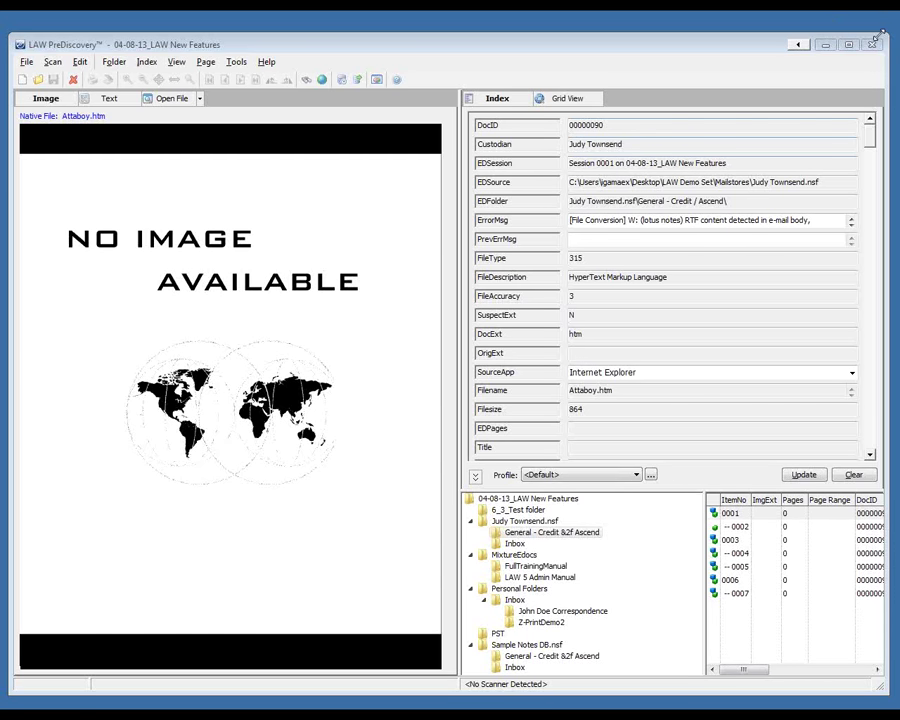
Step: Maximize the LAW PreDiscovery window showing the 04-08-13_LAW New Features case
left_click(848, 44)
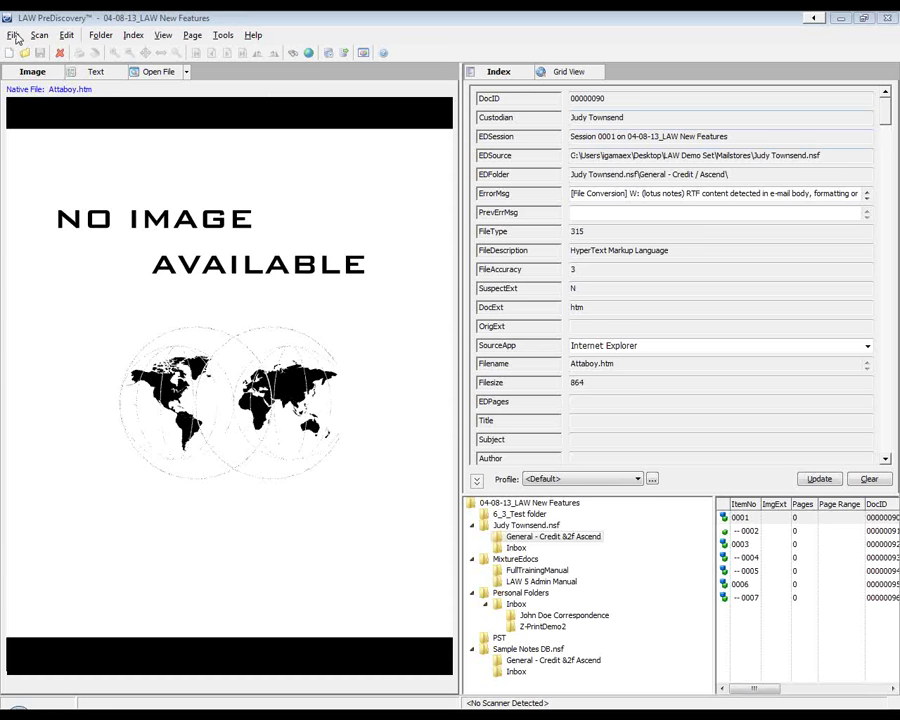
Step: Launch the Electronic Discovery Loader from the File > Import menu
left_click(14, 35)
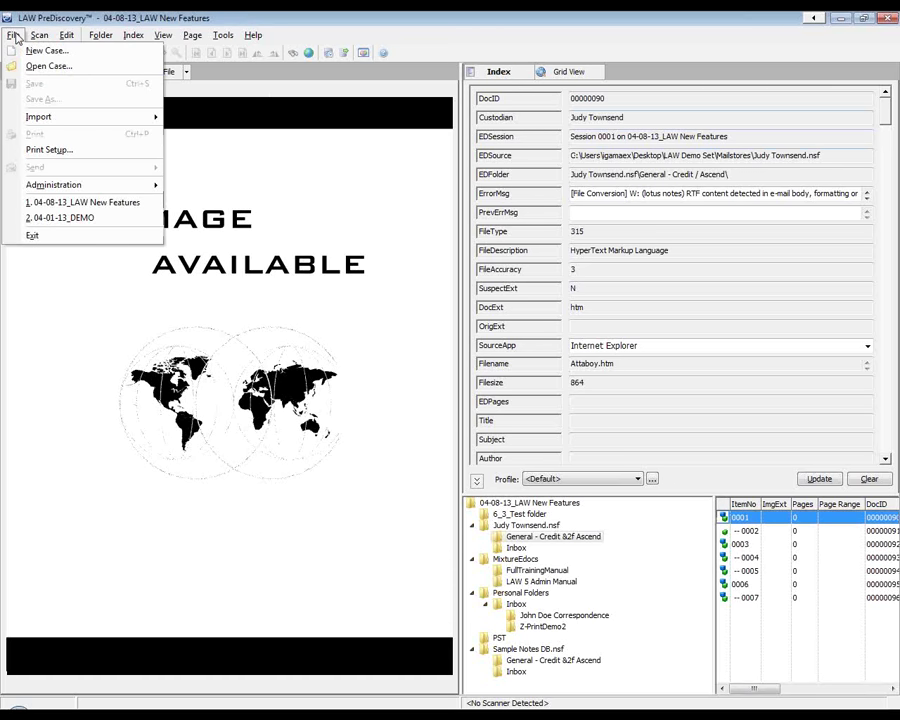
mouse_move(110, 117)
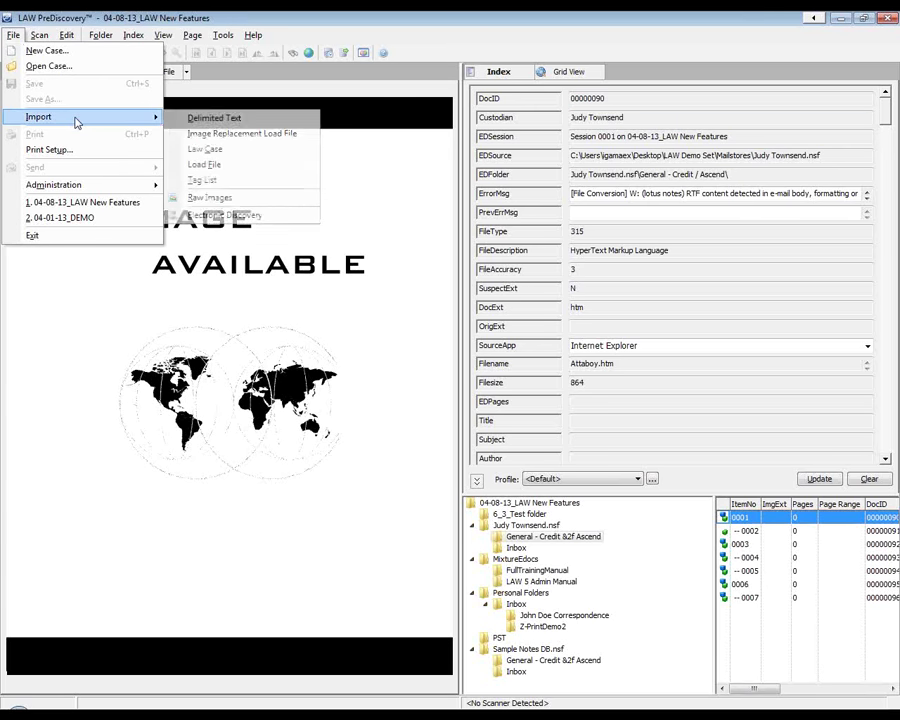
left_click(278, 216)
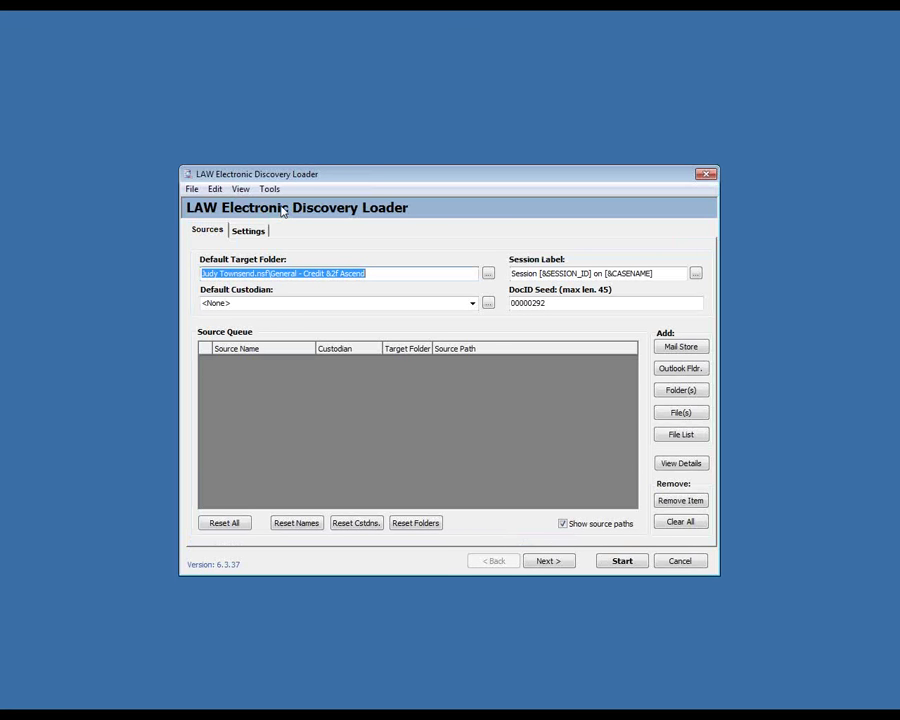
Step: Review the loader's Metadata capture settings, then return to the Sources page
left_click(248, 231)
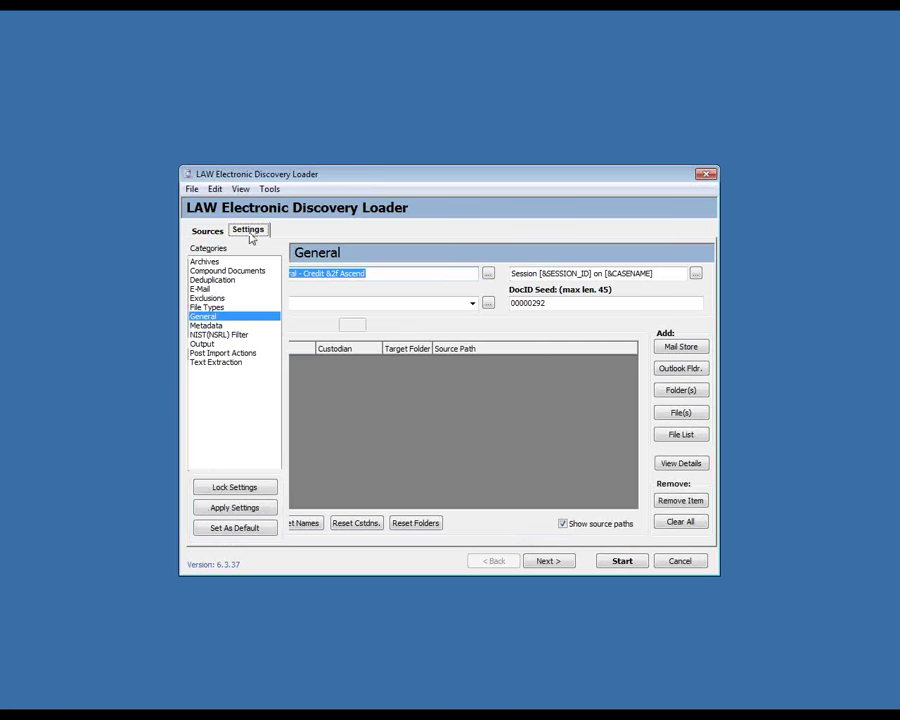
left_click(219, 327)
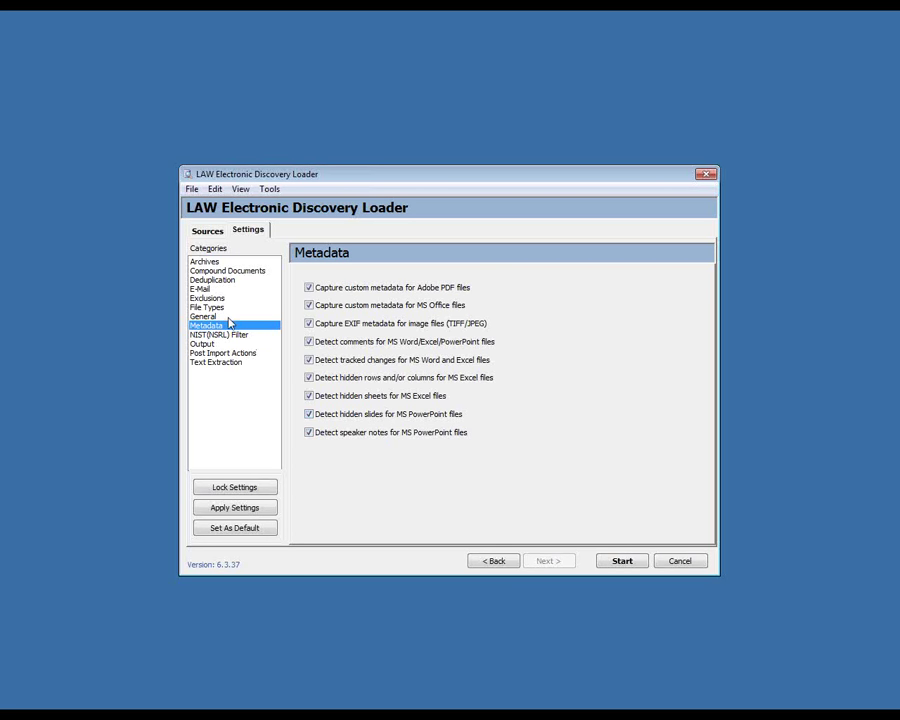
left_click(209, 233)
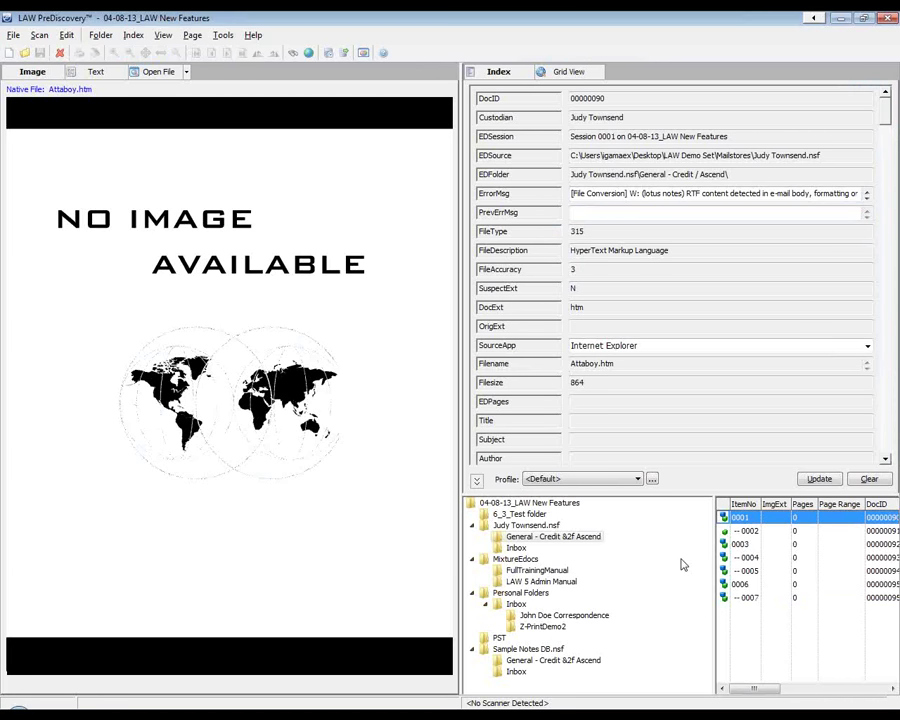
Step: List the 6_3_Test folder's documents in a Grid View (Recurse) results window
left_click(534, 514)
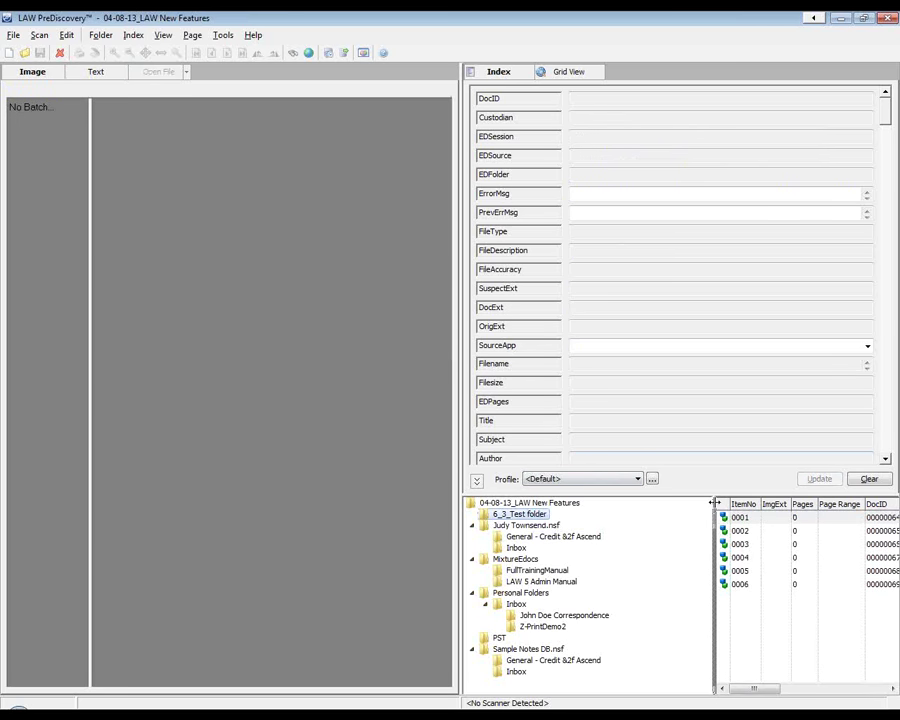
left_click_drag(714, 503, 619, 496)
left_click(803, 517)
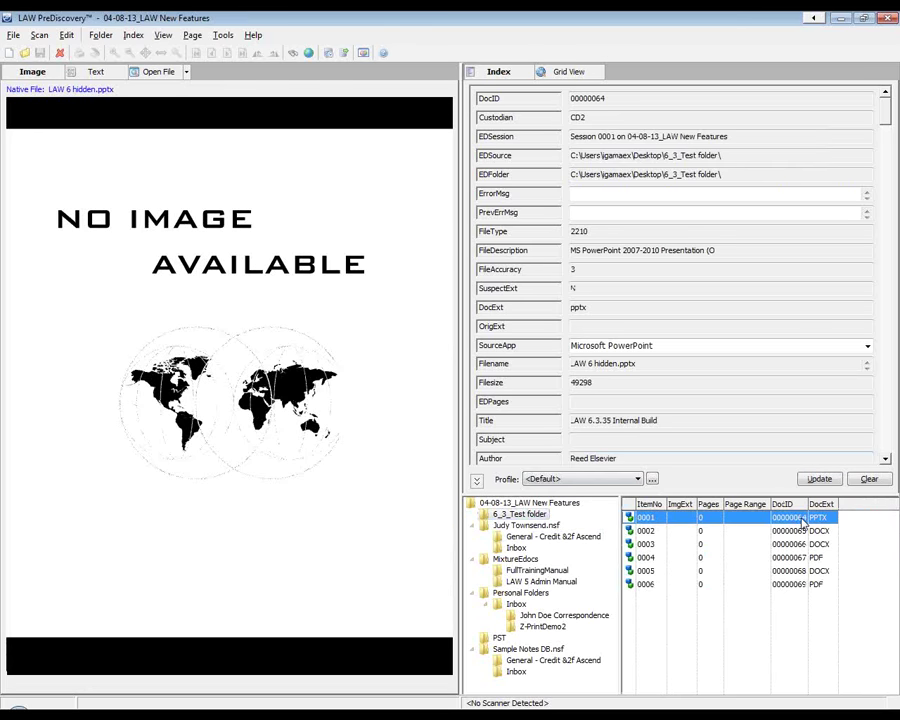
right_click(540, 518)
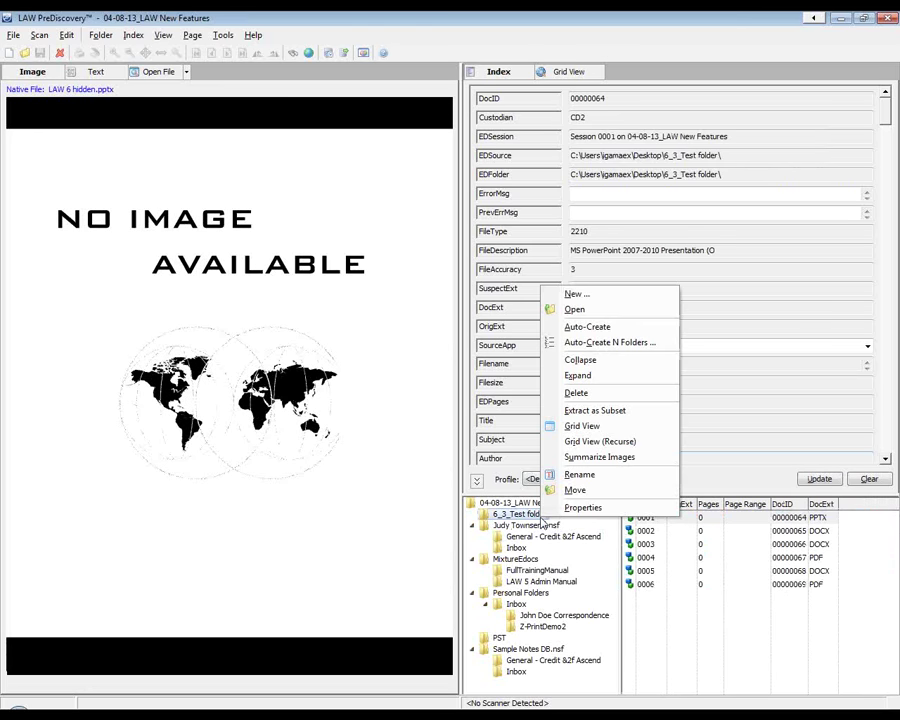
left_click(556, 446)
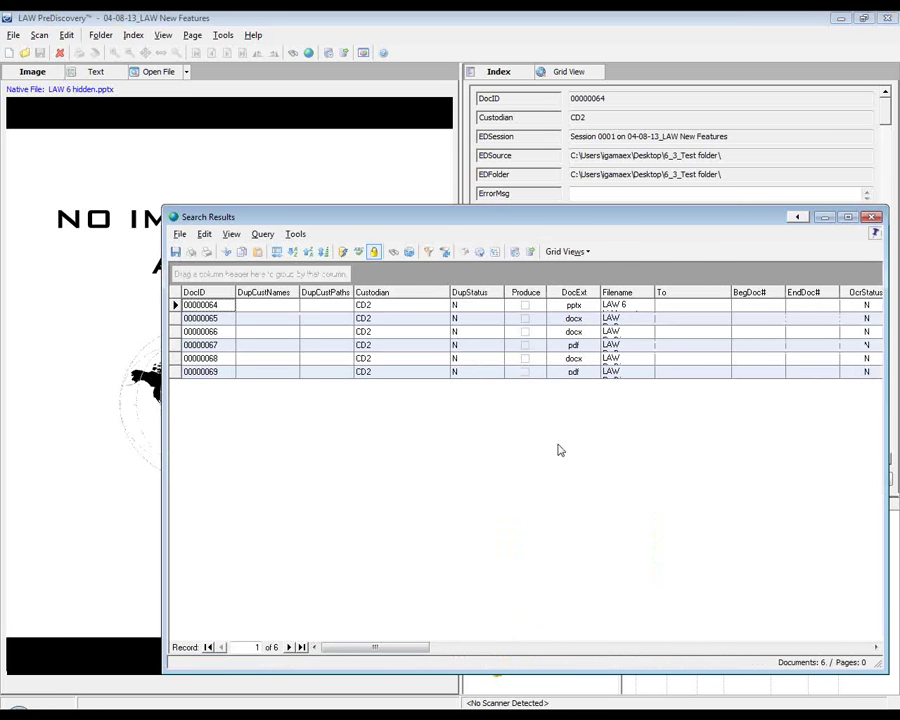
left_click_drag(593, 217, 530, 201)
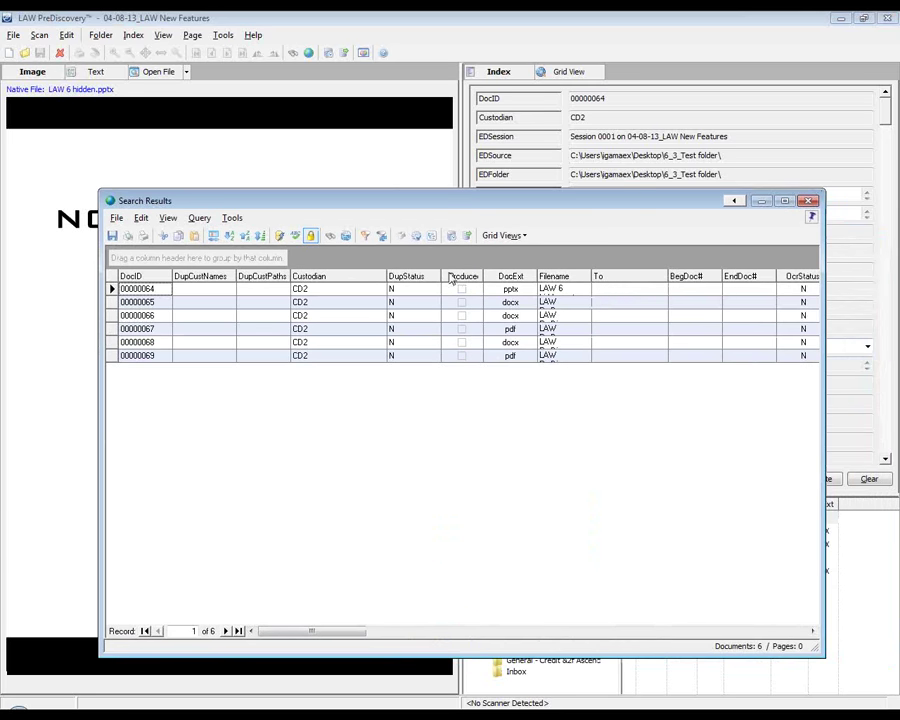
Step: Move DocExt beside Custodian and add the HasExtProps column from the Field List
left_click_drag(512, 278, 364, 286)
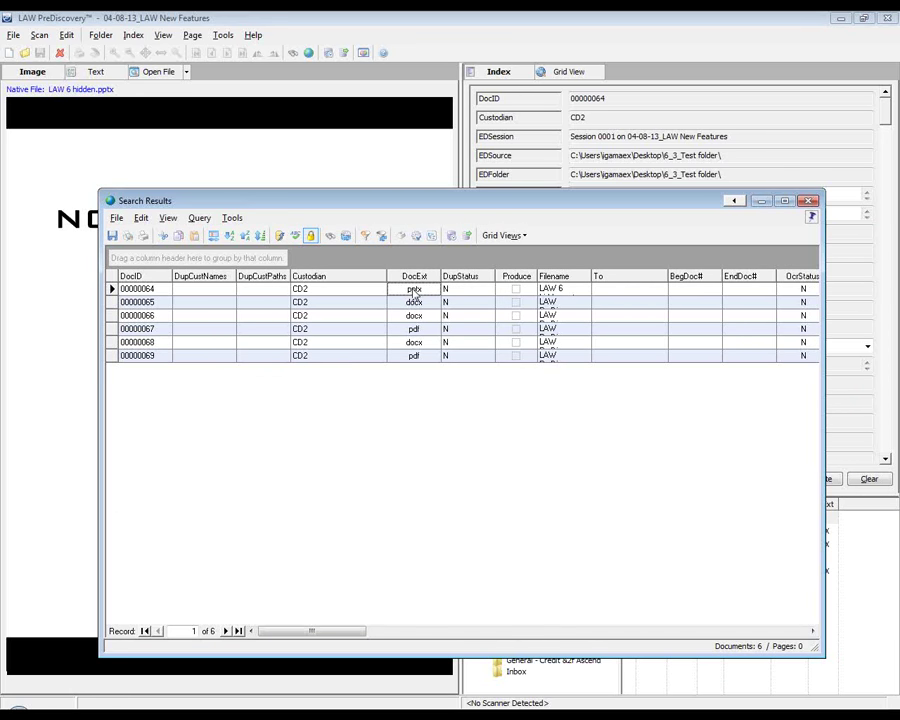
right_click(474, 279)
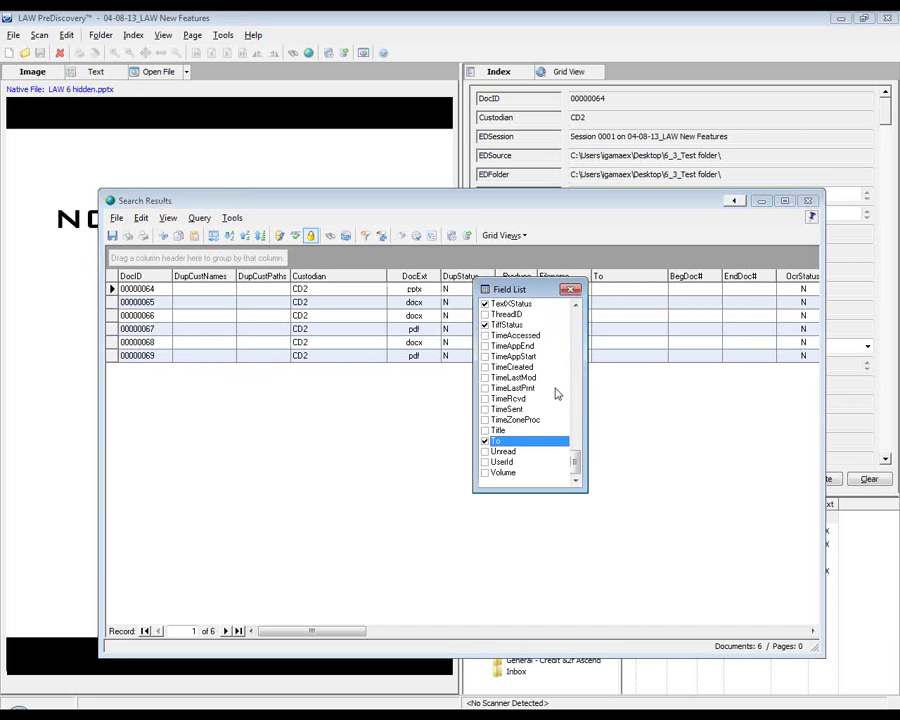
key("h")
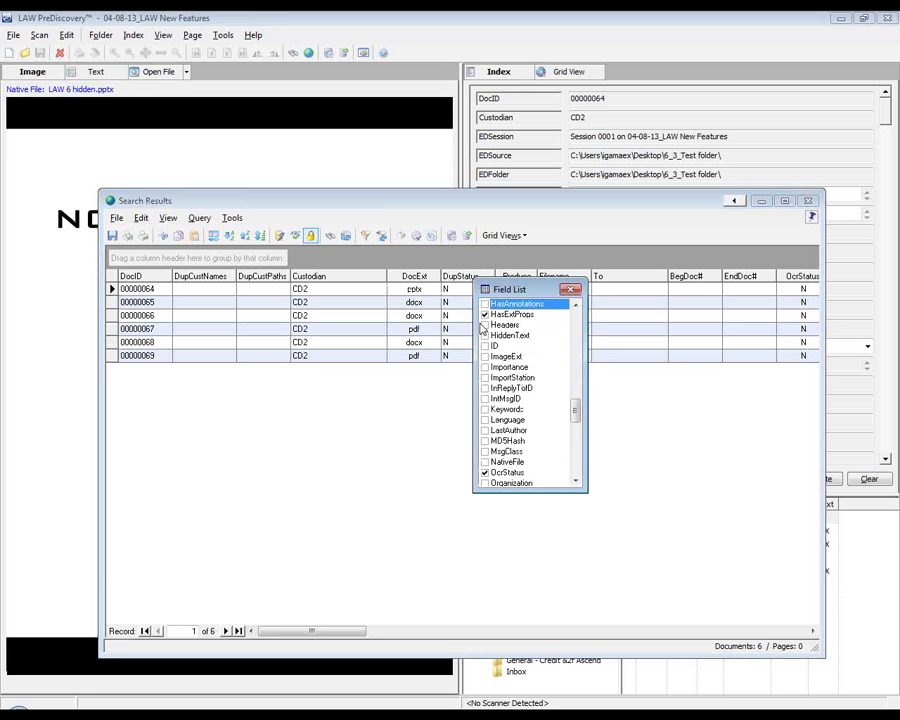
left_click_drag(575, 410, 575, 408)
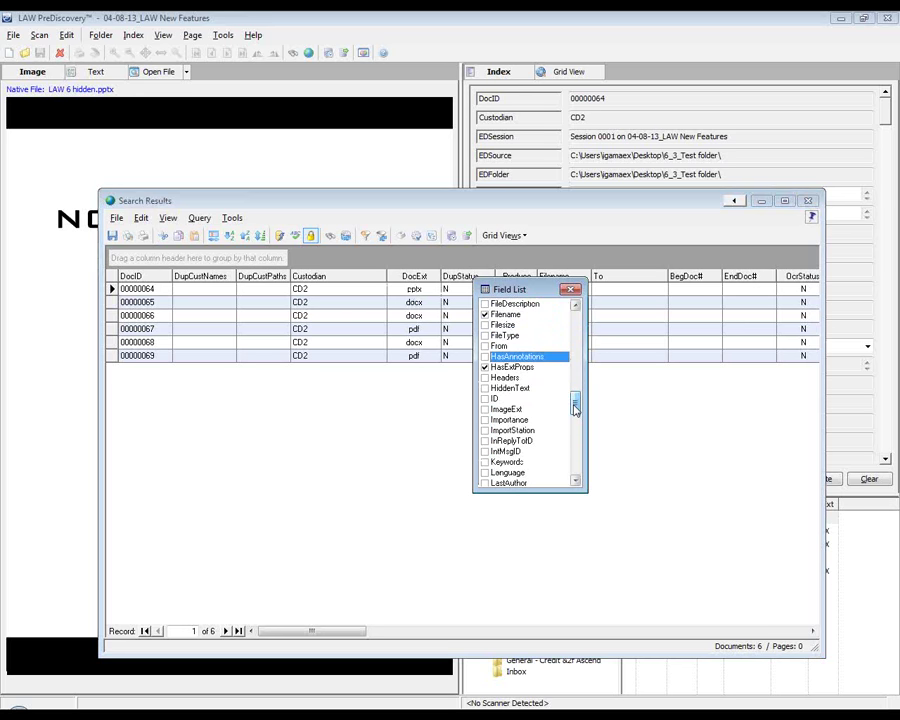
left_click(486, 367)
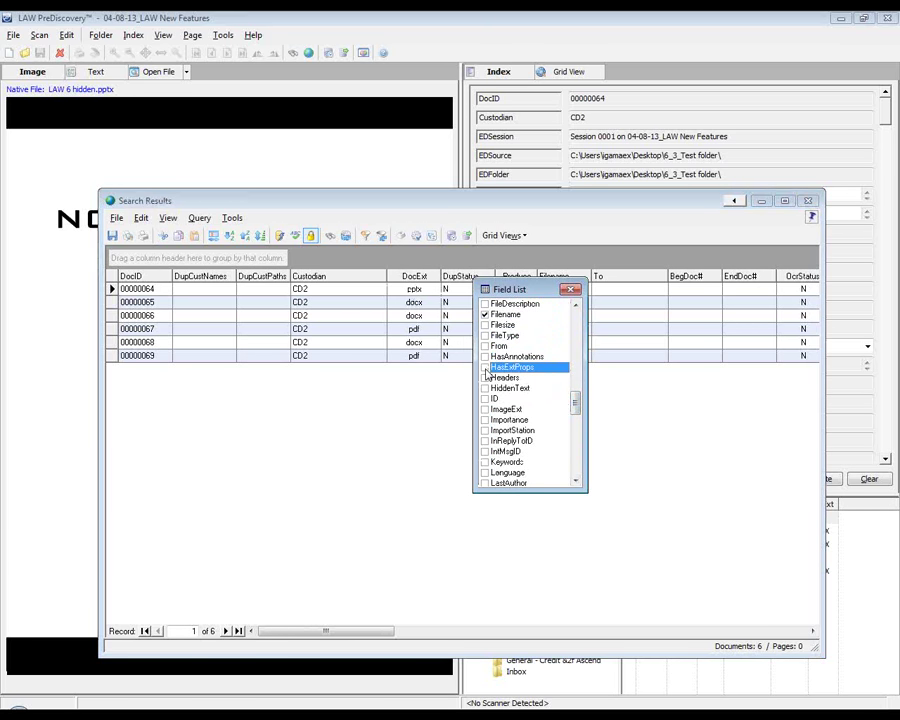
left_click(486, 368)
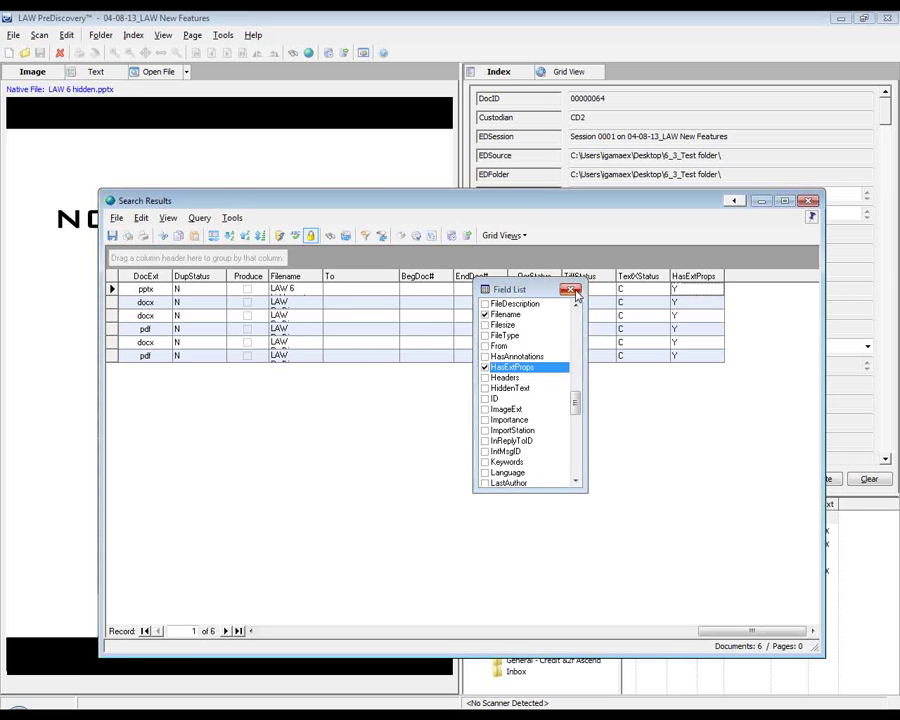
left_click(571, 291)
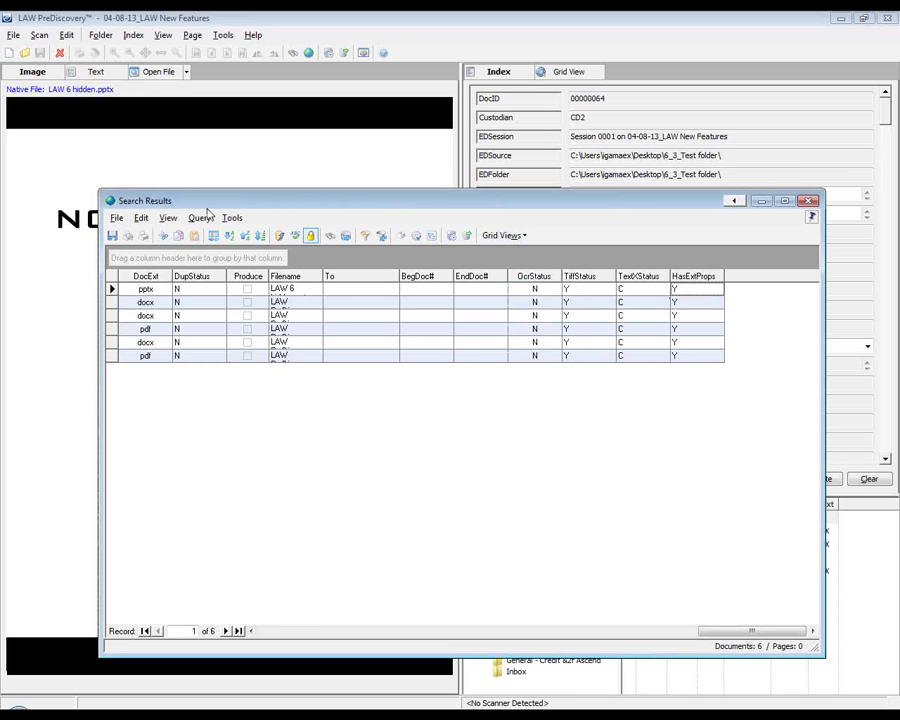
Step: Show the Extended Properties panel and inspect the HasComments and HiddenSlides Office properties
left_click(168, 218)
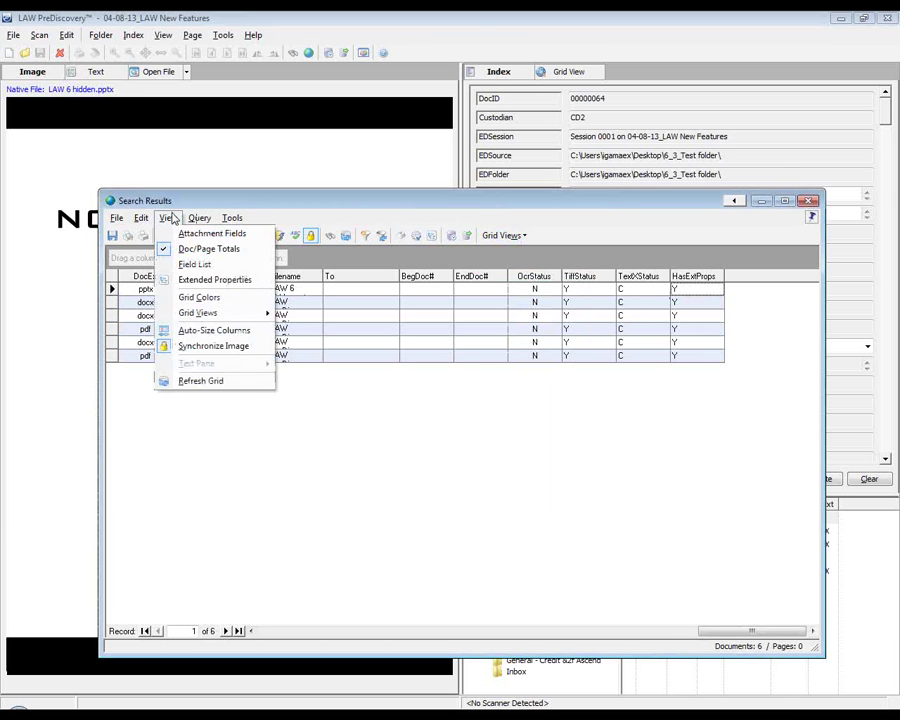
left_click(236, 285)
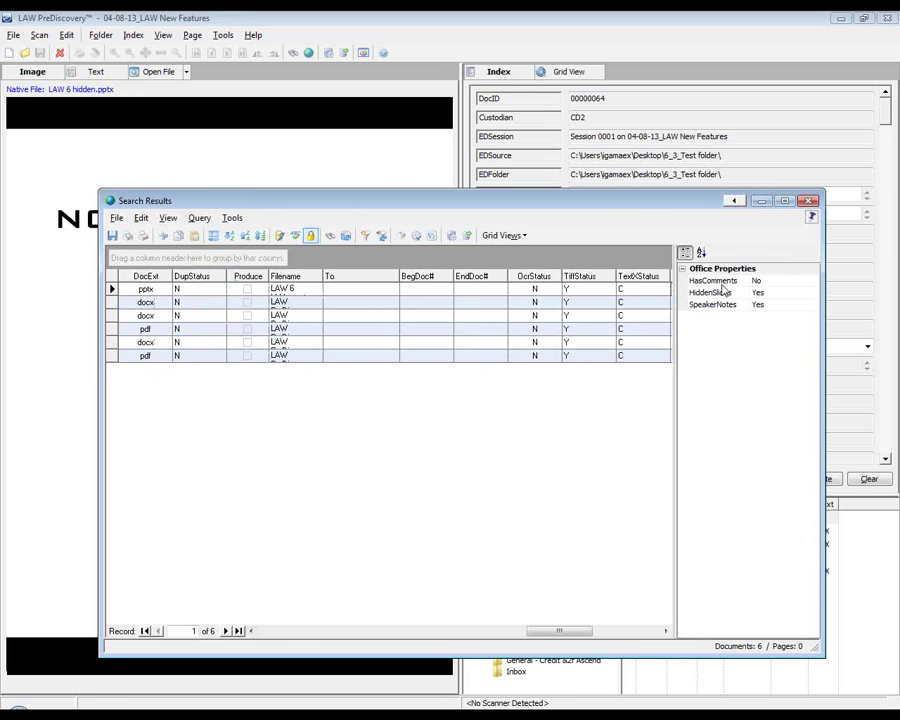
left_click(721, 284)
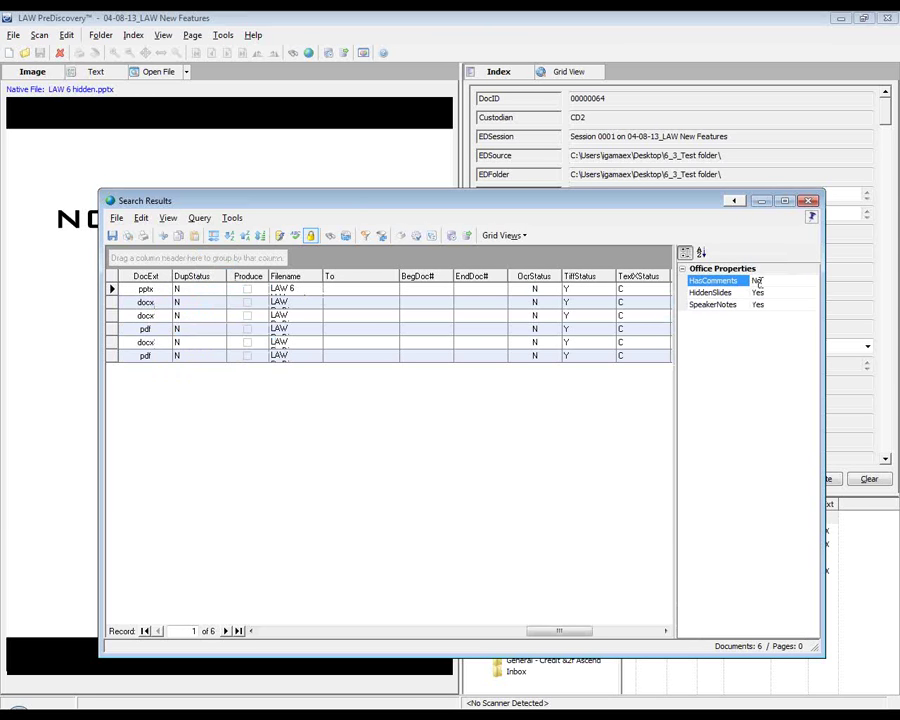
left_click(715, 292)
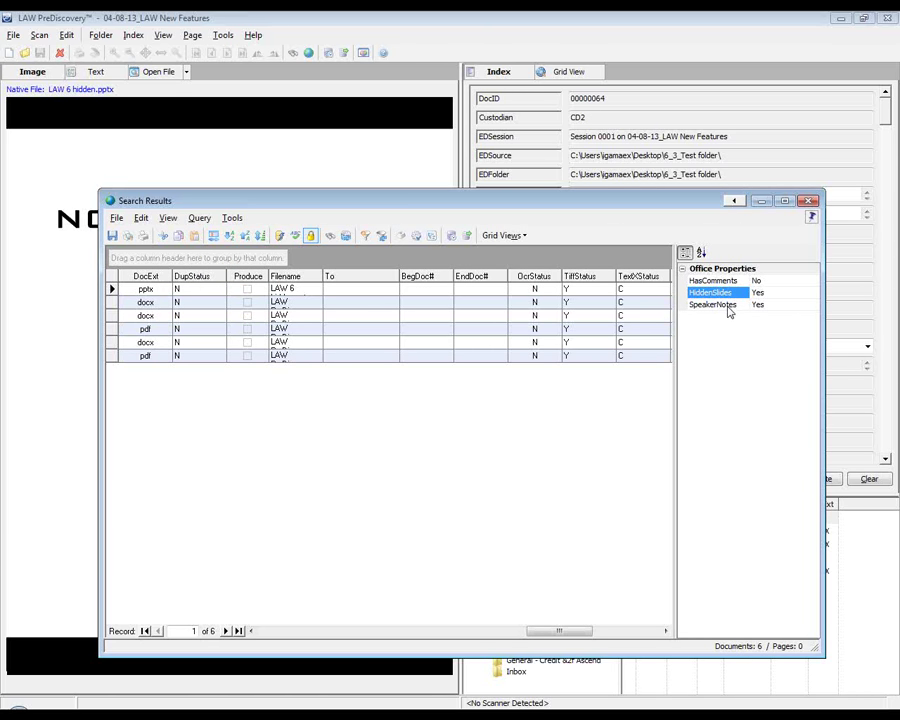
Step: Step through documents two to six, widening the panel to read their properties
left_click(146, 303)
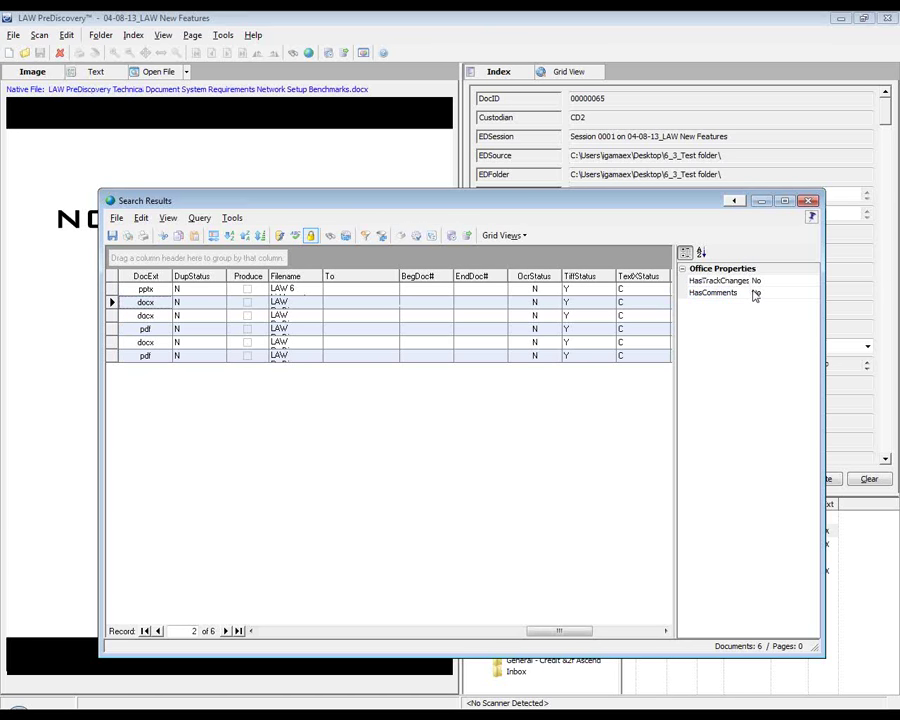
left_click(146, 317)
left_click(146, 329)
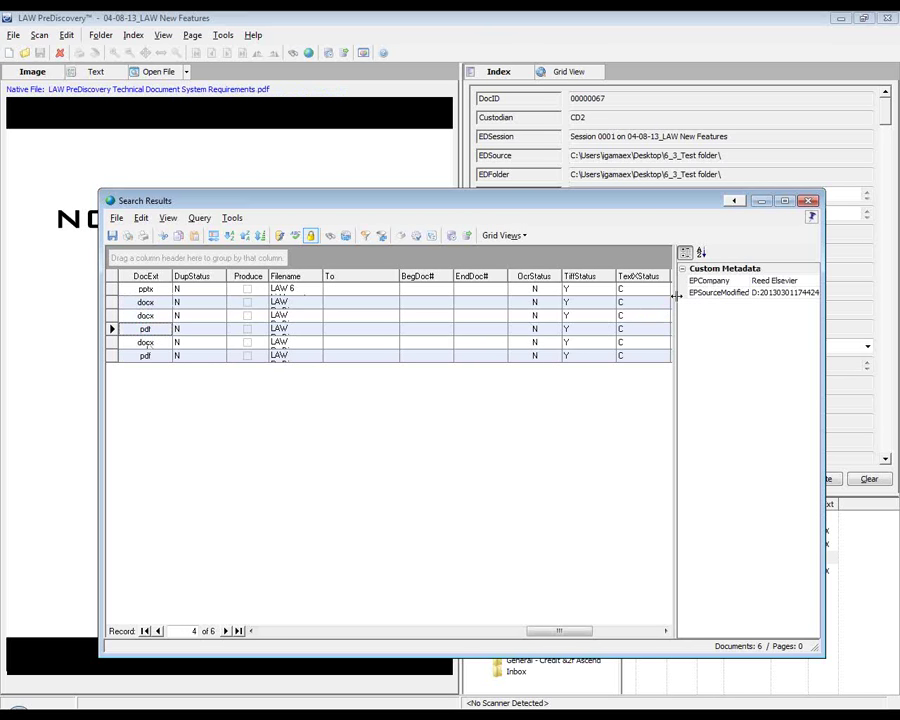
left_click_drag(674, 294, 664, 296)
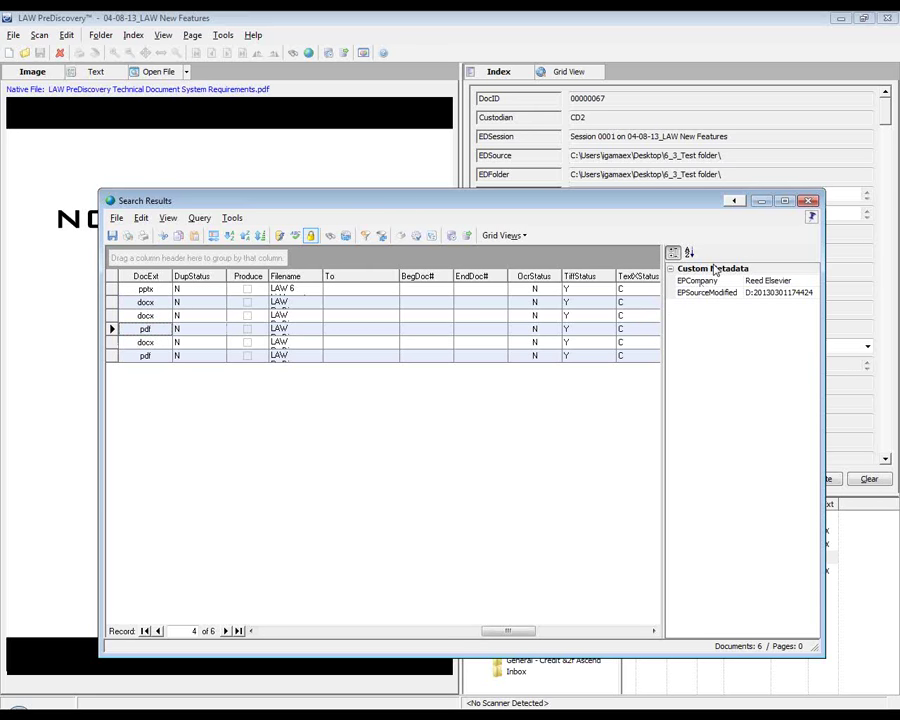
left_click(153, 343)
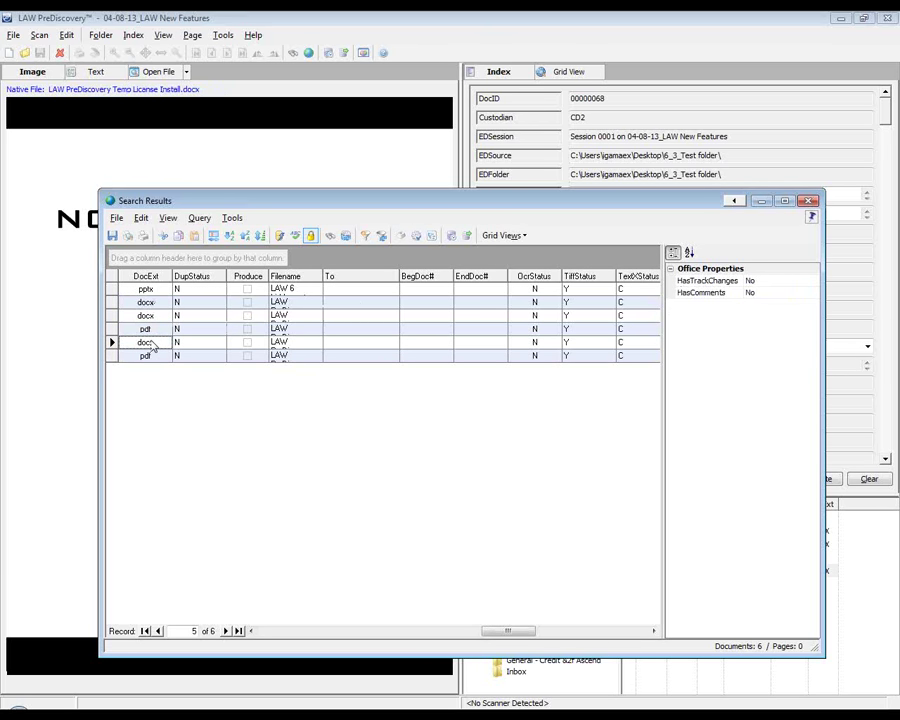
left_click(150, 356)
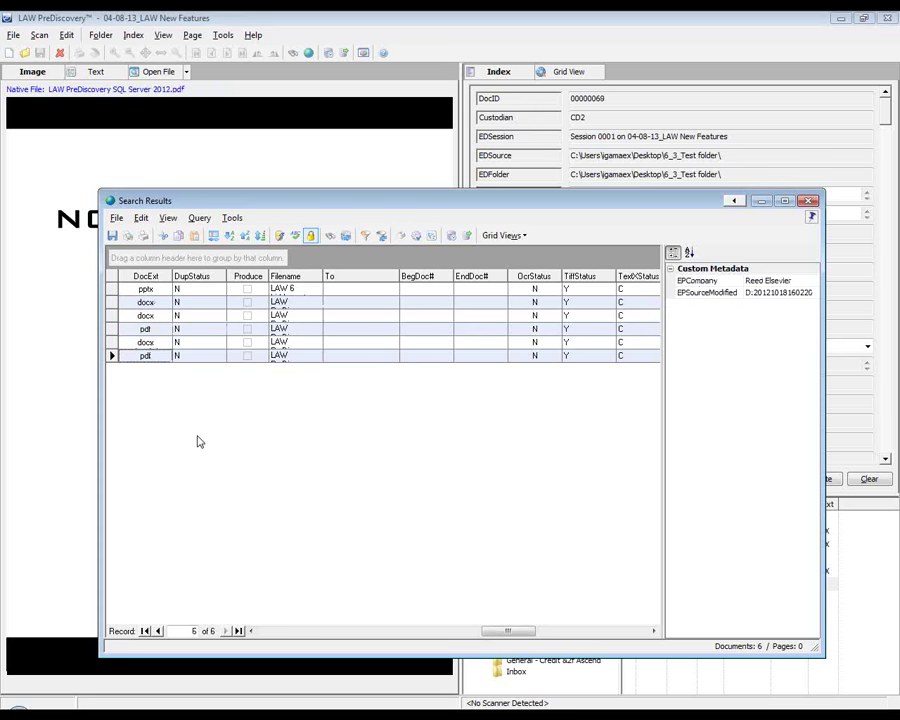
Step: Close the results saving the Default grid view, then compare documents, ending on DOCX 00000065
left_click(808, 201)
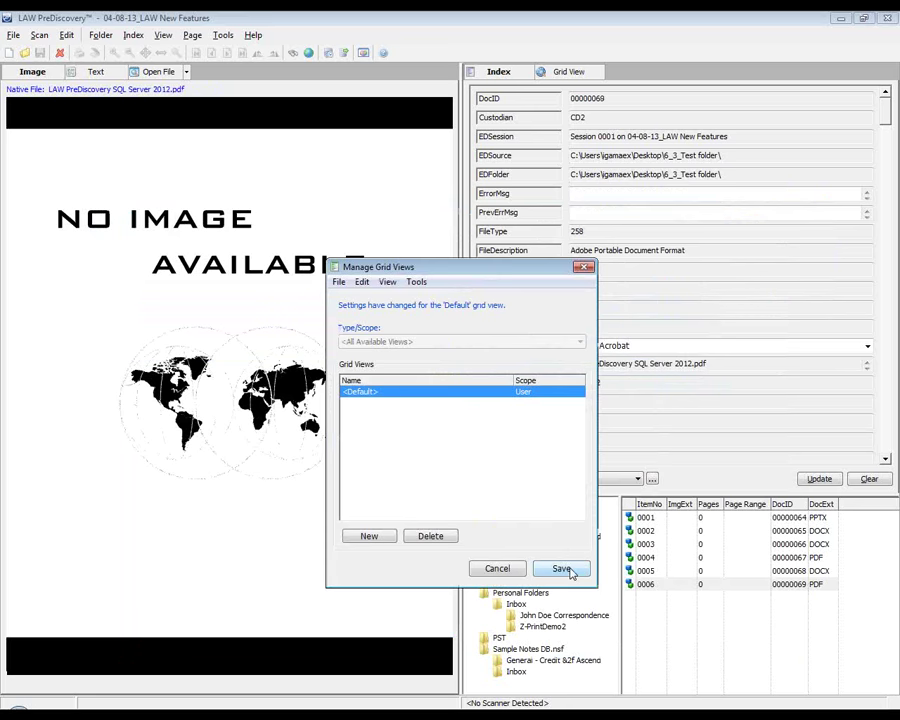
left_click(566, 568)
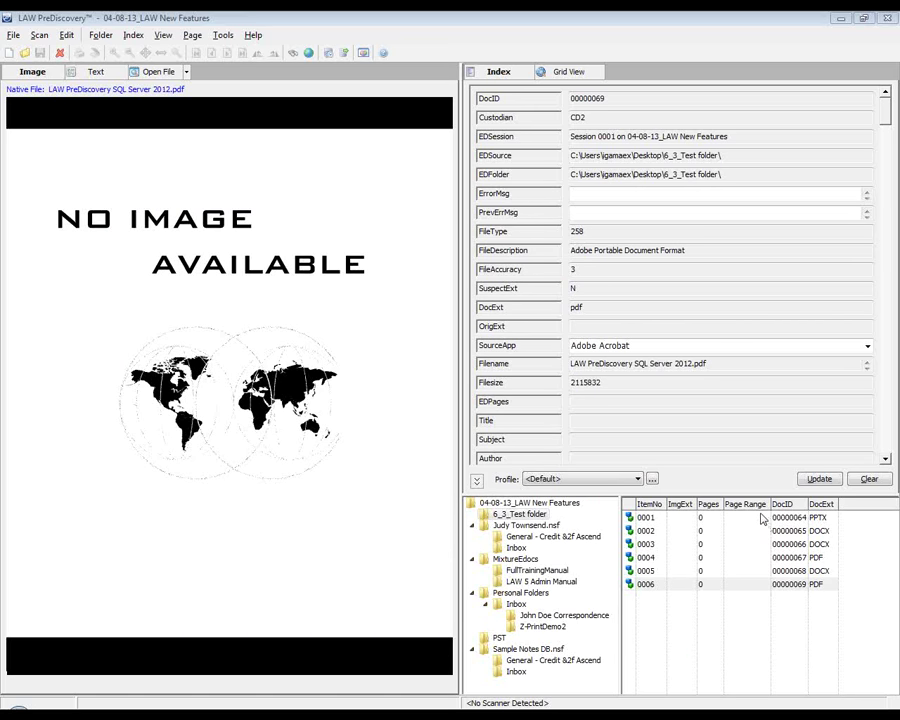
left_click(746, 541)
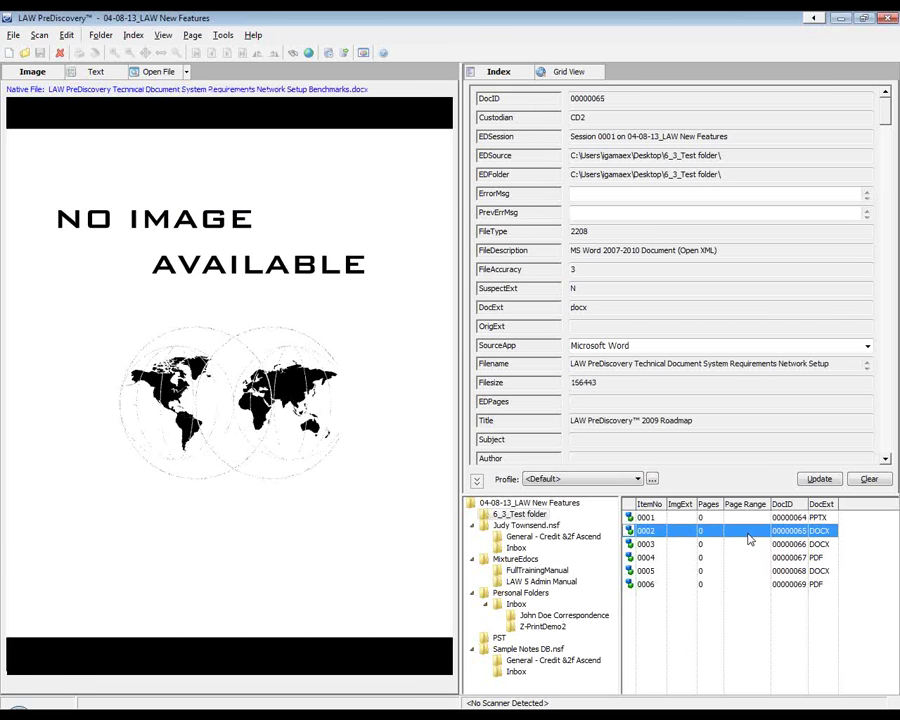
left_click(744, 559)
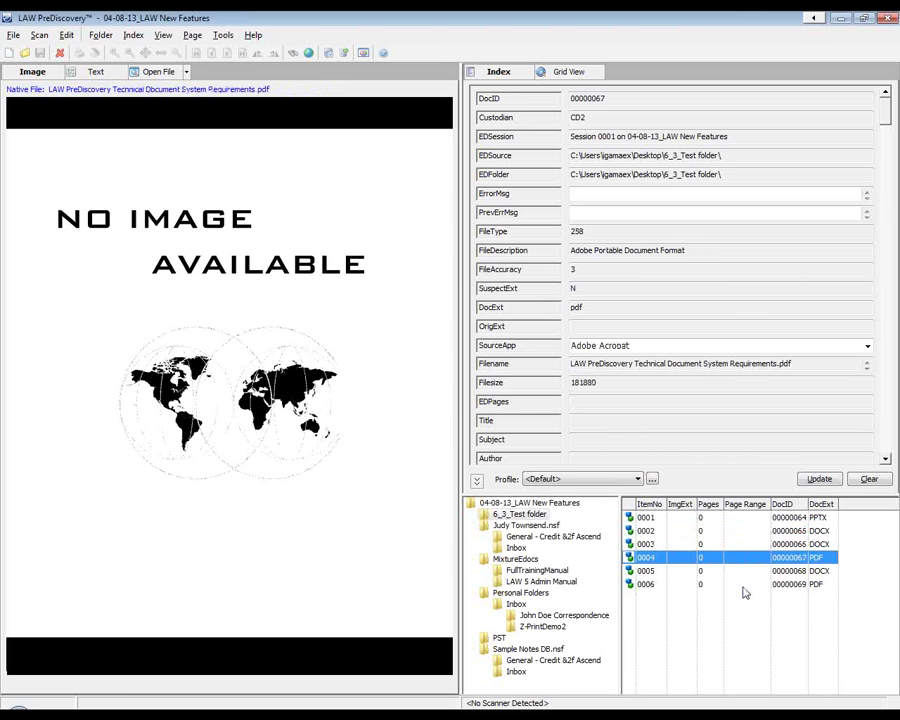
left_click(743, 584)
left_click(739, 532)
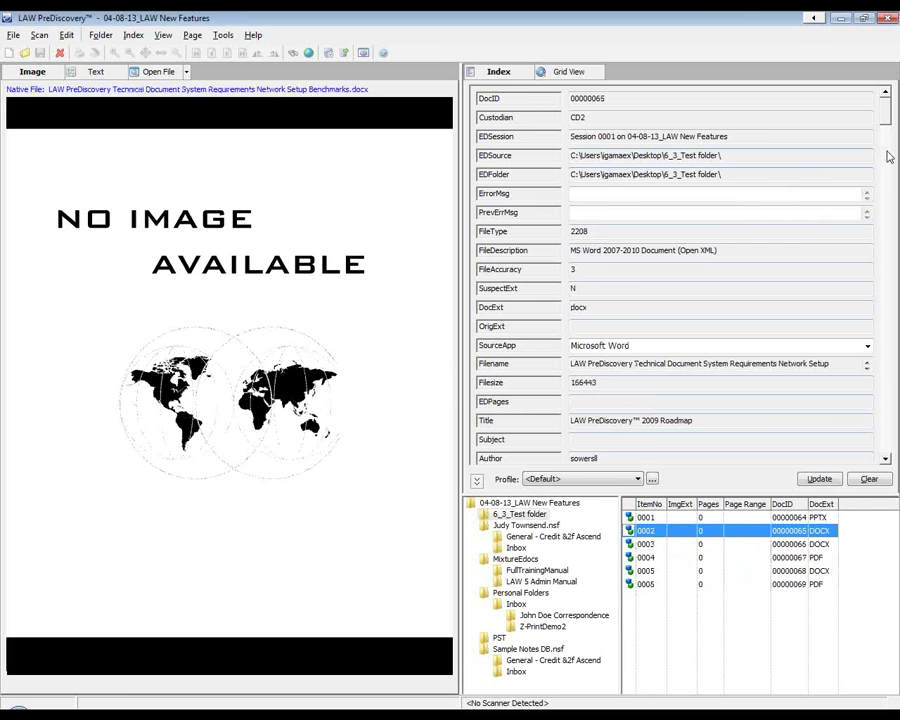
mouse_move(890, 121)
left_mouse_down()
mouse_move(896, 443)
mouse_move(880, 339)
mouse_move(886, 100)
left_mouse_up()
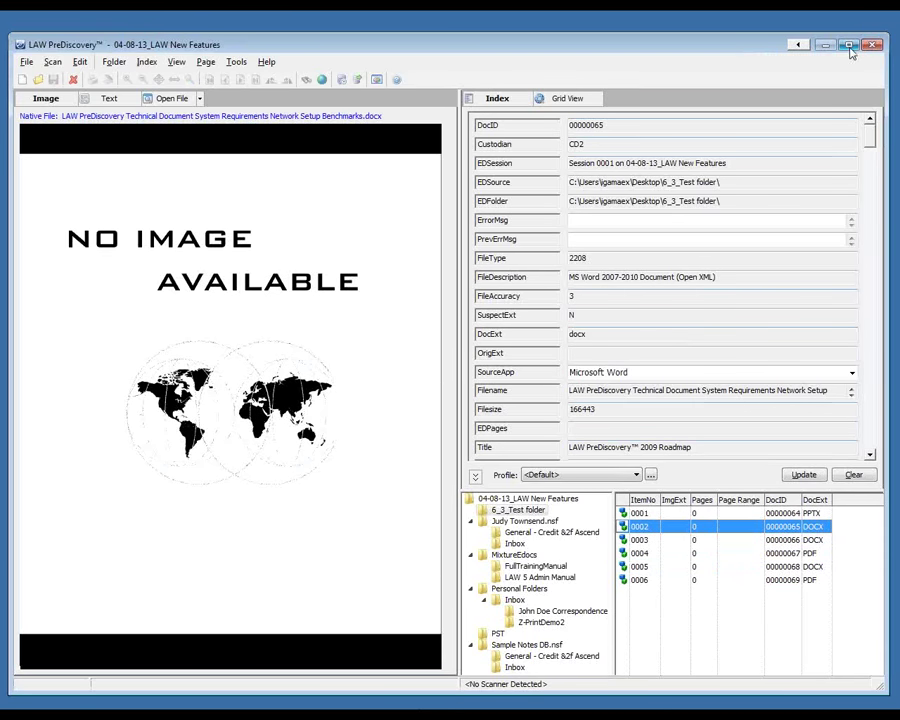
Step: Maximize the window and list the 6_3_Test folder's documents in a results grid
left_click(848, 45)
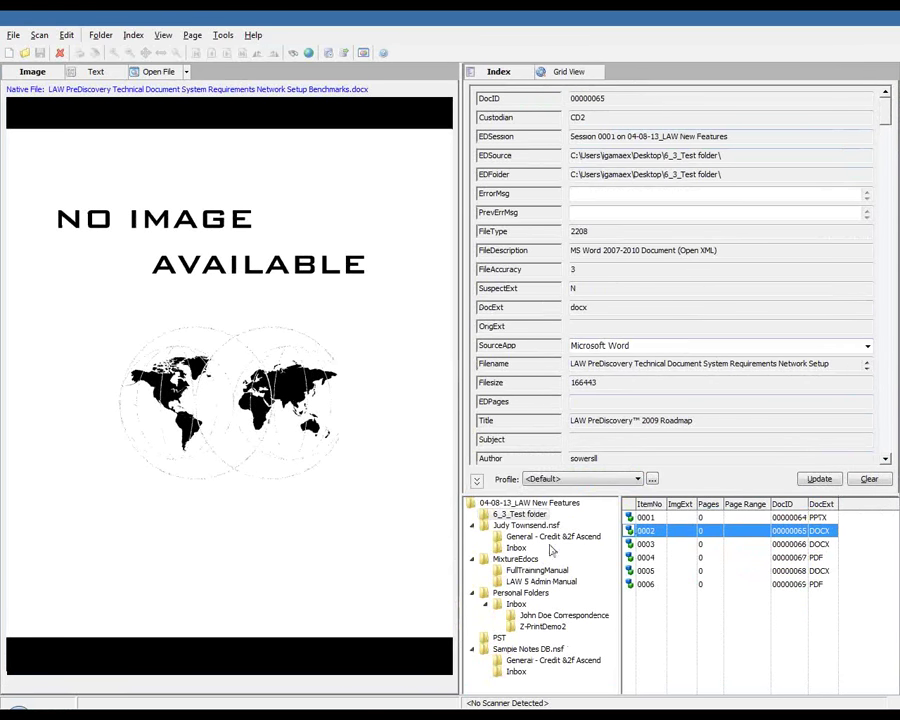
right_click(522, 514)
left_click(555, 428)
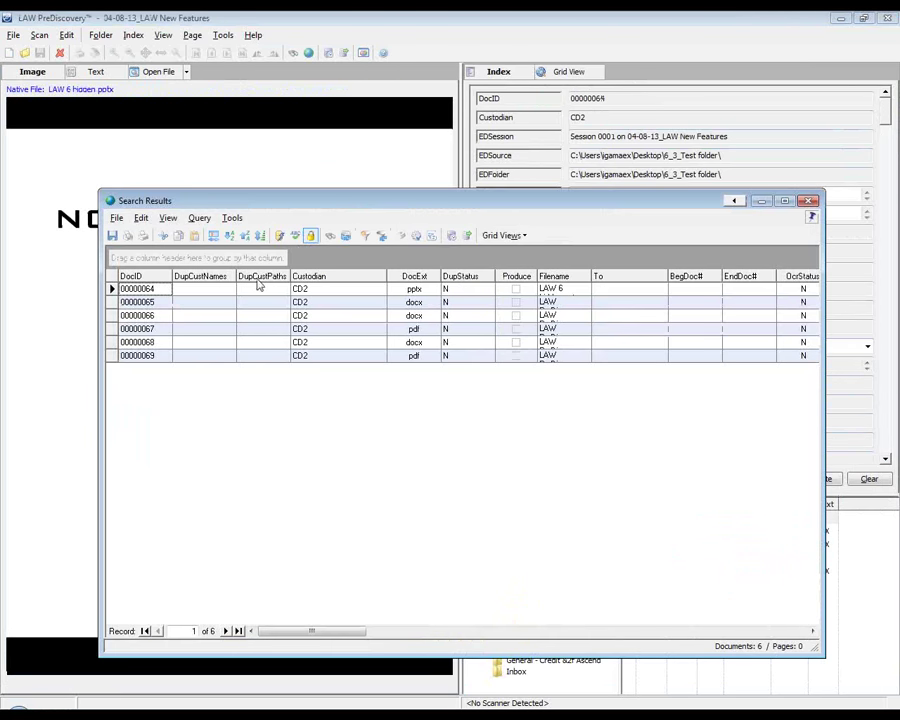
Step: Add and widen an EDFolder column, then close the results and save the Default view
right_click(257, 284)
left_click(268, 314)
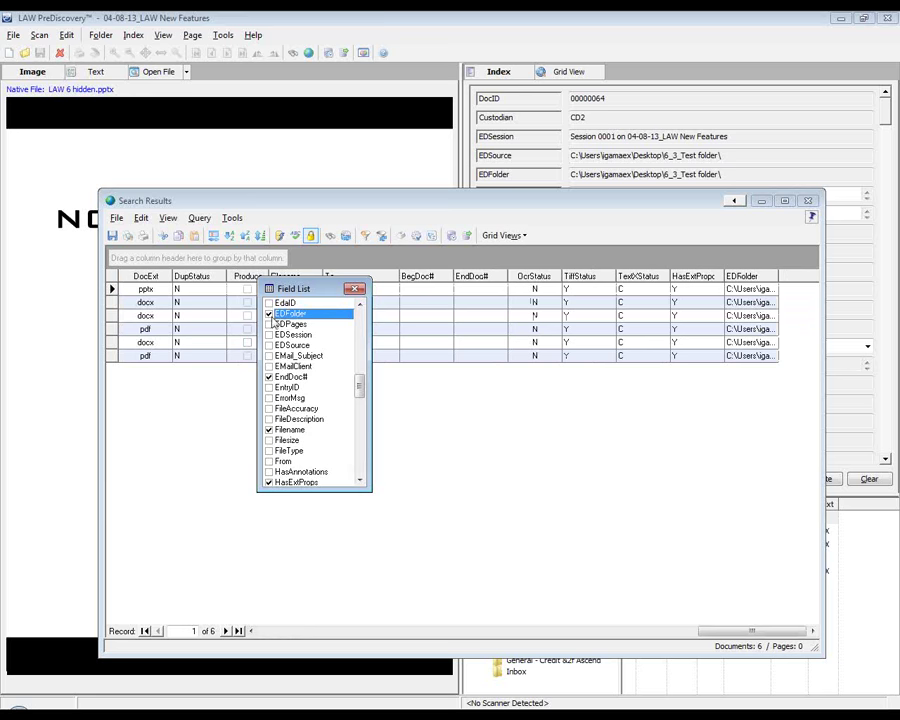
left_click_drag(777, 276, 897, 283)
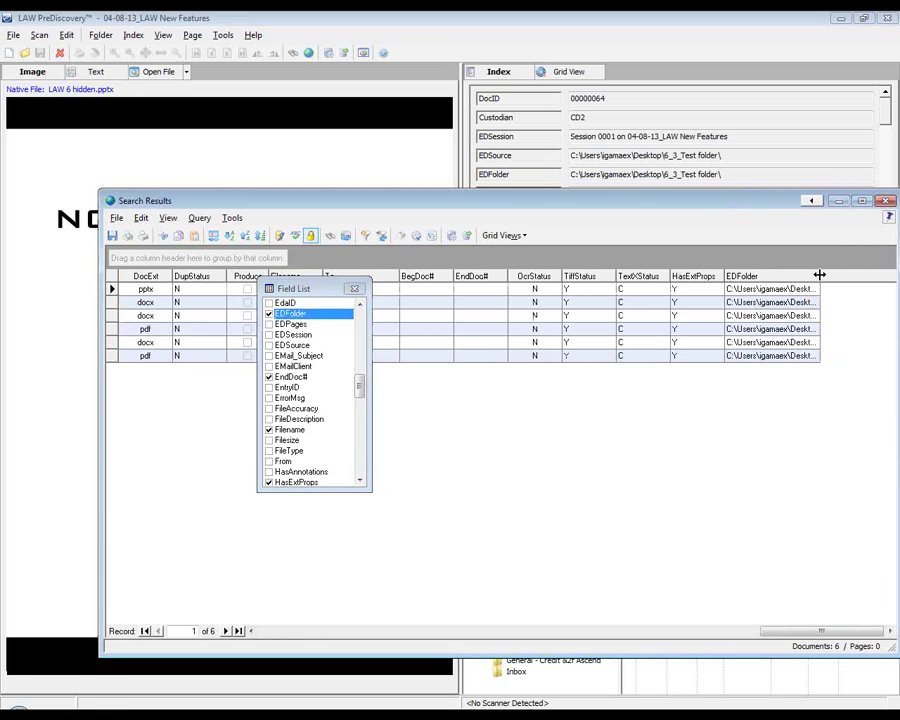
left_click_drag(819, 276, 881, 274)
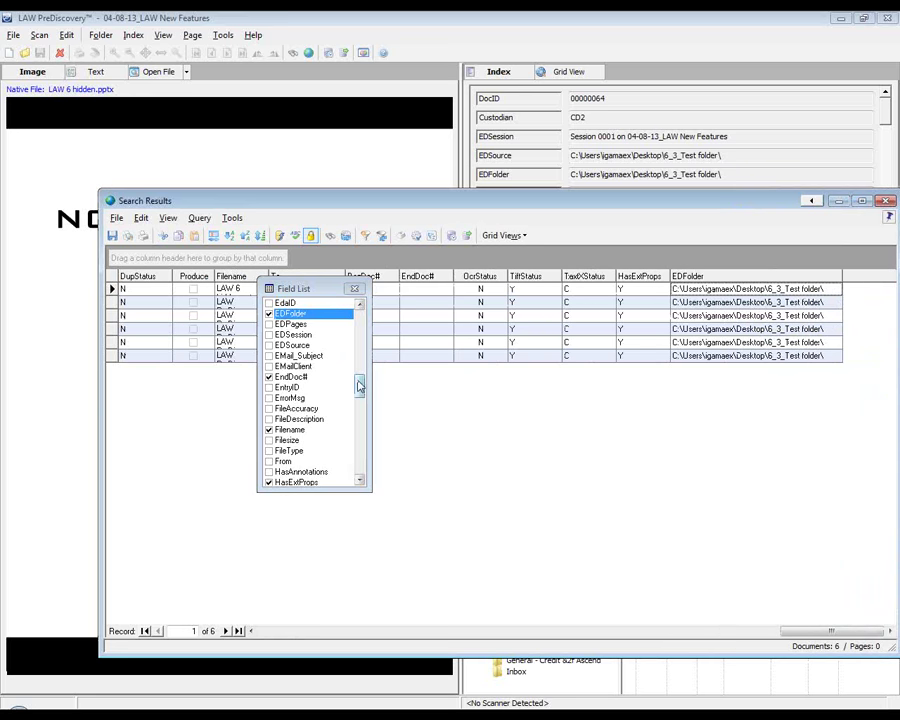
left_click(354, 287)
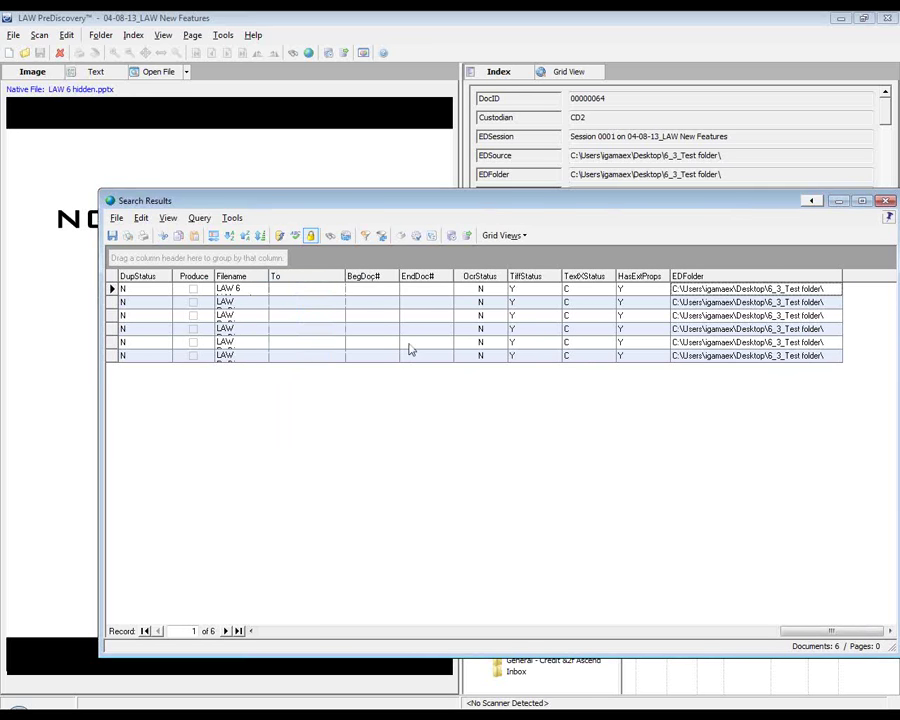
left_click(139, 302)
key("Down")
key("Down")
key("Down")
key("Down")
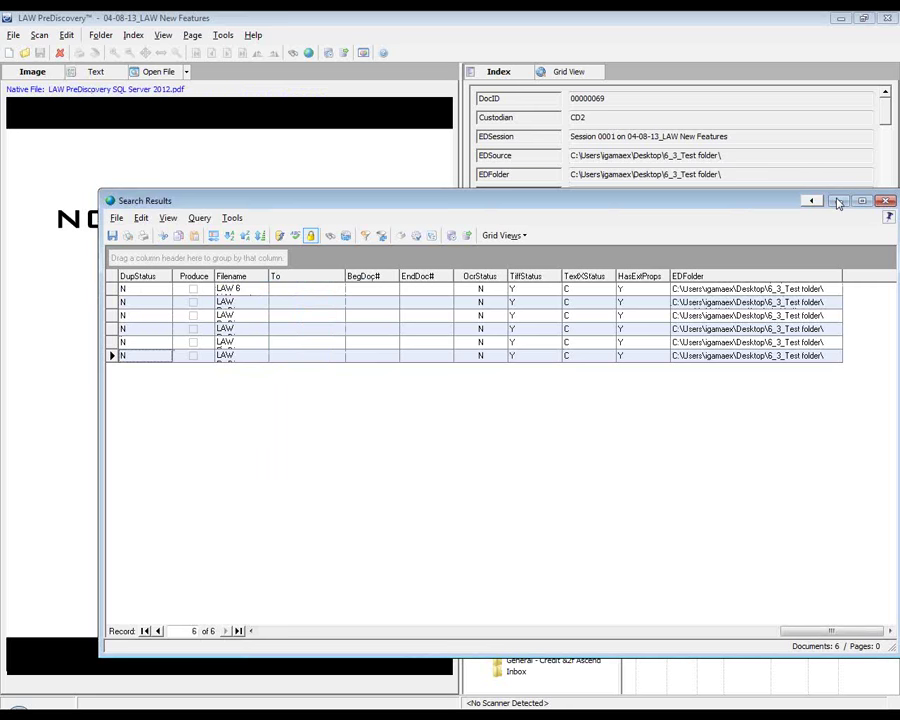
left_click(838, 201)
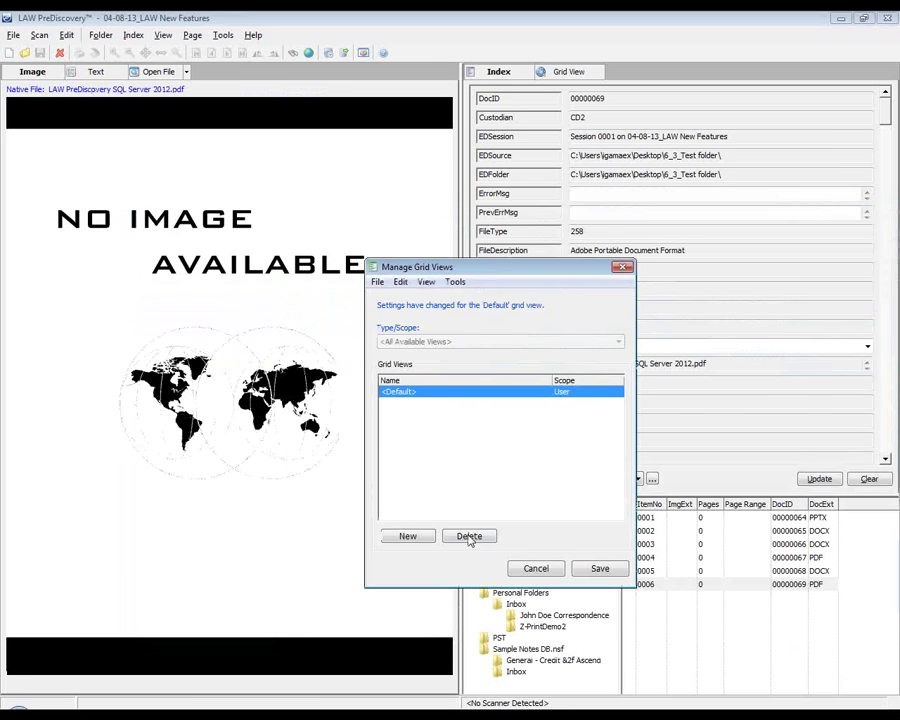
left_click(600, 568)
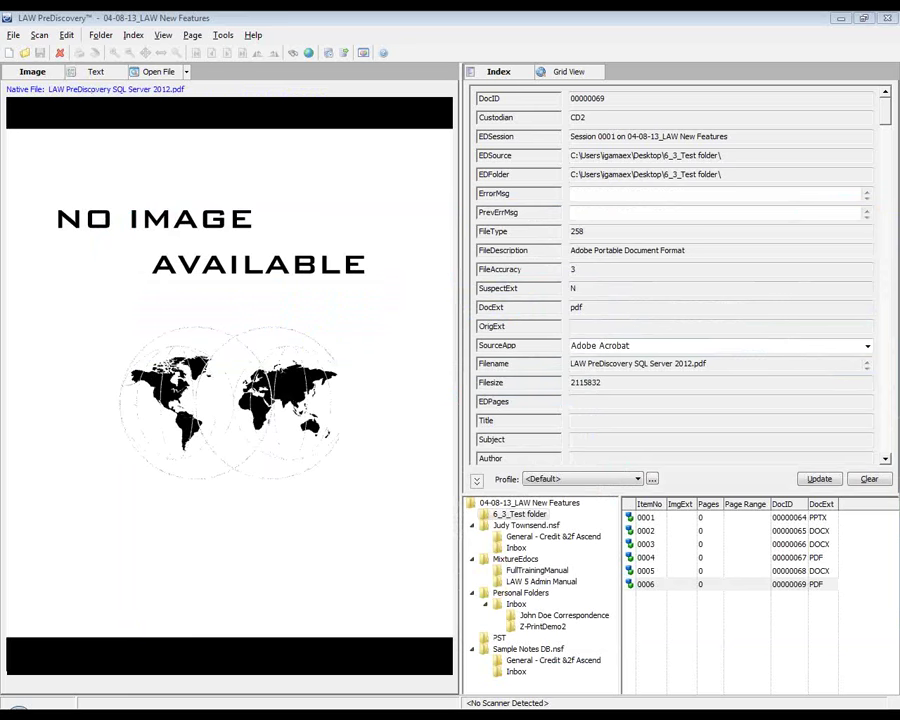
left_click(221, 35)
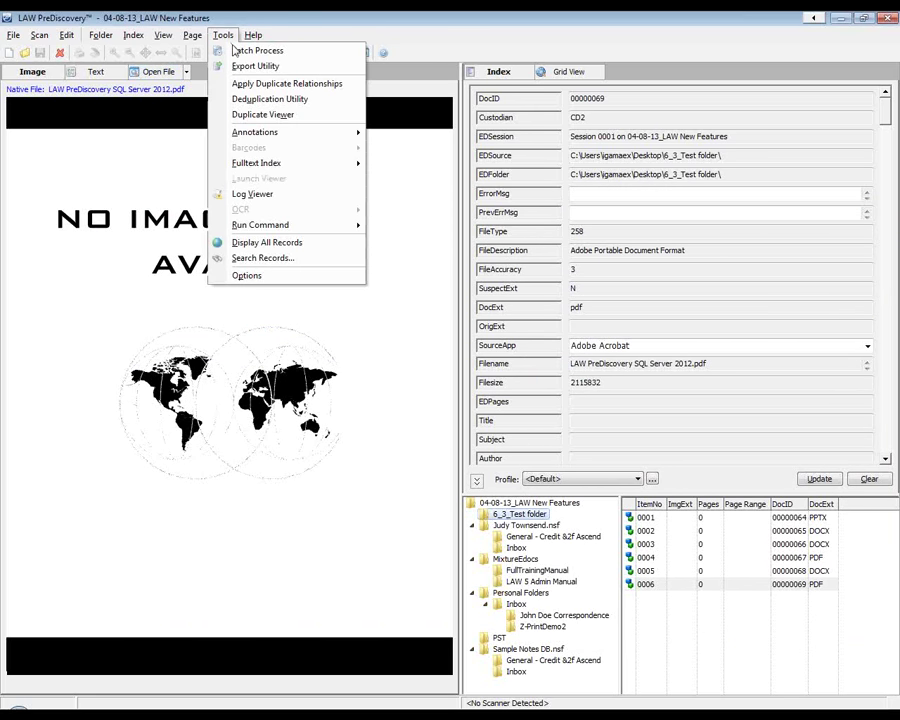
left_click(236, 50)
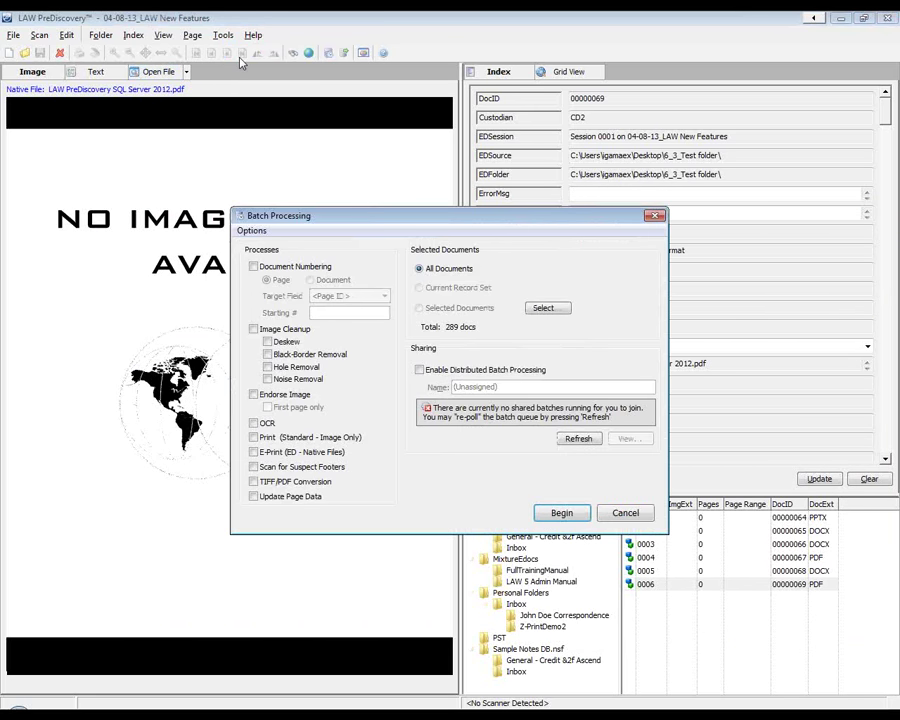
left_click(252, 232)
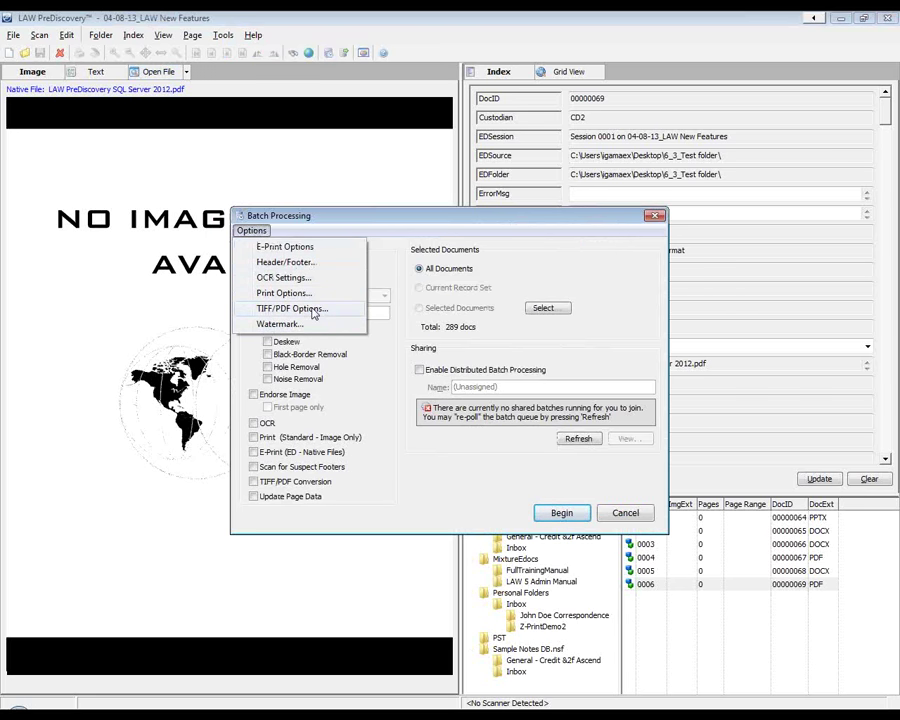
left_click(289, 308)
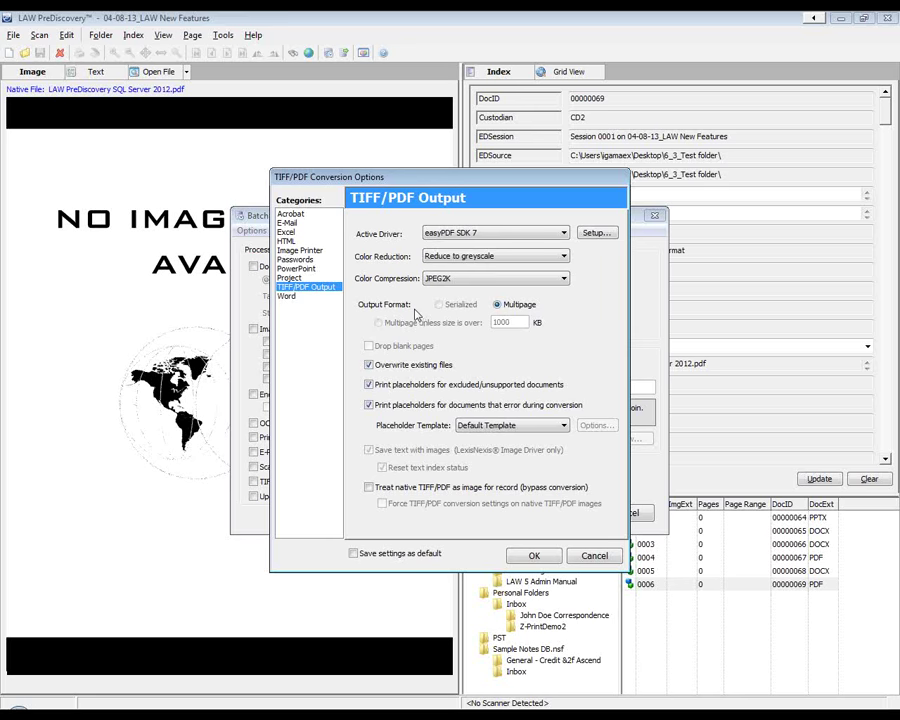
left_click(455, 233)
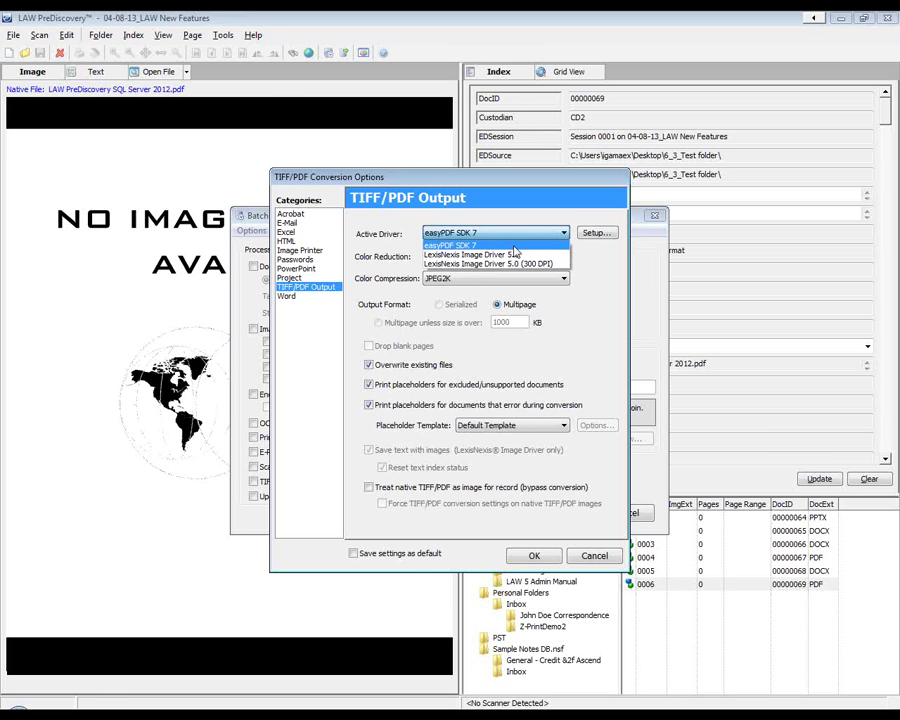
left_click(513, 246)
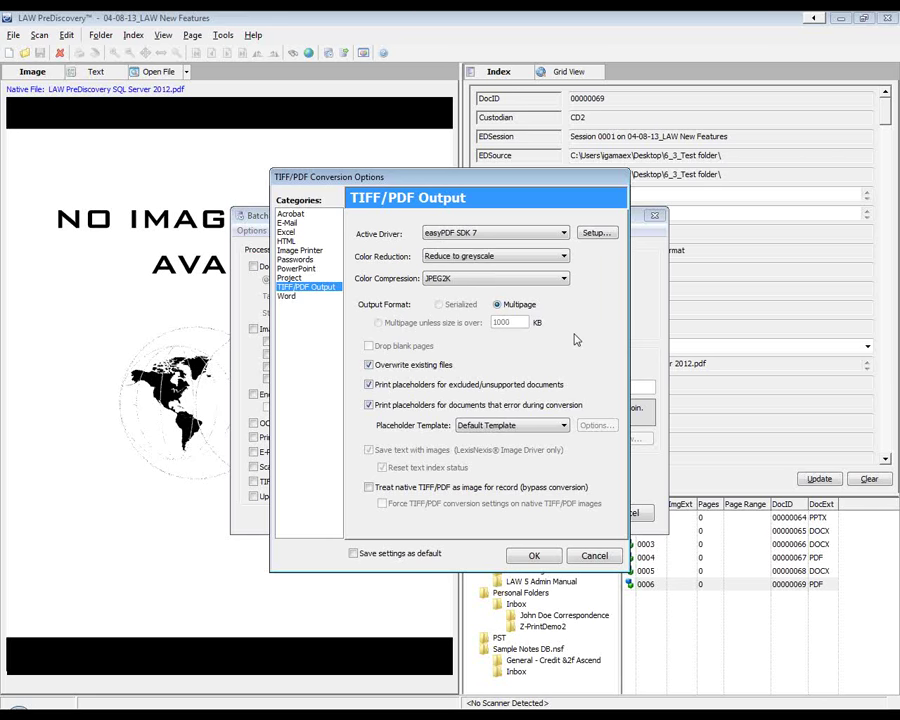
left_click(596, 556)
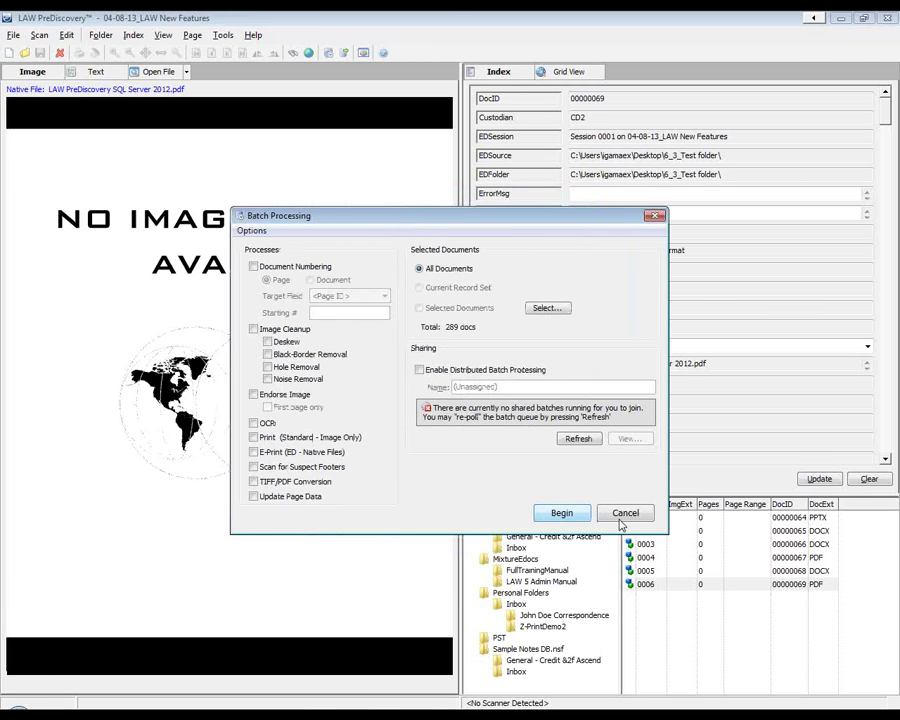
left_click(624, 516)
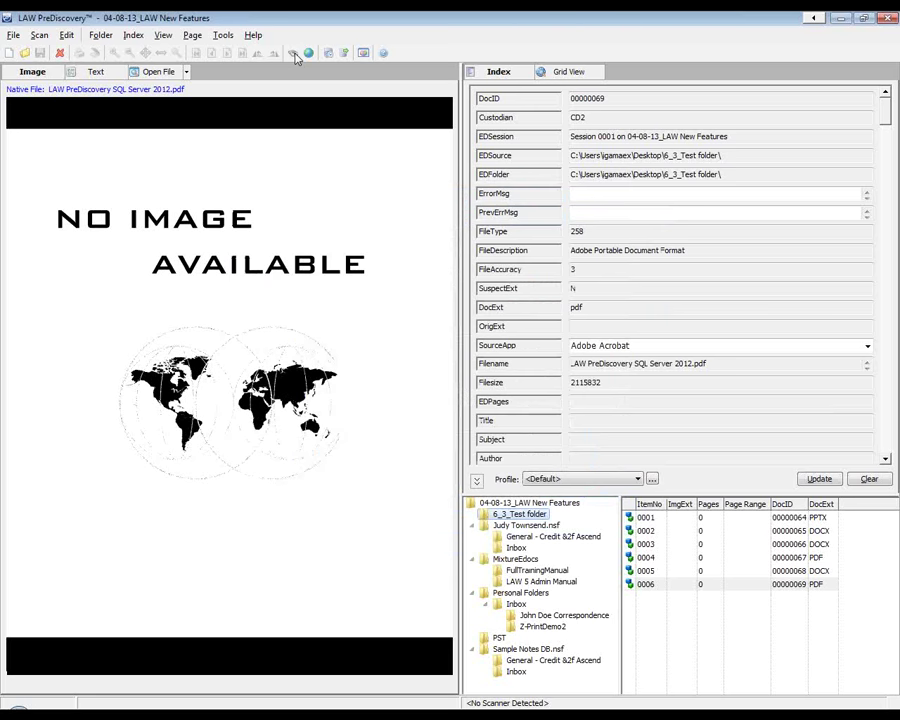
Step: Run the Produce Equals 1 query to a grid and review the batch TIFF/PDF settings
left_click(292, 52)
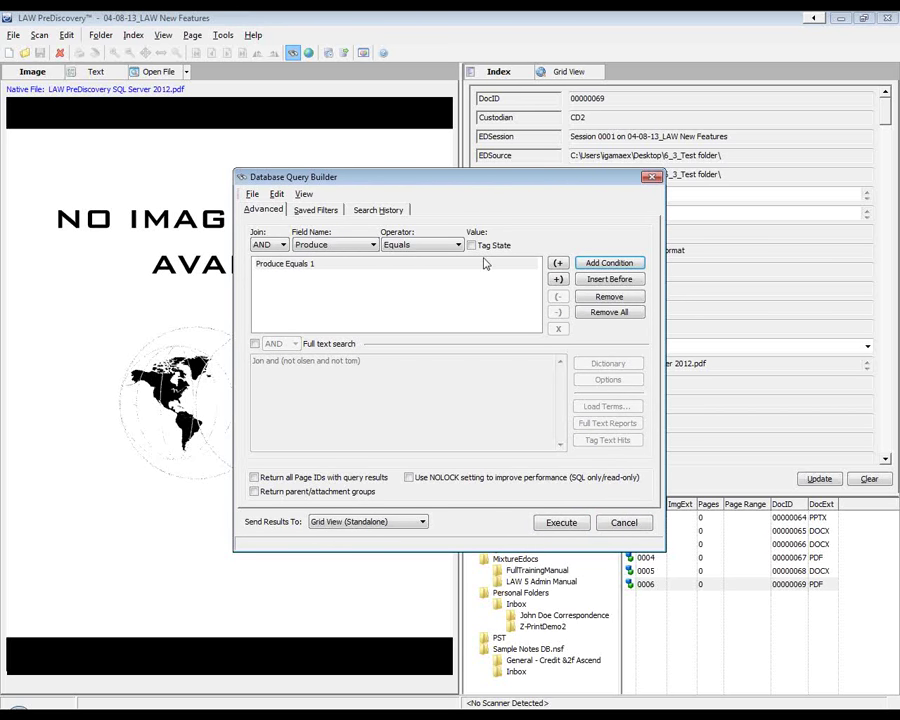
left_click(556, 526)
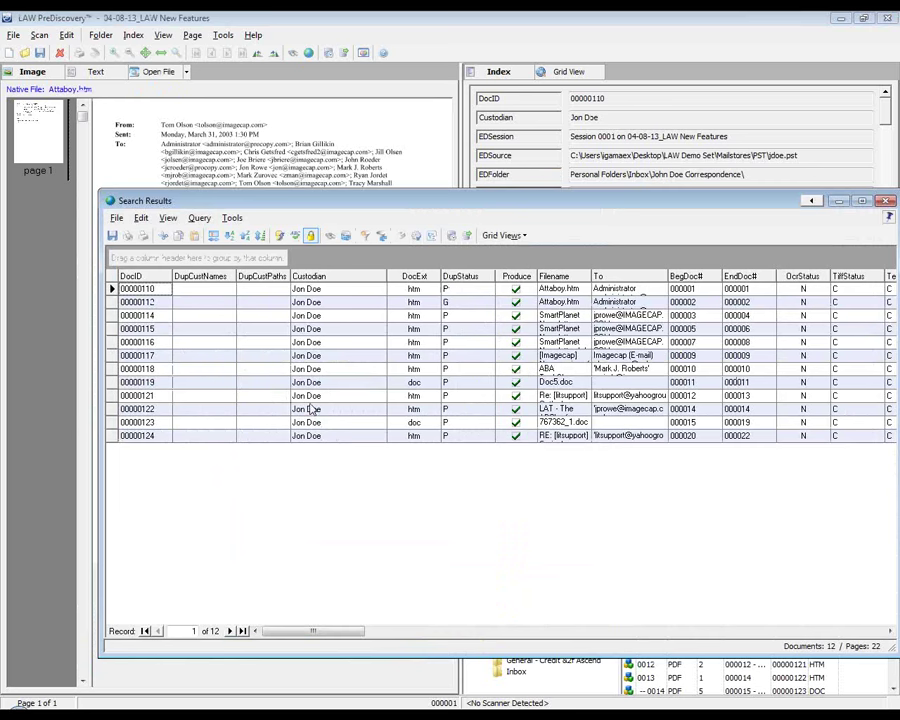
left_click(234, 219)
left_click(234, 221)
left_click(245, 233)
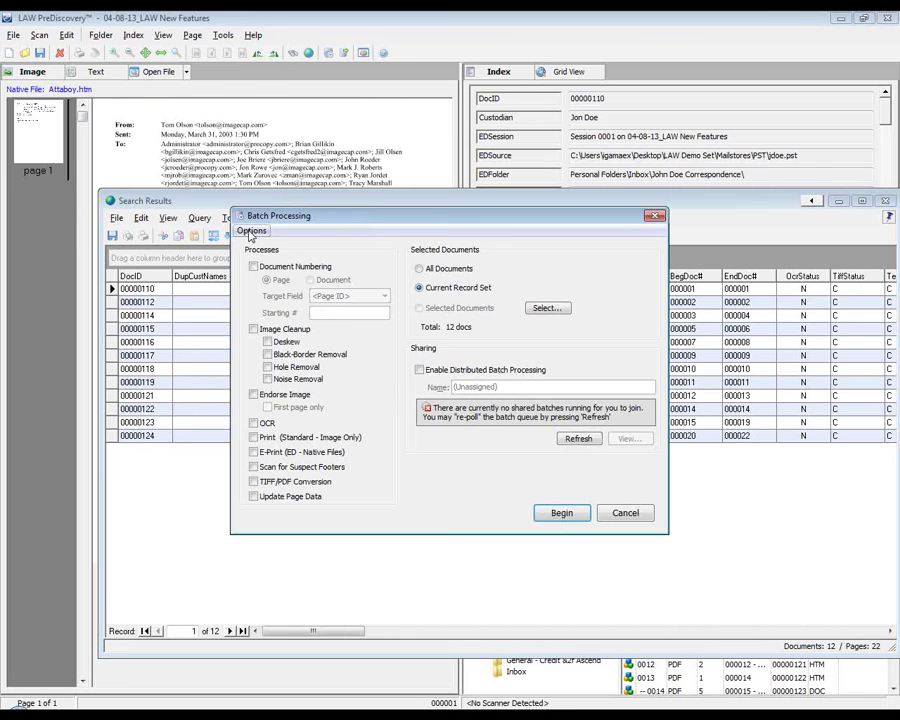
left_click(251, 230)
left_click(283, 309)
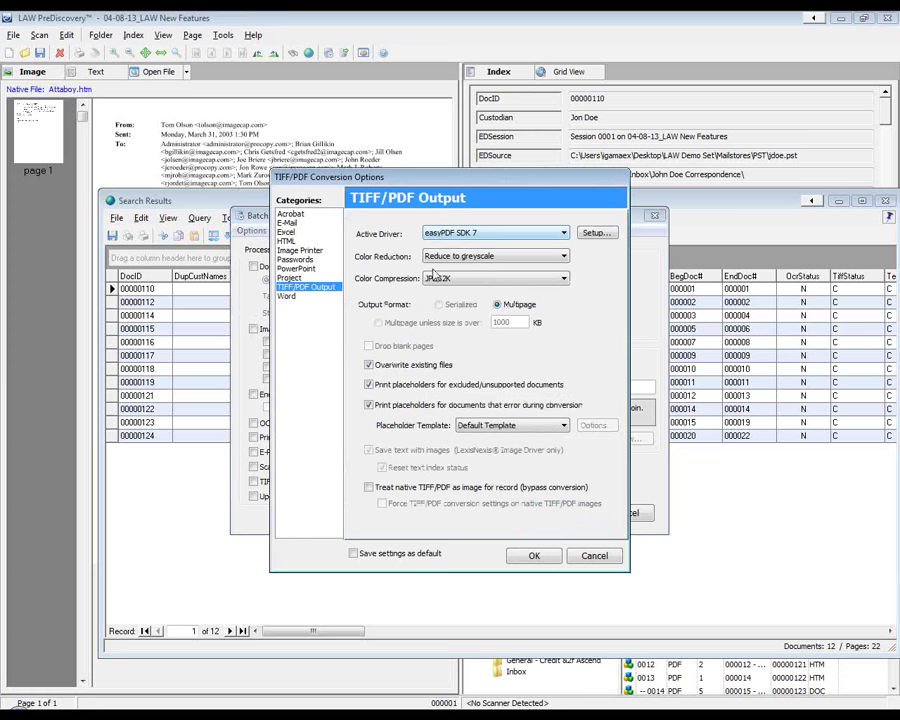
left_click(593, 556)
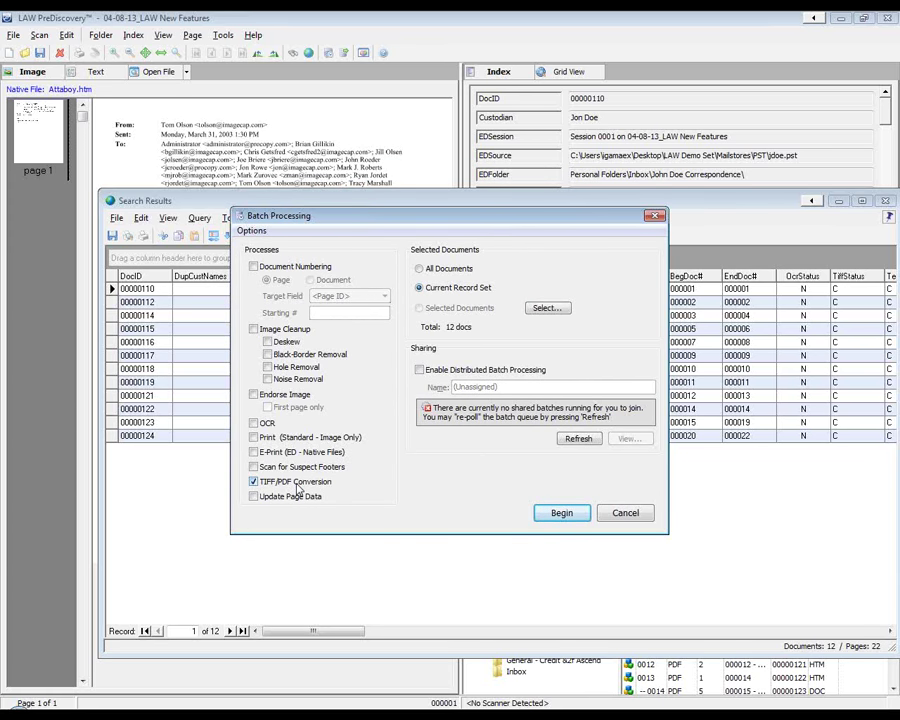
Step: Cancel the batch process and bring the 12-document search results back to front
left_click(625, 513)
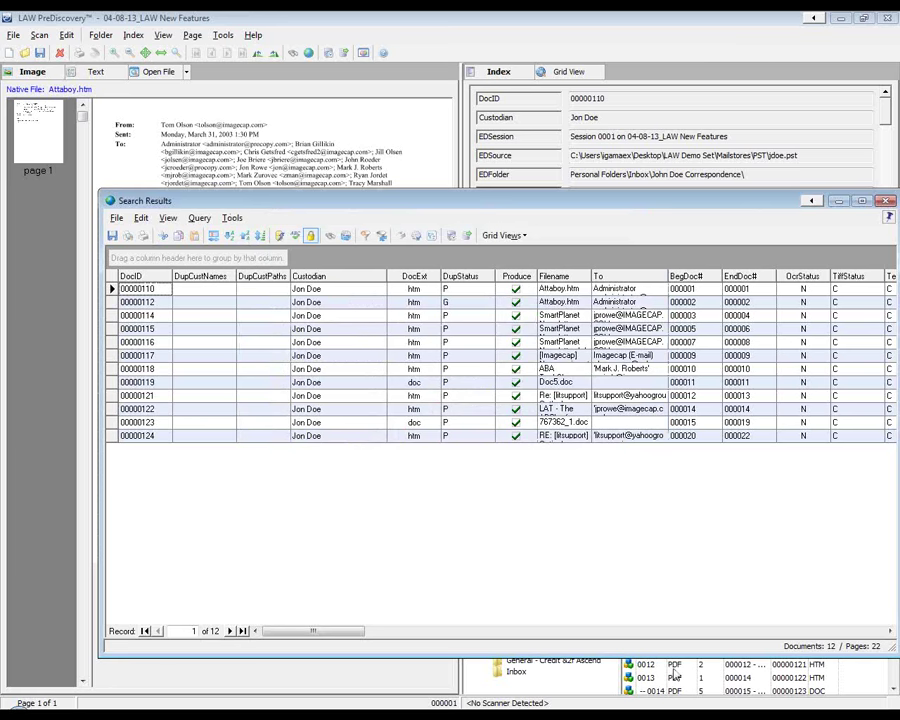
left_click(676, 666)
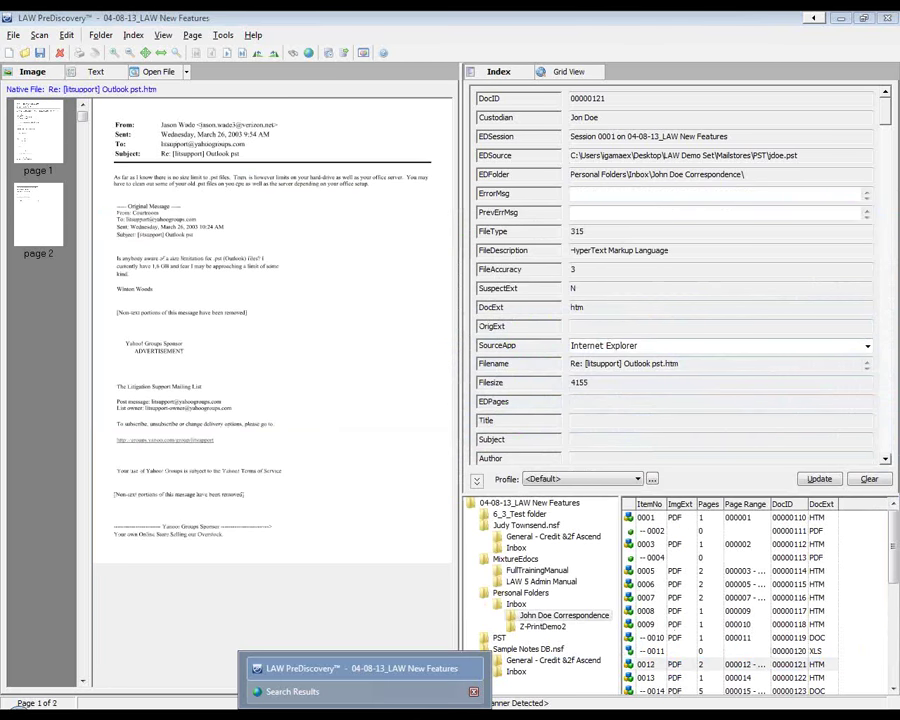
key("alt+Tab")
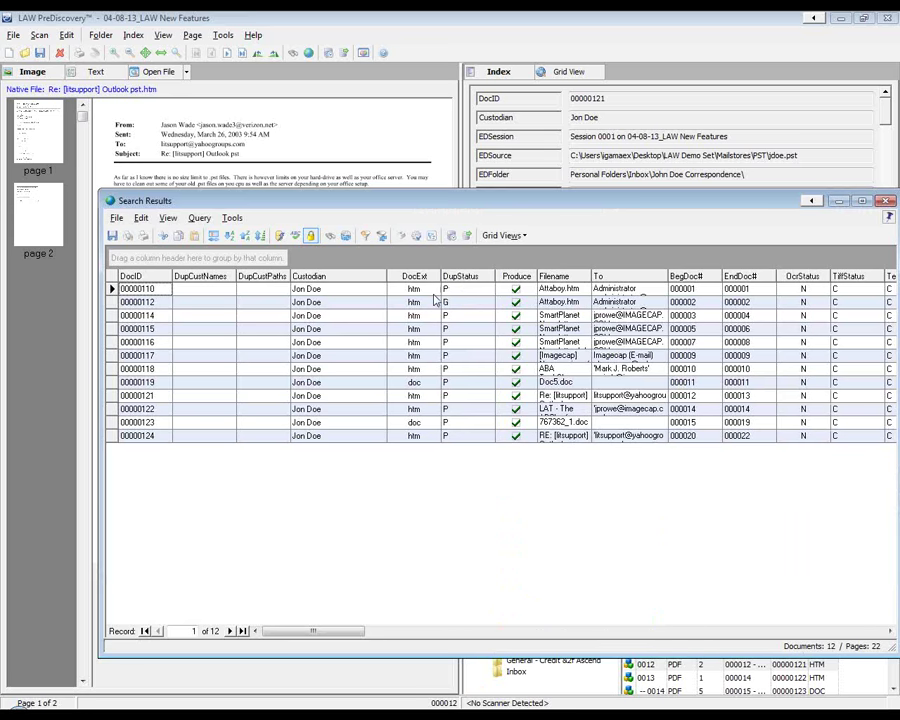
Step: Start an export of the search results using the PDF Conversion format
left_click(234, 217)
left_click(257, 250)
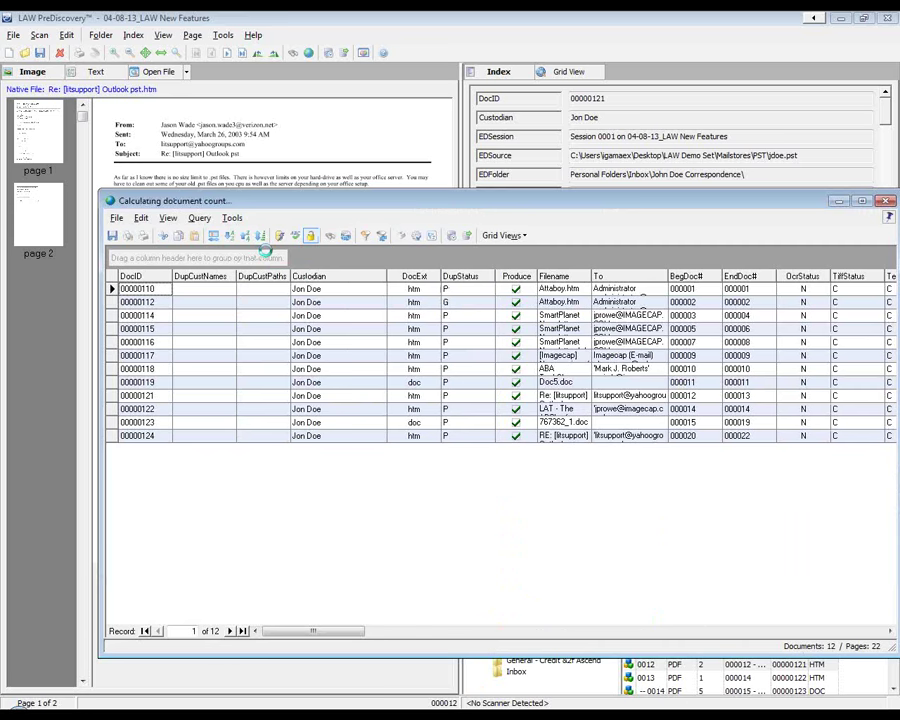
left_click(548, 354)
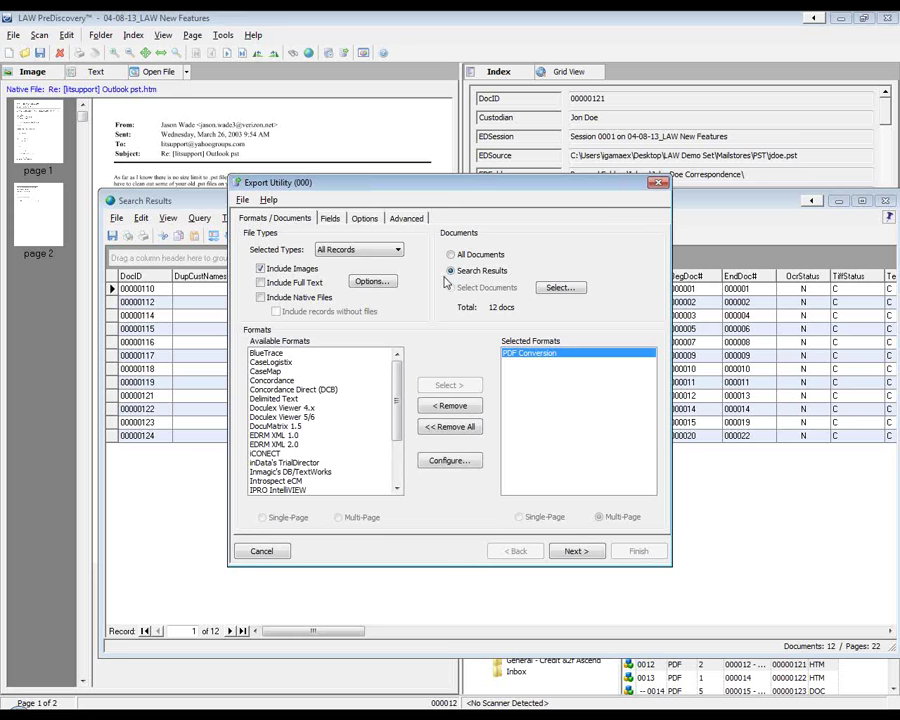
left_click(336, 221)
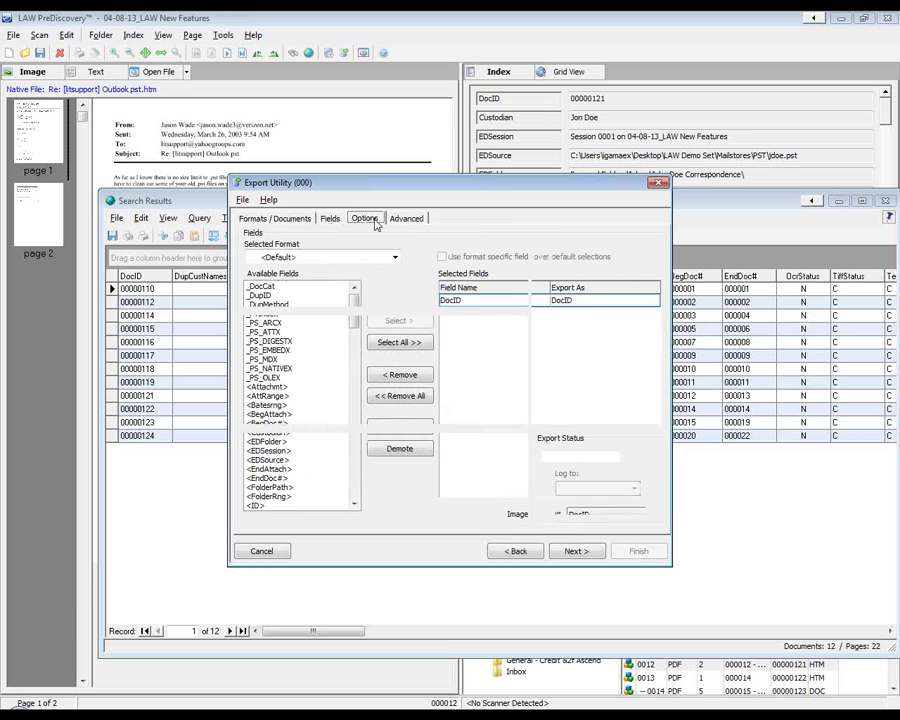
left_click(372, 221)
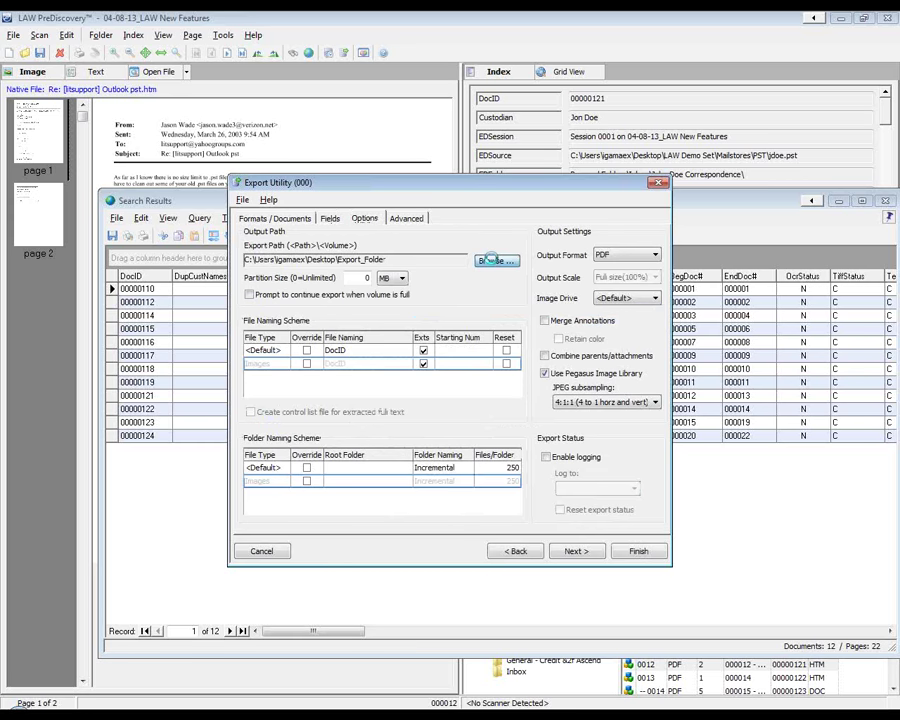
Step: Set the destination to Export_Folder01, run the export, and open the output folder
left_click(491, 260)
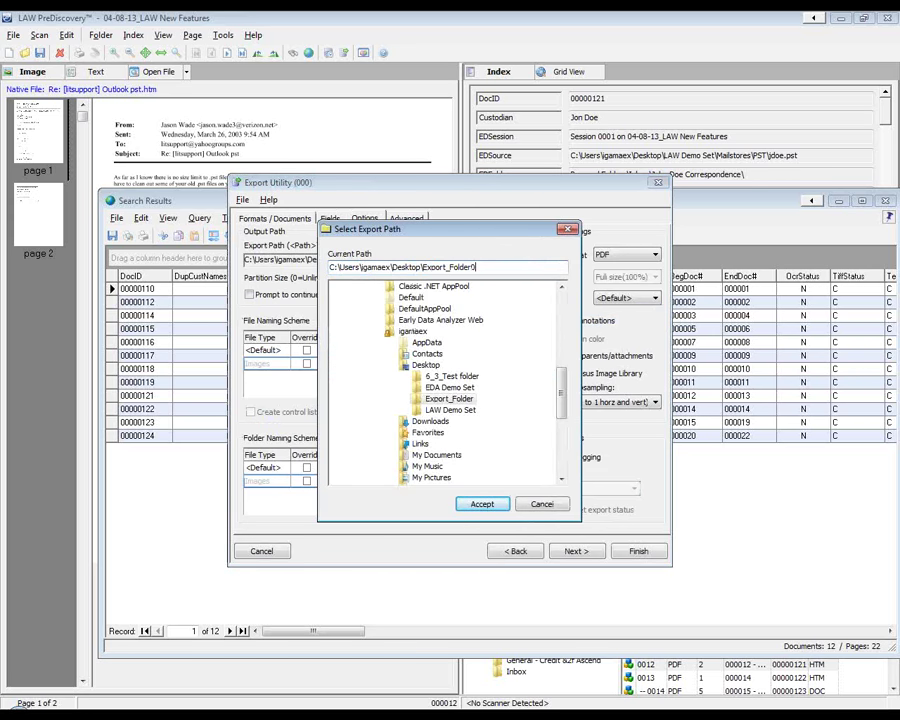
type("01")
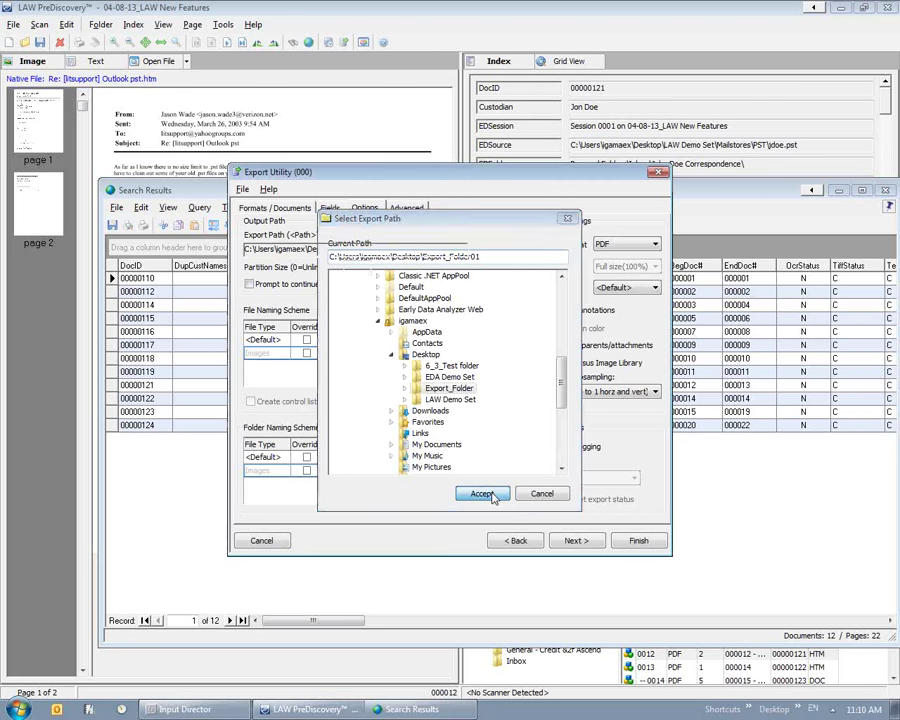
left_click(492, 508)
left_click(644, 540)
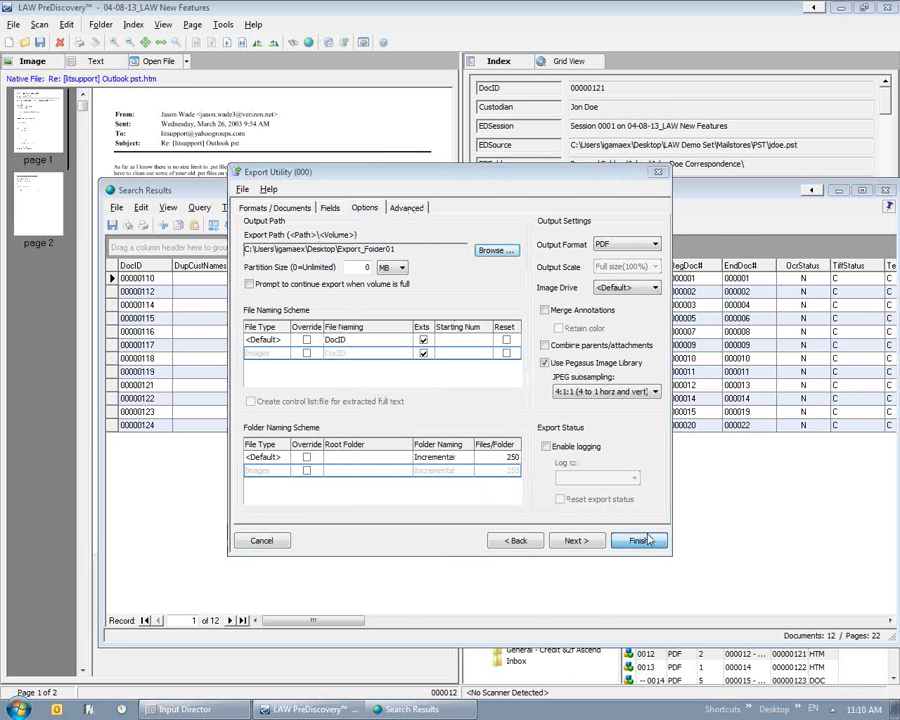
left_click(449, 404)
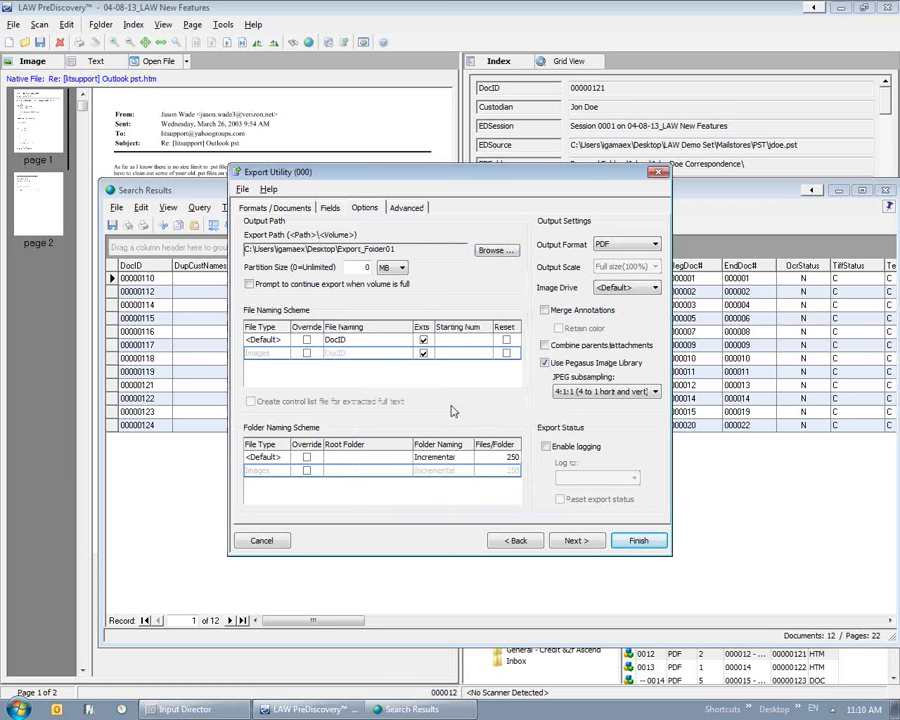
left_click(452, 404)
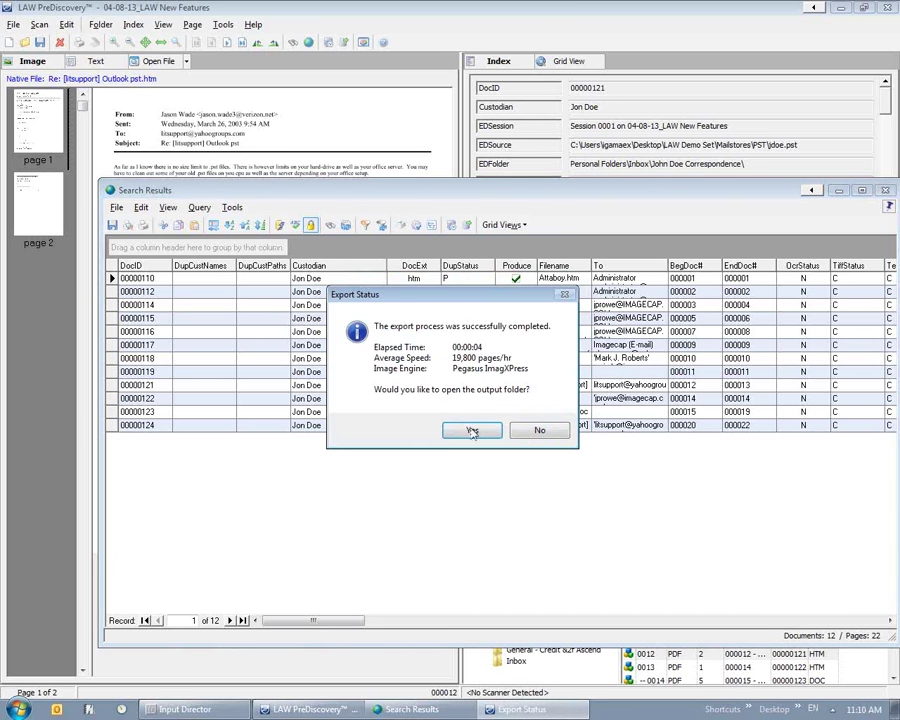
left_click(475, 432)
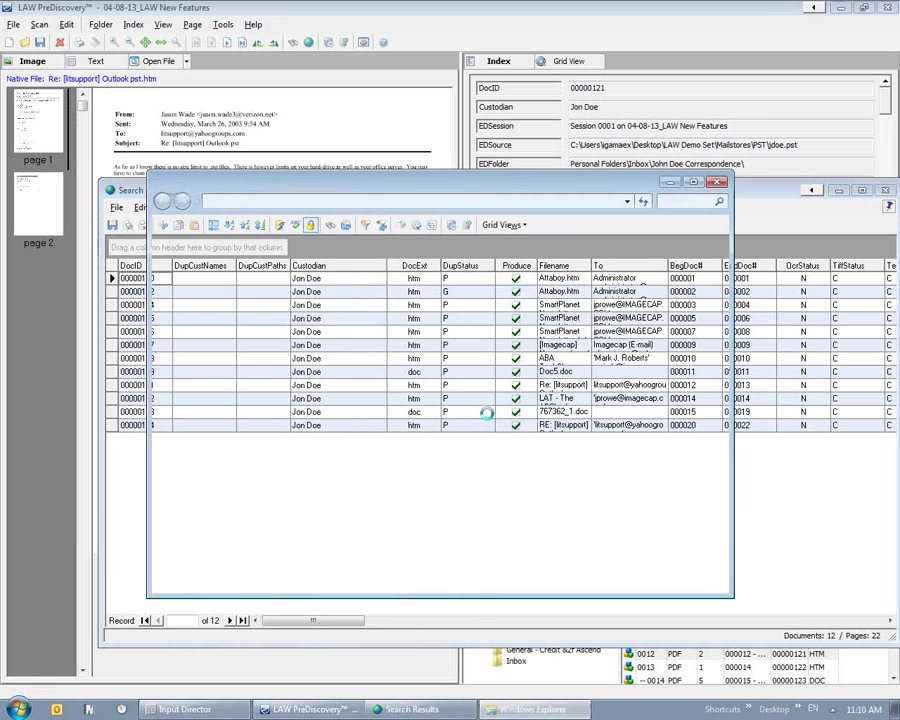
Step: Open the 001 folder in Export_Folder01 and select 00000110.pdf
left_click(306, 284)
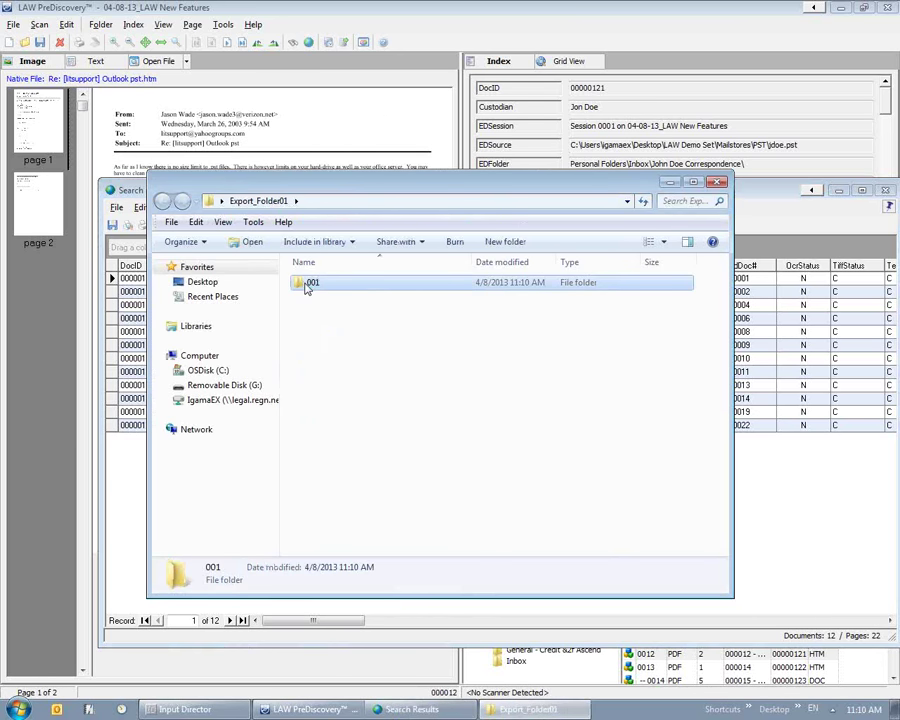
double_click(310, 284)
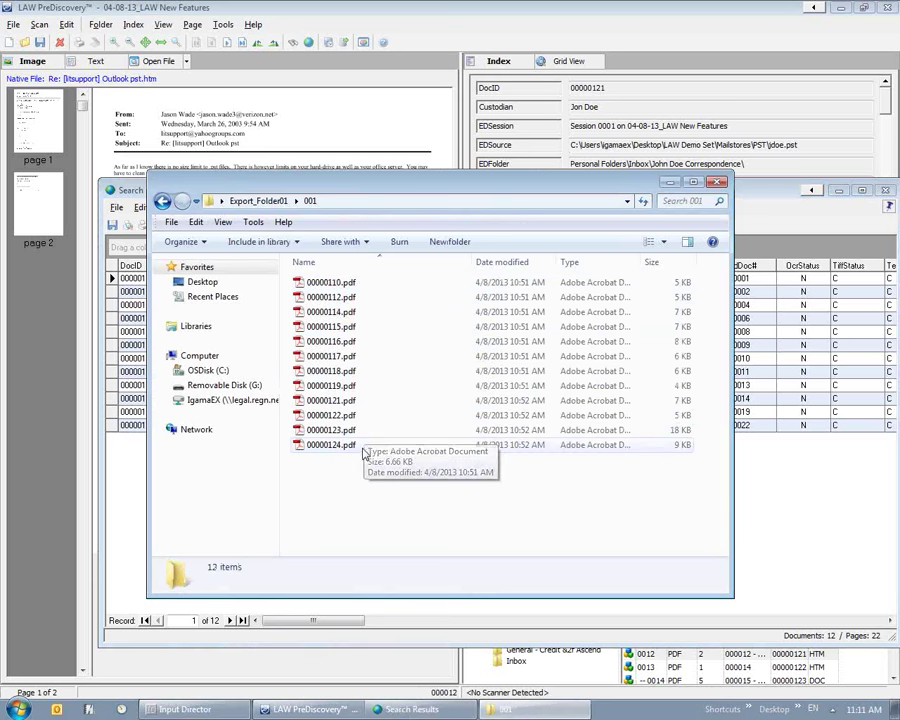
left_click(346, 284)
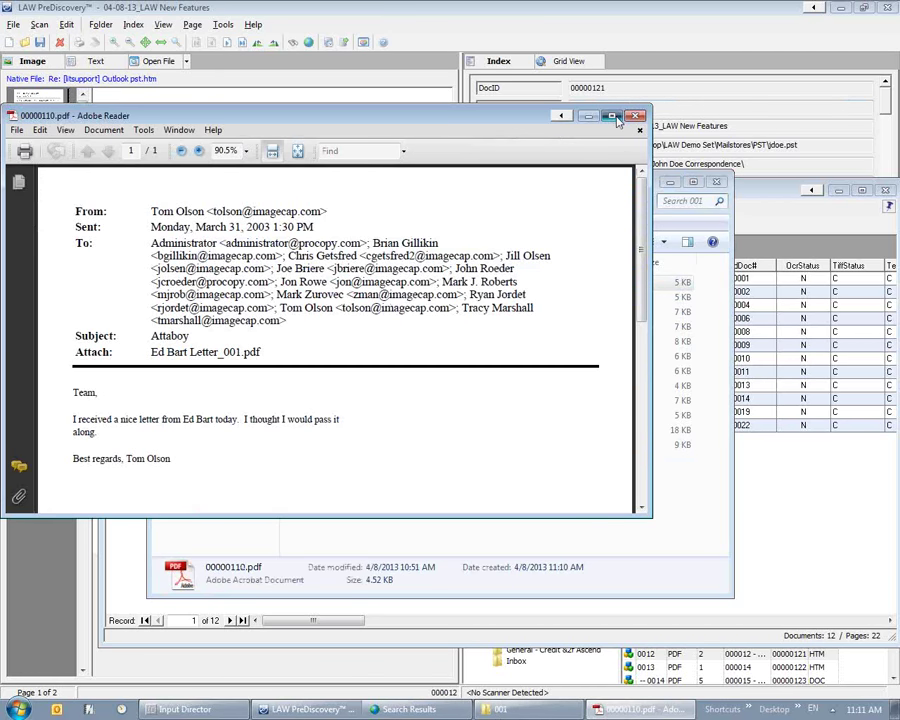
Step: Maximize 00000110.pdf in Adobe Reader, search it for 'tom', and scroll down the page
left_click(611, 116)
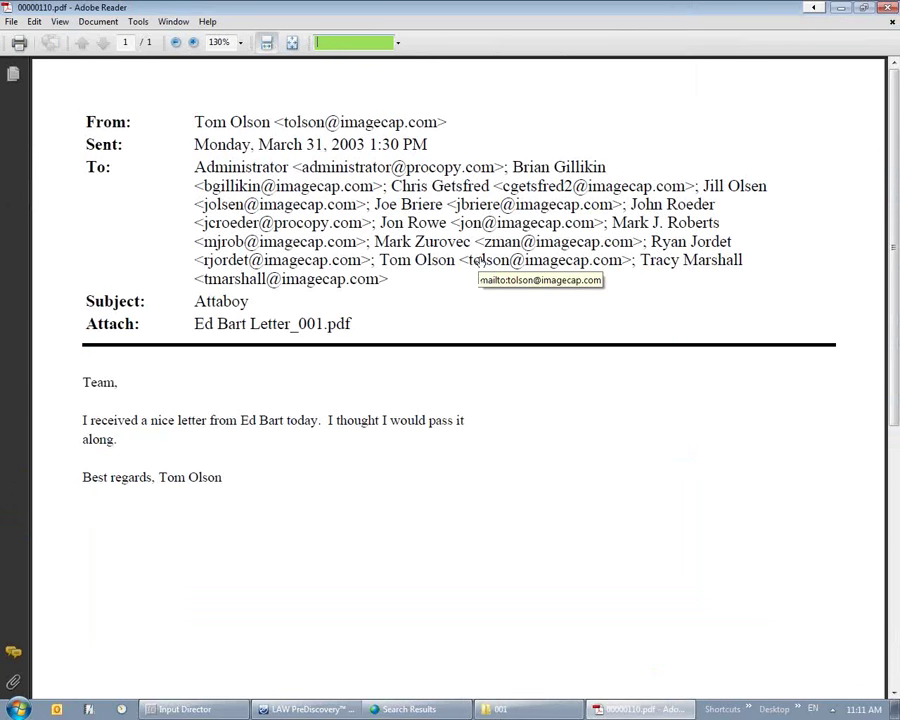
key("ctrl+f")
type("tom")
key("Return")
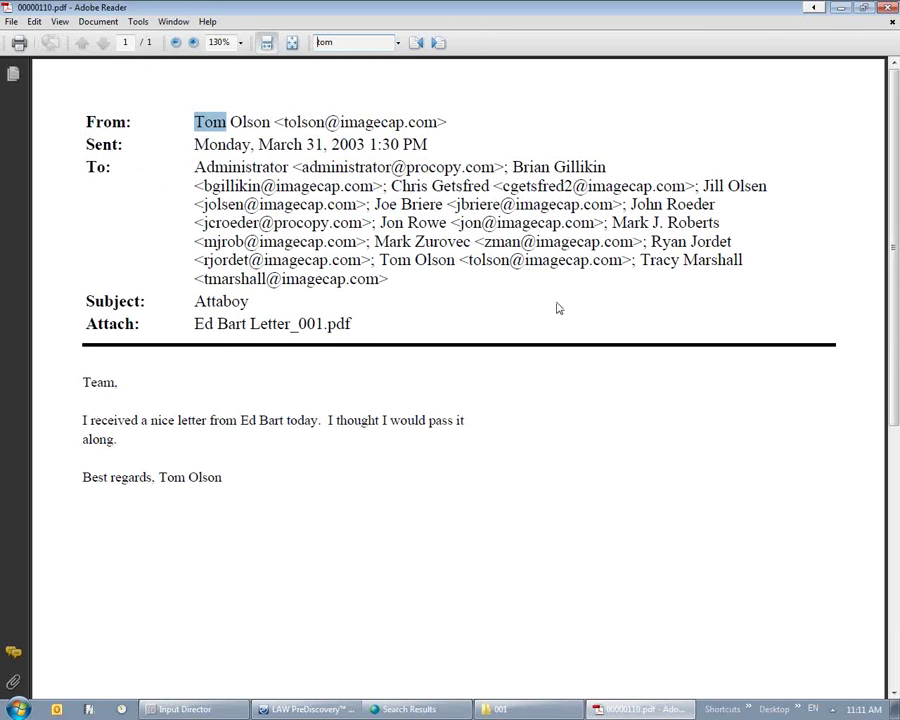
scroll(558, 307, "down", 10)
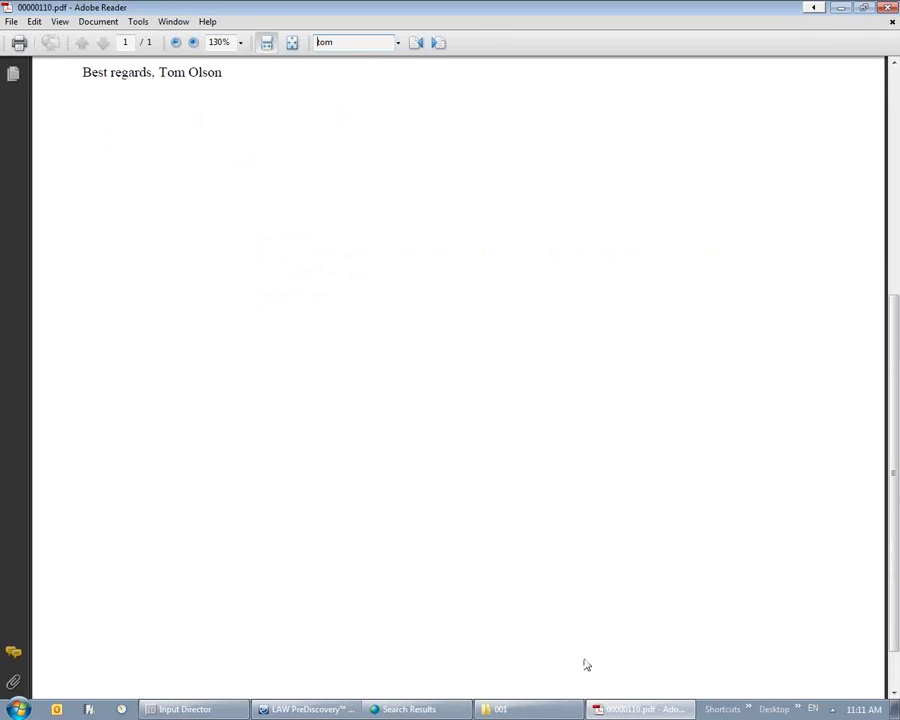
Step: Close Adobe Reader and the export folder, returning to LAW PreDiscovery's index view of DocID 00000121
left_click(886, 7)
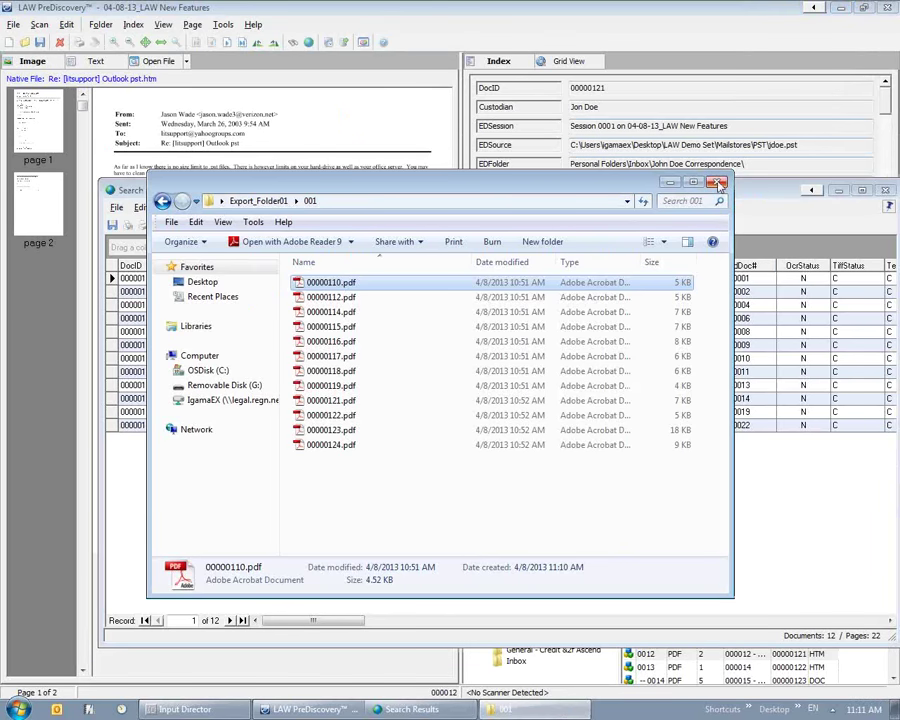
left_click(727, 179)
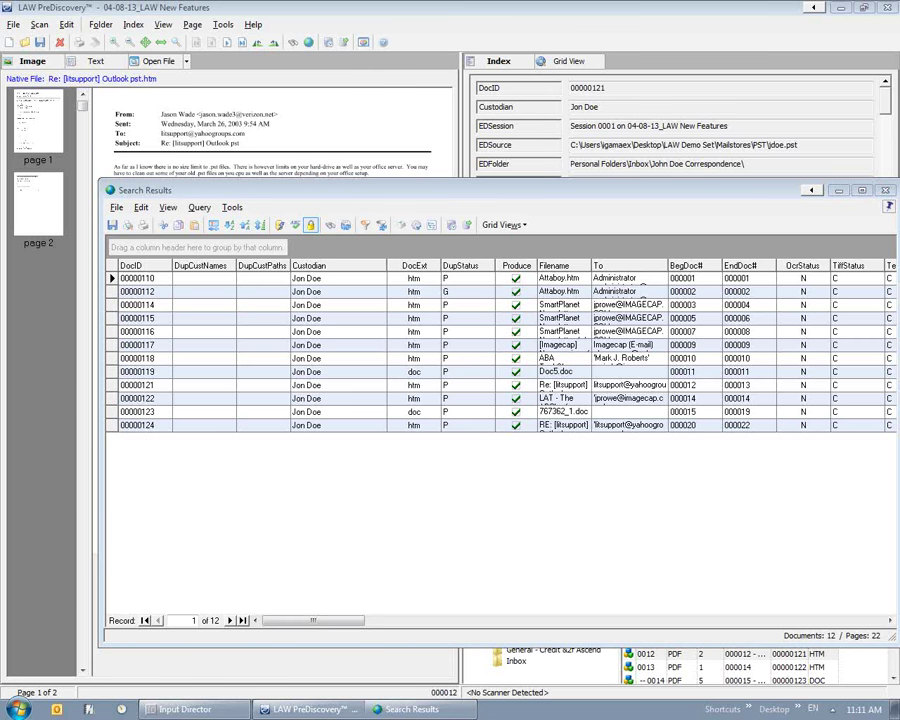
left_click(852, 172)
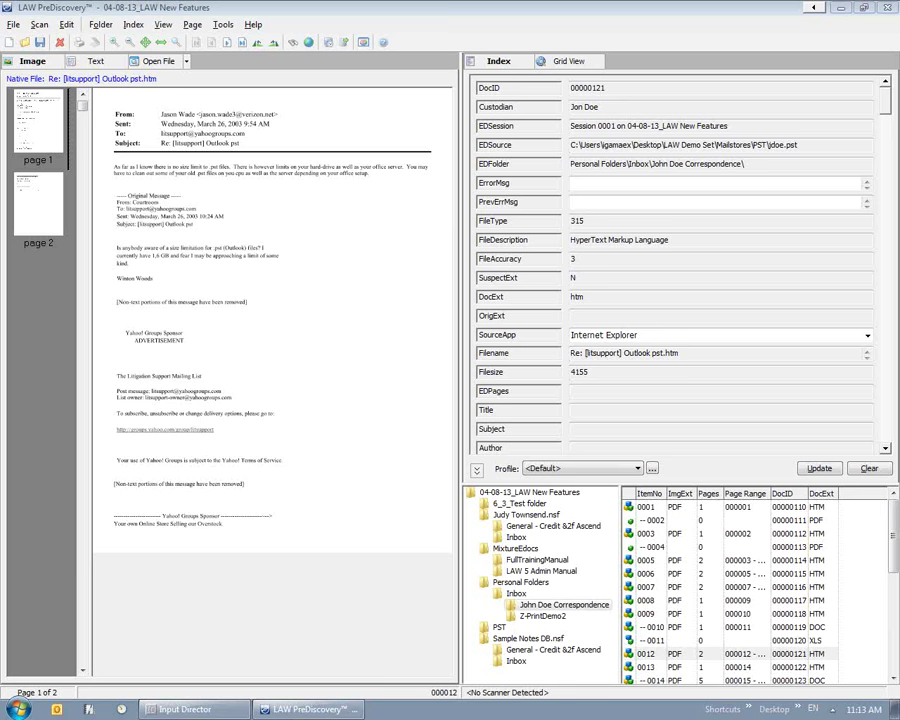
left_click(230, 27)
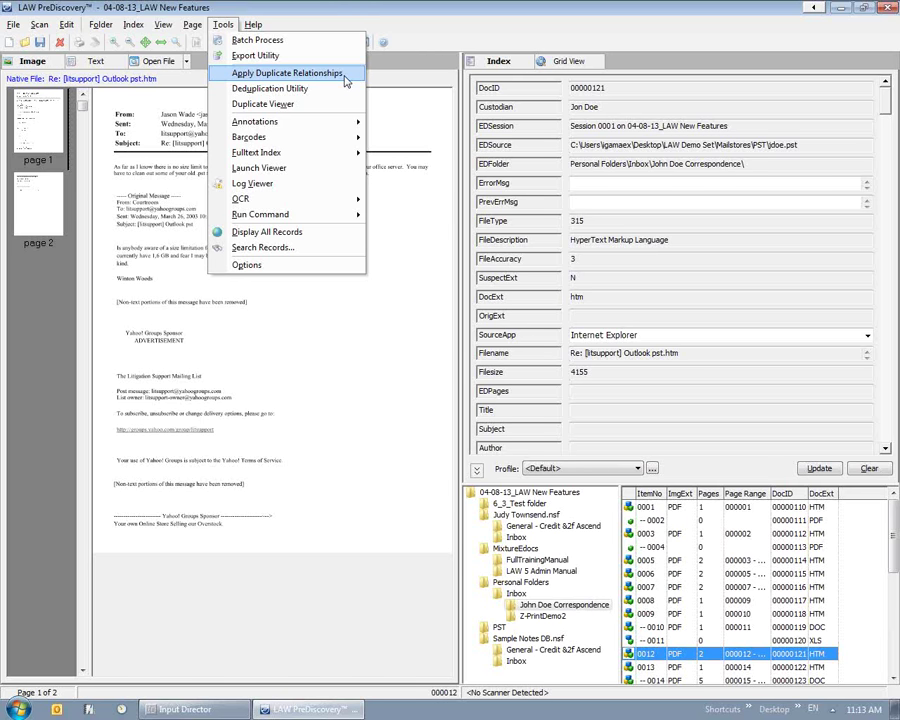
left_click(222, 24)
left_click(133, 24)
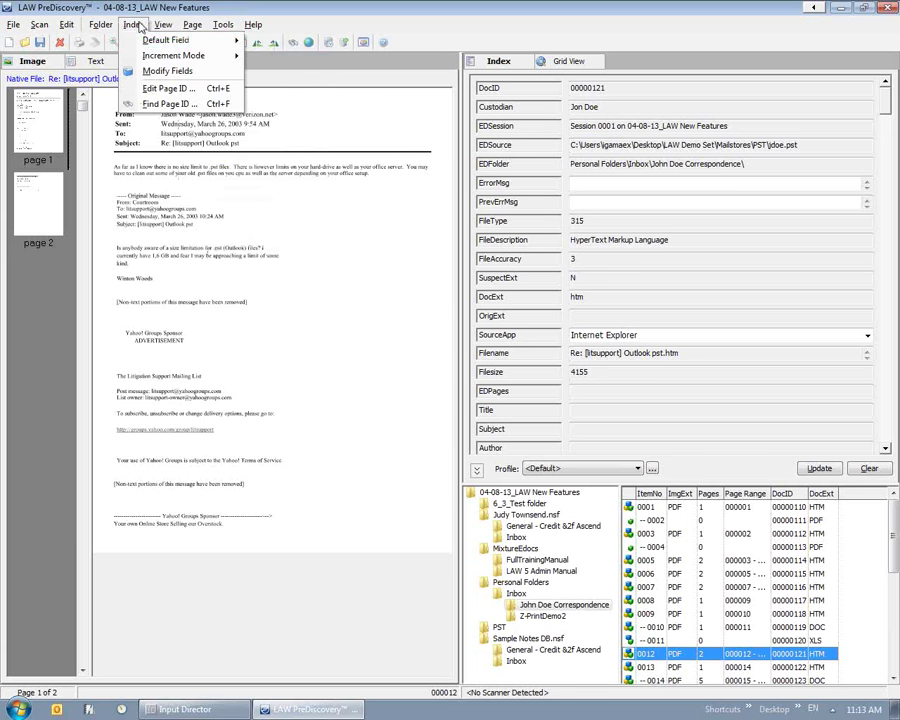
left_click(150, 71)
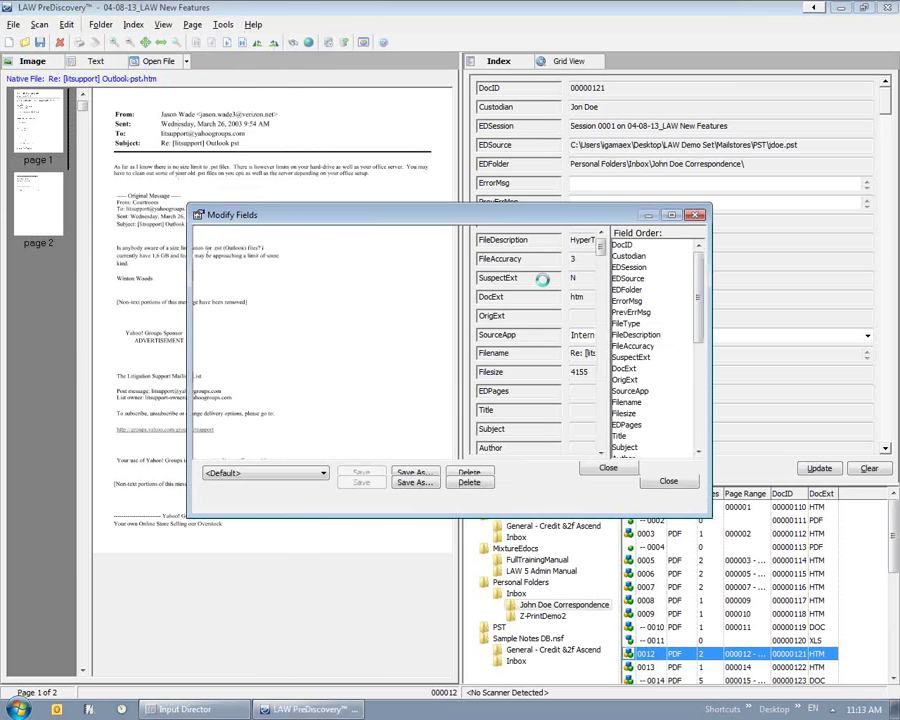
left_click_drag(602, 266, 600, 315)
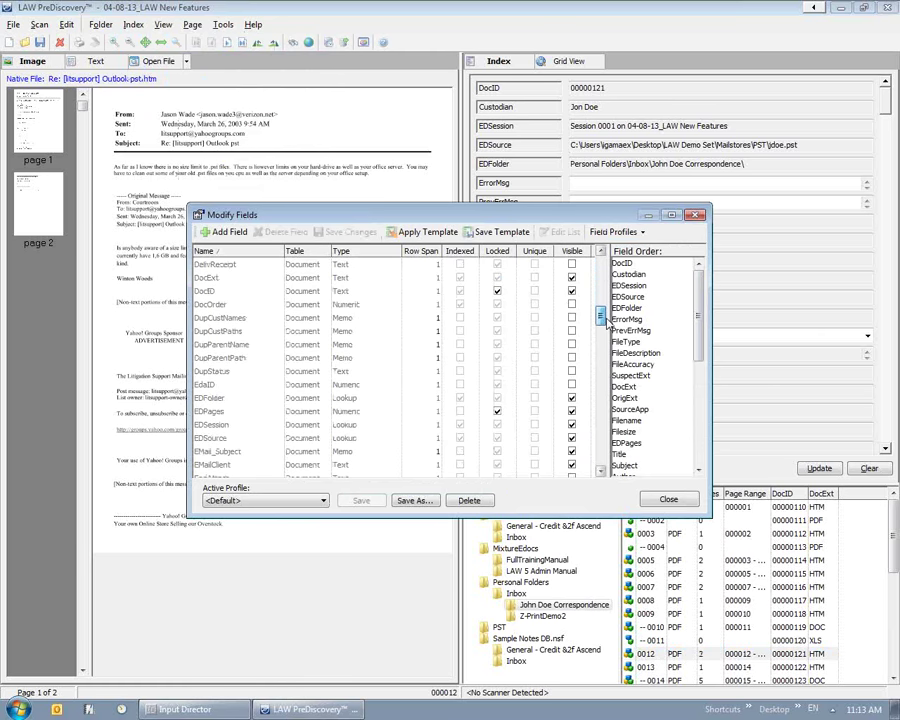
left_click(251, 318)
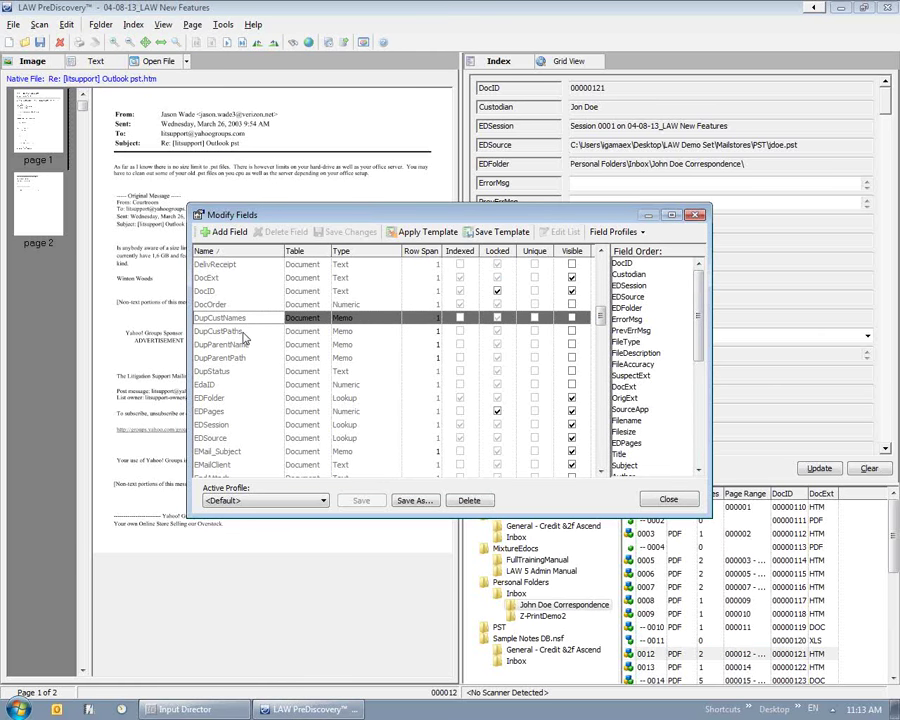
left_click(244, 334)
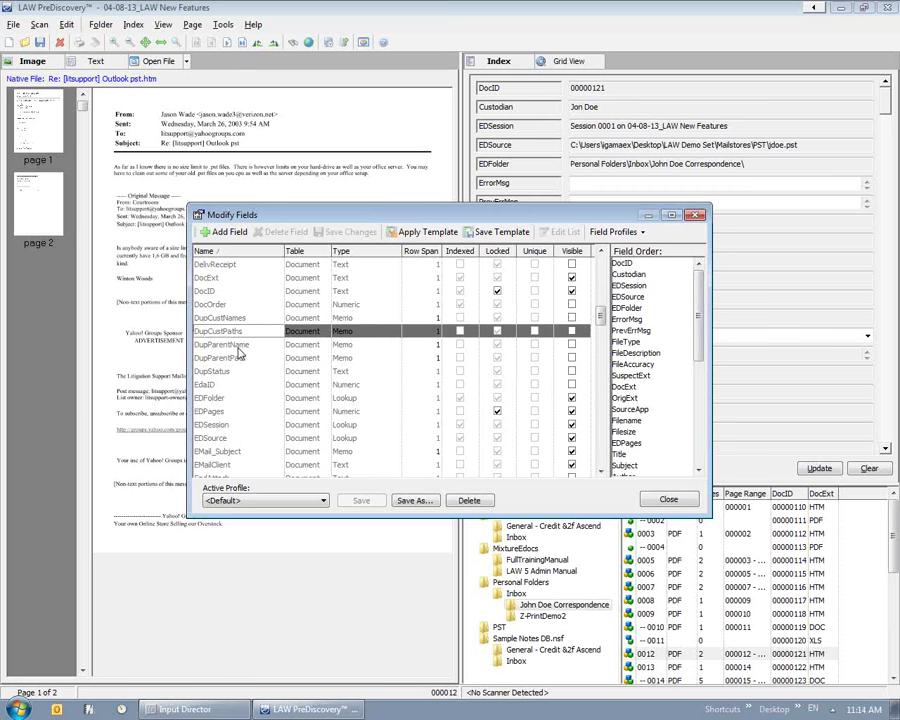
left_click(239, 345)
left_click(241, 357)
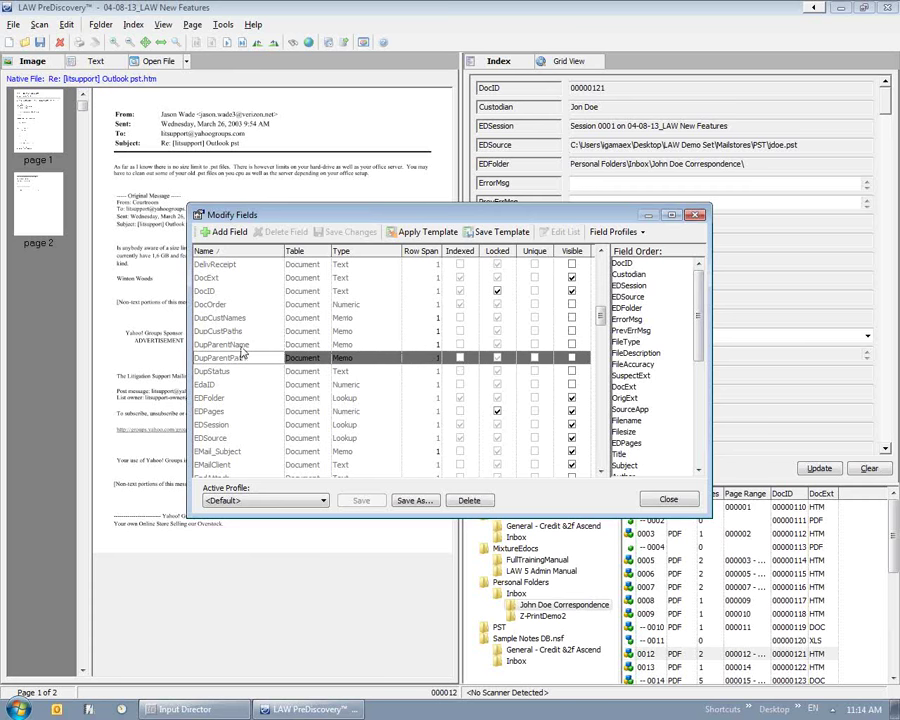
left_click(240, 345)
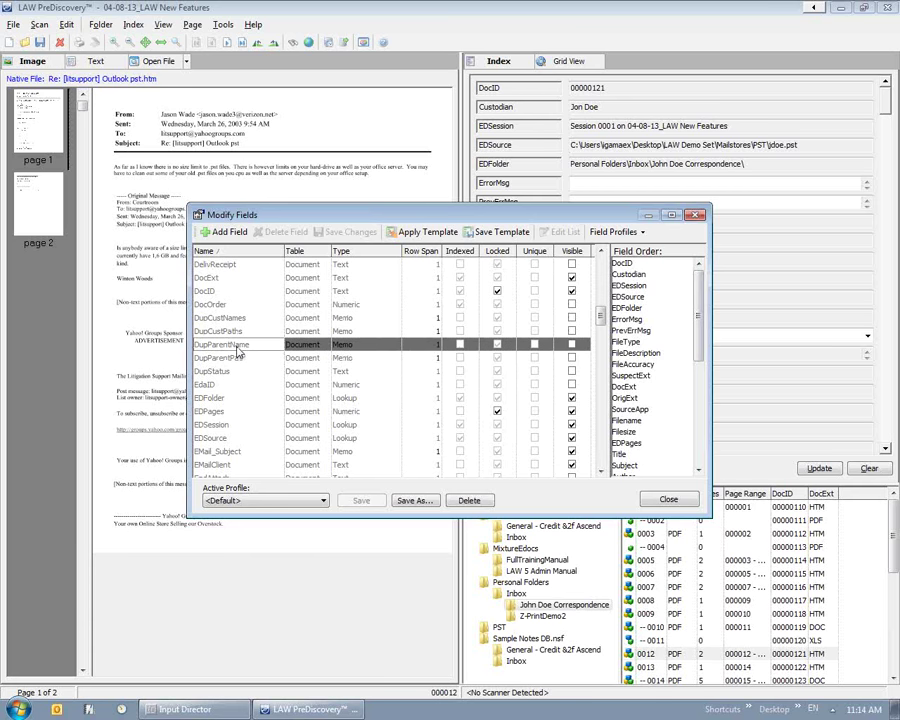
left_click(237, 320)
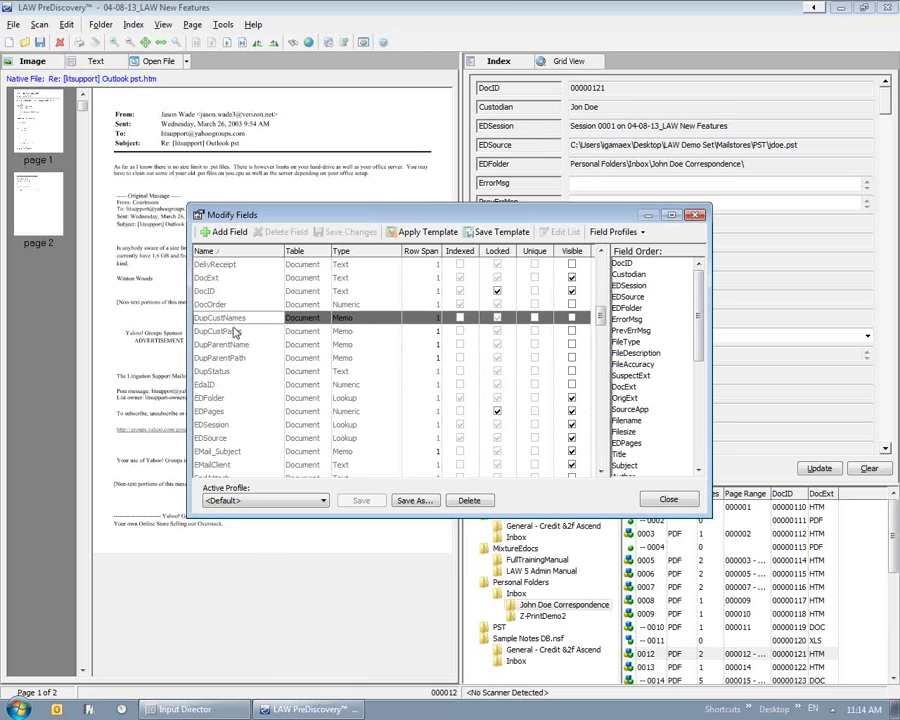
left_click(692, 499)
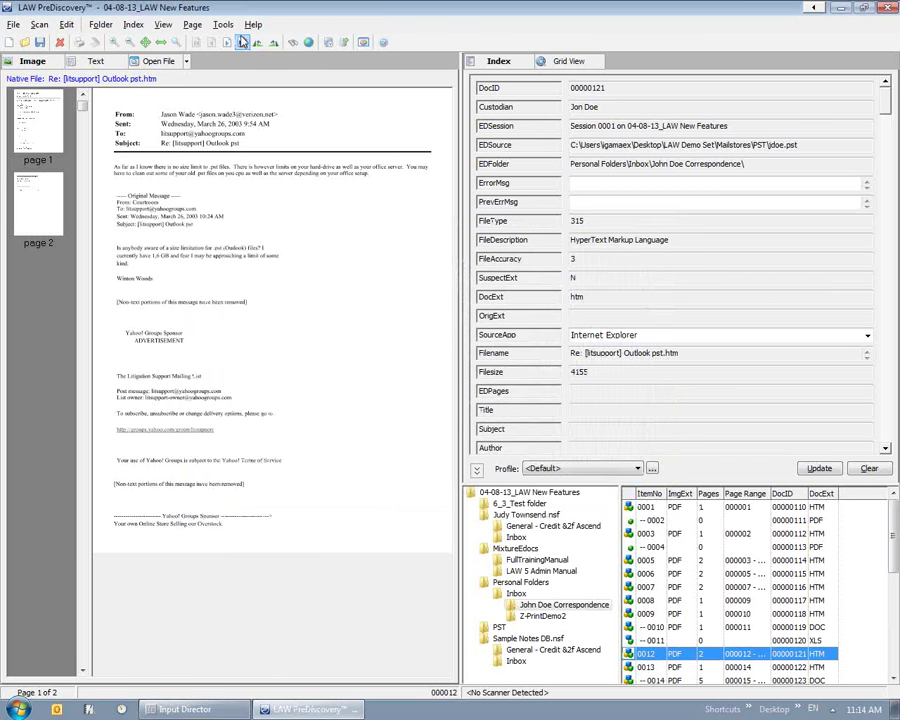
Step: Apply duplicate relationships from the utility commands and acknowledge the 66-family, 238-update report
left_click(223, 25)
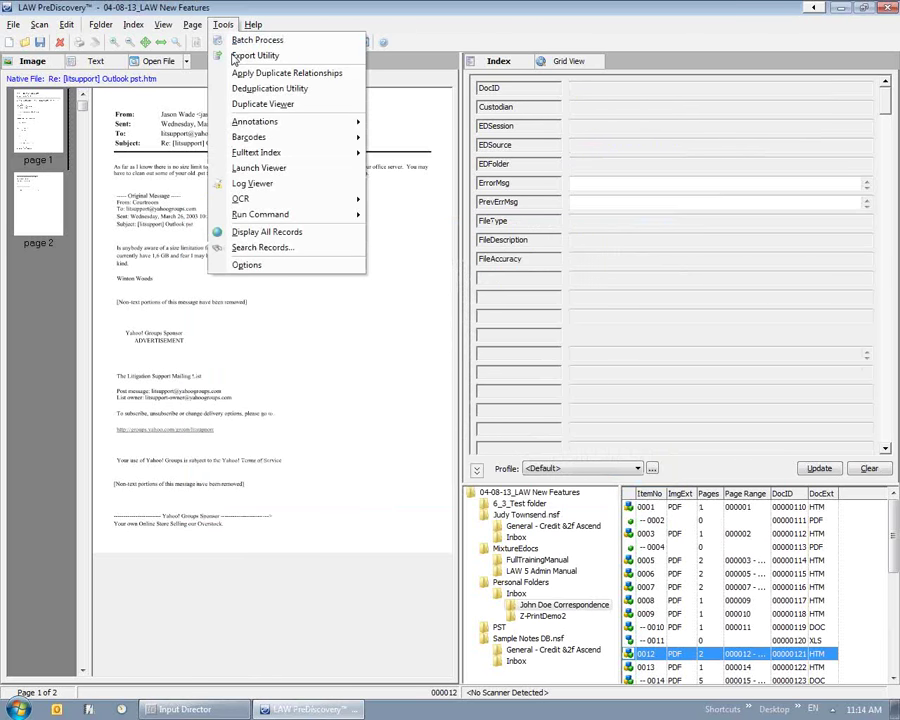
left_click(322, 74)
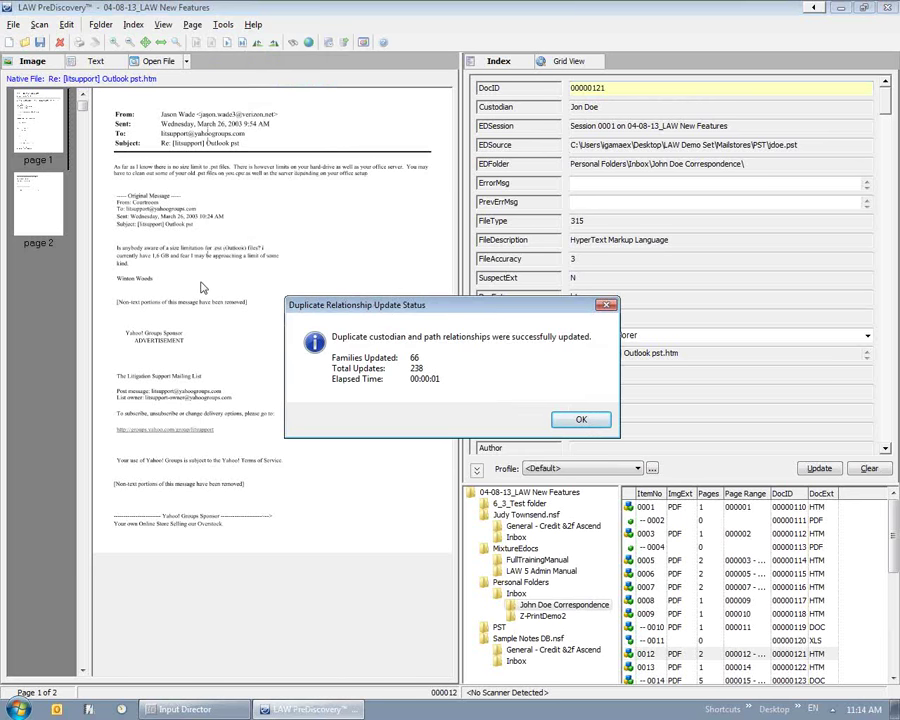
left_click(580, 418)
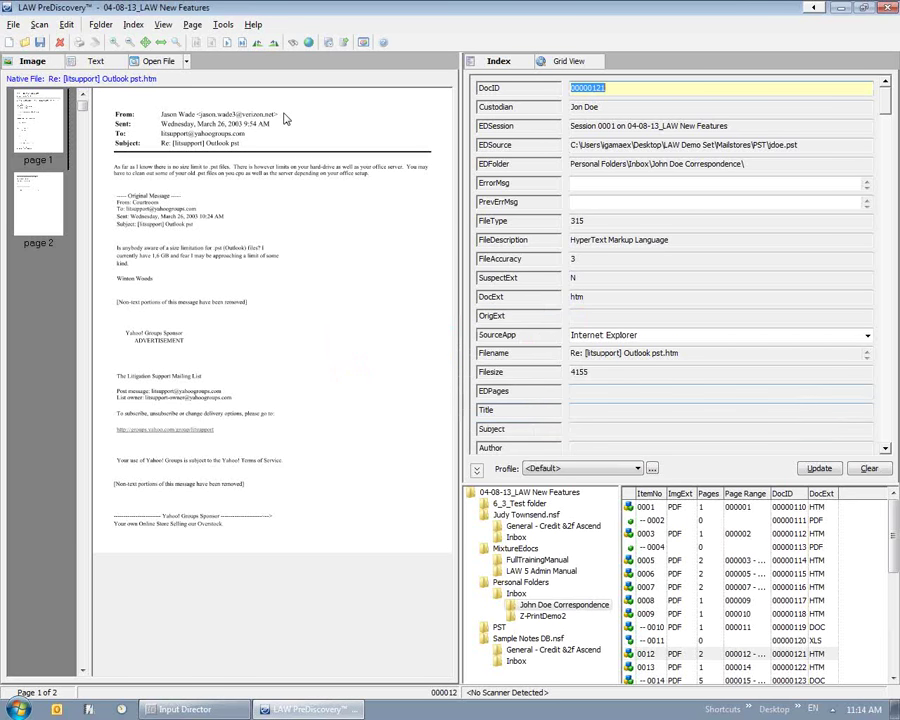
Step: Search all case documents and add the DupParentName and DupParentPath columns to the results grid
left_click(307, 42)
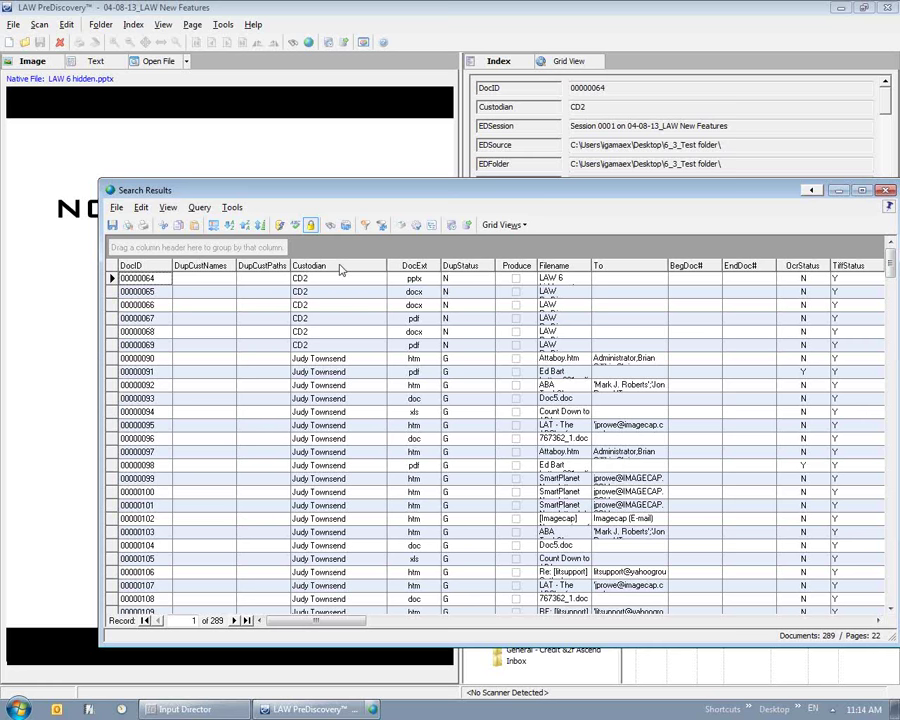
right_click(340, 268)
left_click_drag(444, 450, 441, 347)
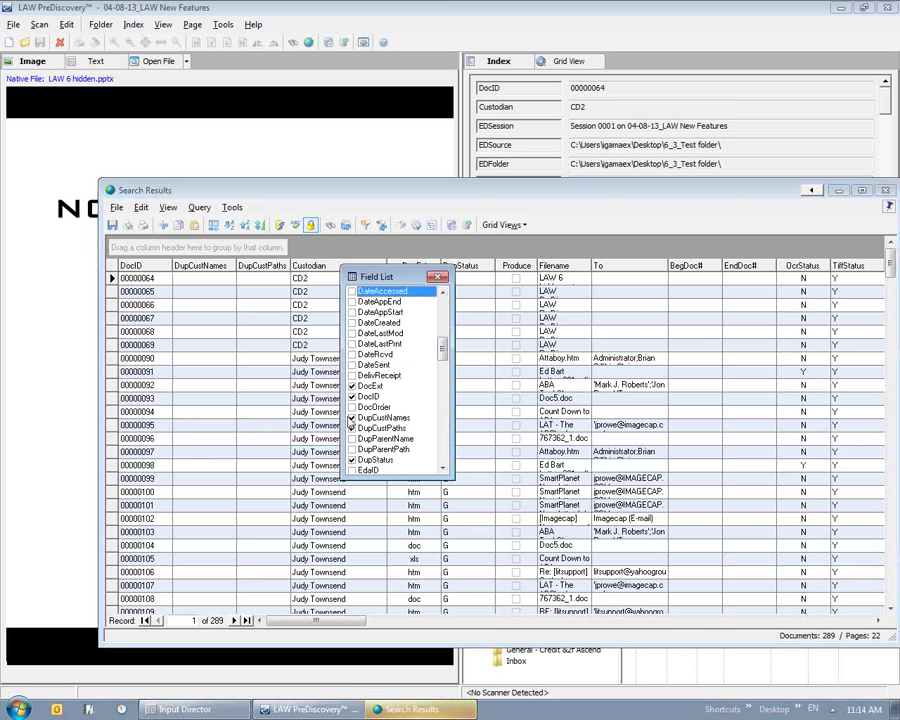
scroll(352, 409, "down", 1)
left_click(352, 407)
left_click(351, 417)
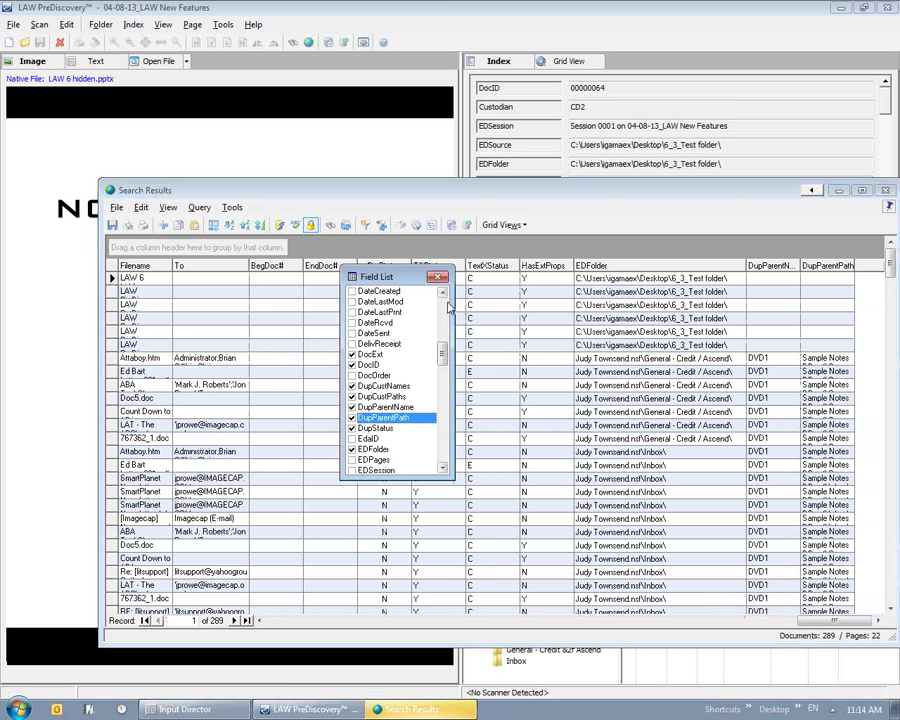
left_click(438, 277)
Step: Filter out records without a duplicate parent, leaving 142, and group them by DupParentPath
right_click(786, 278)
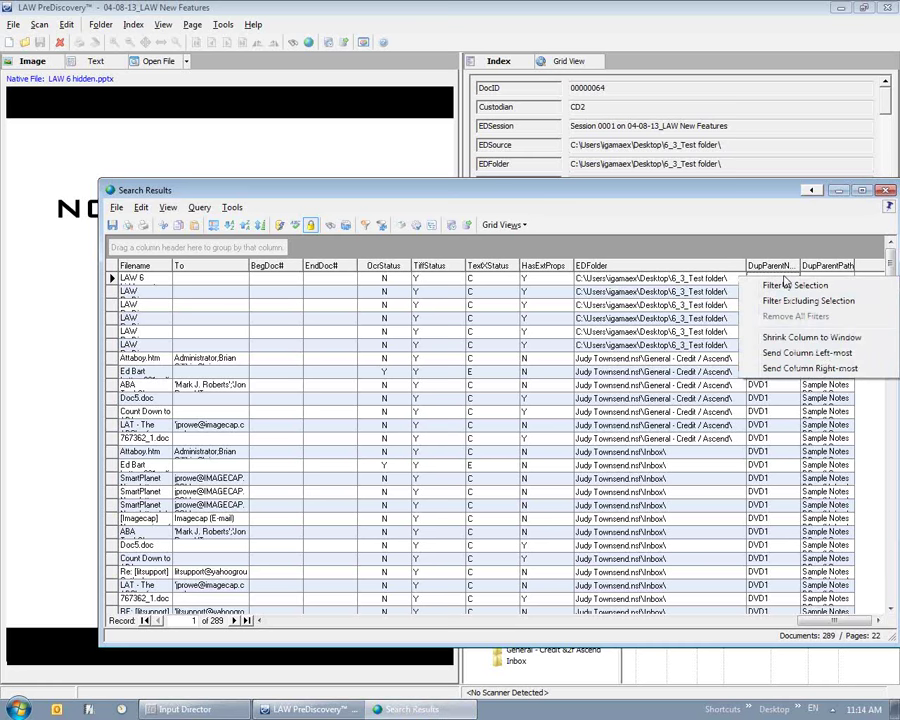
left_click(782, 301)
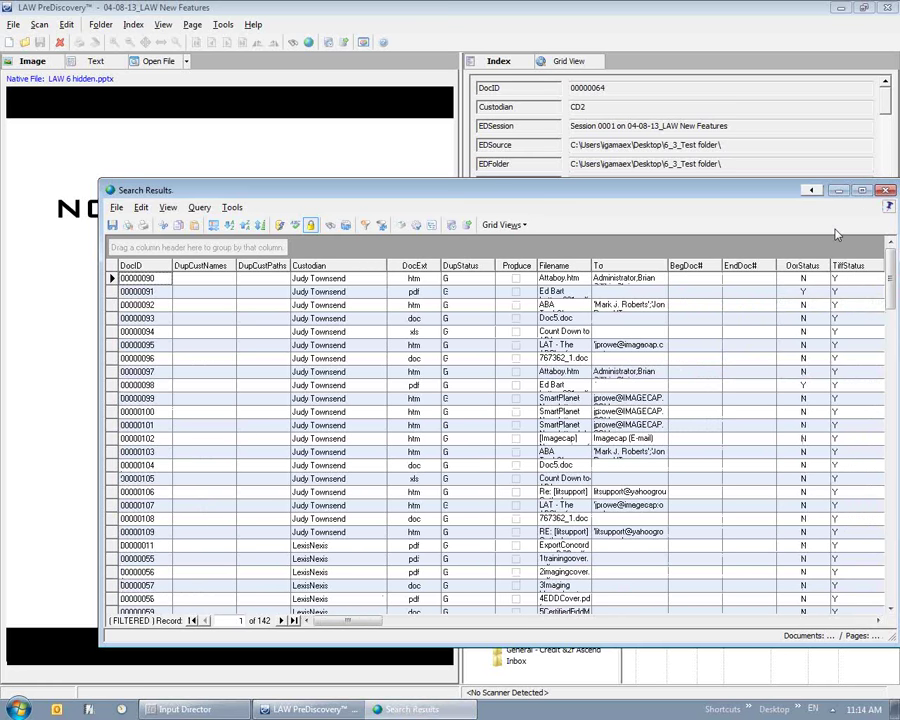
left_click(761, 626)
left_click_drag(760, 266, 200, 267)
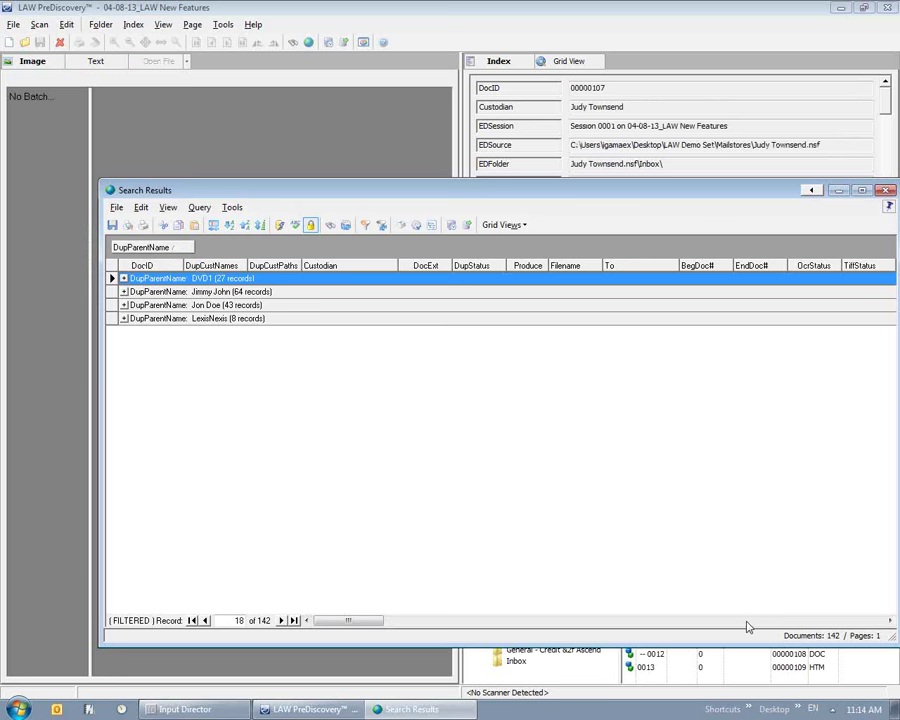
left_click_drag(815, 265, 175, 250)
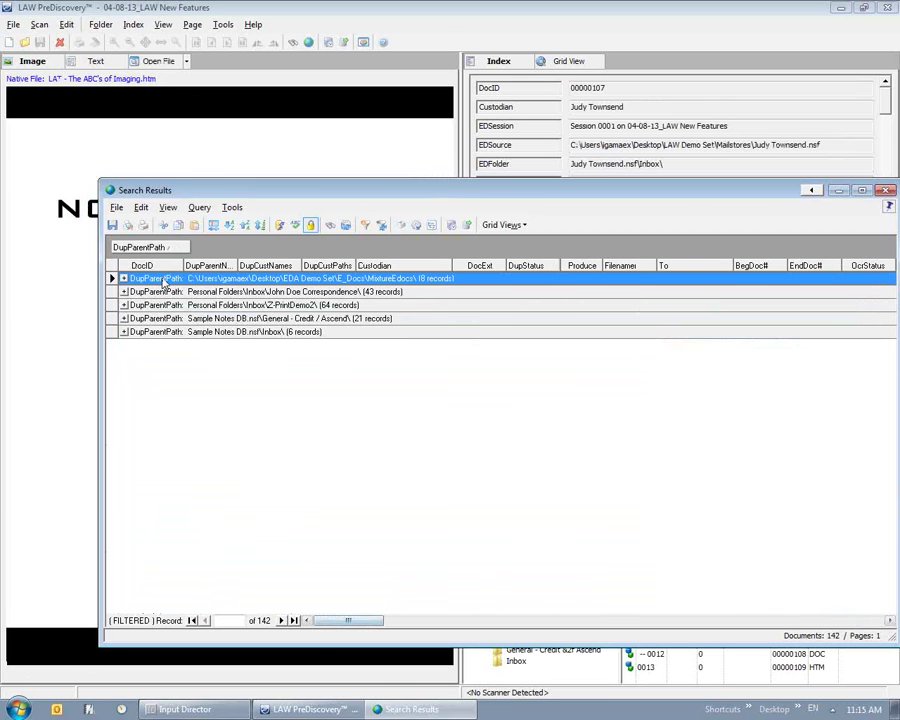
Step: Maximize Search Results and widen the DupParentPath and DupParentName columns to show full paths
left_click(862, 189)
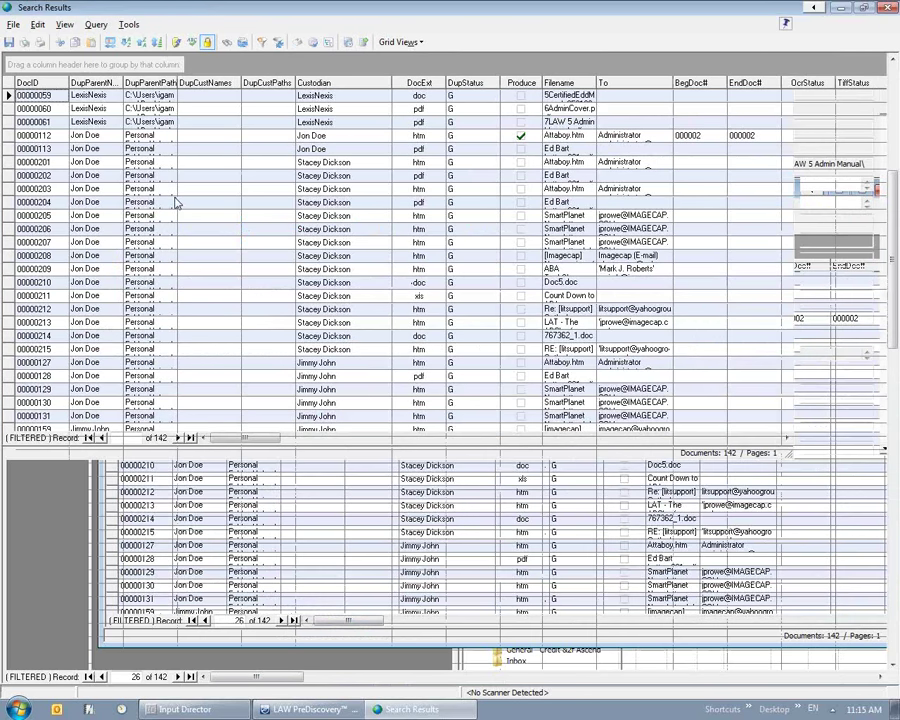
left_click_drag(177, 83, 311, 87)
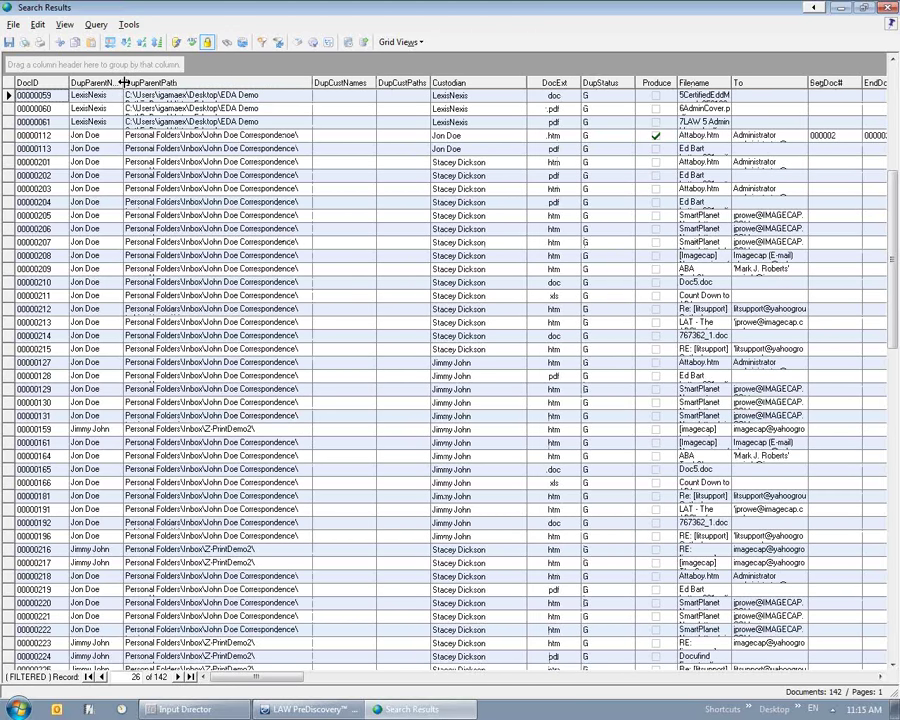
left_click_drag(249, 84, 205, 84)
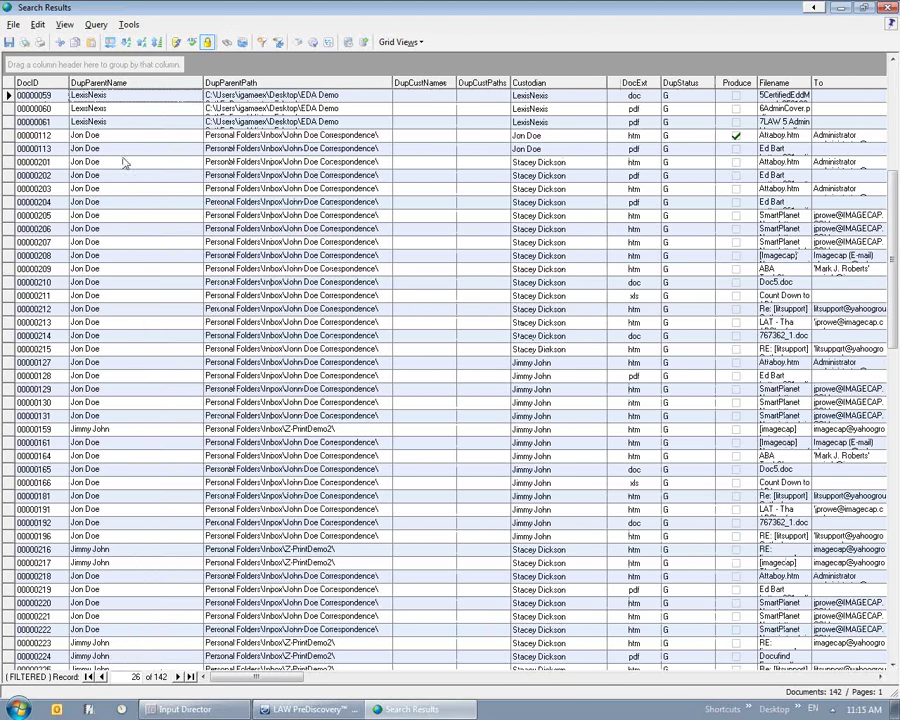
Step: Browse the duplicate rows, ending on record 00000127, then restore the Search Results window size
left_click(130, 432)
scroll(138, 482, "down", 3)
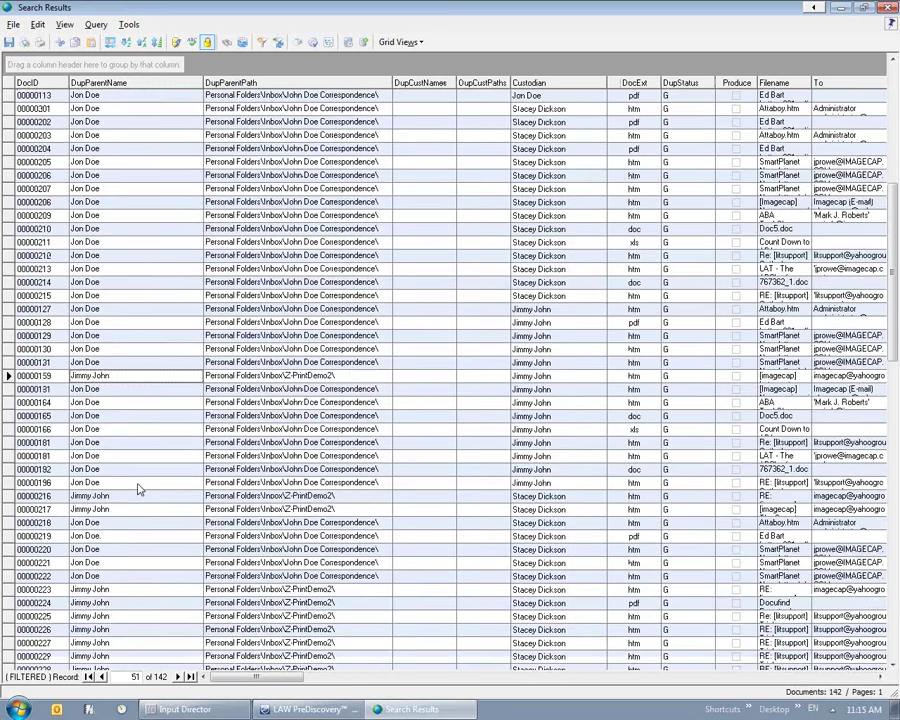
scroll(158, 510, "down", 4)
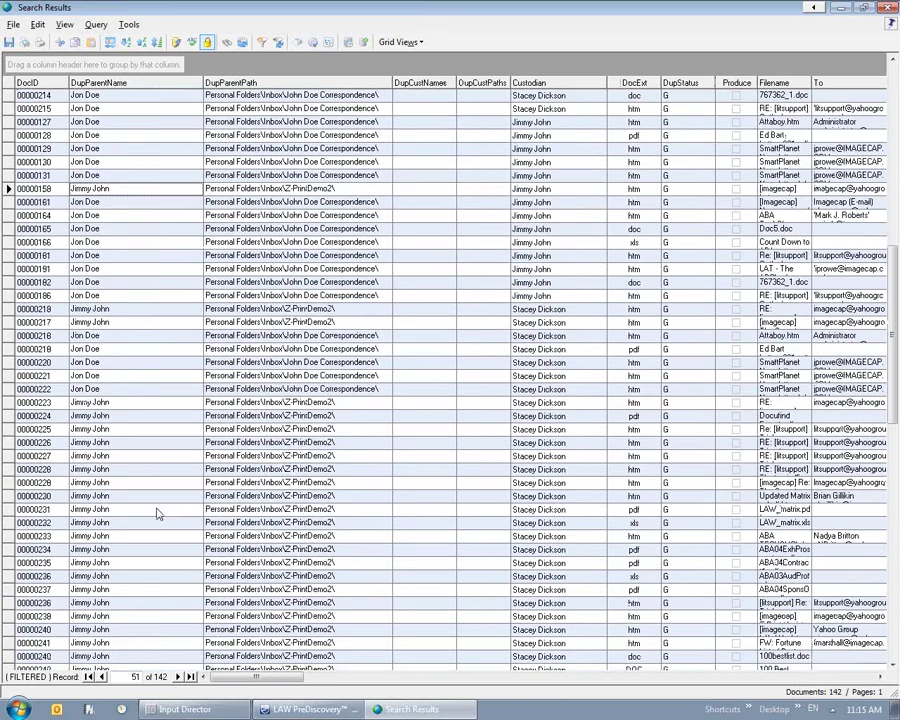
scroll(157, 516, "down", 4)
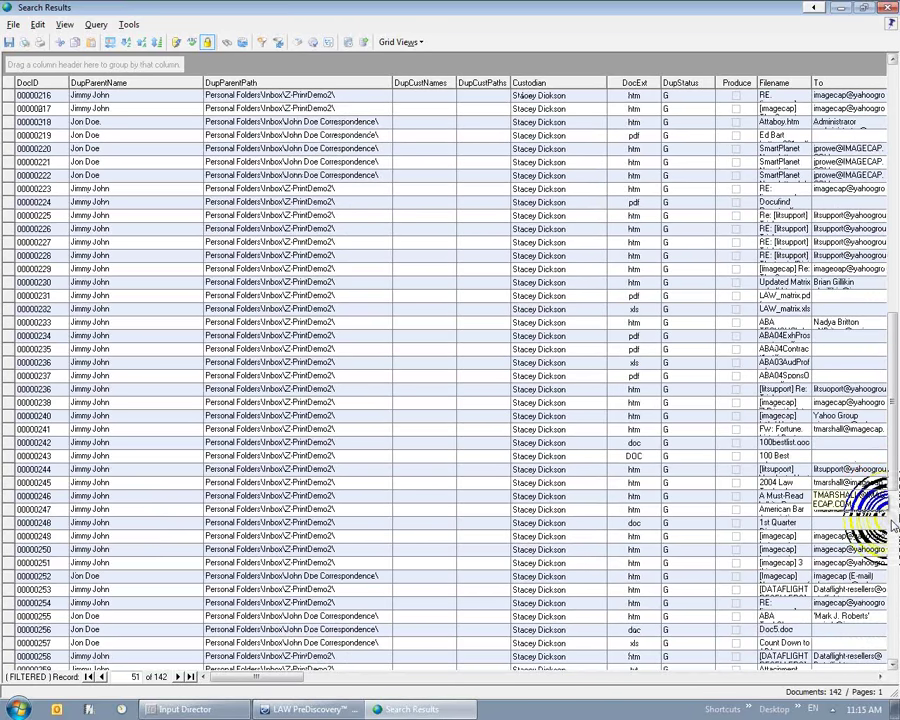
left_click(895, 563)
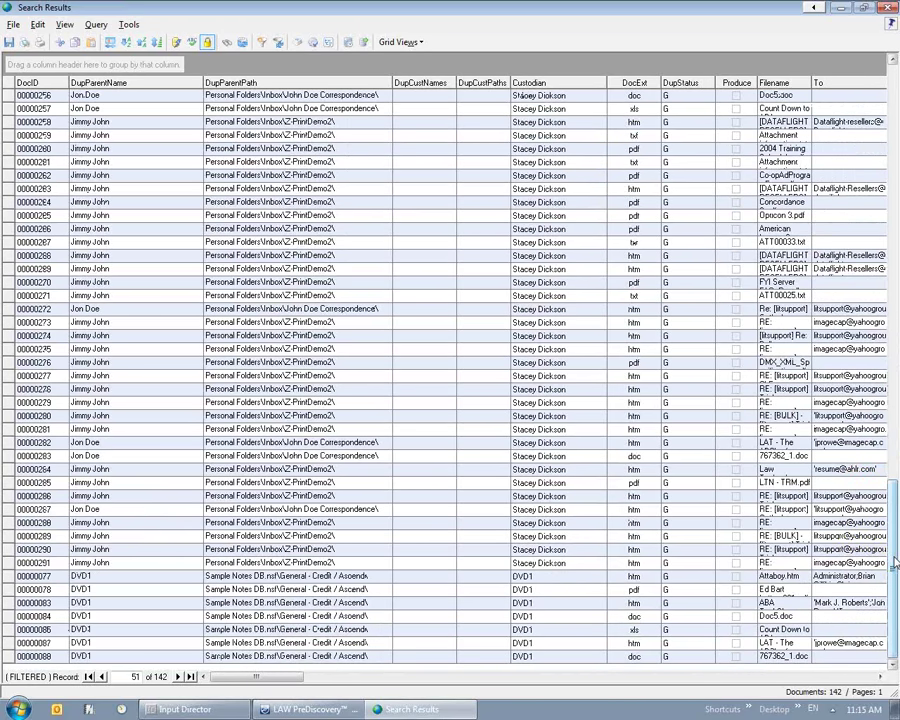
left_click_drag(895, 563, 886, 100)
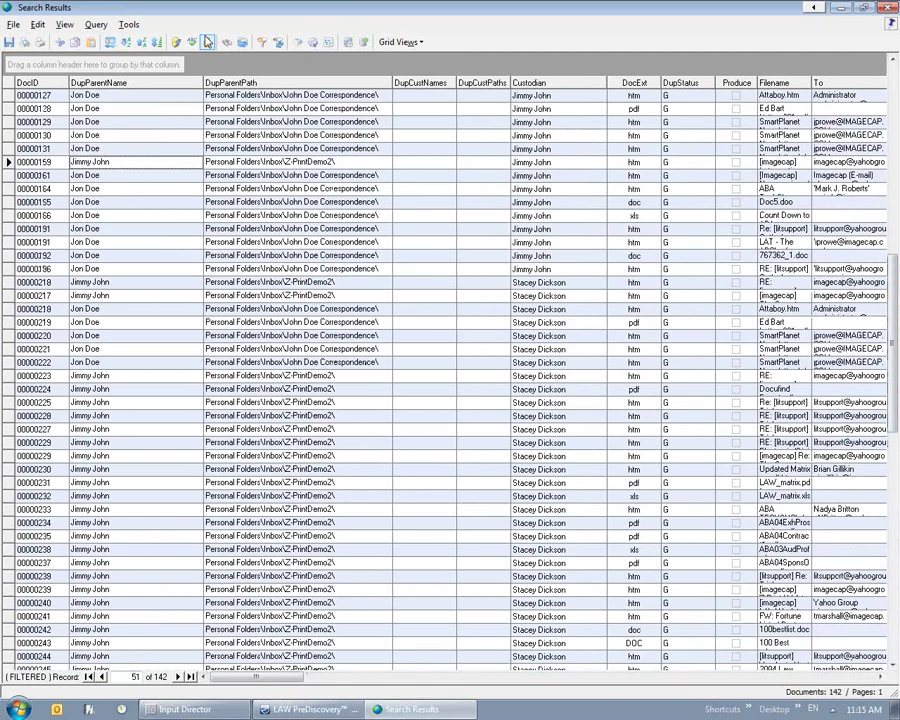
left_click(130, 111)
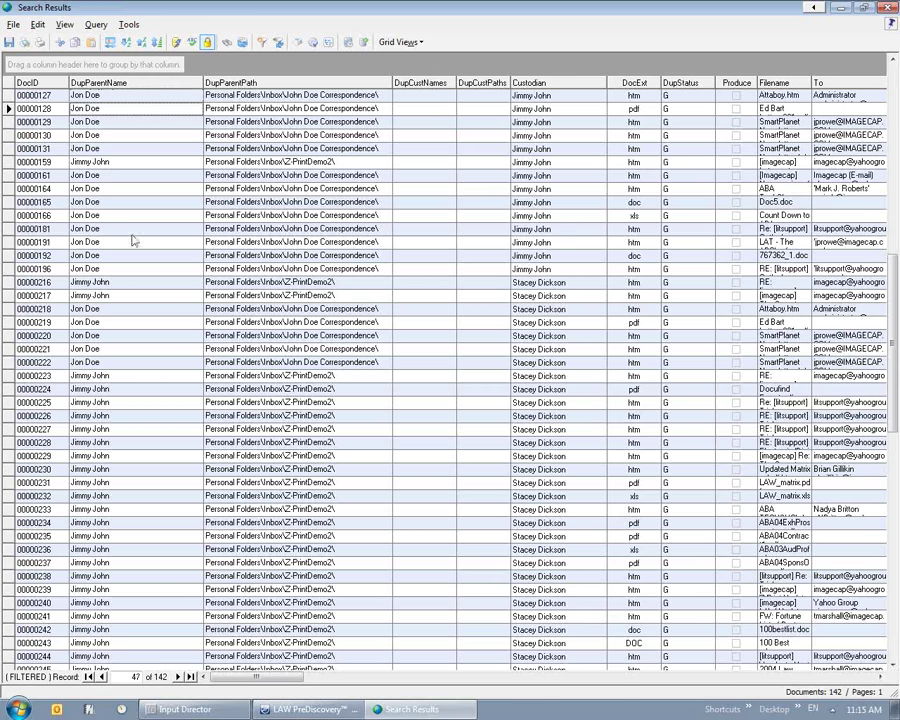
left_click(106, 97)
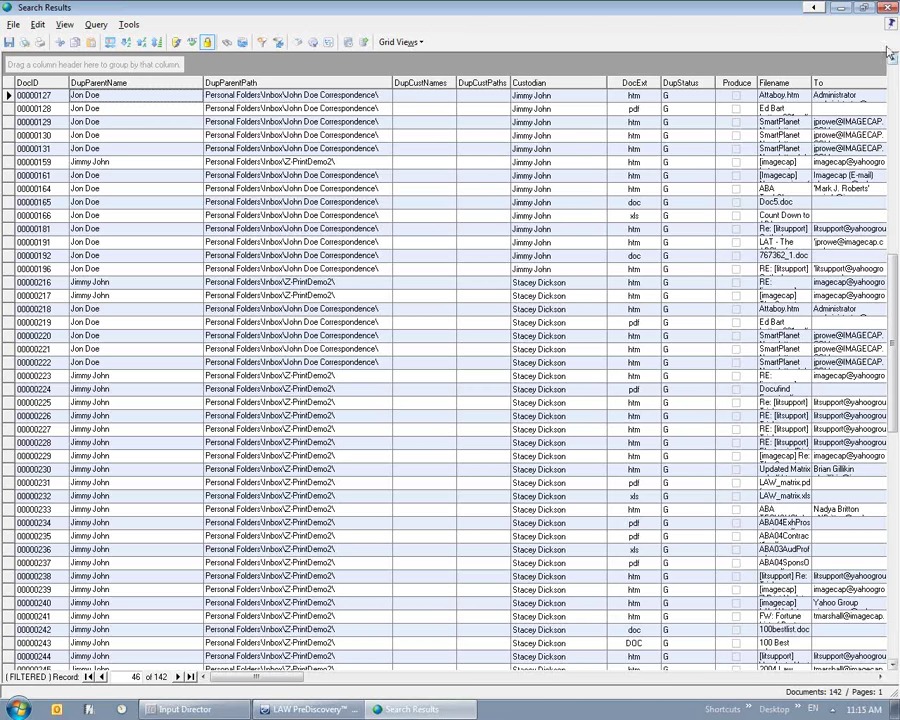
left_click(864, 8)
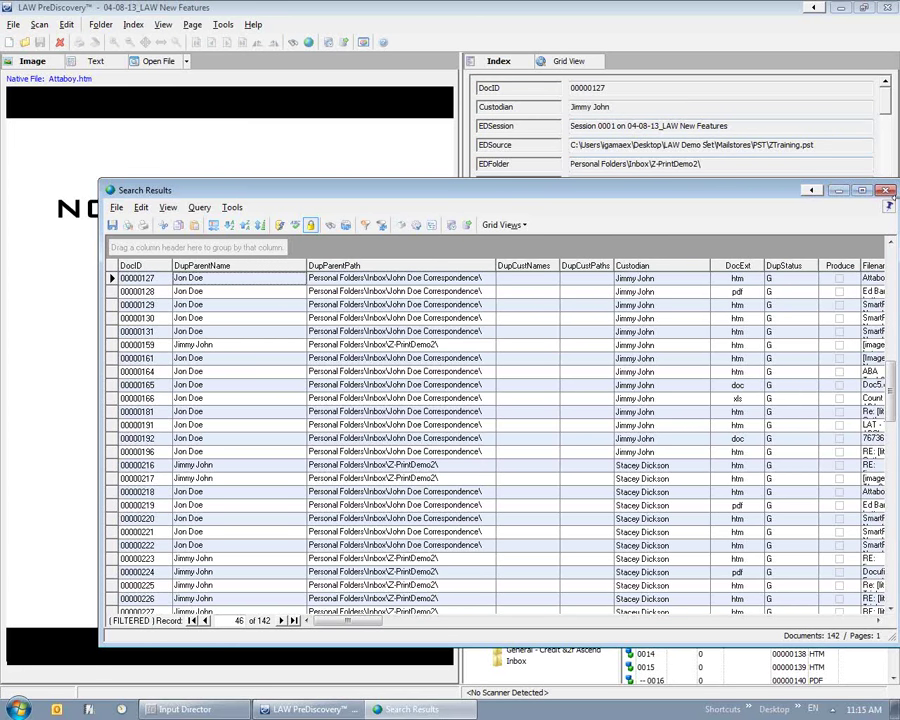
Step: Close Search Results saving the Default grid view, then show the General - Credit & Ascend folder
left_click(884, 190)
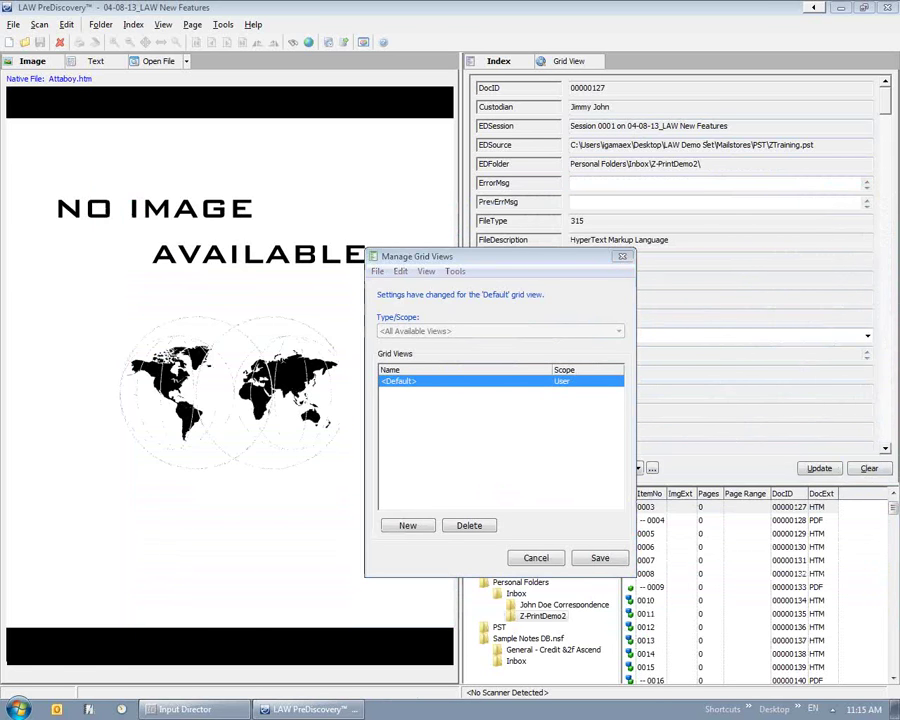
left_click(599, 560)
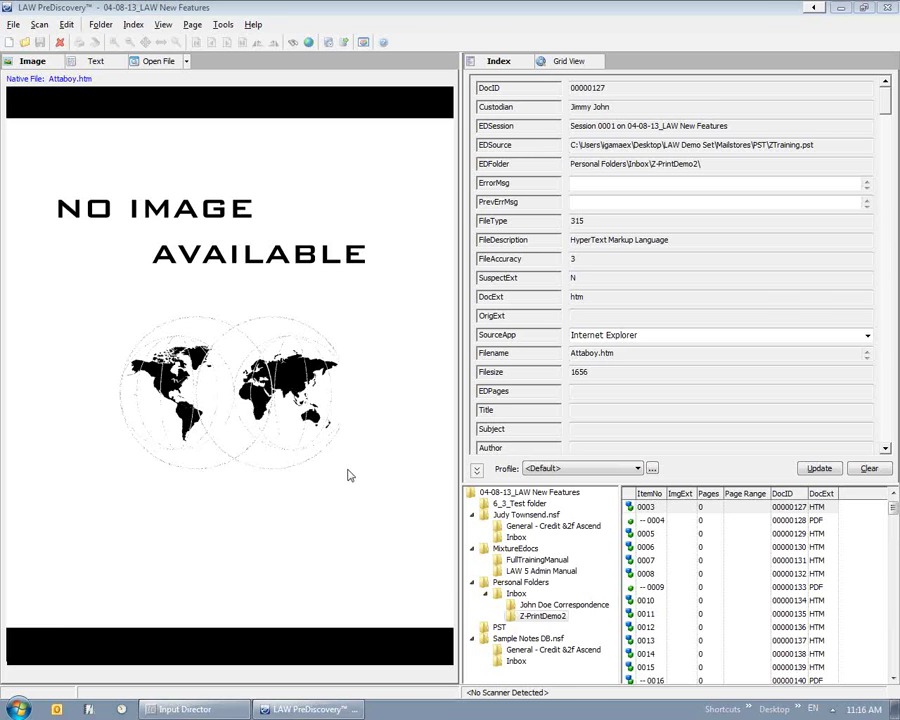
left_click(553, 527)
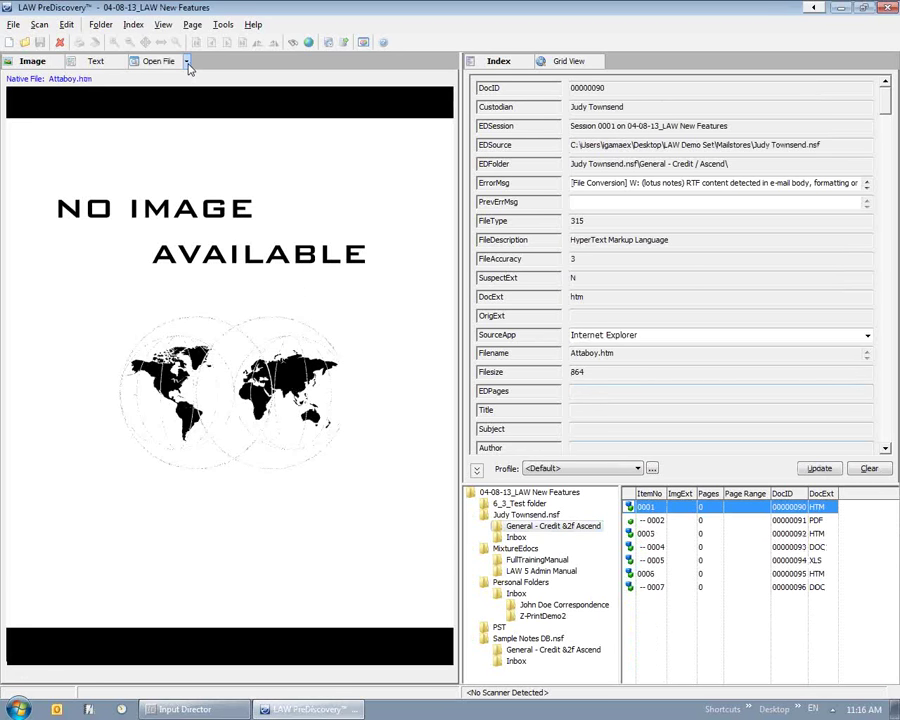
Step: Switch native review to Lotus Notes Review Mode and select the ABA TechShow Chicago Update e-mail (DocID 00000092)
left_click(186, 62)
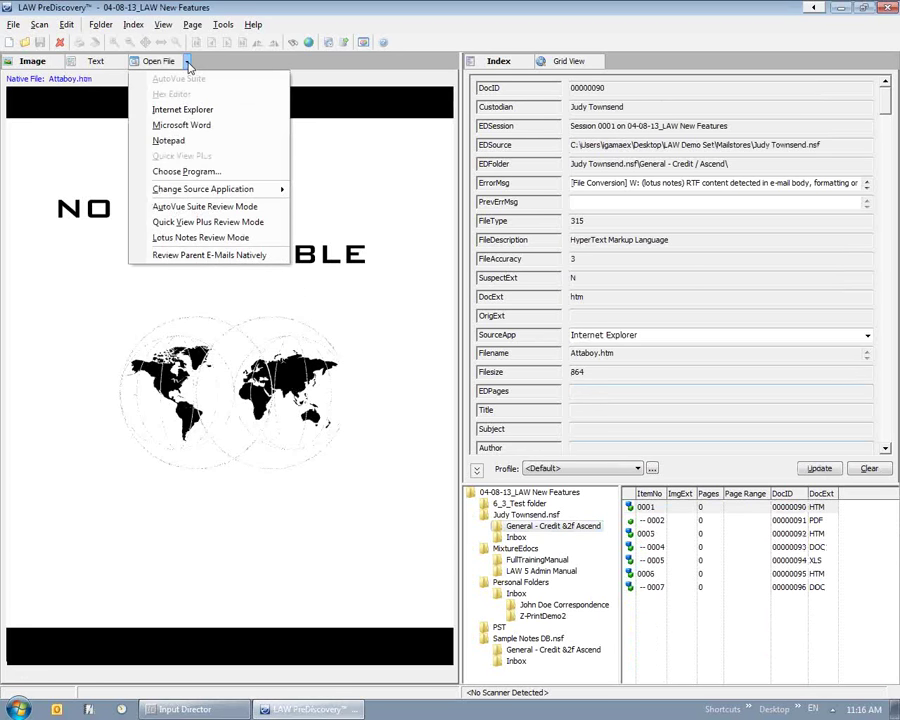
left_click(258, 241)
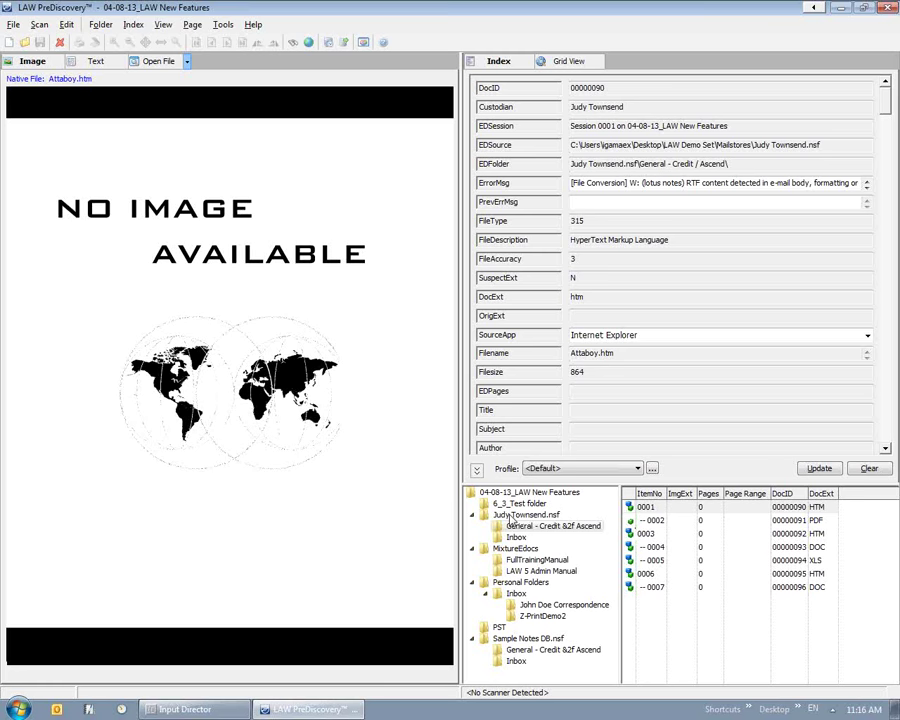
left_click(704, 508)
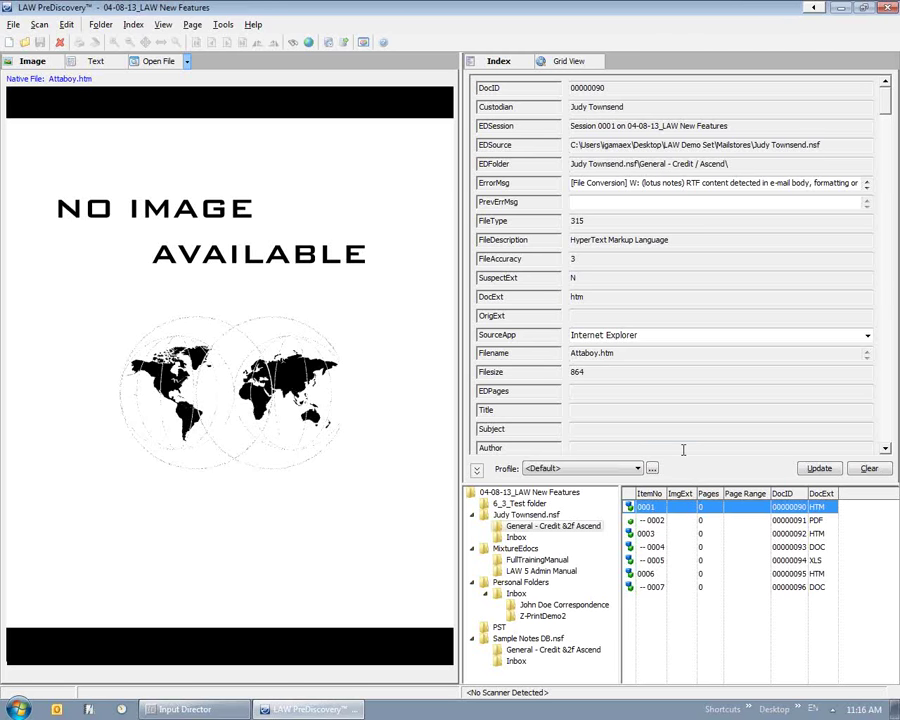
left_click(735, 534)
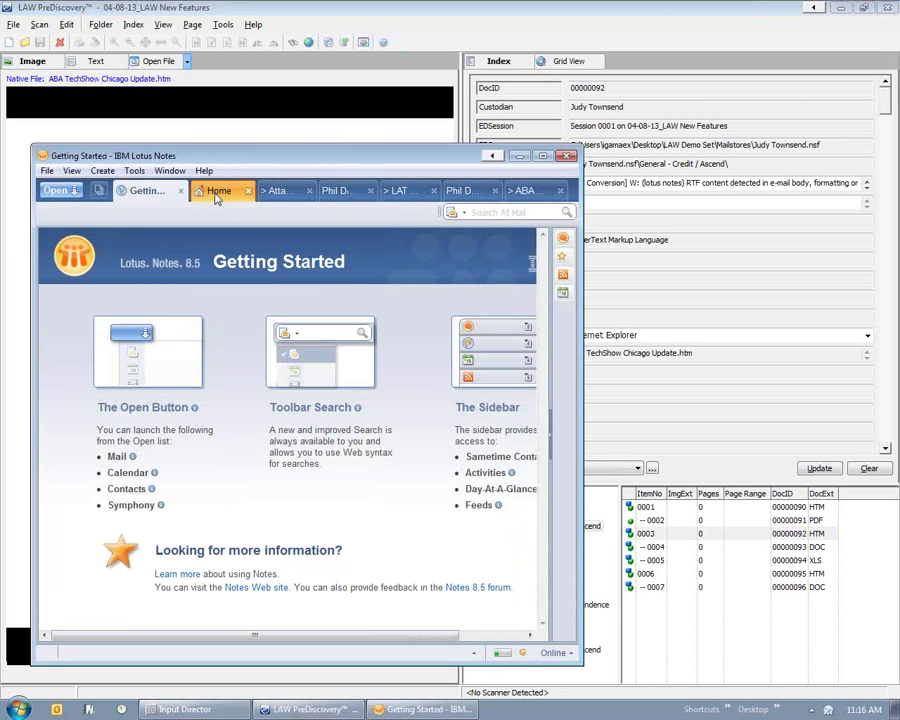
Step: Reposition the Lotus Notes window and compare the ABA TechShow memo with its extracted text in LAW
left_click(214, 191)
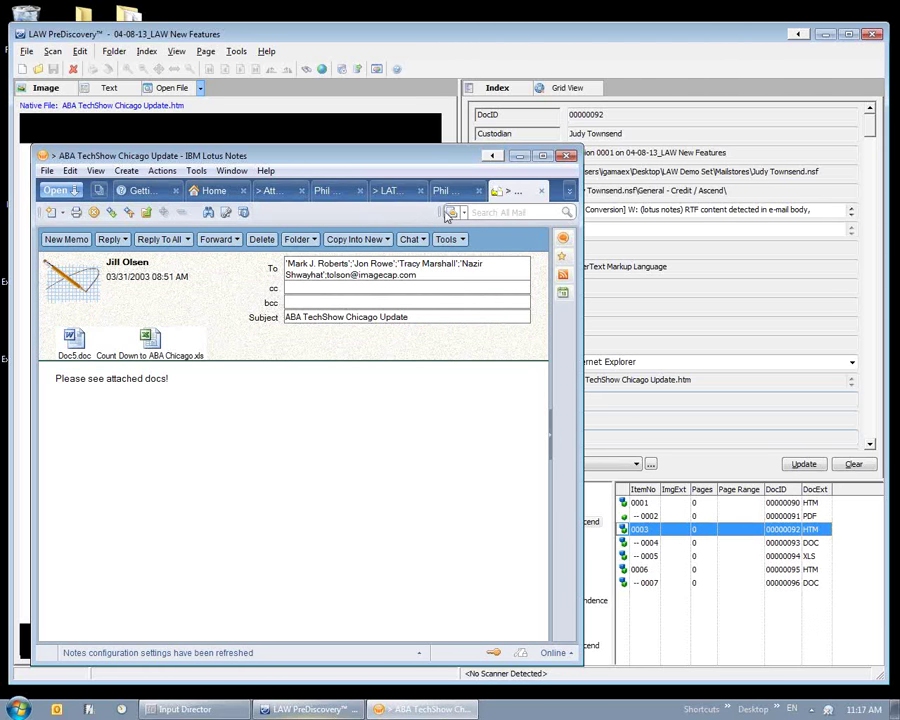
left_click_drag(438, 160, 644, 65)
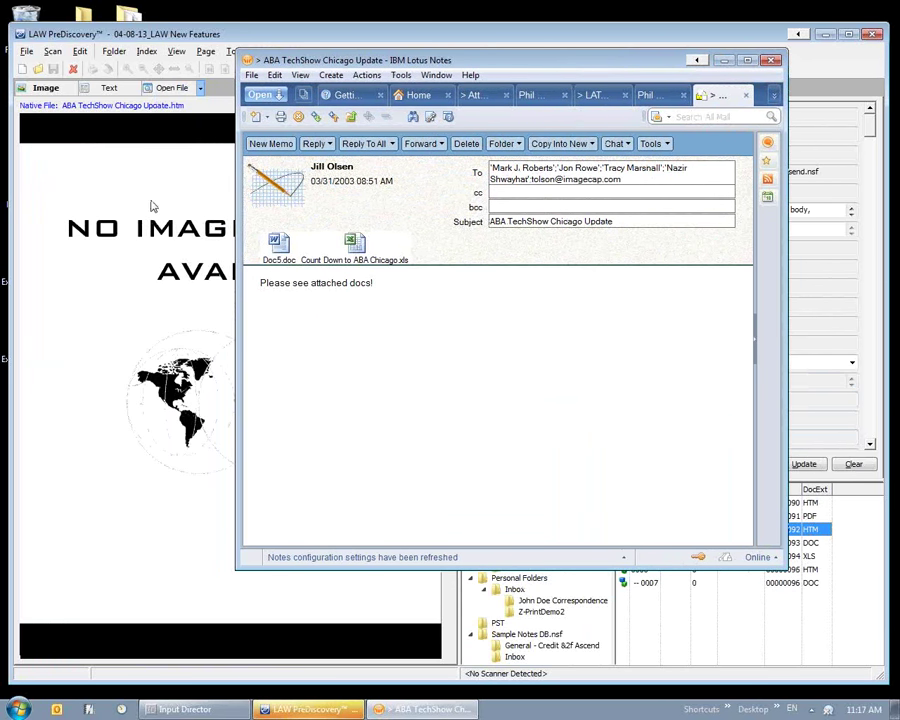
left_click(108, 90)
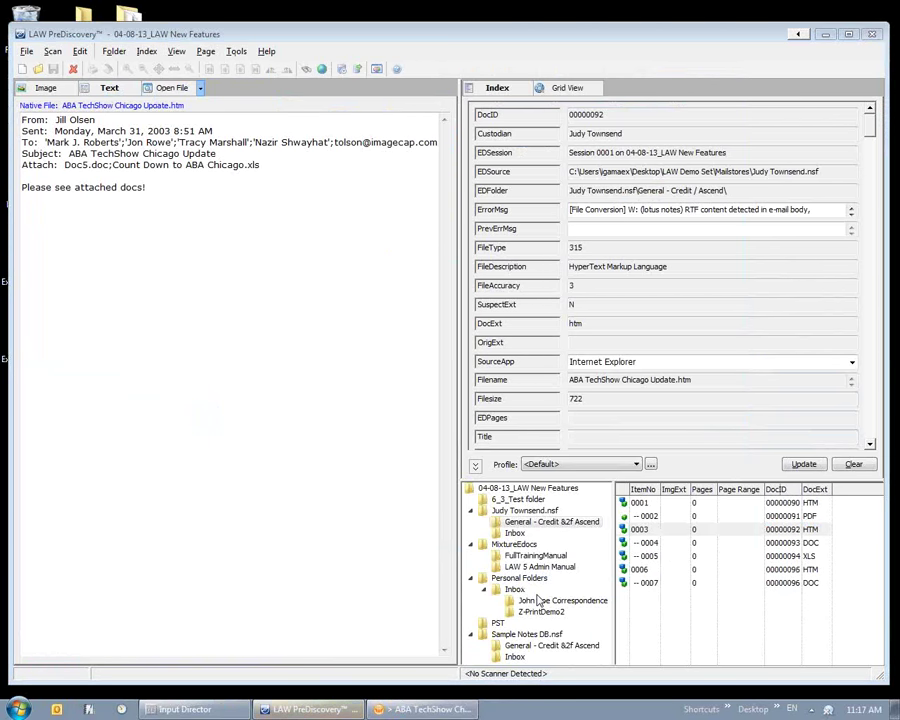
left_click(447, 710)
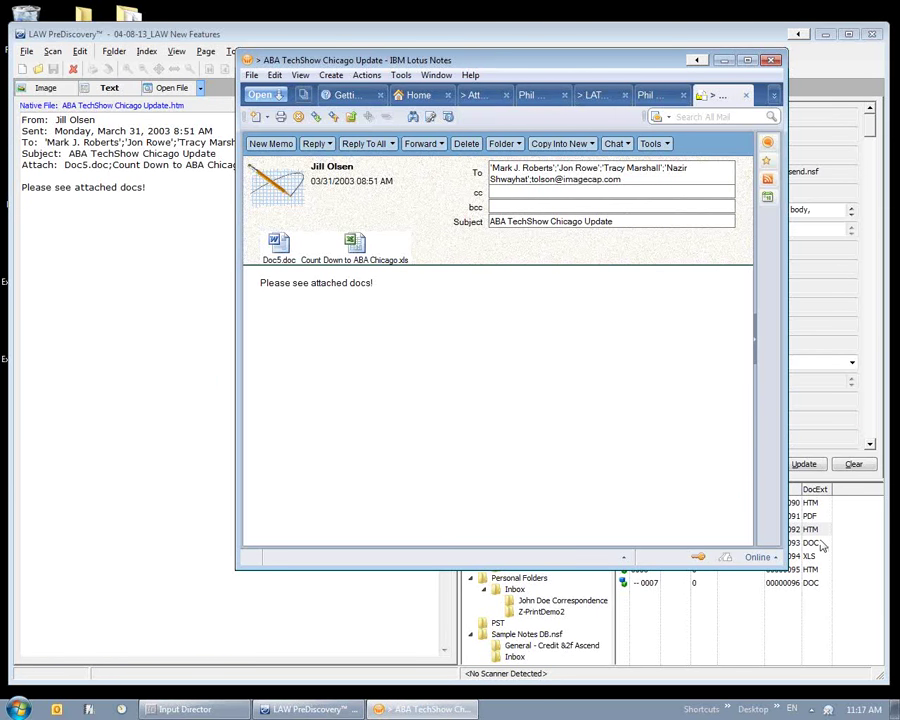
Step: Check the Doc5.doc, Count Down to ABA Chicago.xls and LAT - The ABC's of Imaging records, then close the memo
left_click(816, 545)
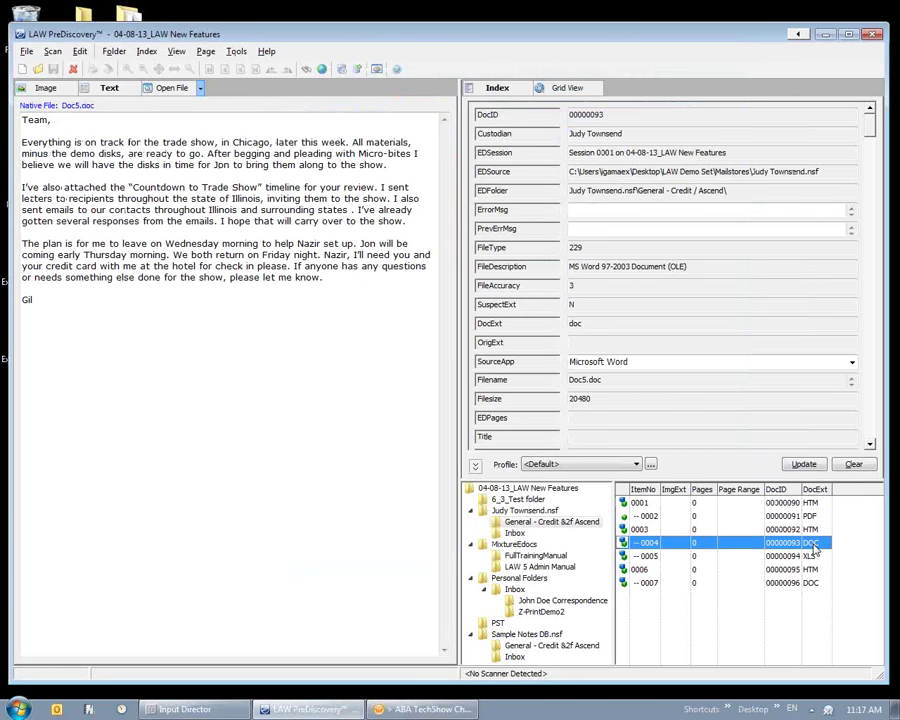
left_click(425, 709)
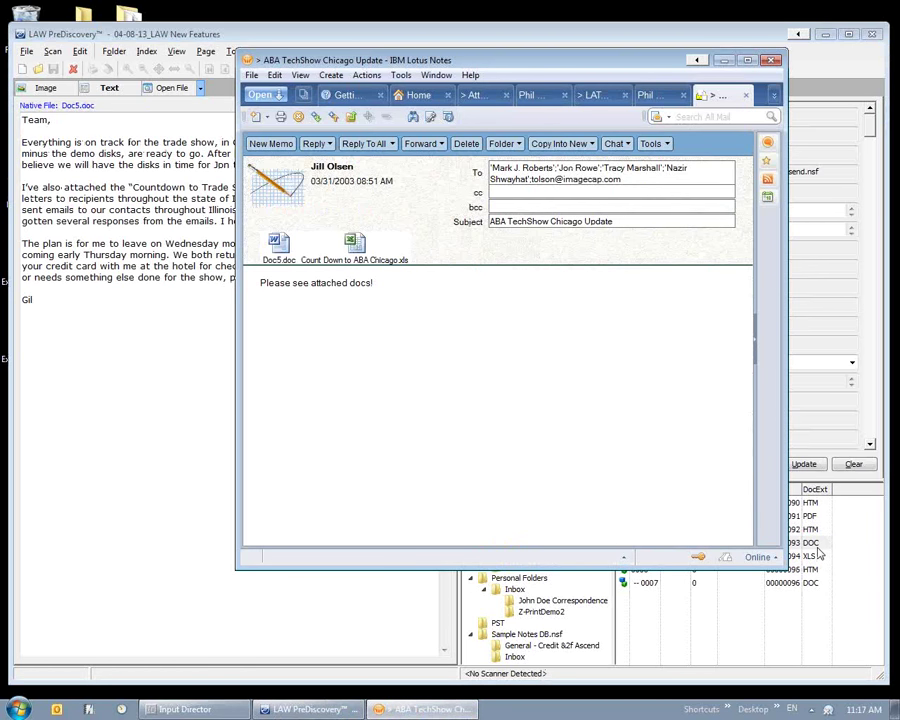
left_click(850, 557)
left_click(800, 569)
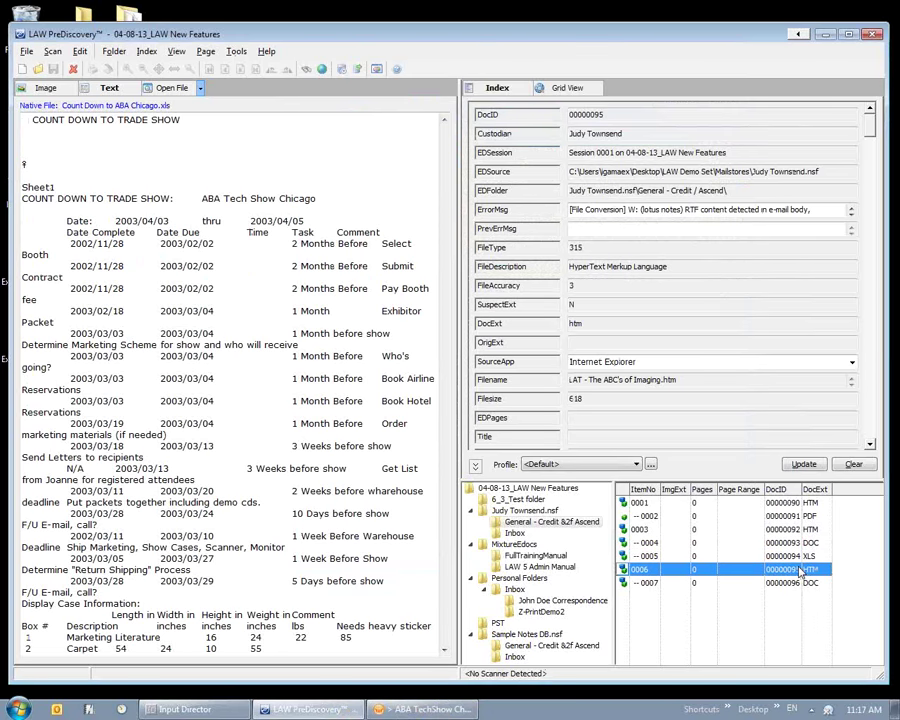
left_click(452, 710)
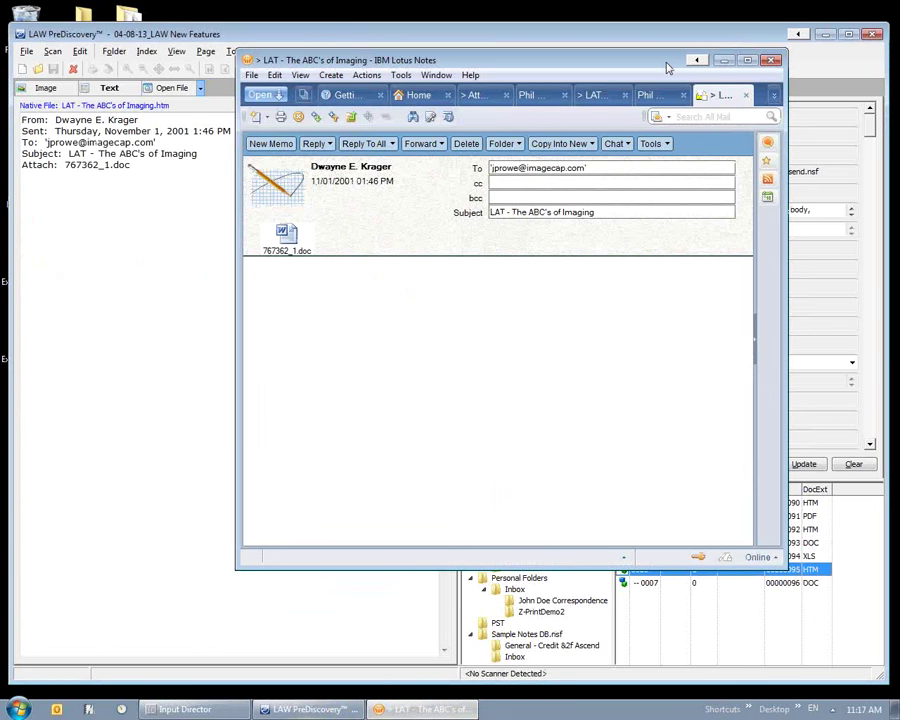
left_click_drag(661, 60, 672, 33)
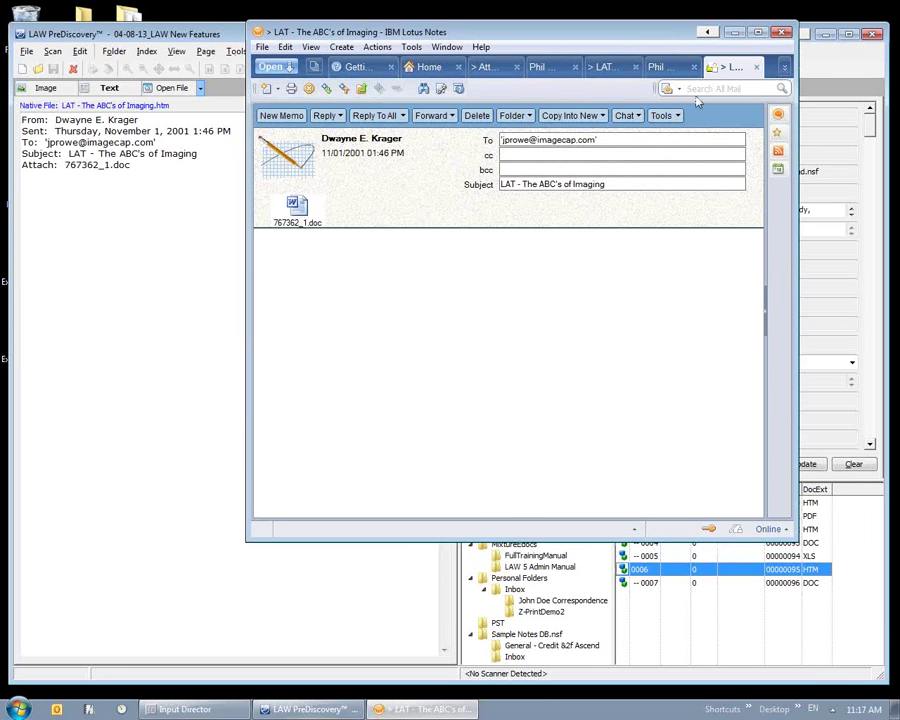
left_click(782, 33)
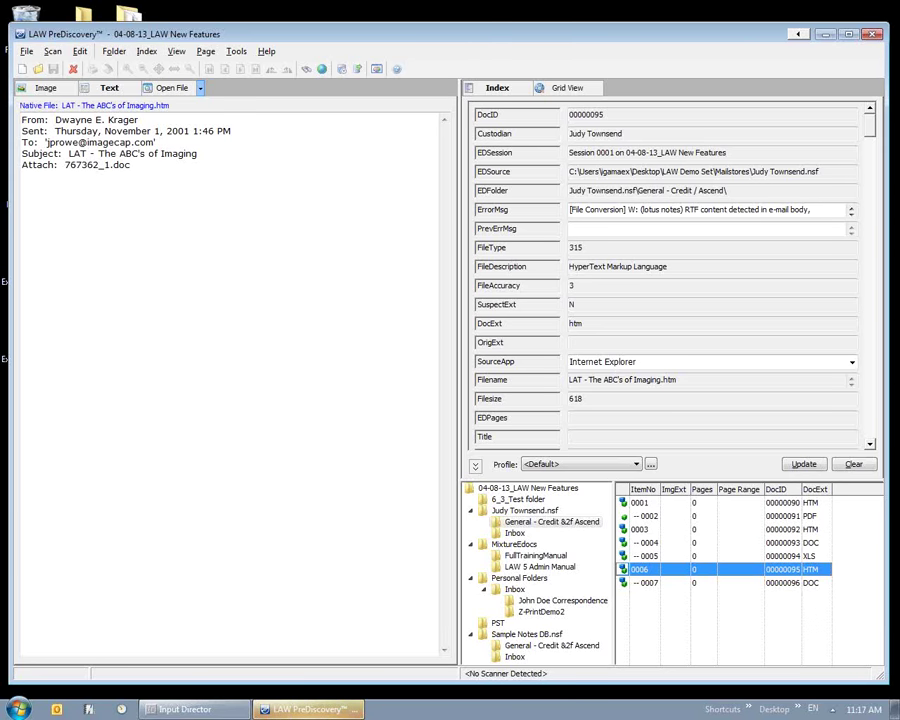
Step: View the Attaboy e-mail record, maximize LAW PreDiscovery, and dismiss the stopped-working error after the crash
left_click(695, 503)
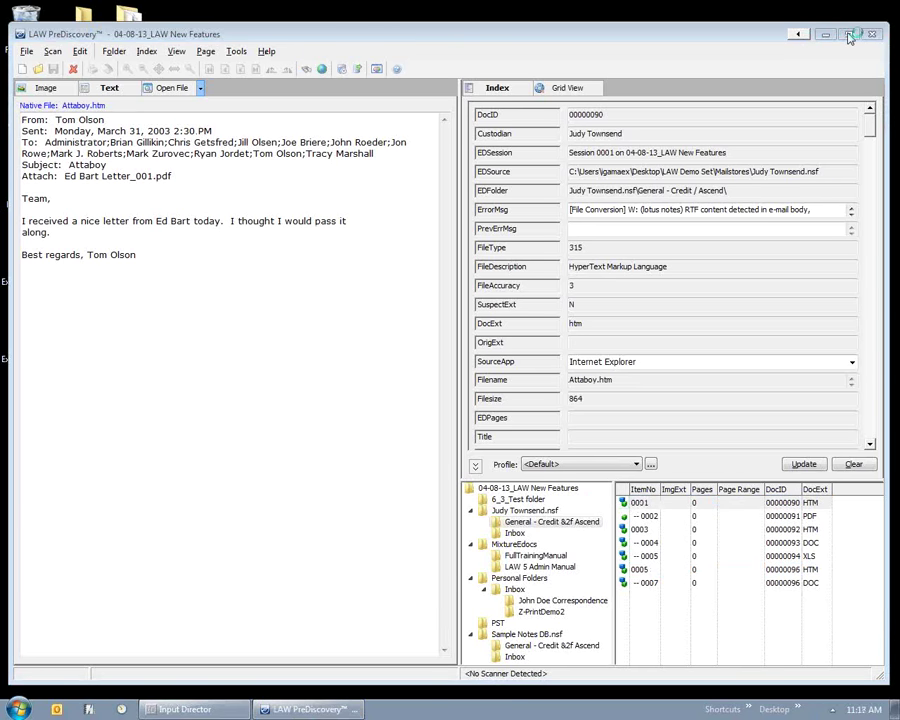
left_click(524, 510)
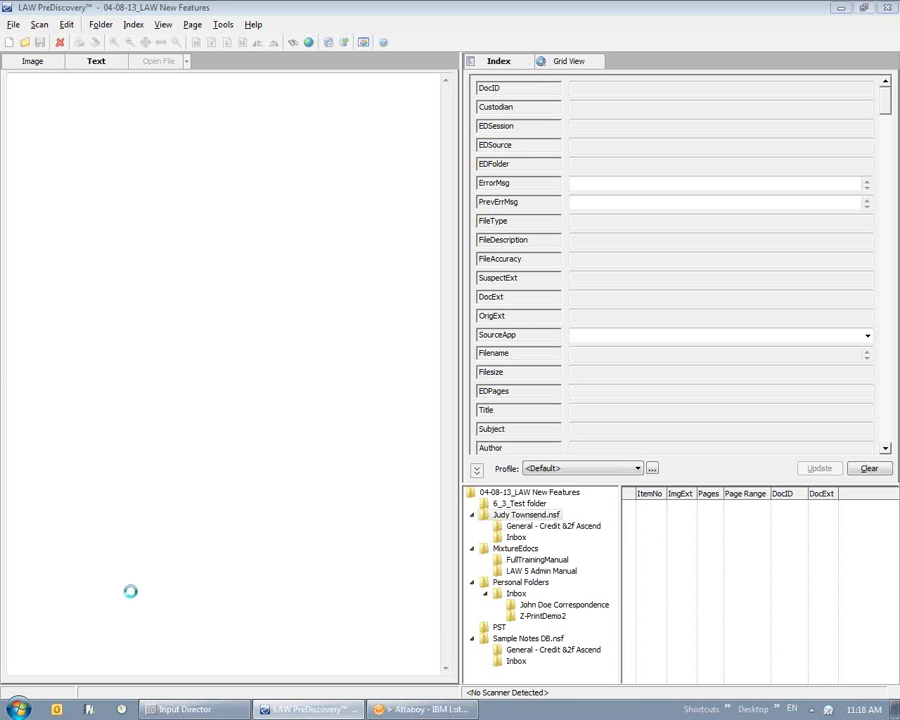
left_click(459, 709)
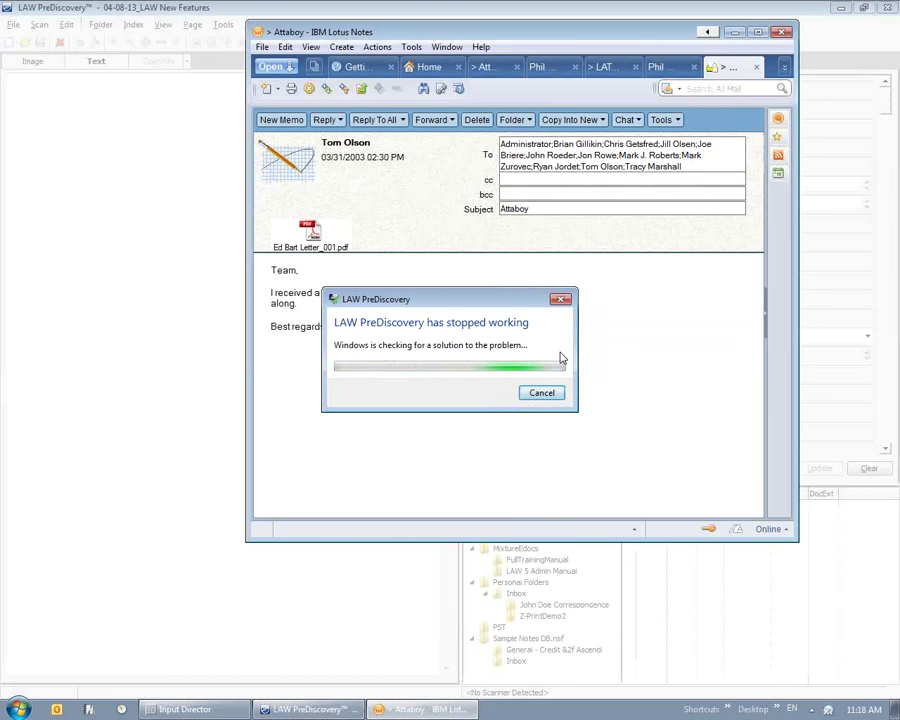
left_click(541, 392)
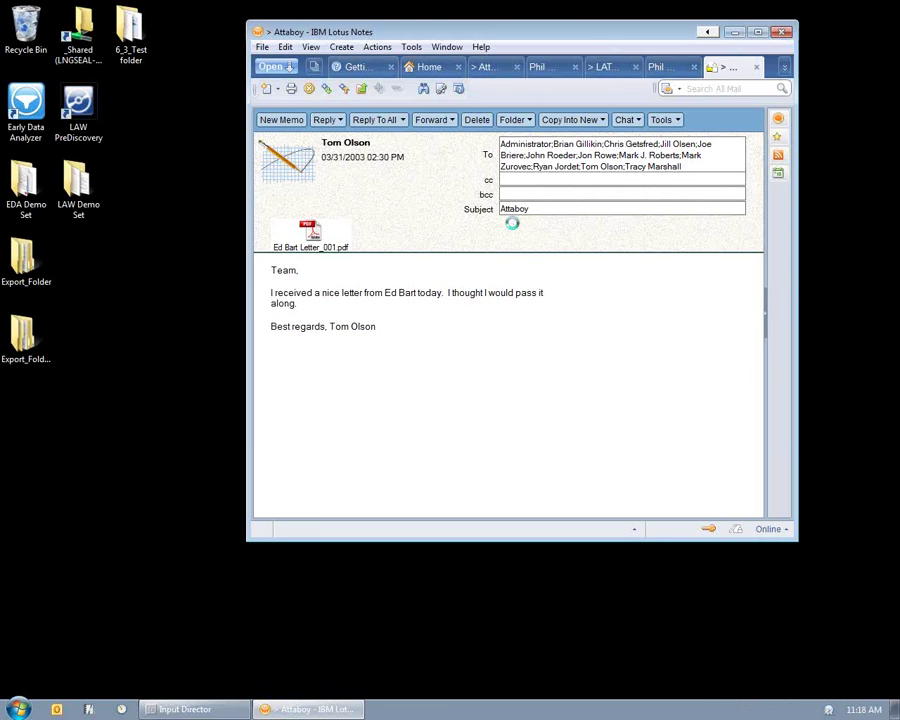
Step: Close the Attaboy memo and the IBM Lotus Notes window with Alt+F4
key("alt+F4")
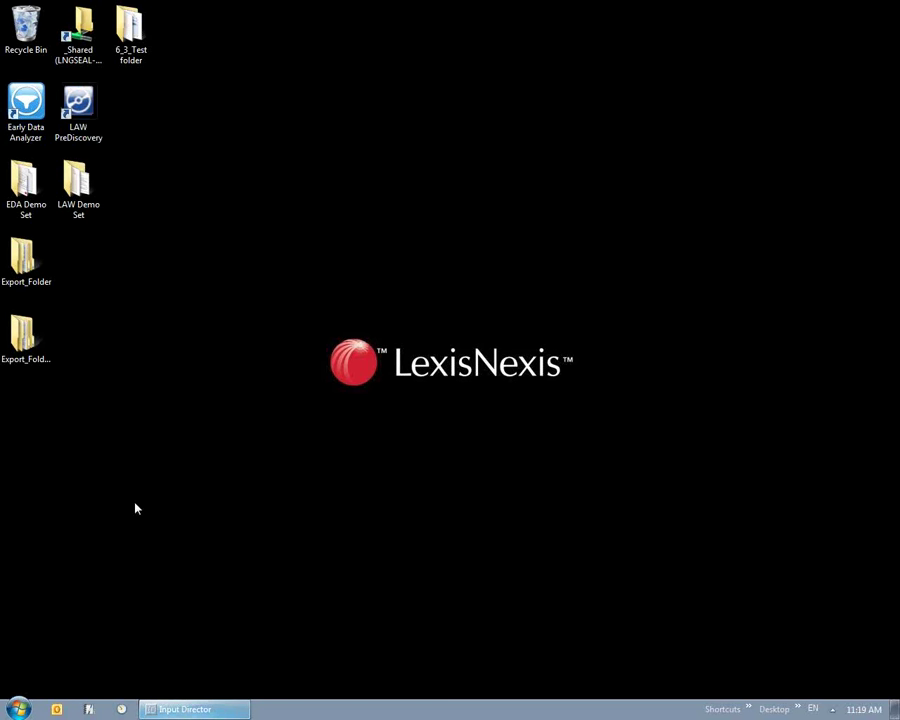
Step: Relaunch LAW PreDiscovery from its desktop shortcut and close the Input Director window from the taskbar
left_click(88, 122)
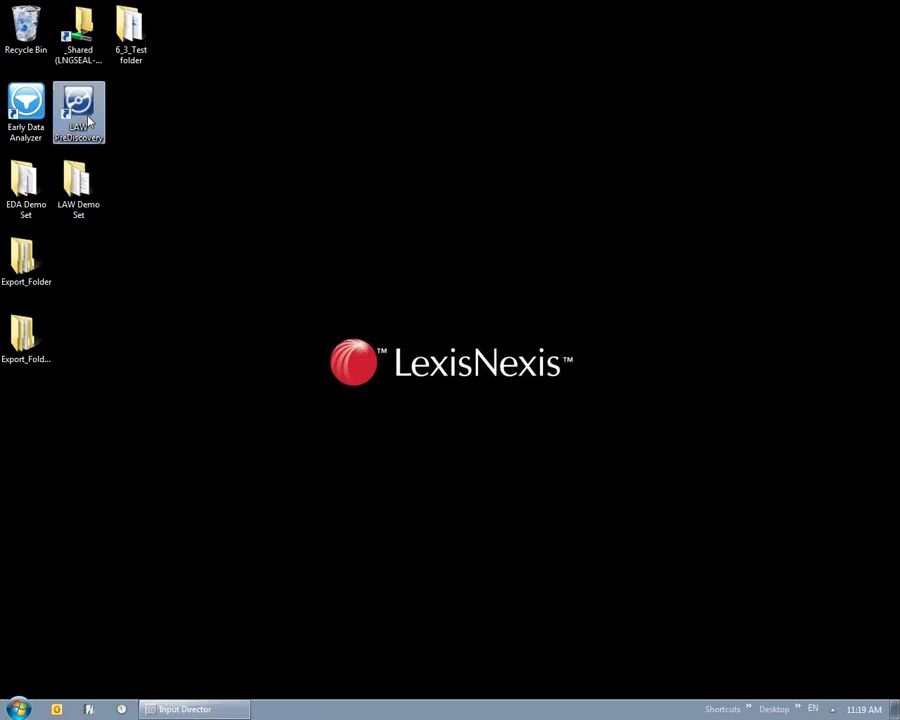
double_click(88, 122)
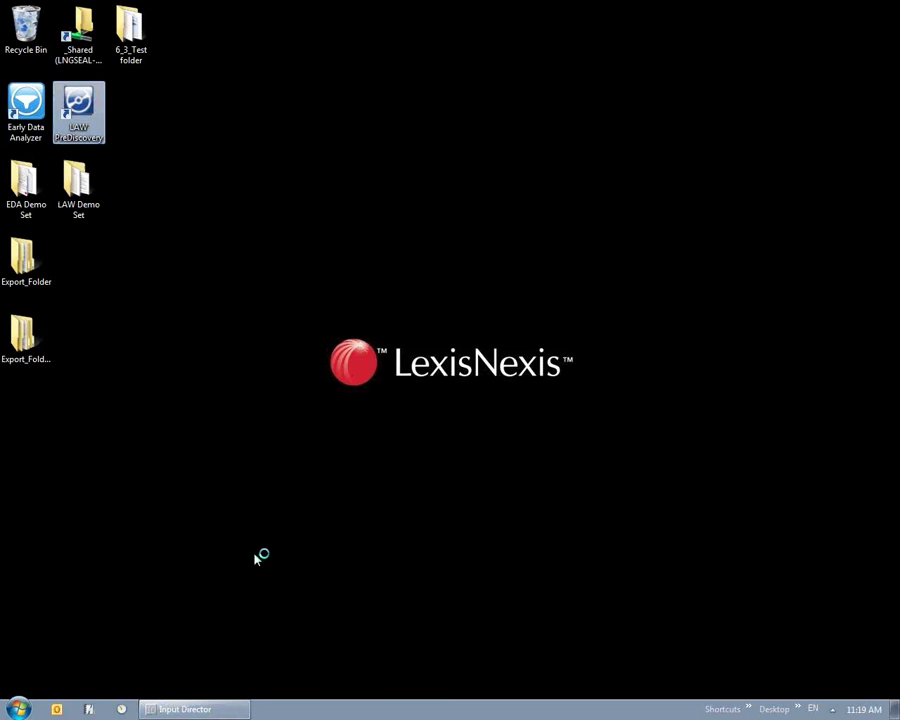
right_click(182, 708)
left_click(184, 688)
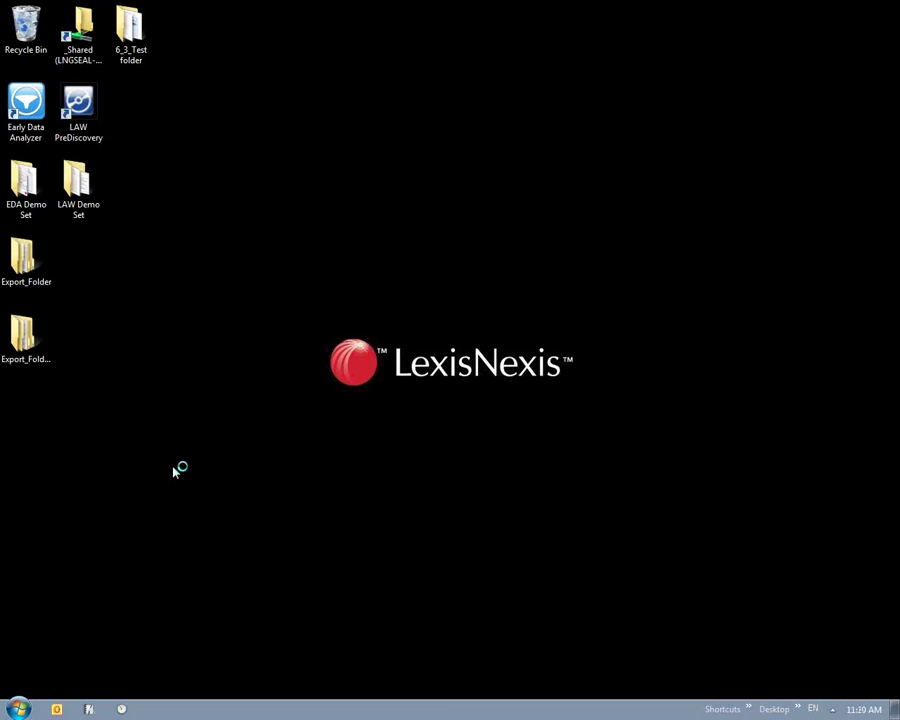
Step: In Task Manager's Processes list sorted by image name, end the stuck Law50.exe process
right_click(276, 707)
left_click(337, 668)
left_click(190, 220)
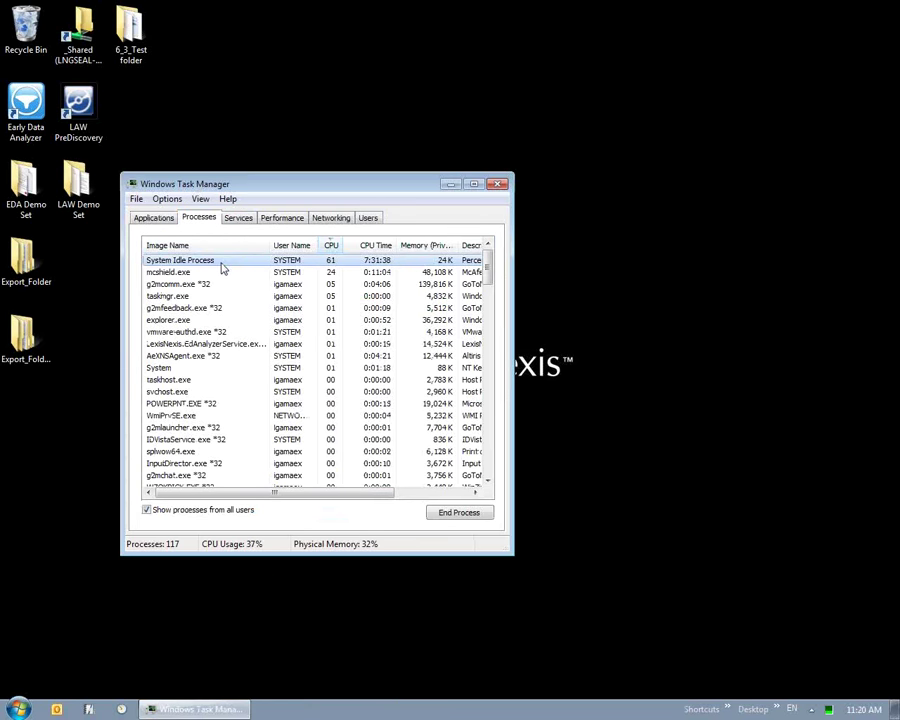
left_click(221, 247)
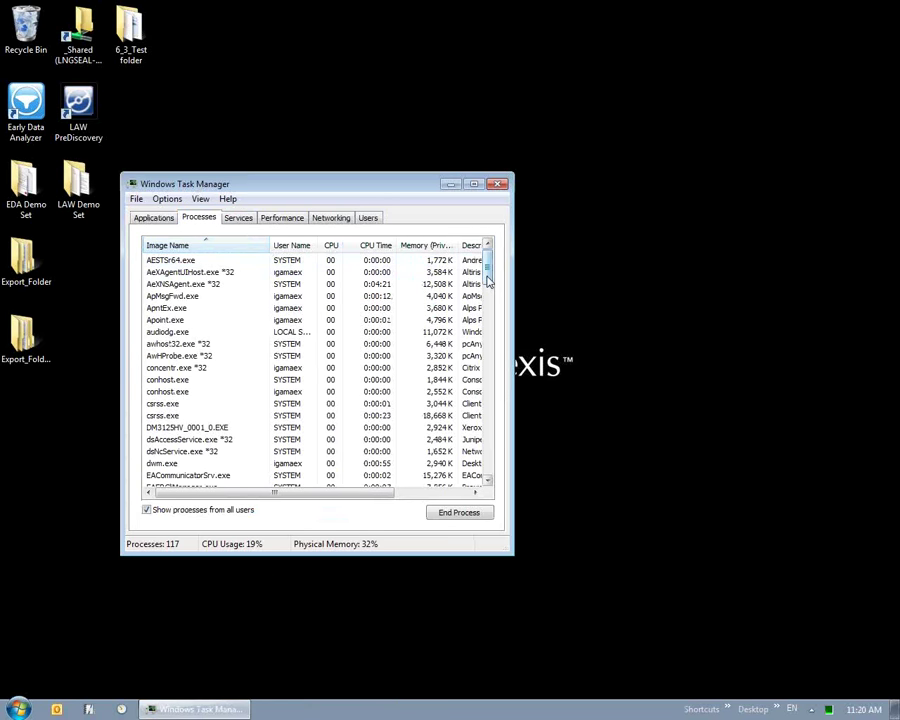
scroll(493, 290, "down", 12)
right_click(193, 415)
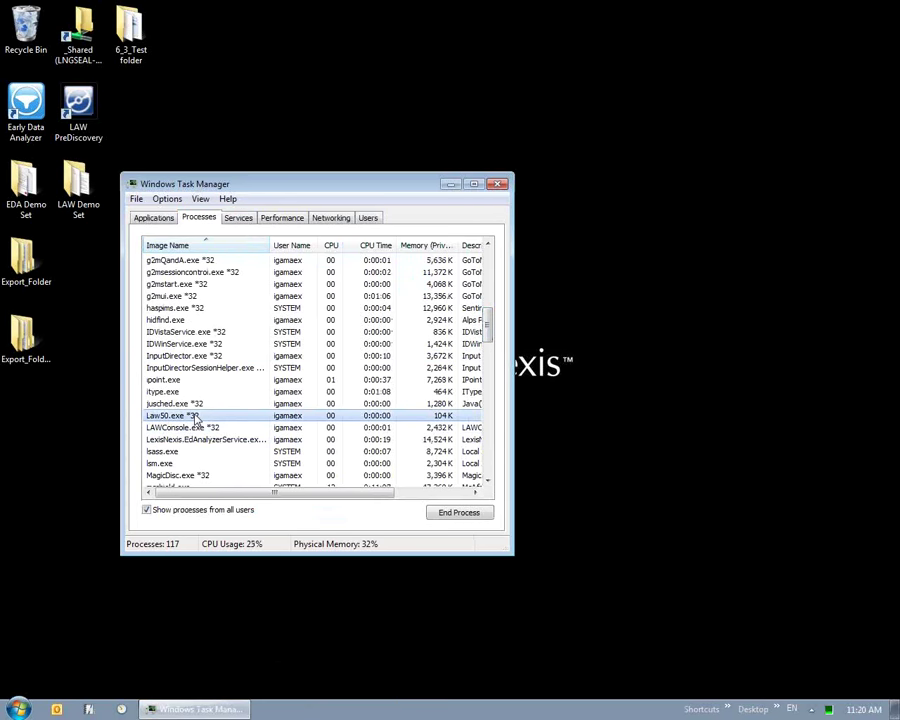
key("Escape")
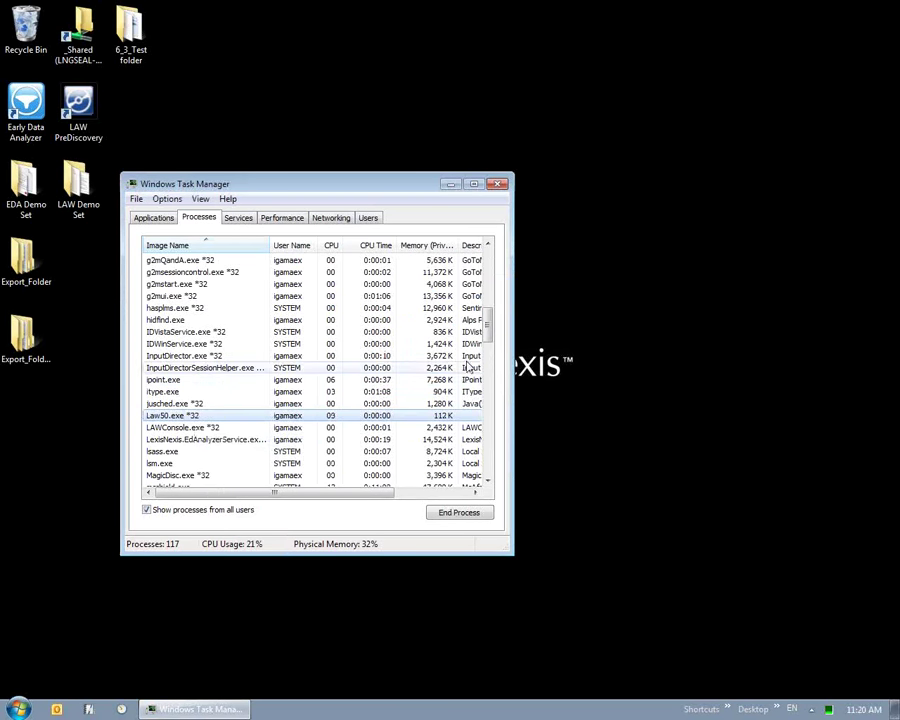
left_click(497, 184)
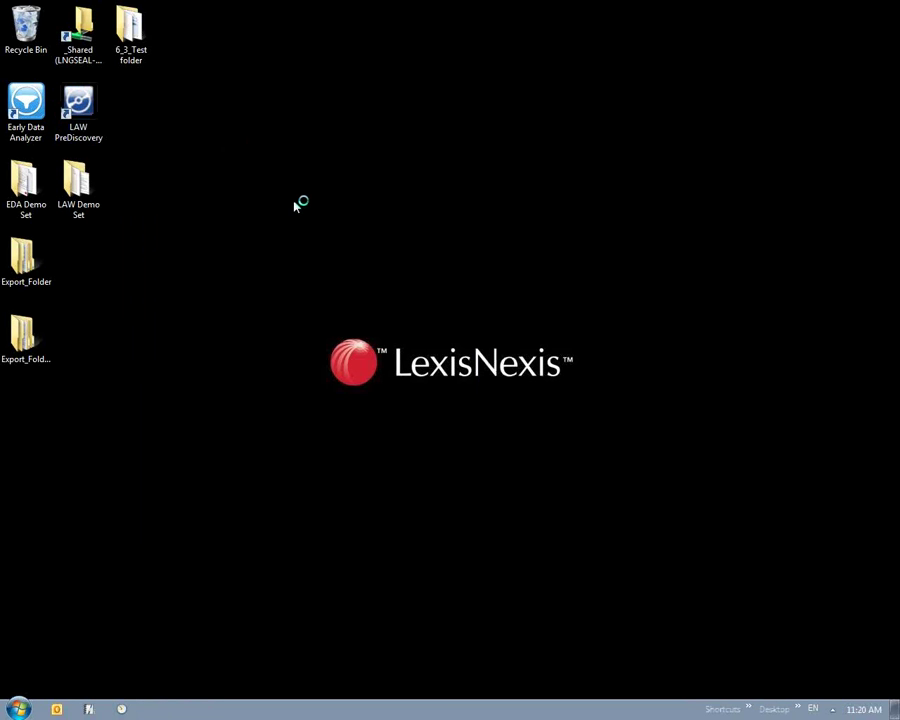
Step: Relaunch LAW PreDiscovery, recheck performance and processes in Task Manager, then minimize it
left_click(86, 100)
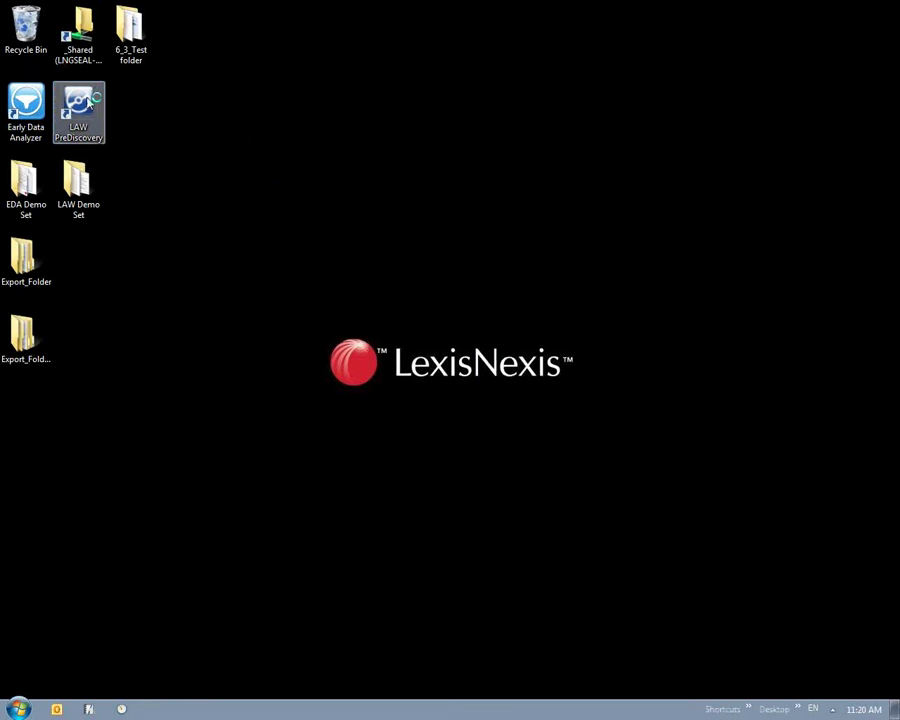
double_click(88, 103)
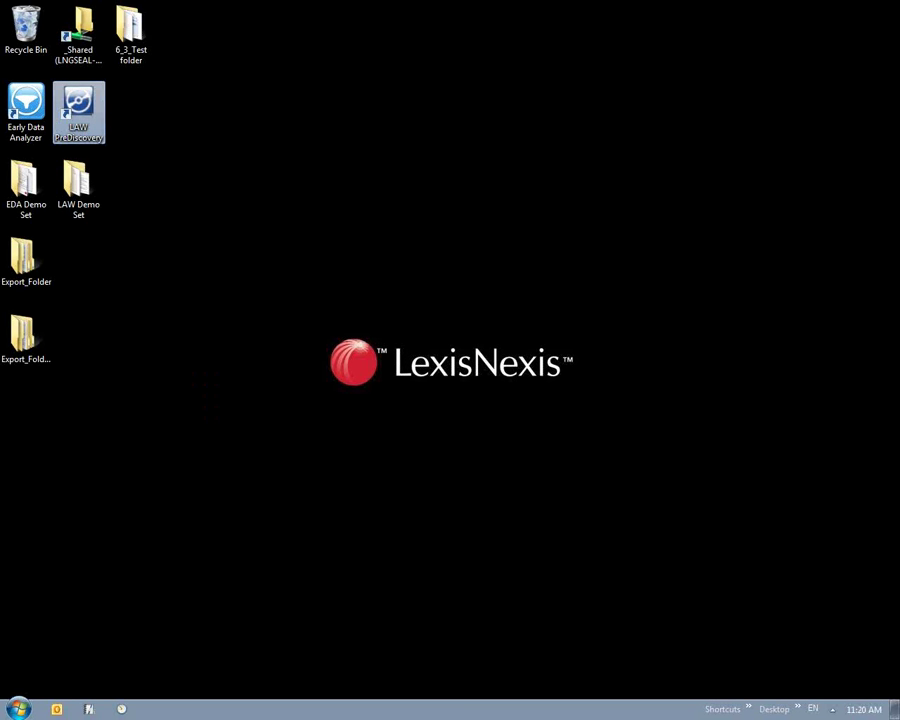
right_click(388, 709)
left_click(437, 665)
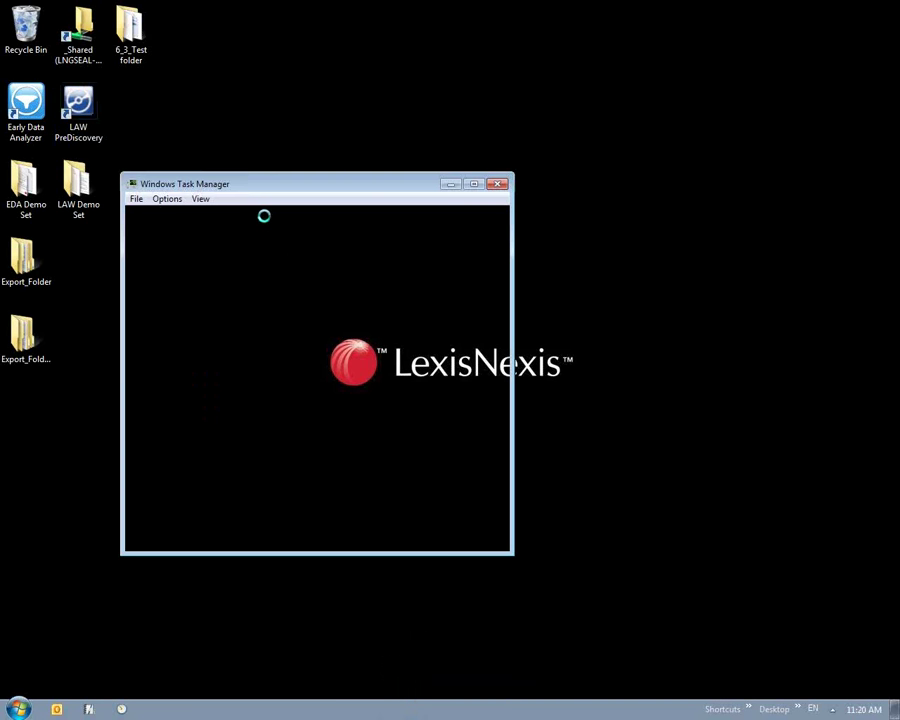
left_click(326, 220)
left_click(291, 220)
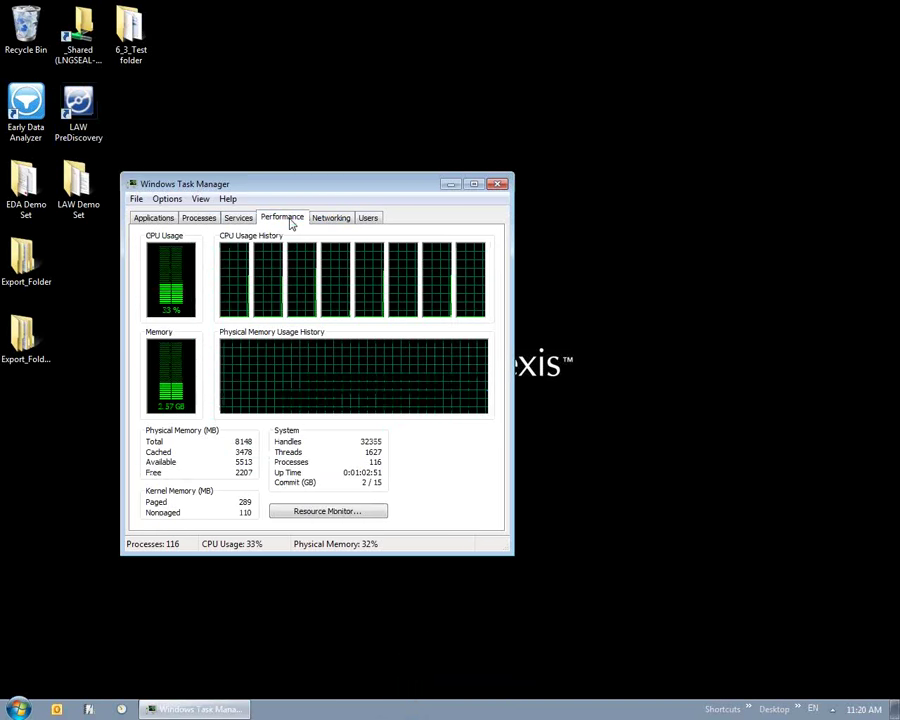
left_click(203, 219)
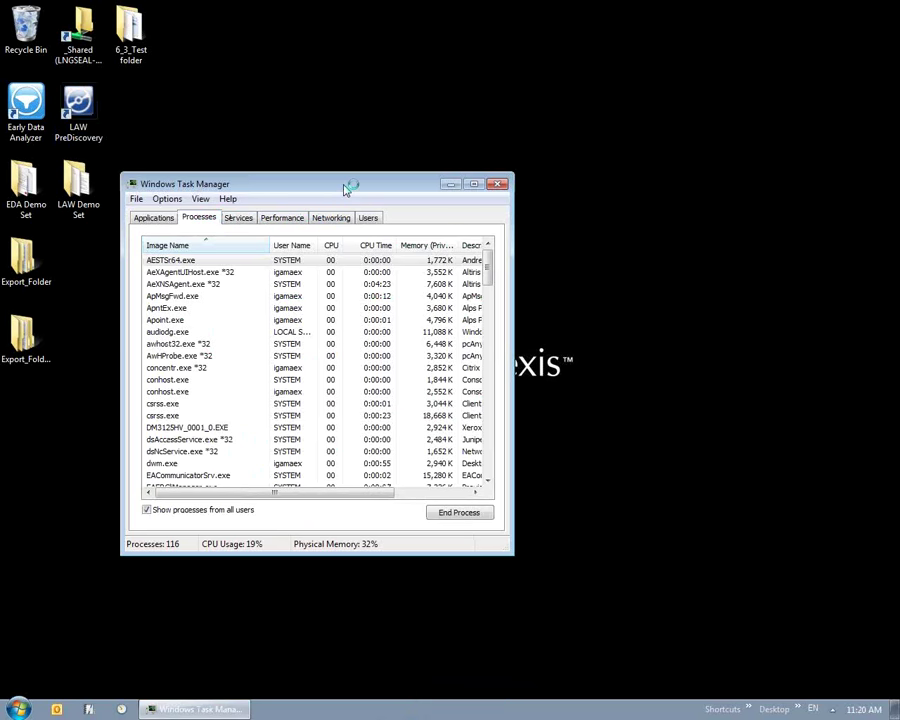
left_click(451, 184)
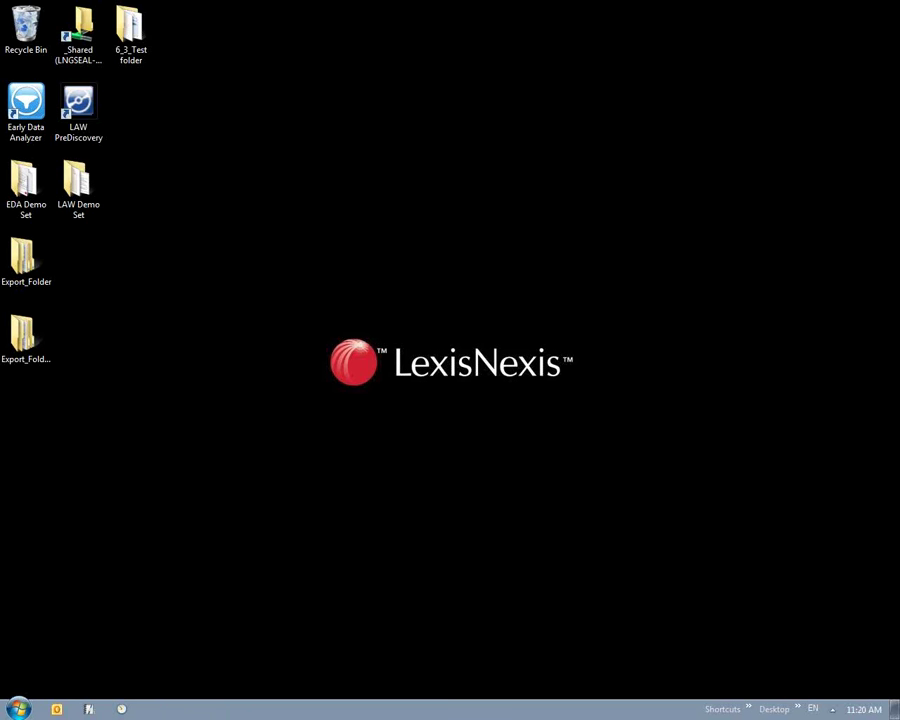
double_click(86, 40)
right_click(467, 710)
left_click(505, 662)
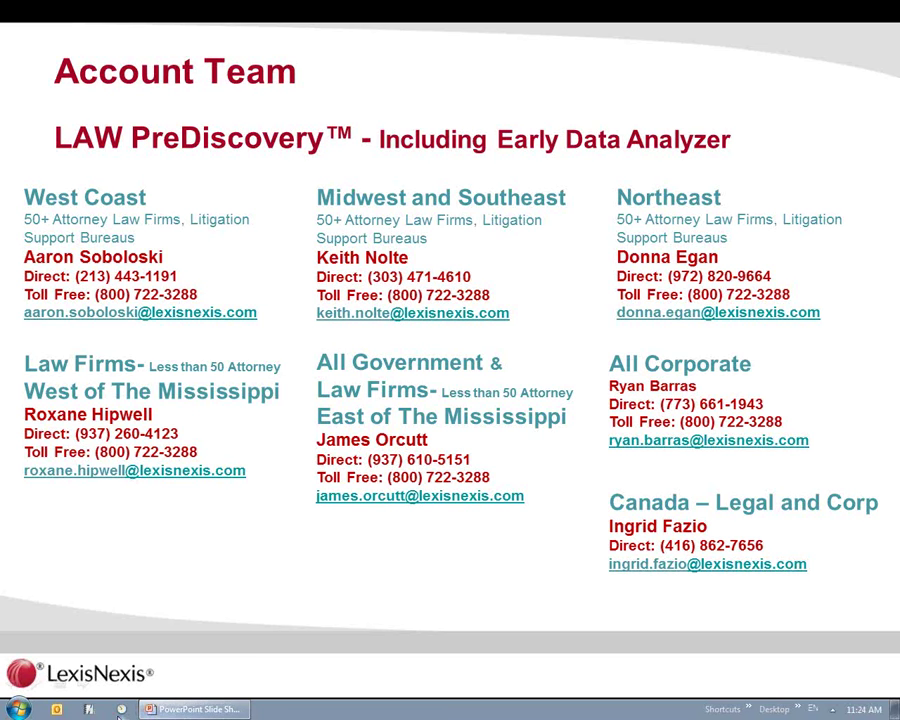
Step: Bring up the Start menu's program list over the running Account Team slide show
key("super")
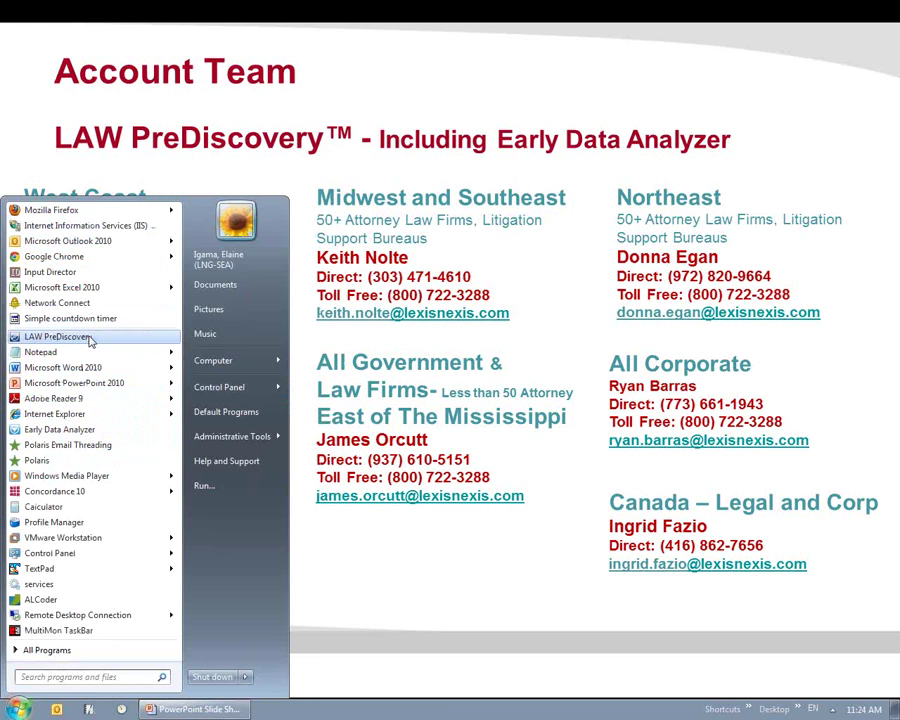
Step: Dismiss the Start menu and taskbar options, then start Task Manager from the taskbar
left_click(398, 706)
right_click(398, 706)
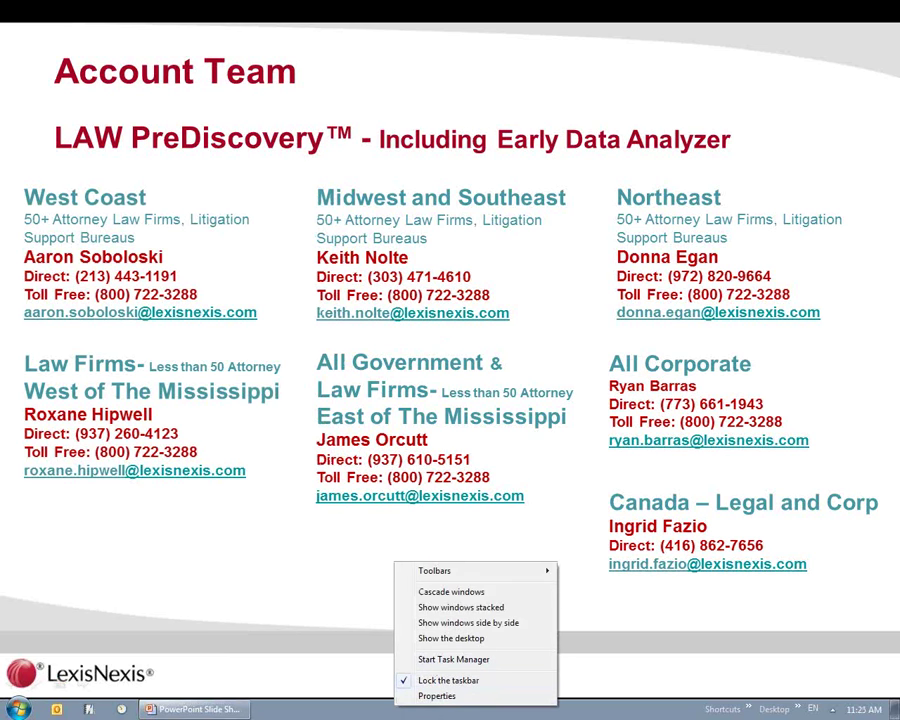
key("Escape")
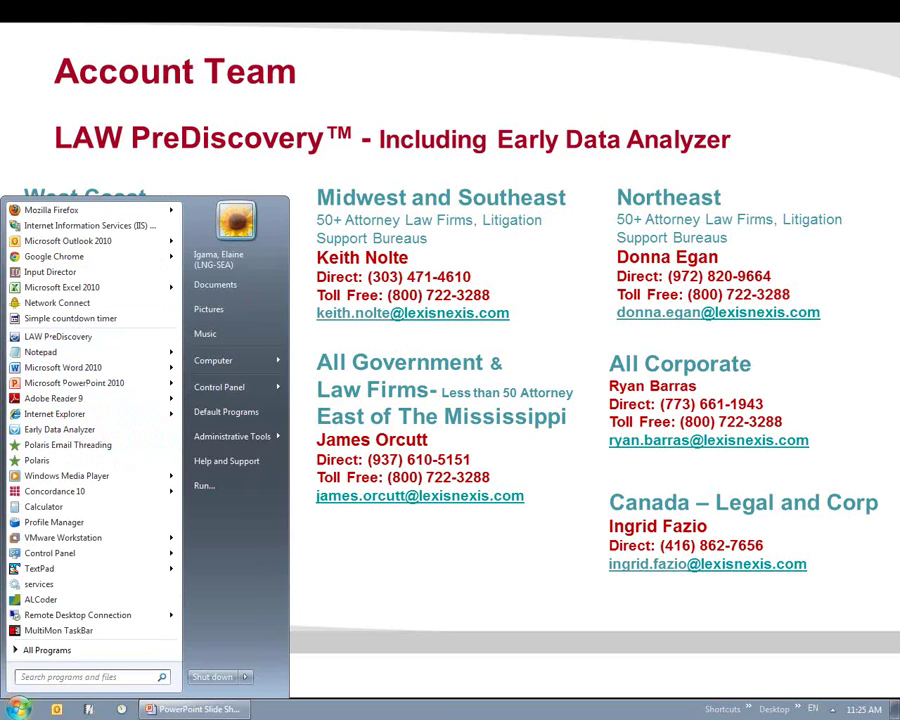
right_click(400, 708)
left_click(426, 662)
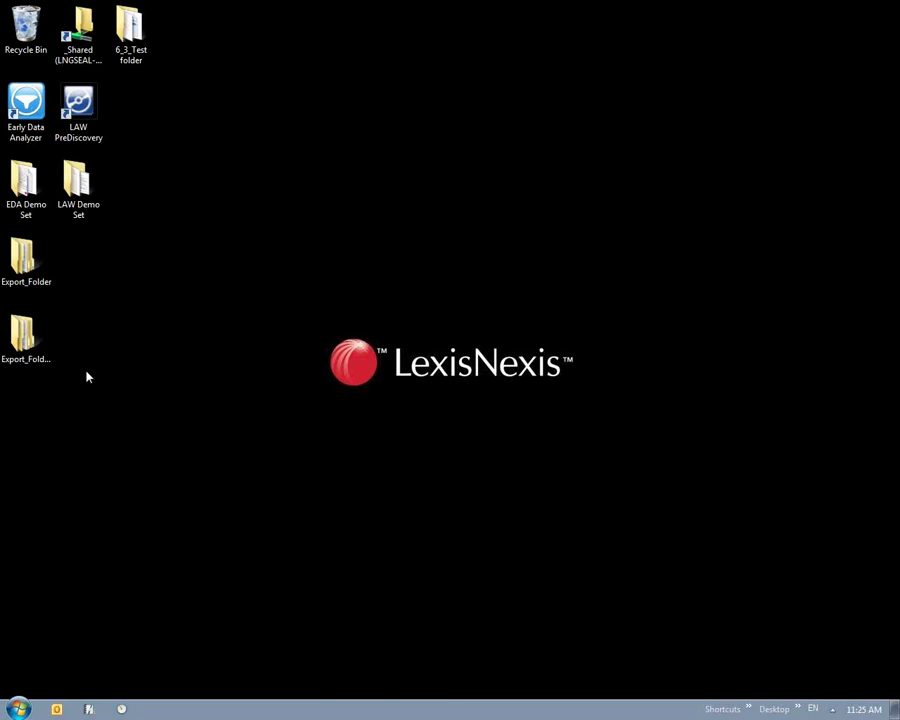
Step: Start Task Manager from the taskbar's right-click menu
right_click(171, 705)
left_click(227, 653)
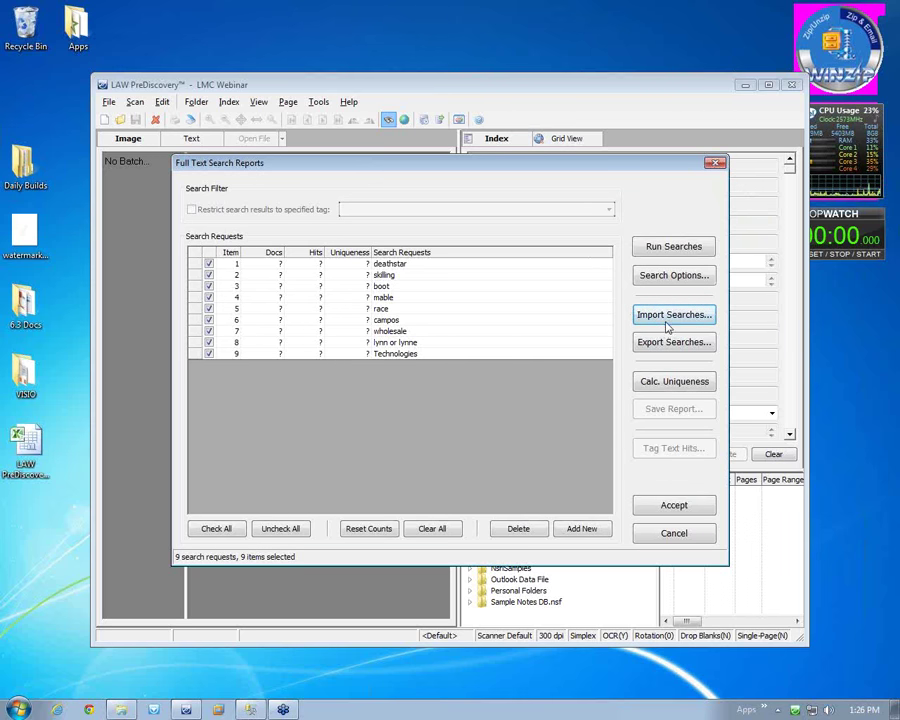
Step: Run all nine search requests, dismiss the completion summary, and select the deathstar and boot term cells
left_click(666, 249)
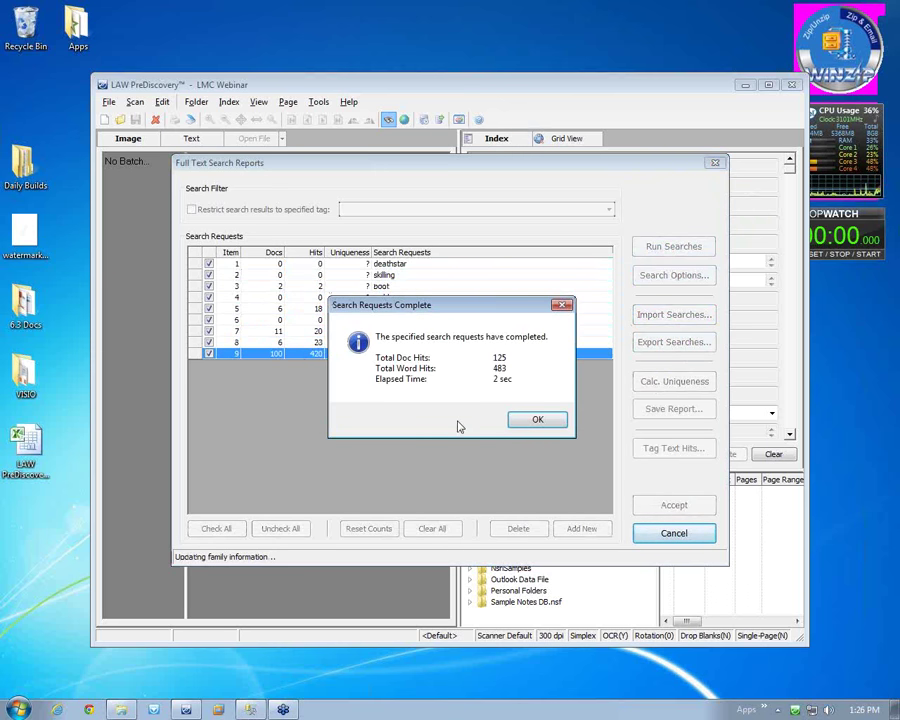
key("Return")
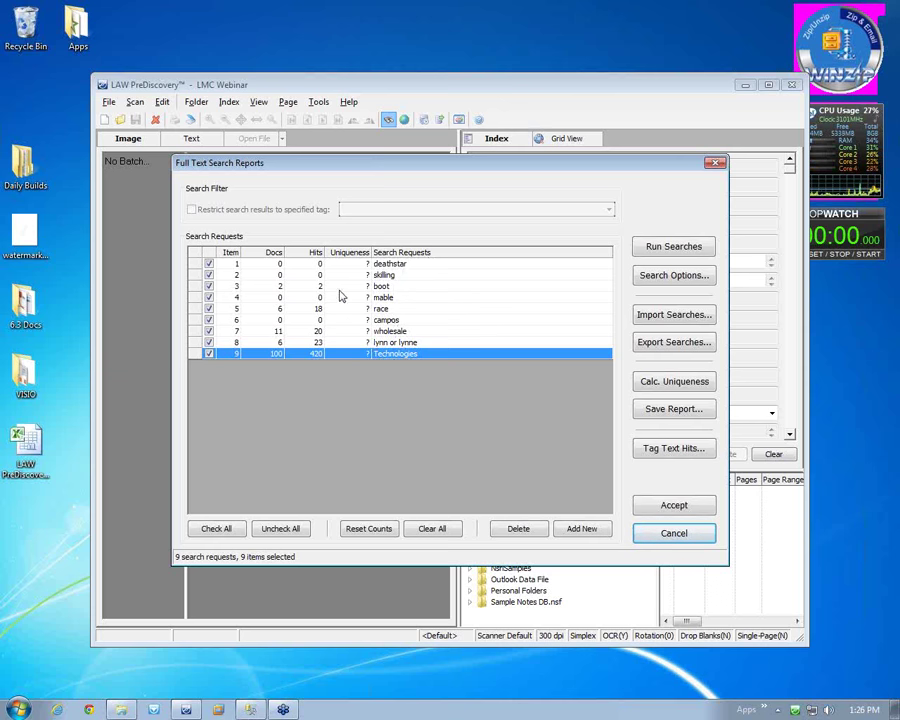
left_click(402, 264)
left_click(440, 276)
left_click(402, 287)
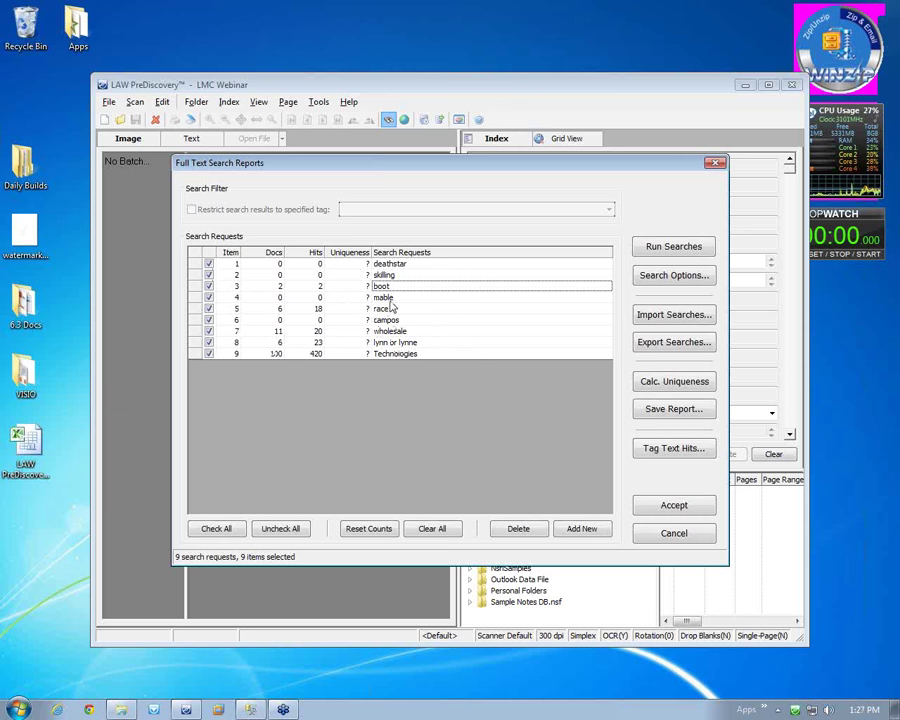
Step: Calculate uniqueness, retry without boot, then recalculate with all nine searches (Technologies 91, race 6)
left_click(665, 382)
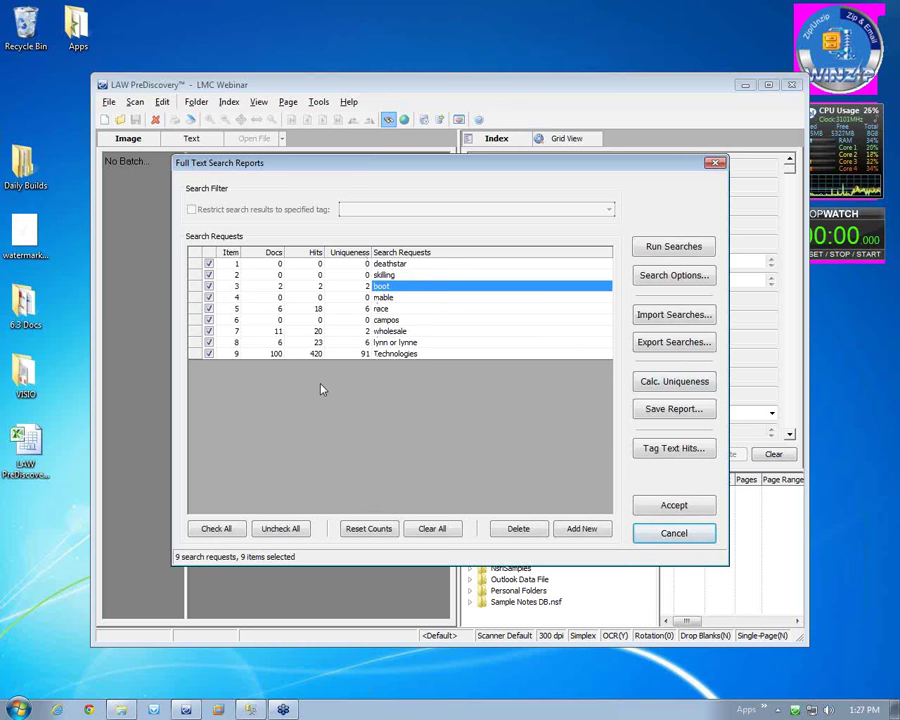
left_click(209, 286)
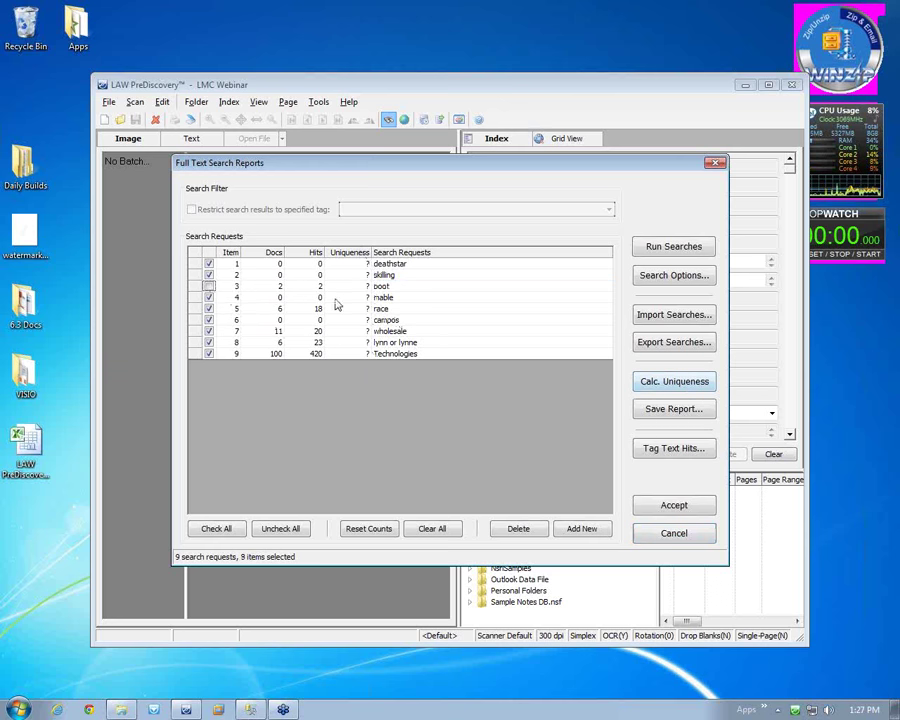
left_click(678, 392)
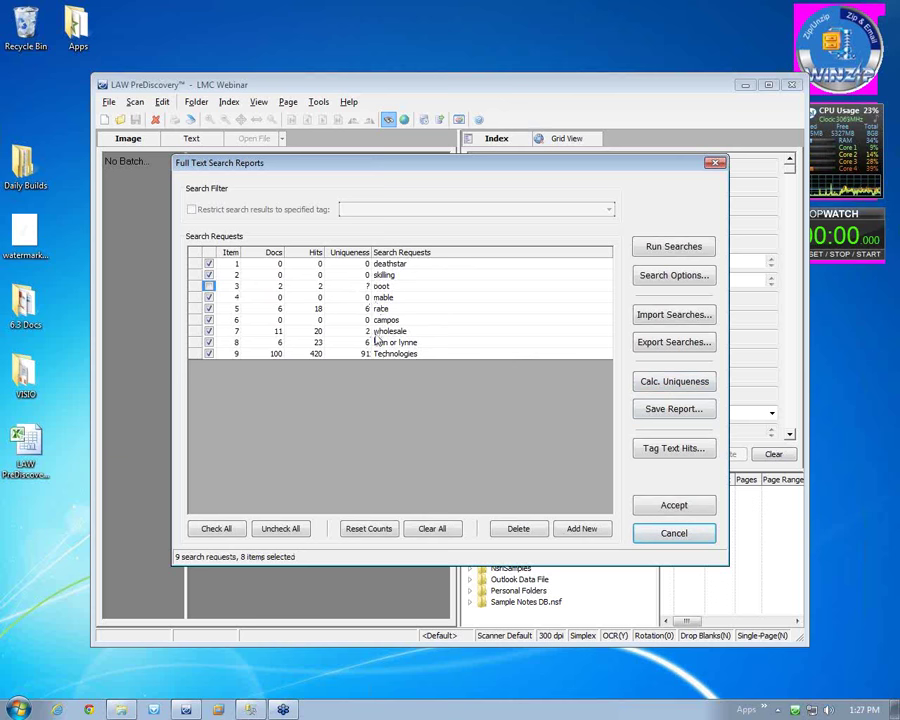
left_click(209, 287)
left_click(676, 381)
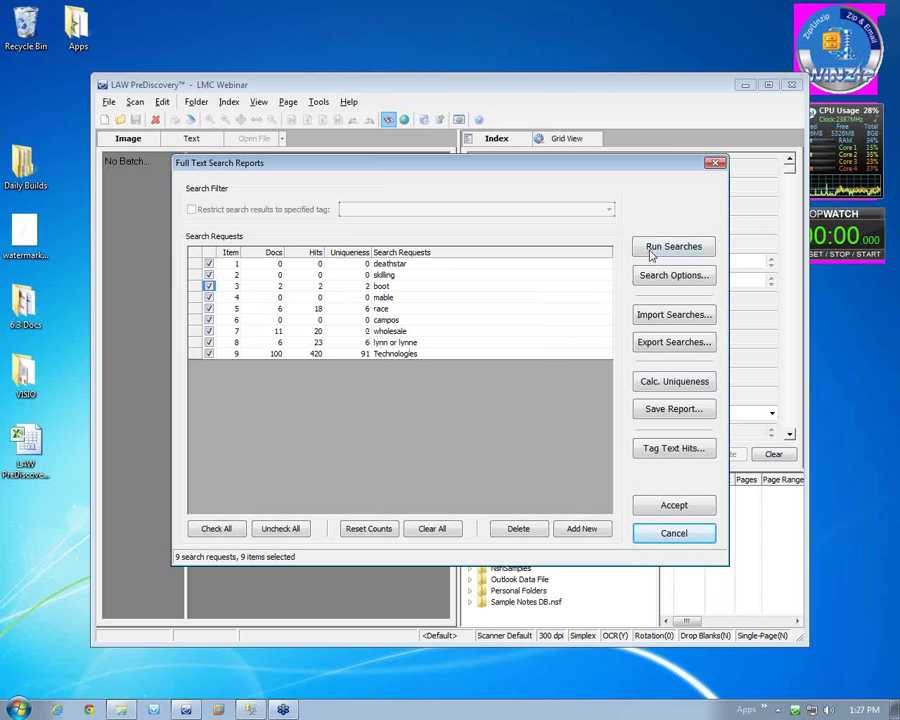
left_click(582, 527)
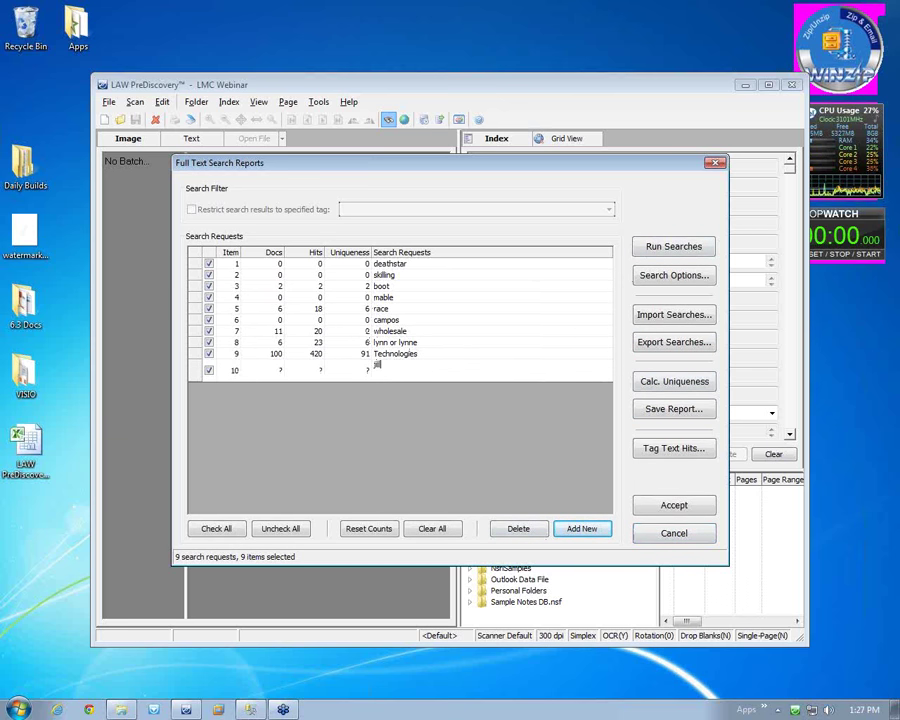
Step: Add jon and nazir as search requests after jill and accept the twelve-request list
left_click(576, 527)
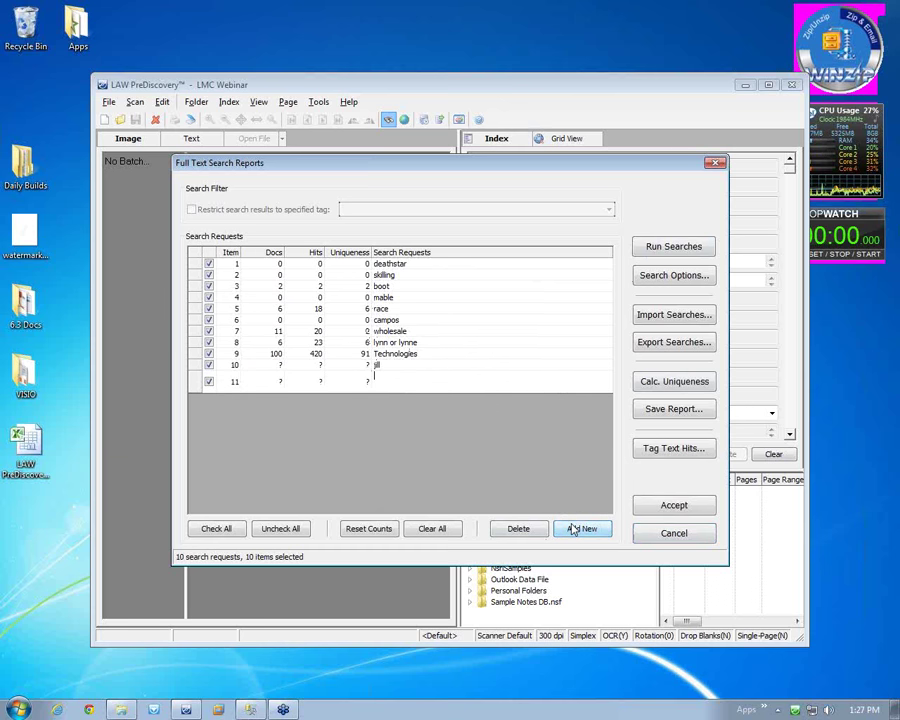
type("jpm")
left_click(580, 527)
type("naizr")
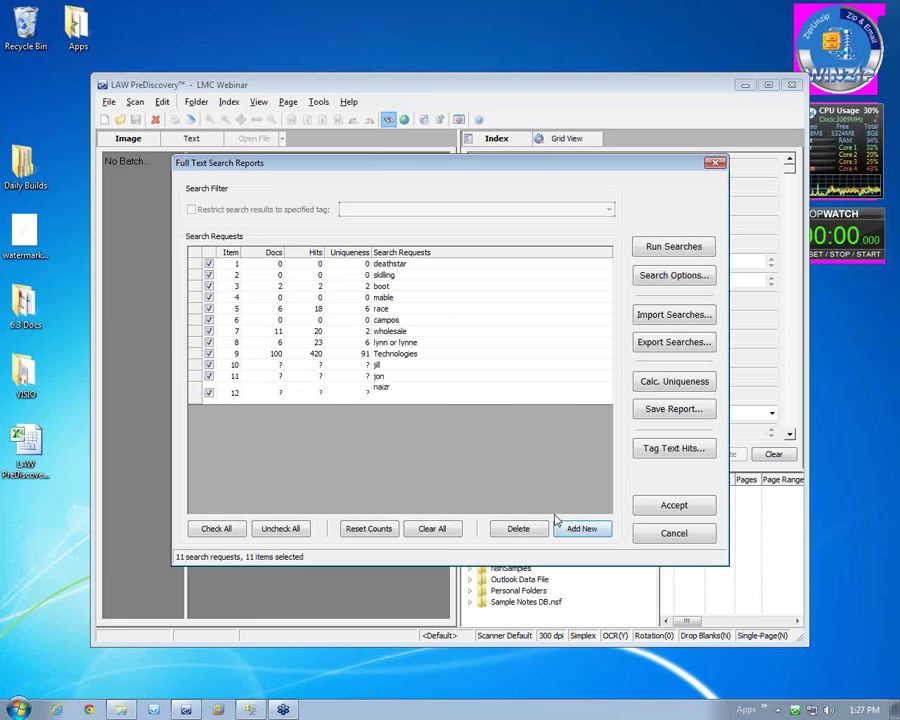
type("zir")
left_click(686, 505)
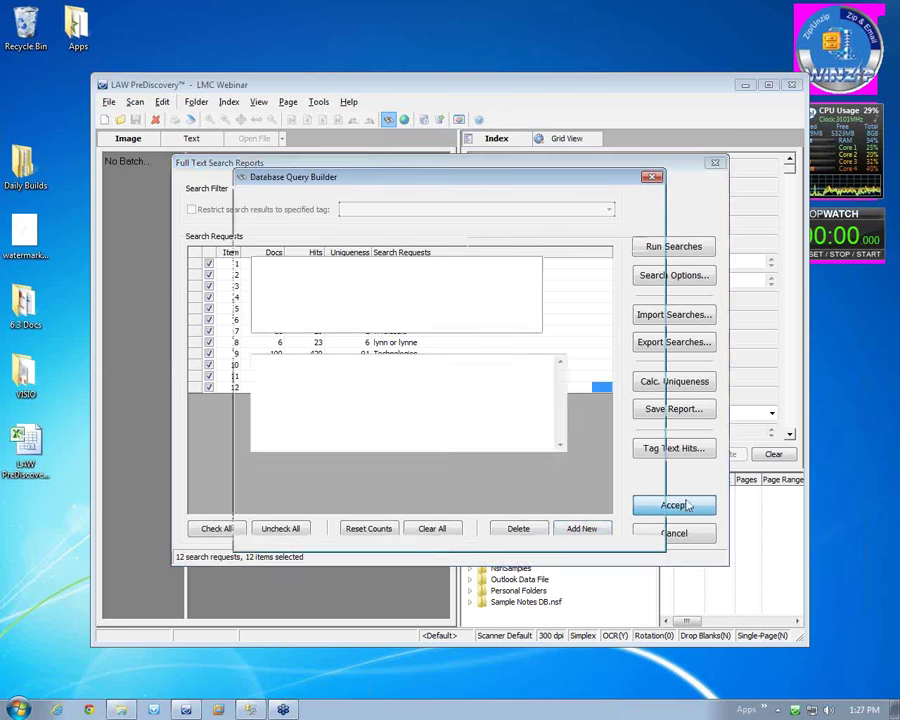
Step: Reopen the full text reports, run all twelve searches and calculate their uniqueness
left_click(607, 423)
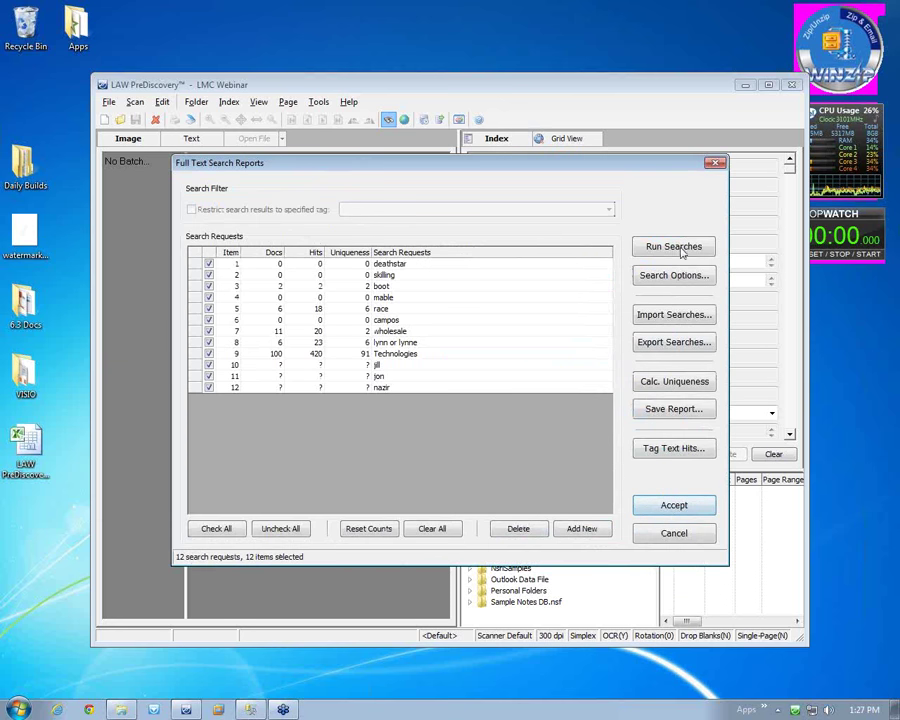
left_click(535, 420)
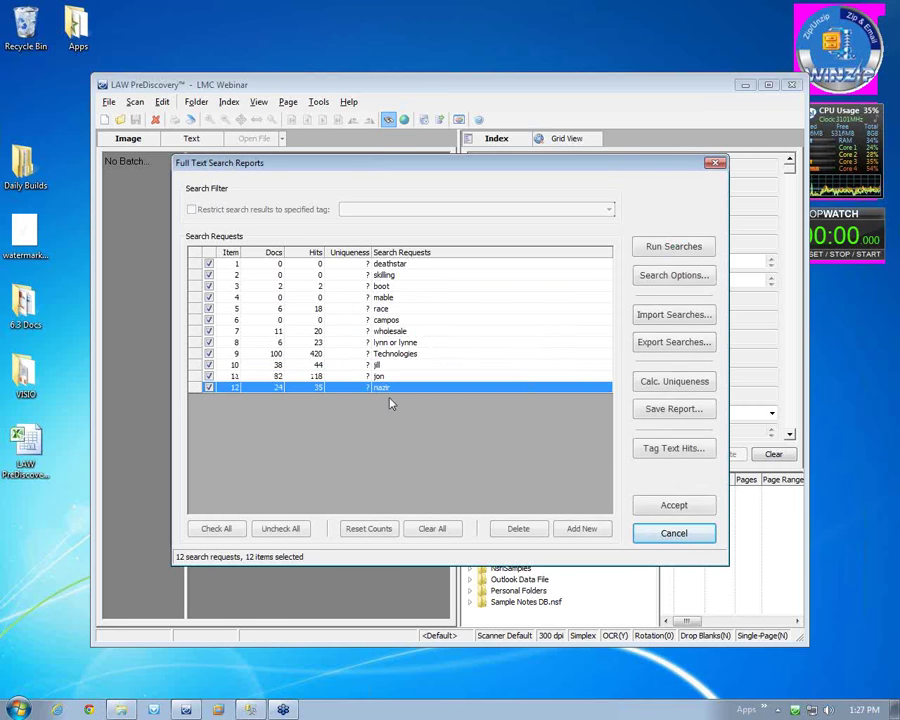
left_click(652, 385)
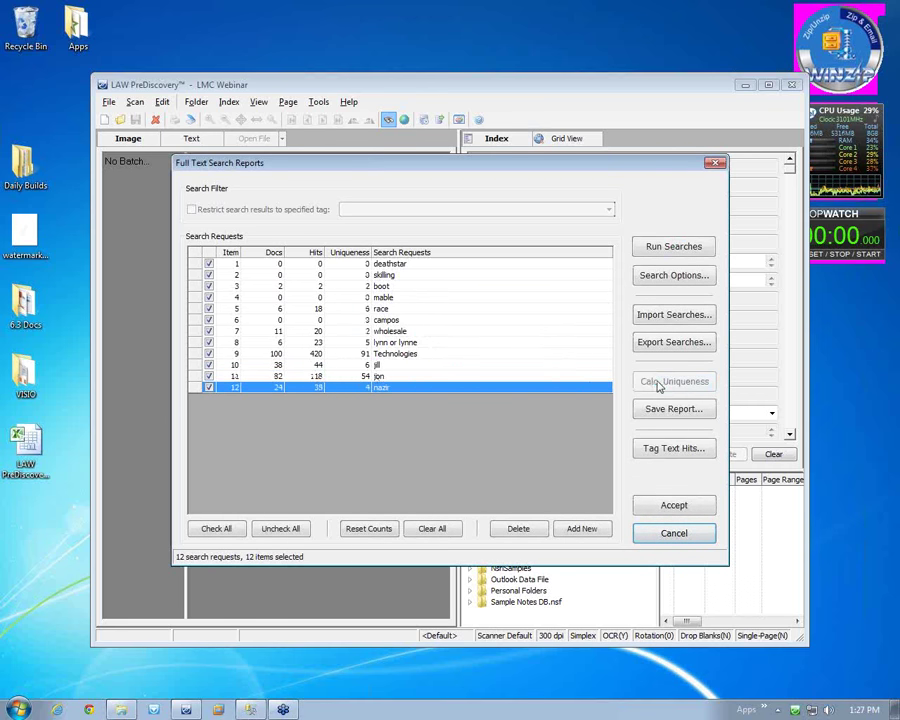
Step: Uncheck the first nine searches and recalculate uniqueness for jill, jon and nazir (7, 54, 4)
left_click(209, 353)
left_click(209, 342)
left_click(209, 331)
left_click(209, 319)
left_click(209, 308)
left_click(208, 297)
left_click(209, 286)
left_click(209, 275)
left_click(209, 263)
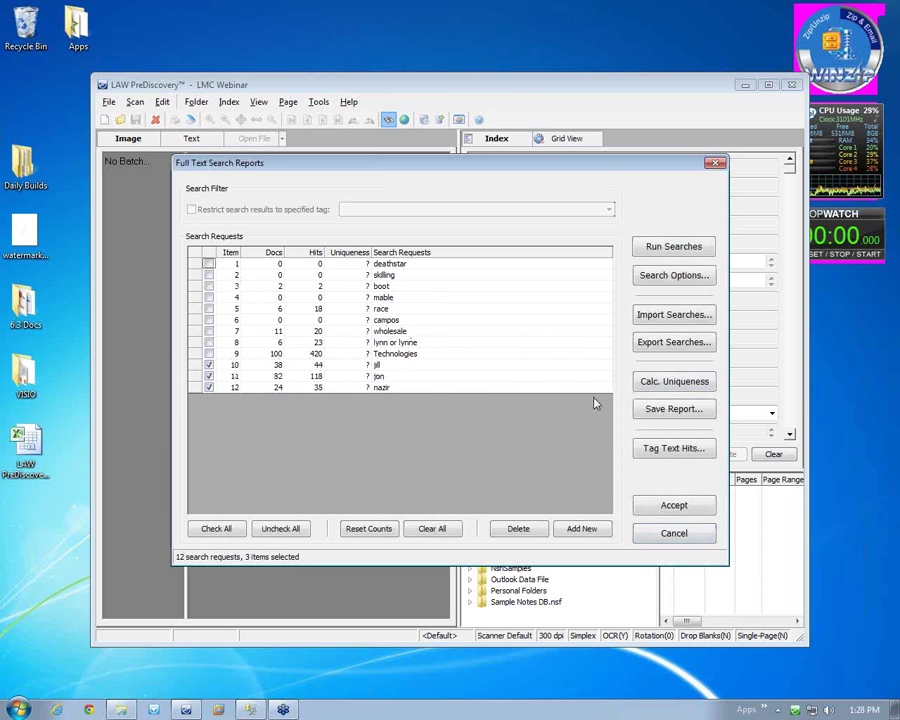
left_click(684, 382)
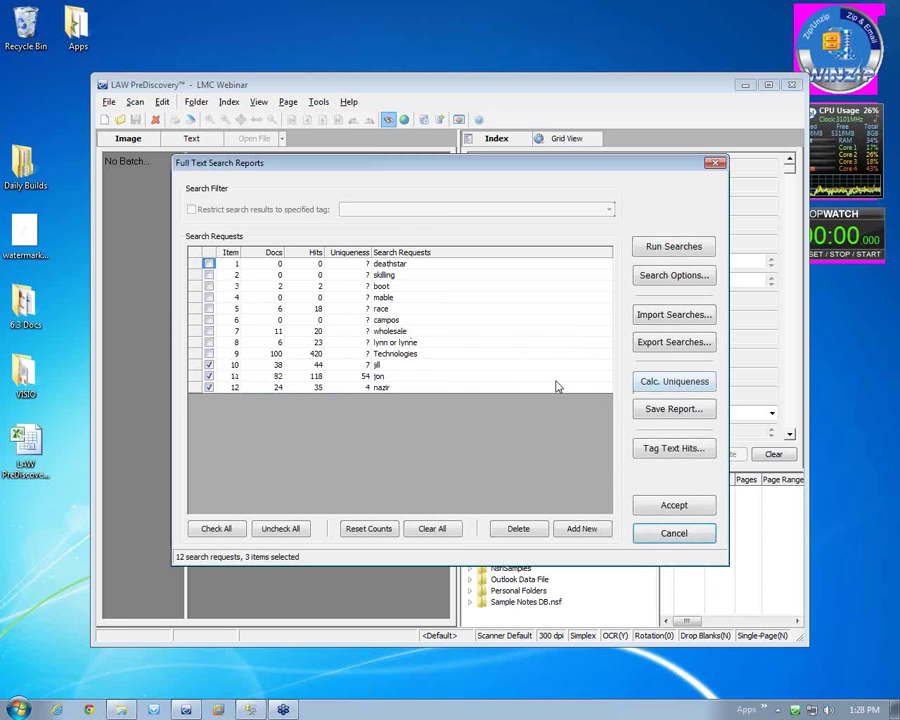
left_click(380, 366)
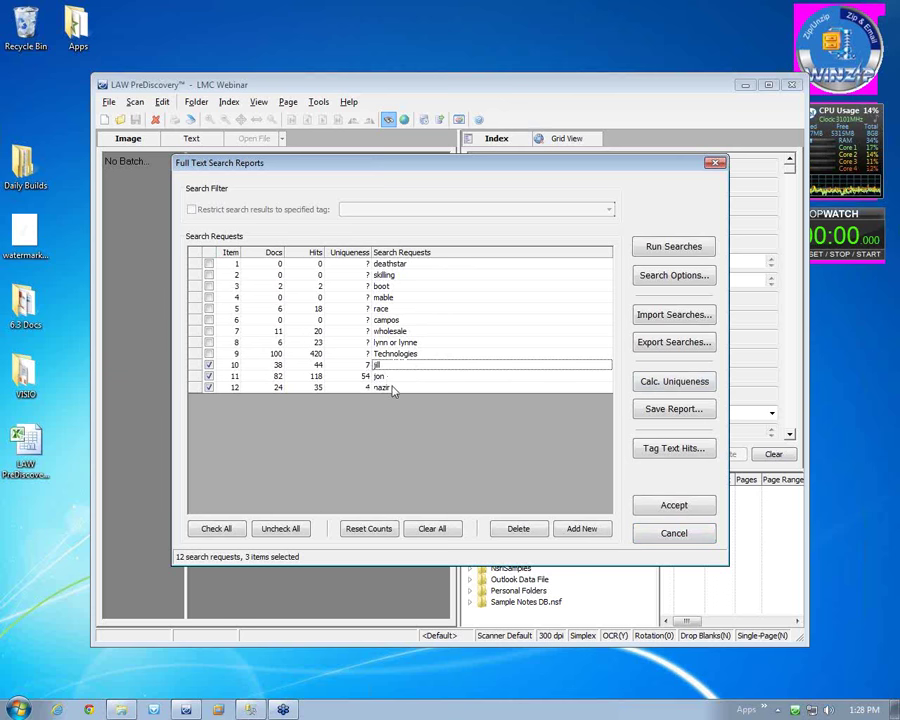
left_click(390, 388)
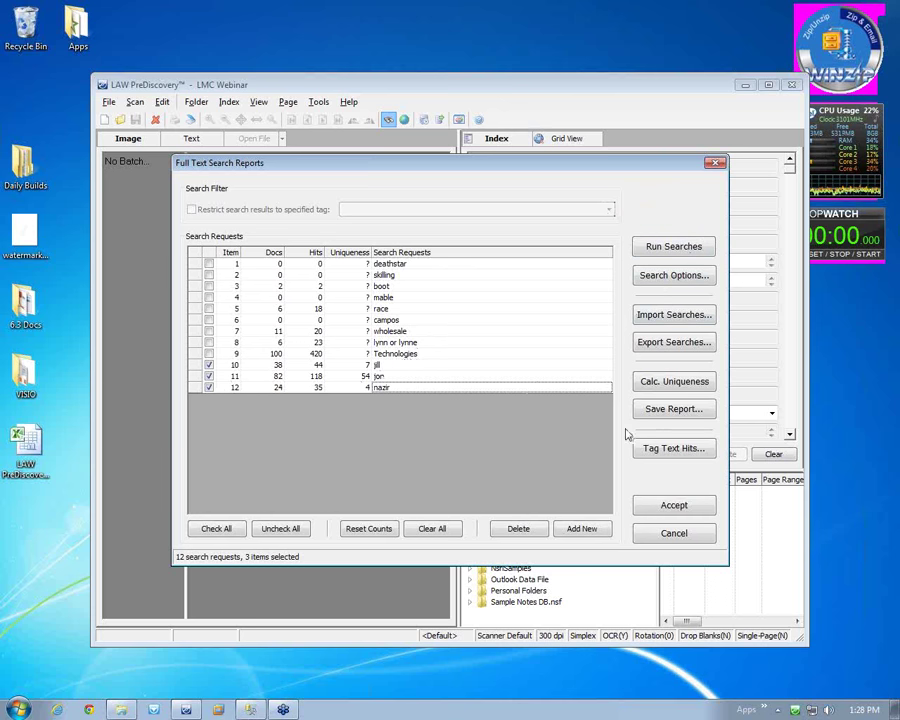
Step: Save a report of the checked jill, jon and nazir searches as FT Report.htm
left_click(673, 409)
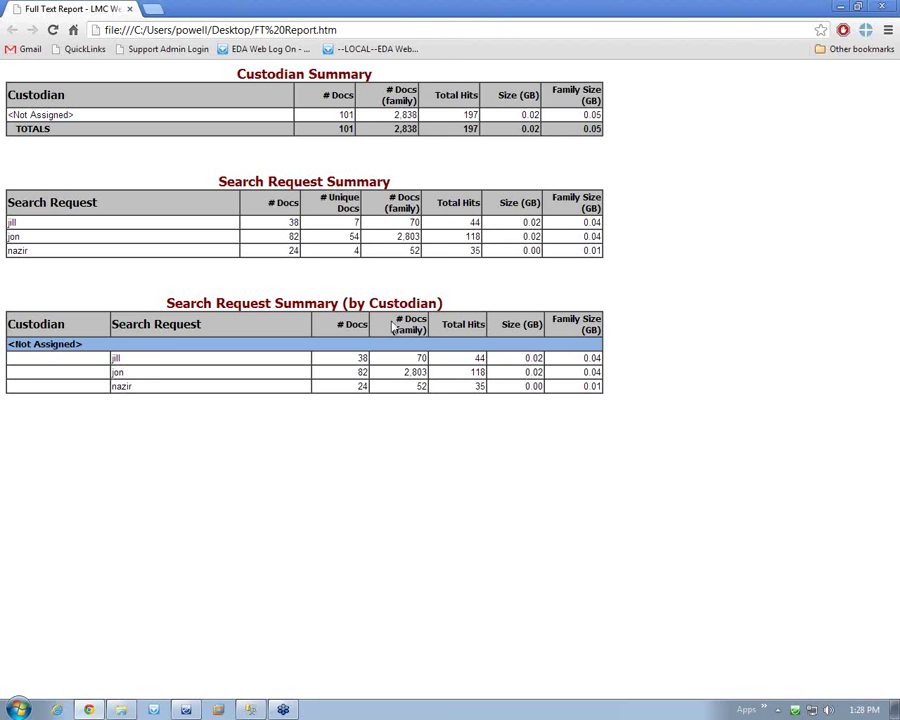
Step: Dismiss the report page, the full text search reports and the pending database query
left_click(840, 10)
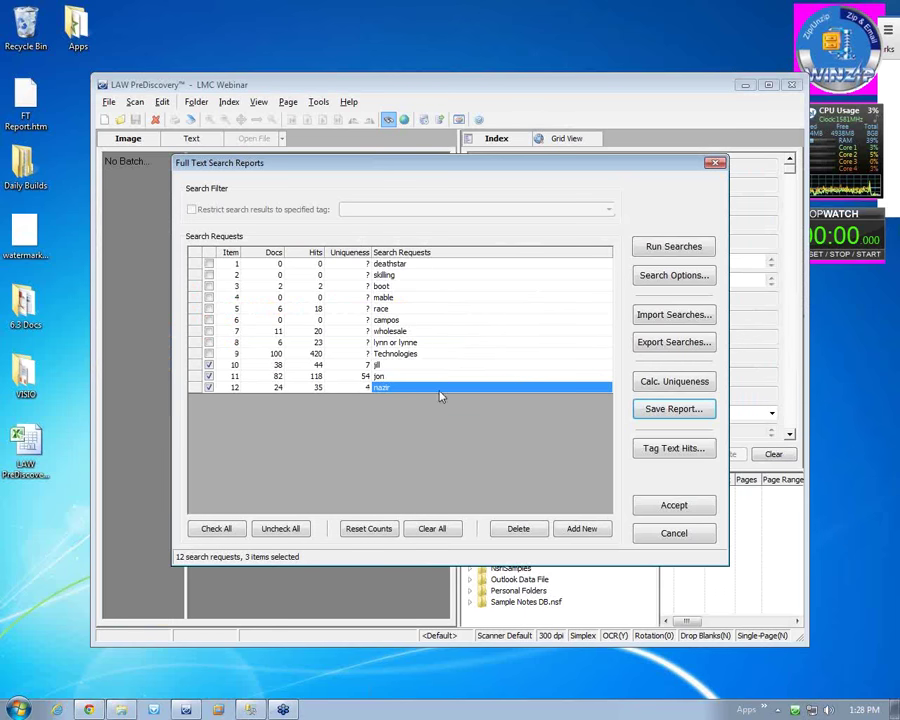
left_click(673, 506)
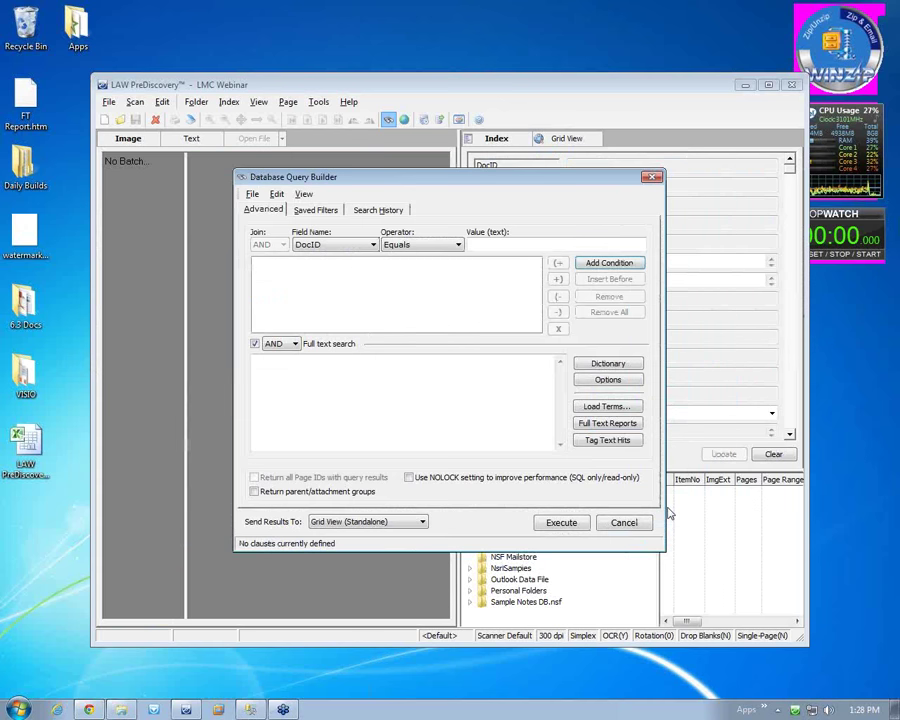
left_click(602, 422)
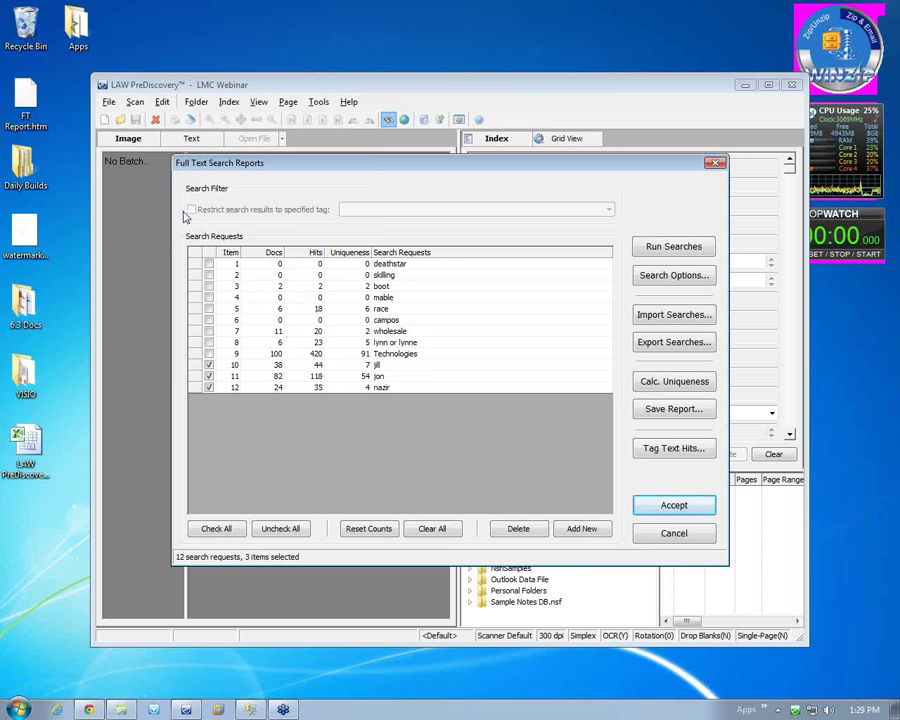
left_click(655, 535)
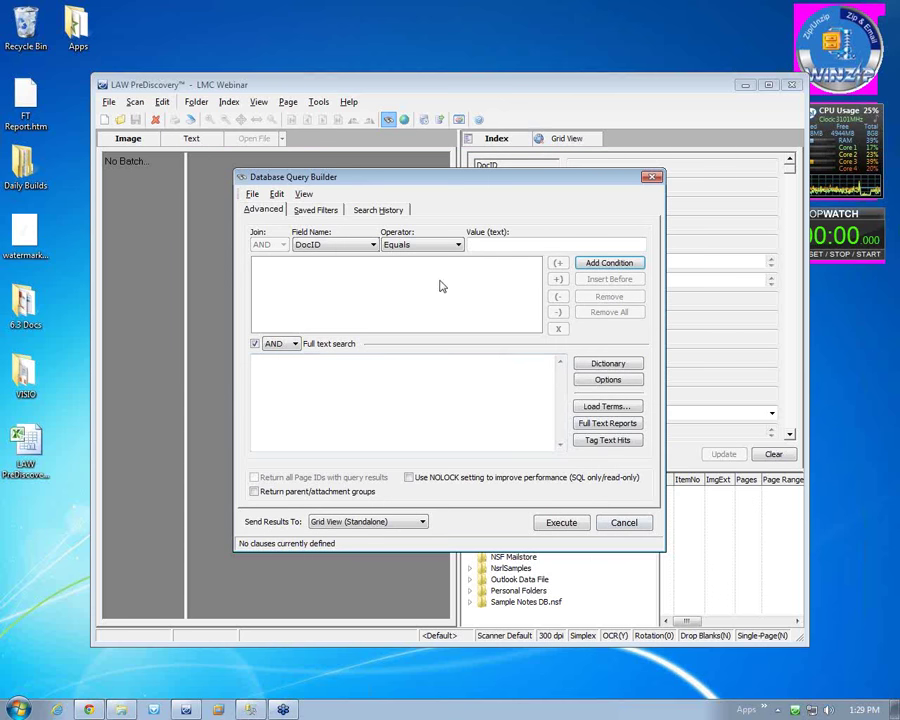
left_click(623, 523)
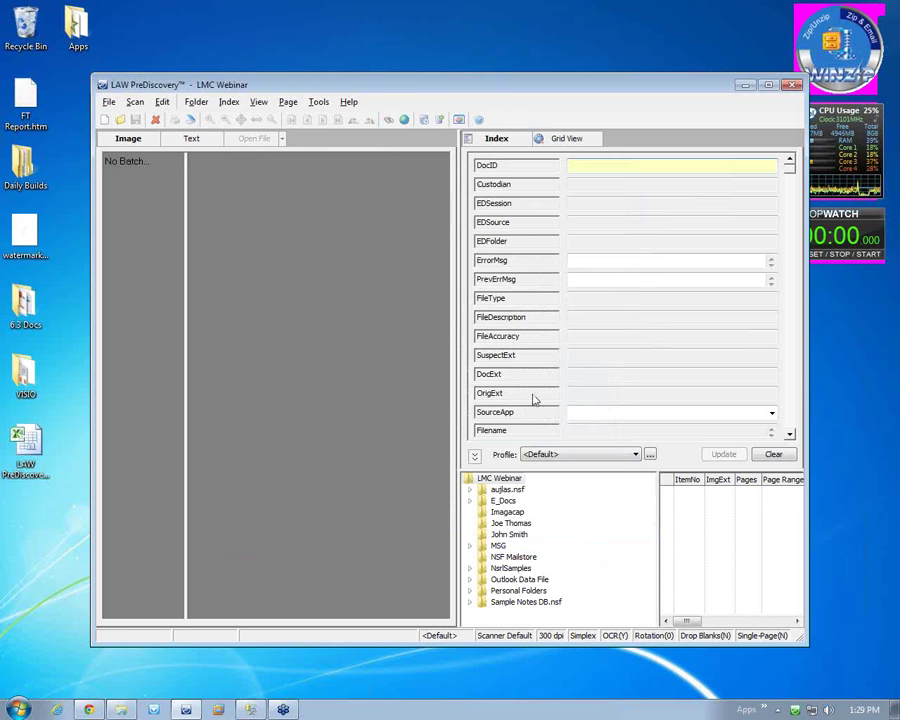
Step: In Modify Fields, add a new field named FT_Tag of type Tag (Boolean)
left_click(650, 454)
left_click(226, 232)
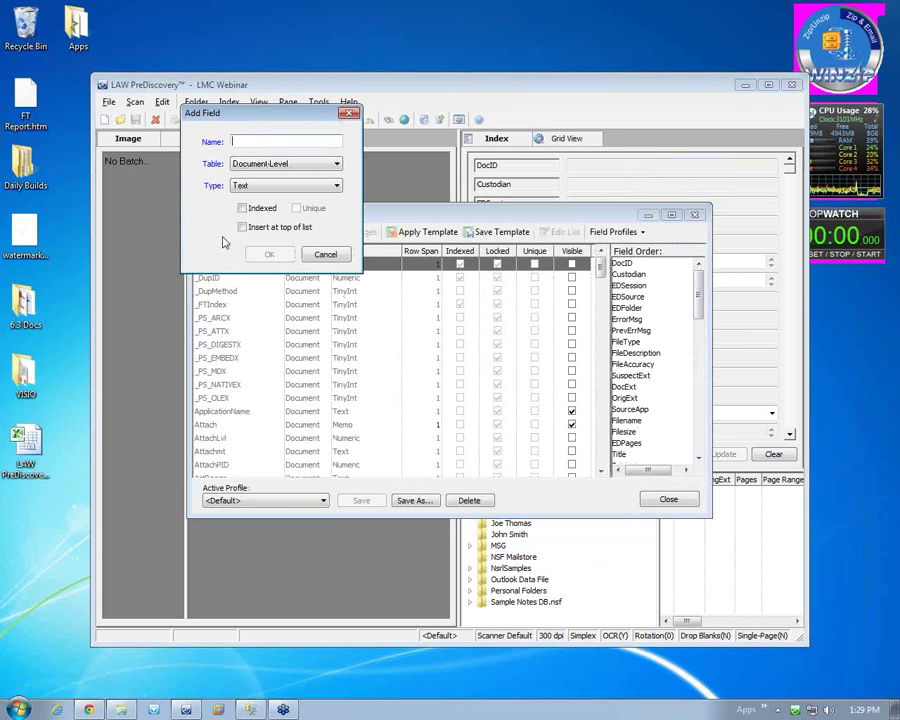
type("FT Tag")
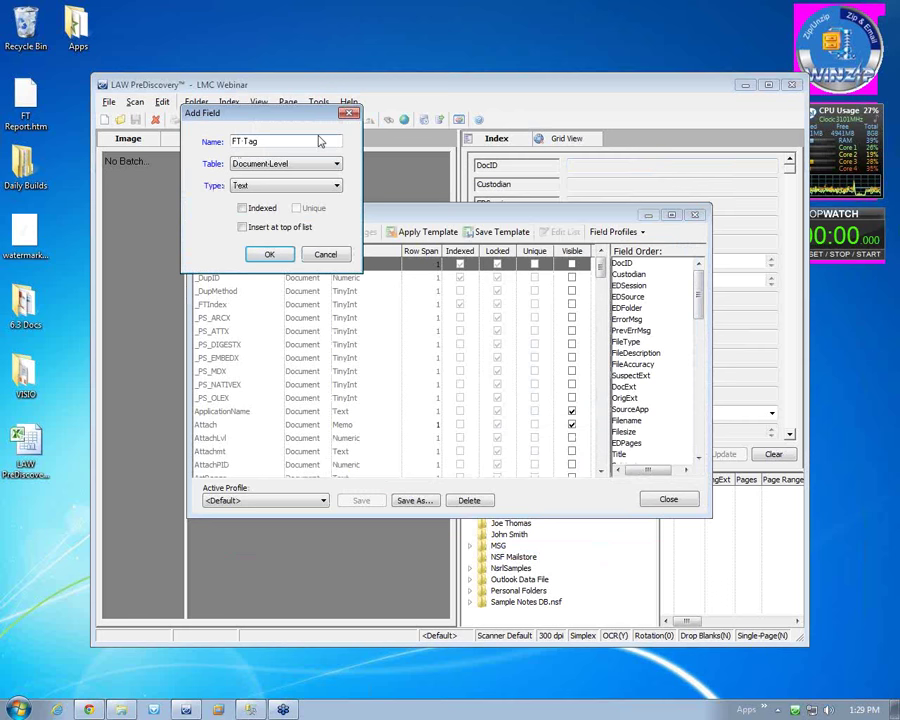
left_click(244, 141)
key("BackSpace")
type("_")
left_click(300, 185)
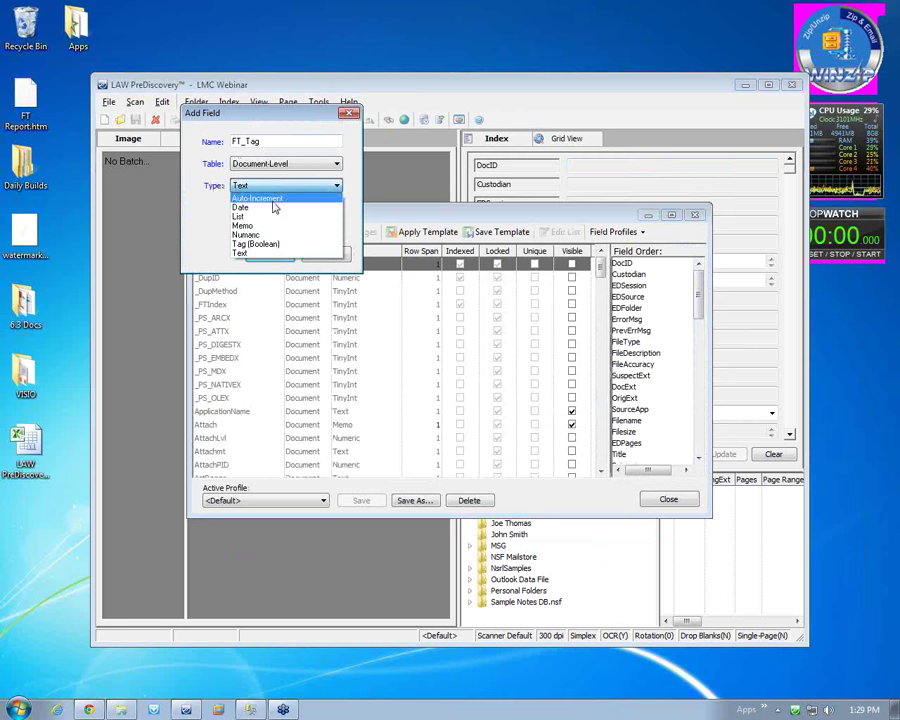
left_click(268, 250)
Step: Insert FT_Tag at the top of the list, decline another field, and save the profile
left_click(238, 231)
left_click(268, 254)
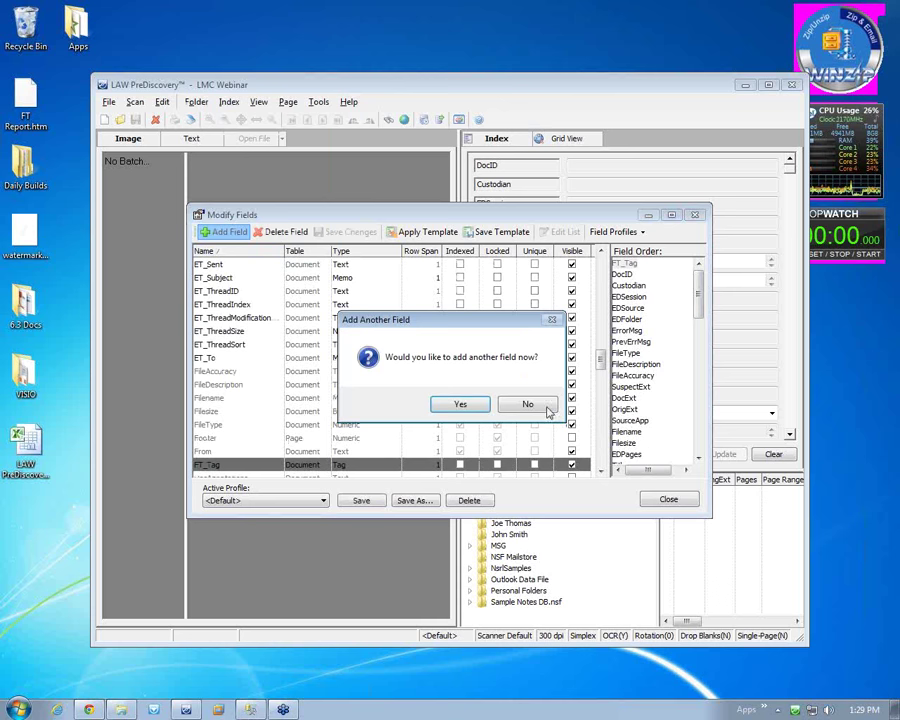
left_click(527, 404)
left_click(668, 499)
left_click(472, 404)
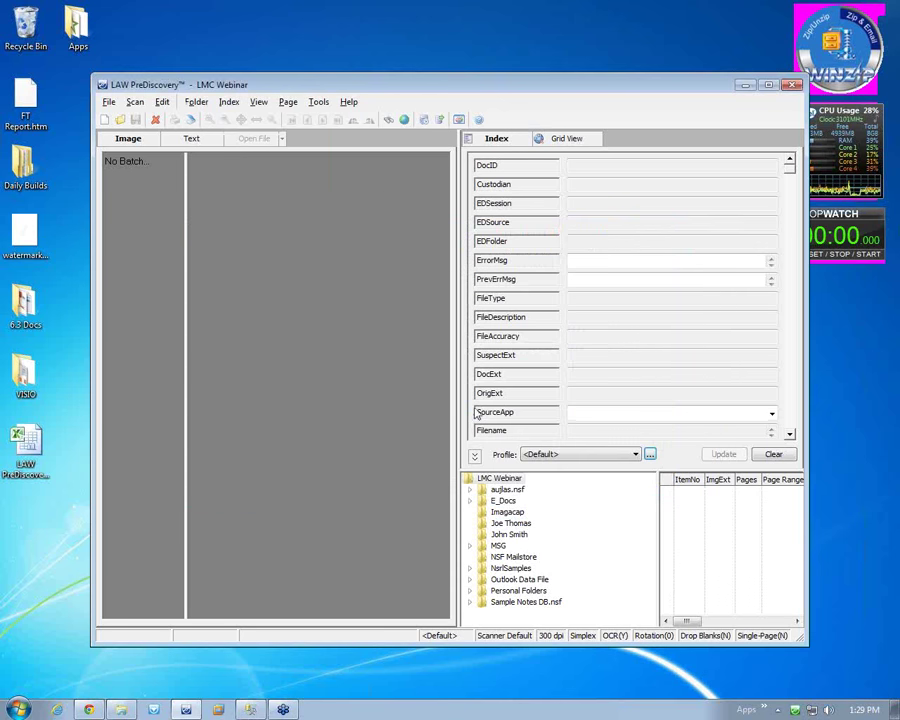
Step: Check Restrict to tag in Full Text Reports and view the tag list, then cancel without changes
left_click(389, 120)
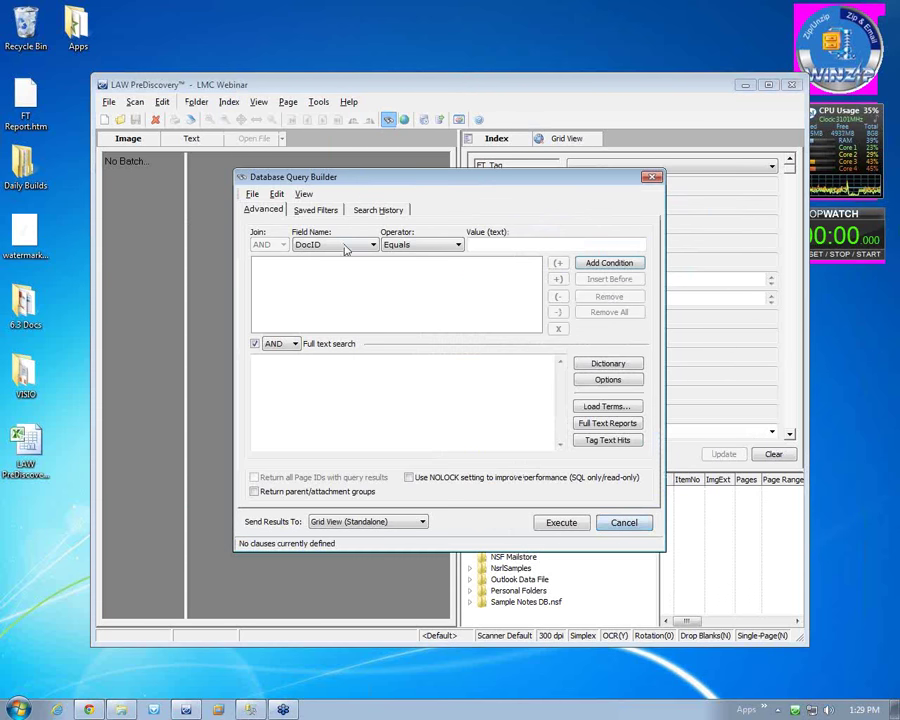
left_click(606, 421)
left_click(191, 208)
left_click(402, 211)
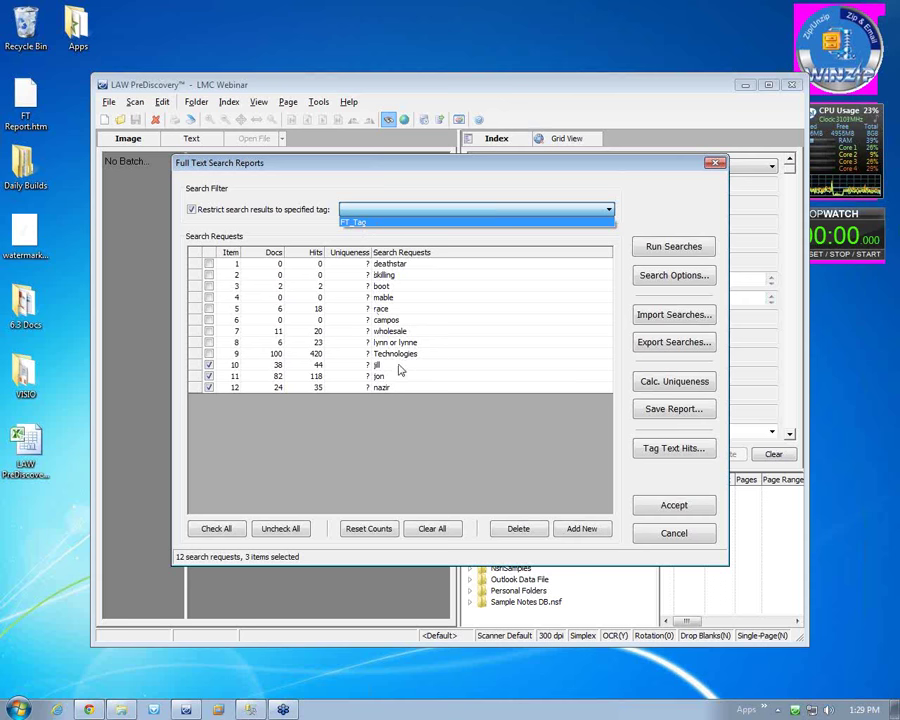
left_click(457, 430)
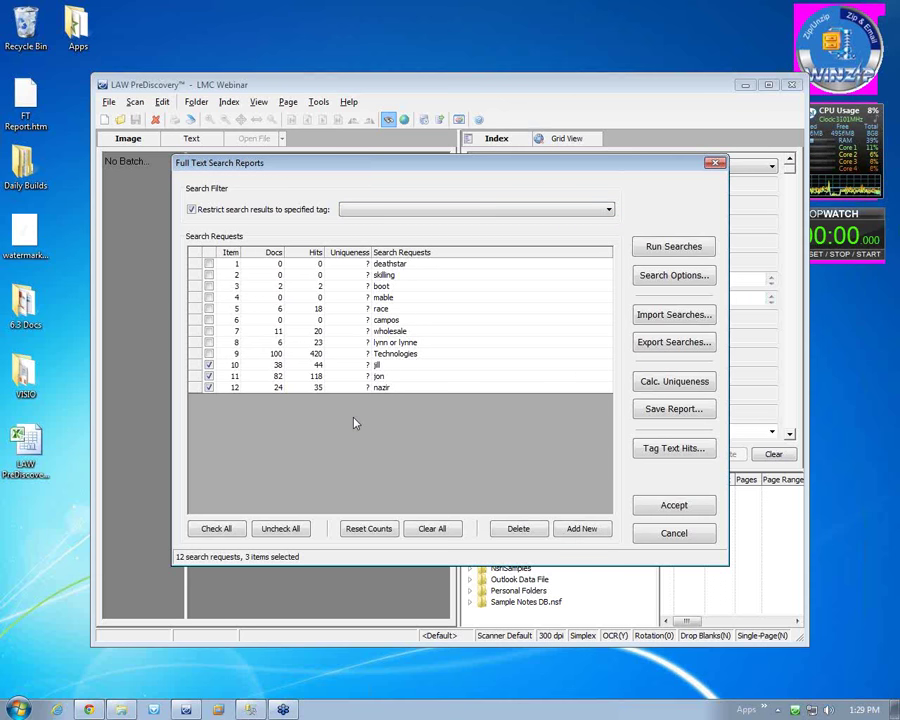
left_click(667, 535)
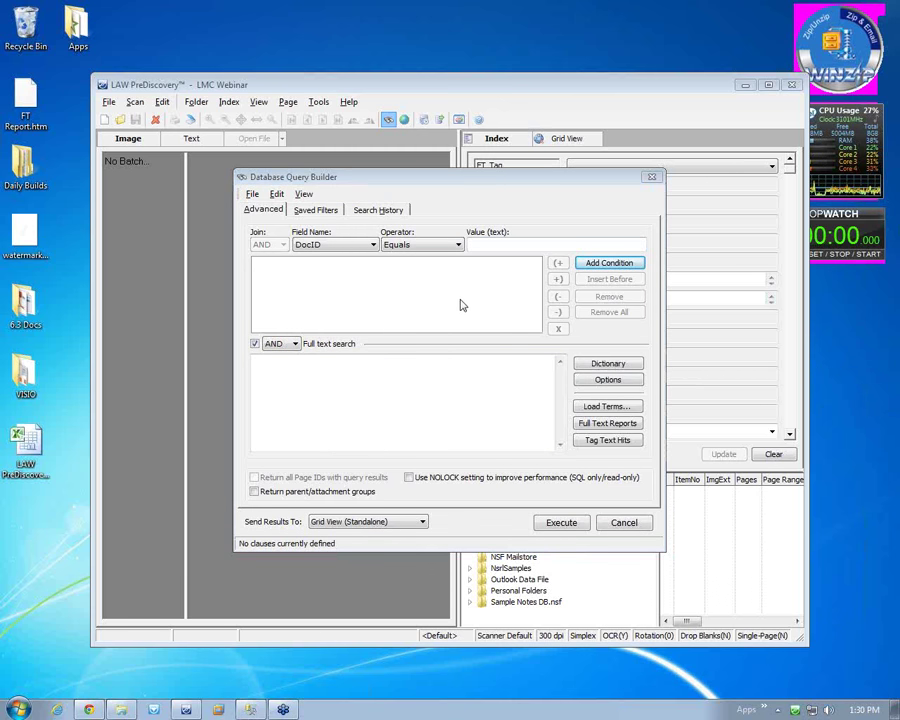
Step: Run the query over all records, close the results, and try Duplicate Viewer, acknowledging its error
left_click(560, 523)
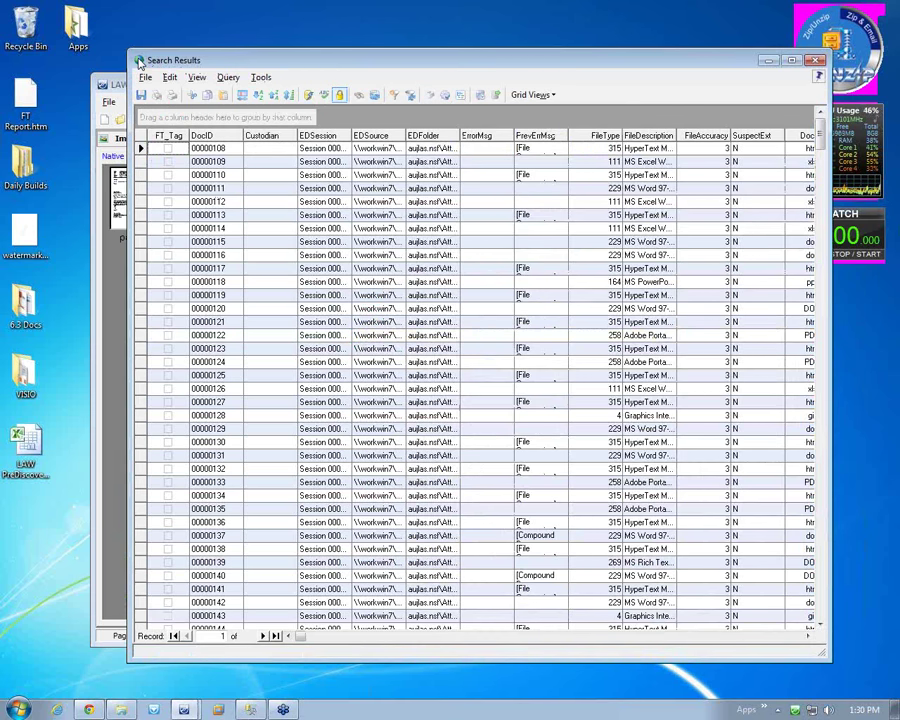
left_click(112, 84)
left_click(318, 101)
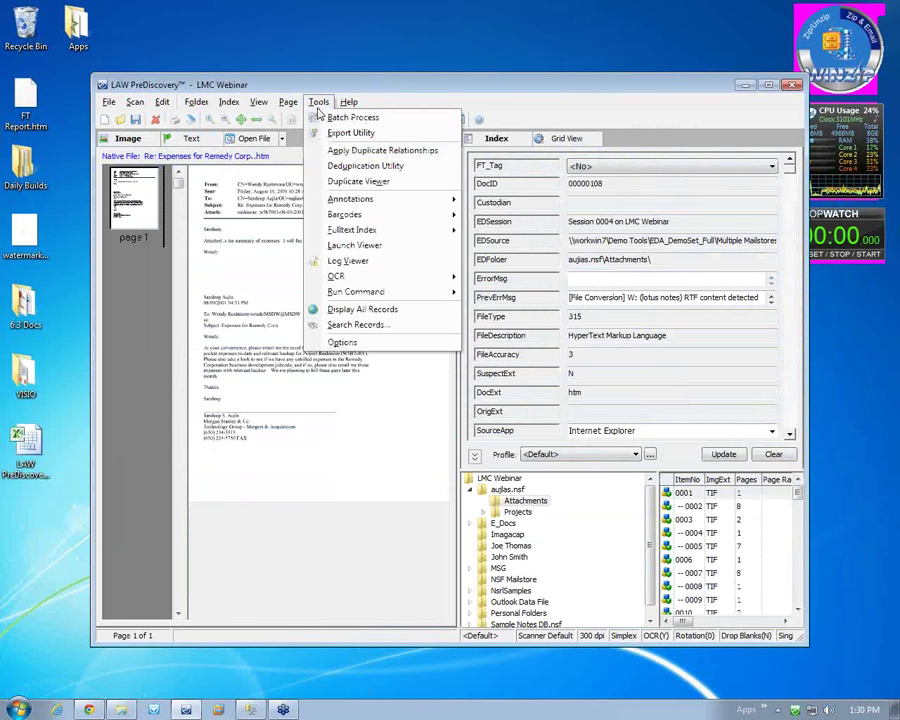
left_click(334, 182)
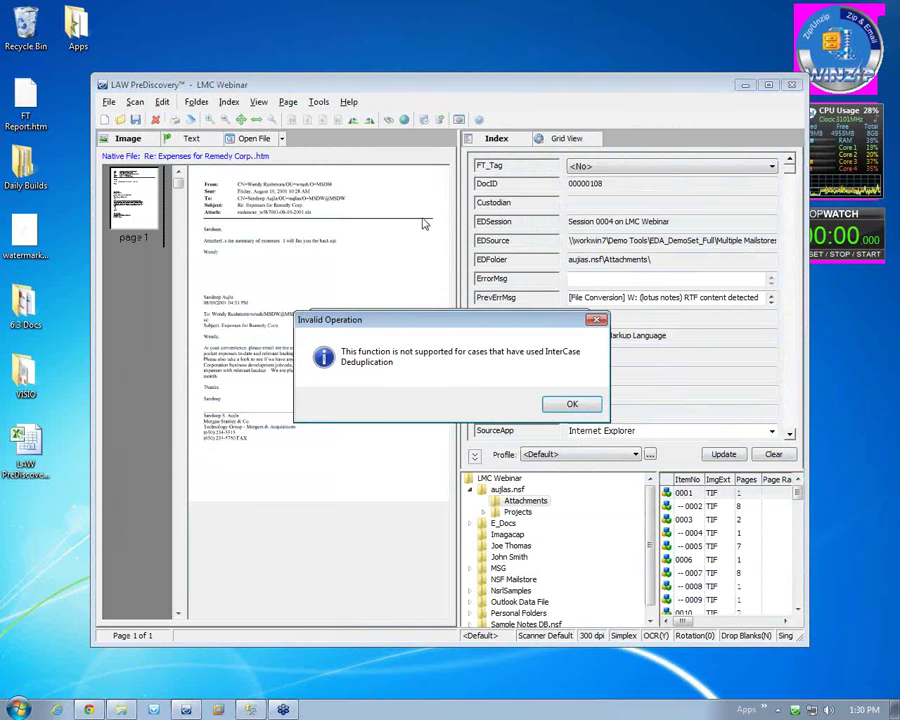
left_click(565, 404)
Step: Open the Enron case from the recent cases list
left_click(108, 101)
left_click(143, 132)
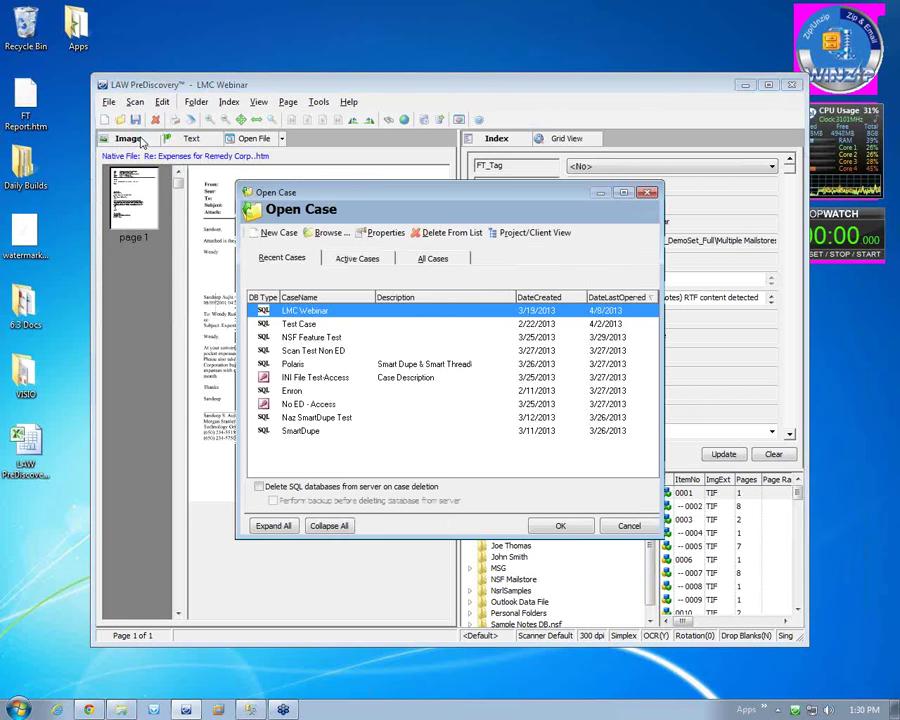
left_click(295, 392)
double_click(295, 392)
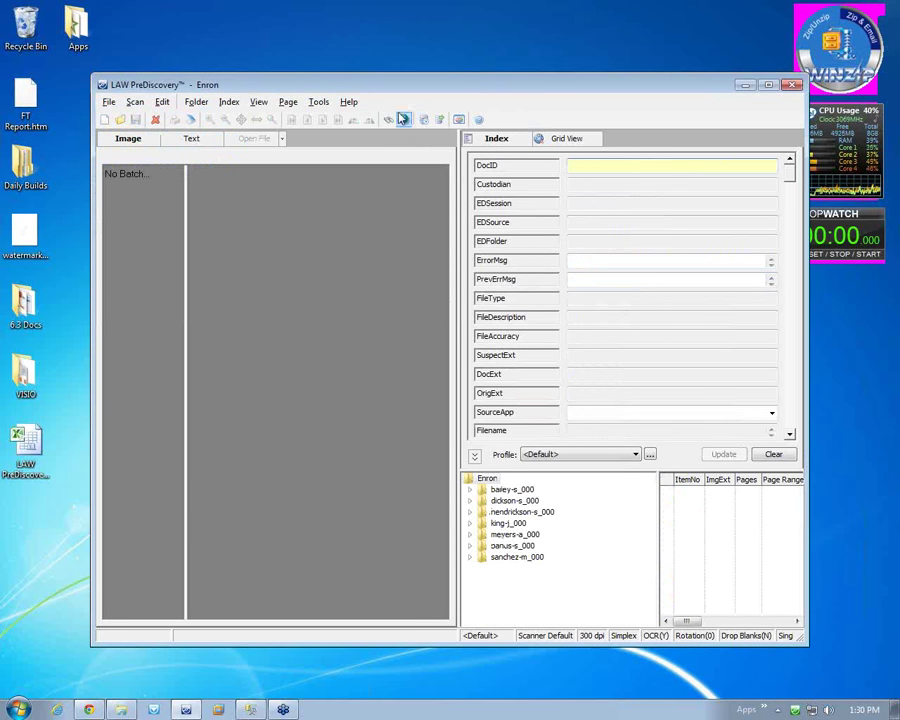
Step: Run the Deduplication Utility and acknowledge that no duplicates were found
left_click(318, 101)
key("Escape")
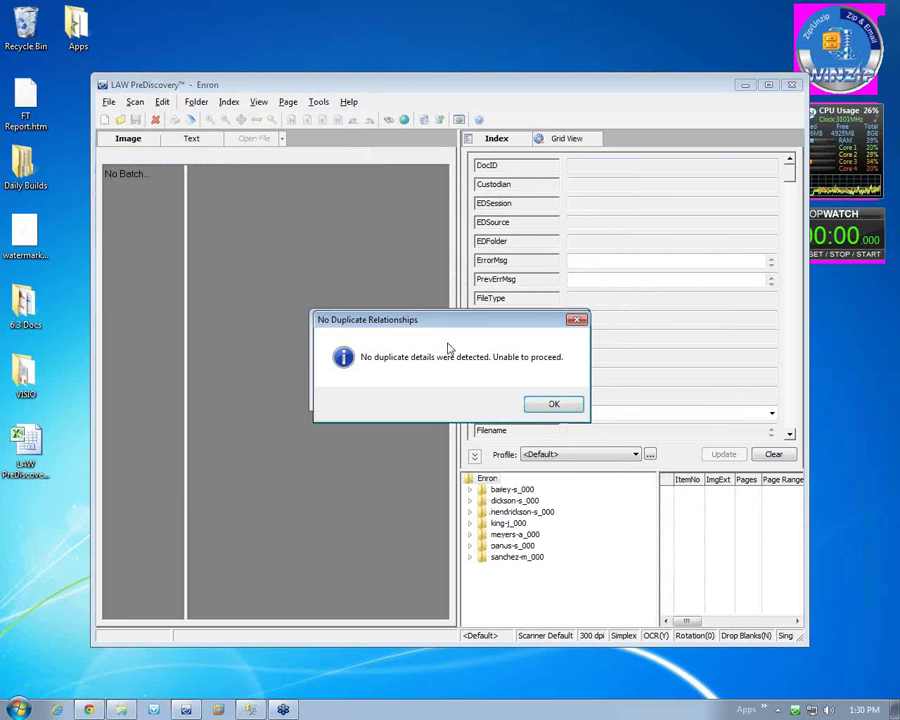
left_click(550, 405)
Step: Open the NSF Feature Test case and expand then collapse the Sample Notes DB.nsf folder
left_click(112, 102)
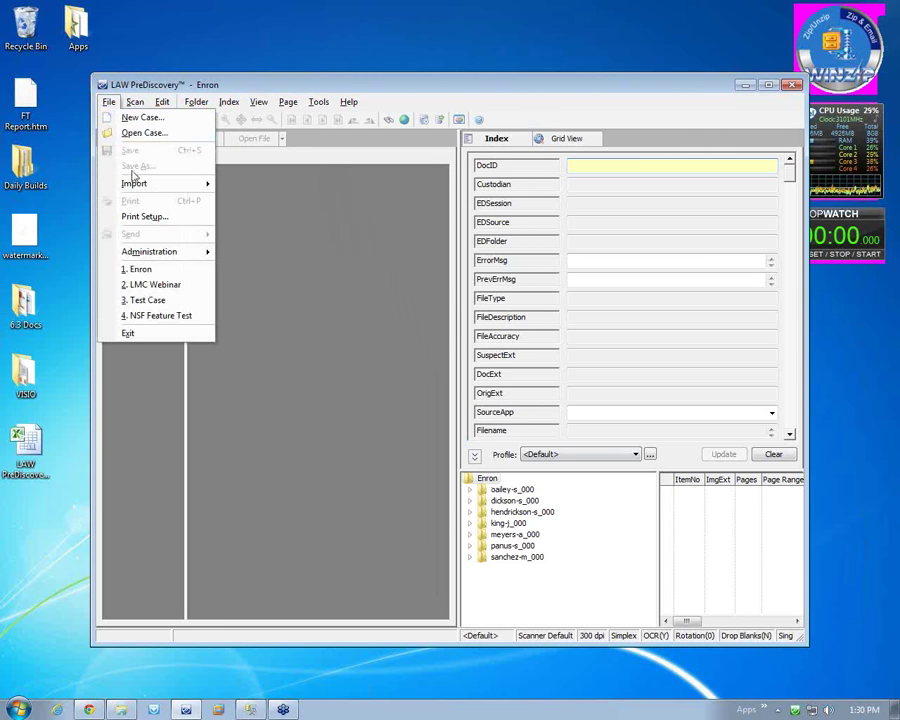
left_click(150, 138)
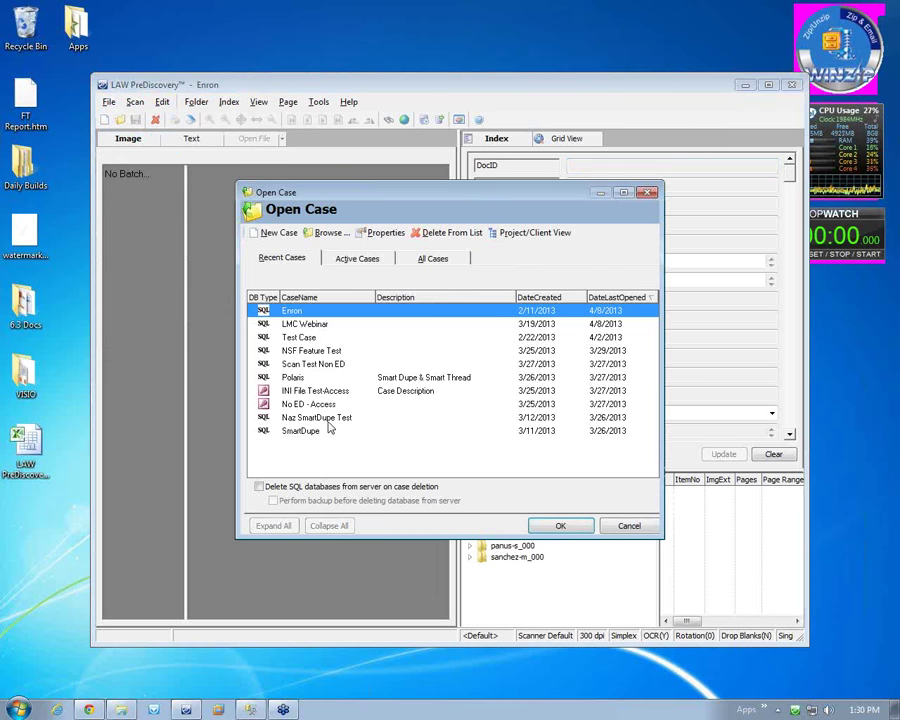
double_click(311, 350)
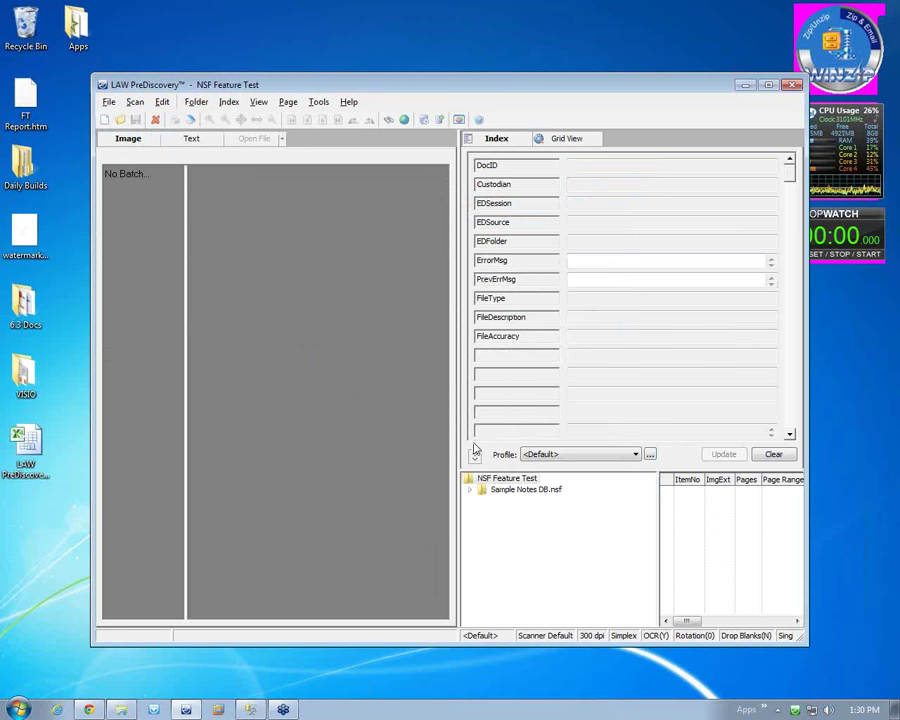
left_click(470, 490)
left_click(470, 490)
Step: Select Sales Feature Demo from the All Cases list and open it
left_click(108, 101)
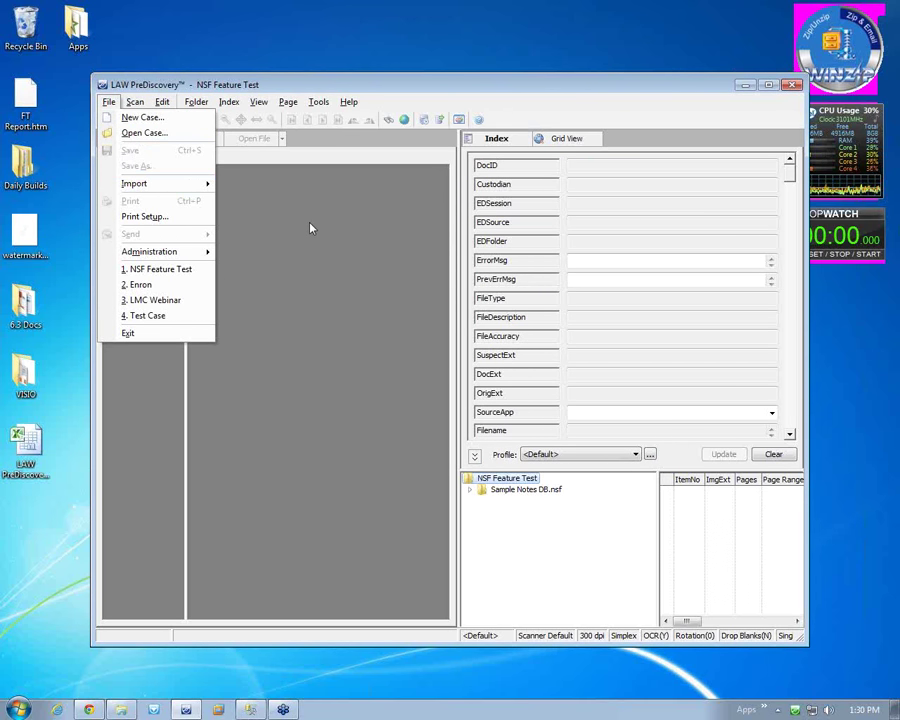
left_click(326, 111)
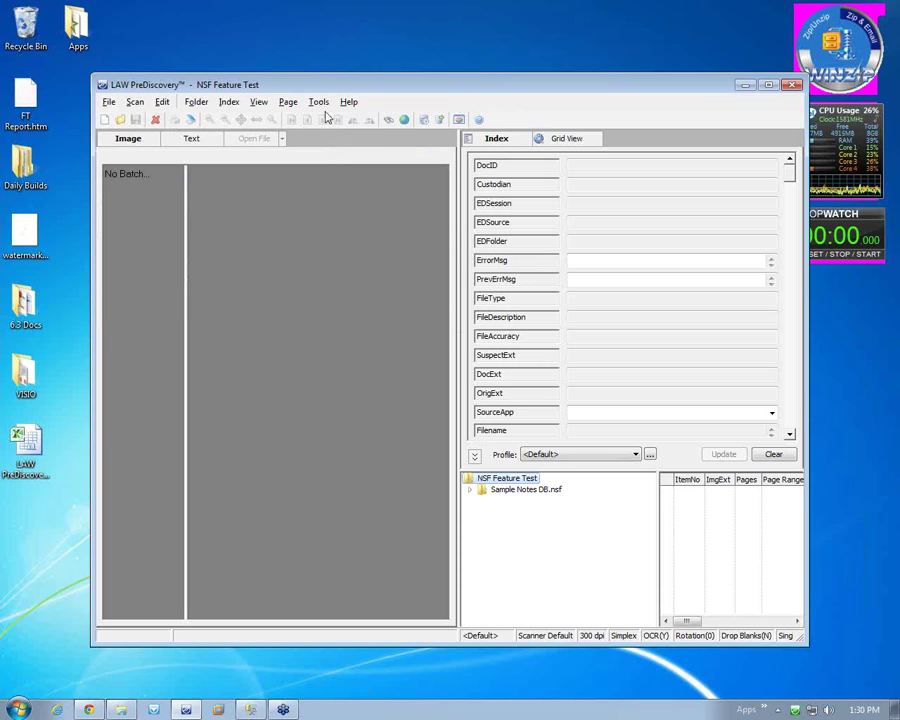
left_click(108, 101)
left_click(146, 136)
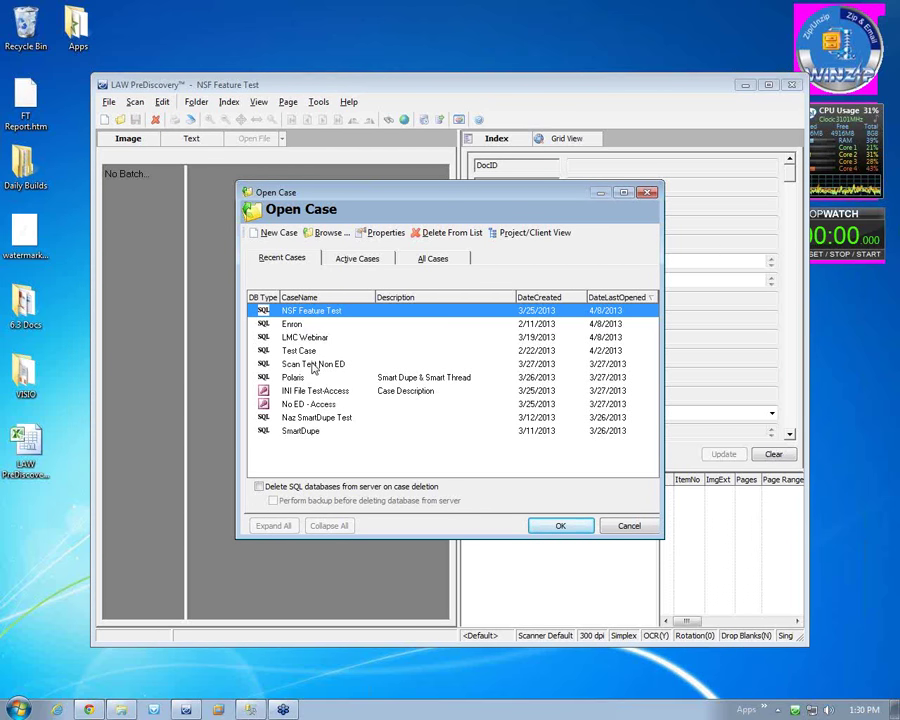
left_click(436, 257)
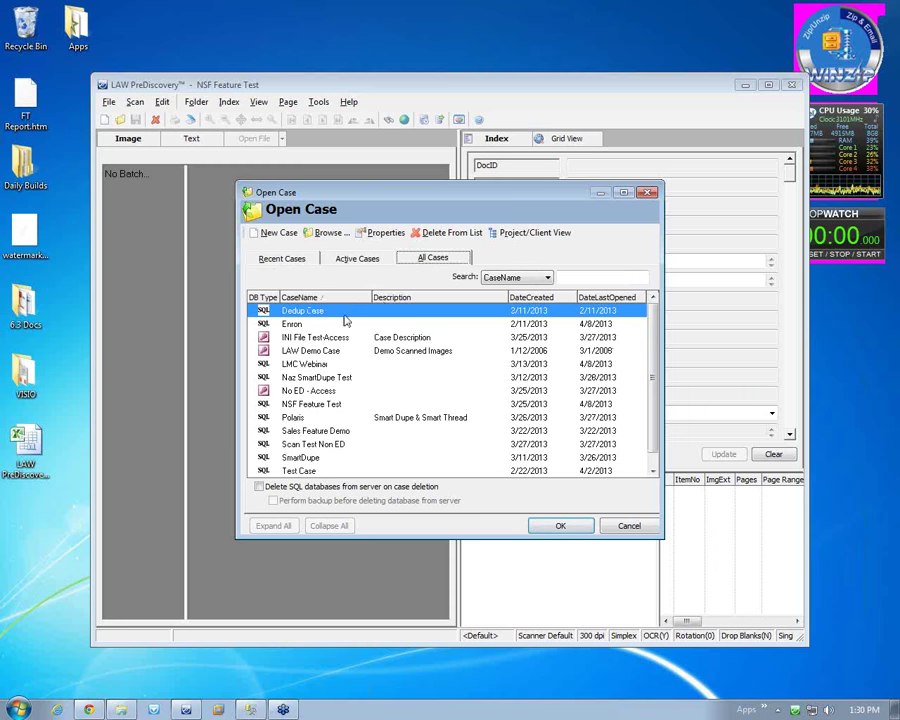
left_click(317, 457)
left_click(318, 432)
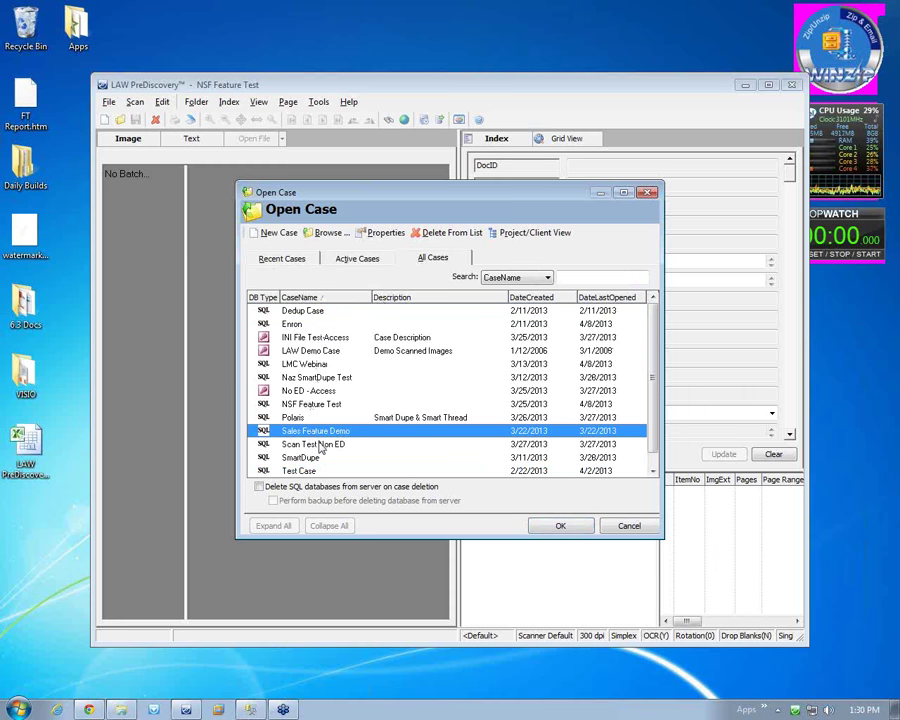
left_click(312, 405)
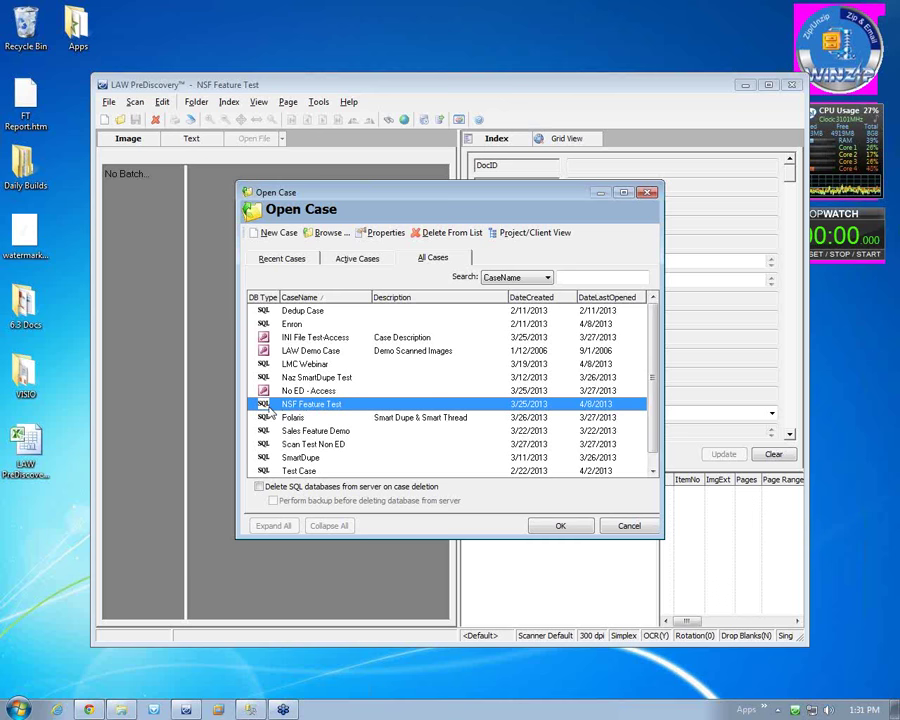
left_click(316, 431)
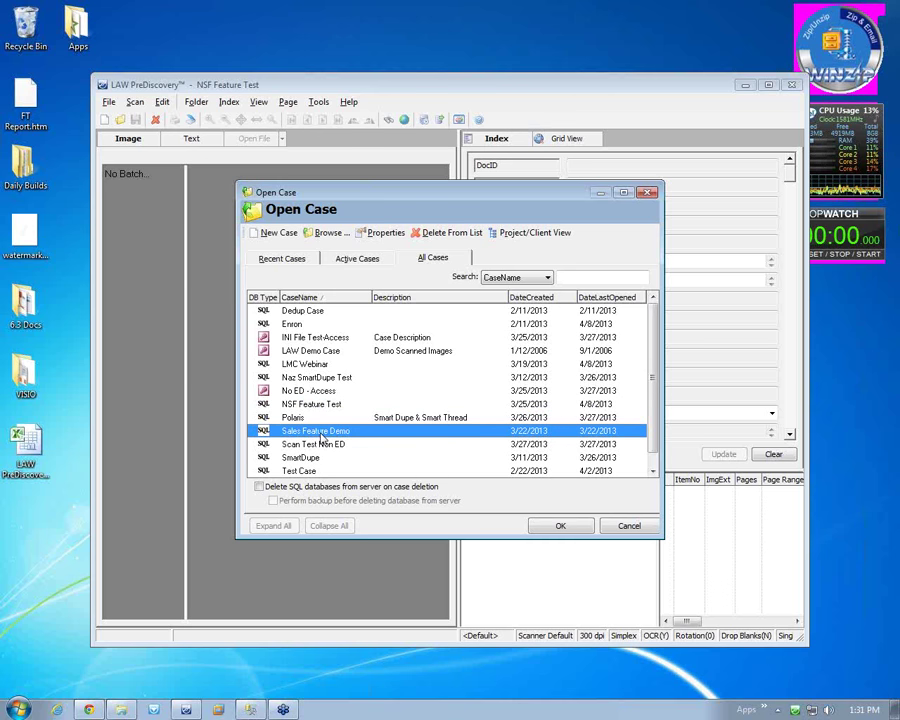
left_click(560, 528)
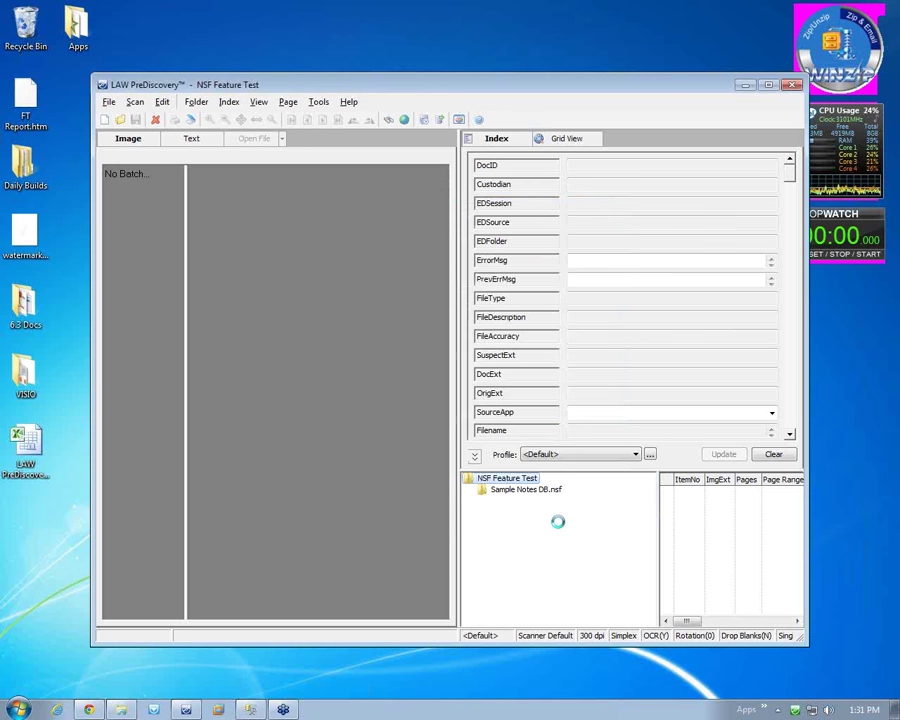
Step: Reopen the Enron case from the recent cases list and nudge the main window left
left_click(109, 101)
left_click(174, 301)
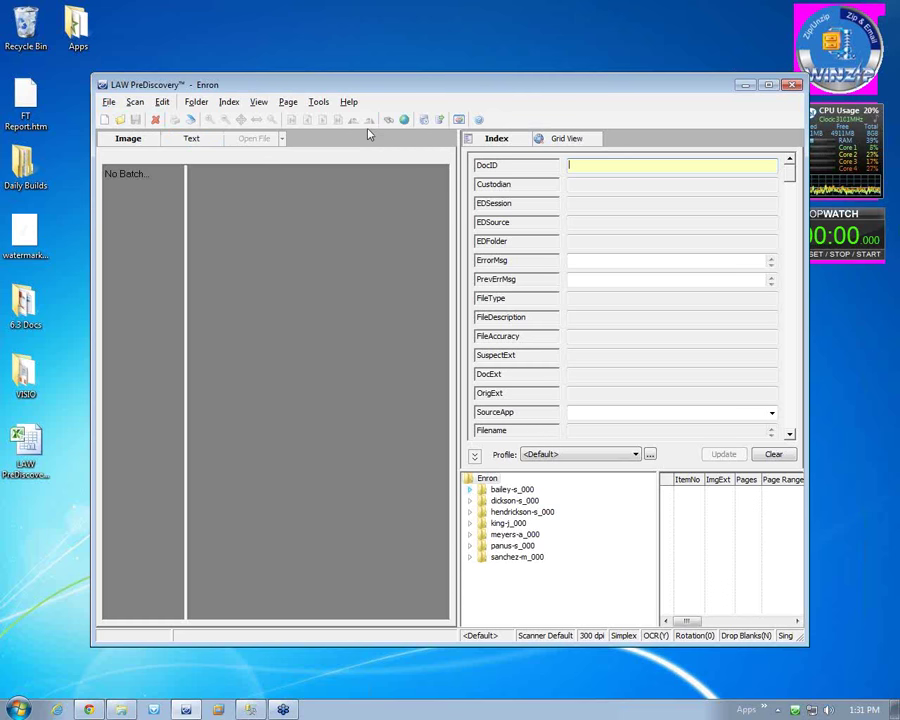
left_click_drag(392, 93, 373, 99)
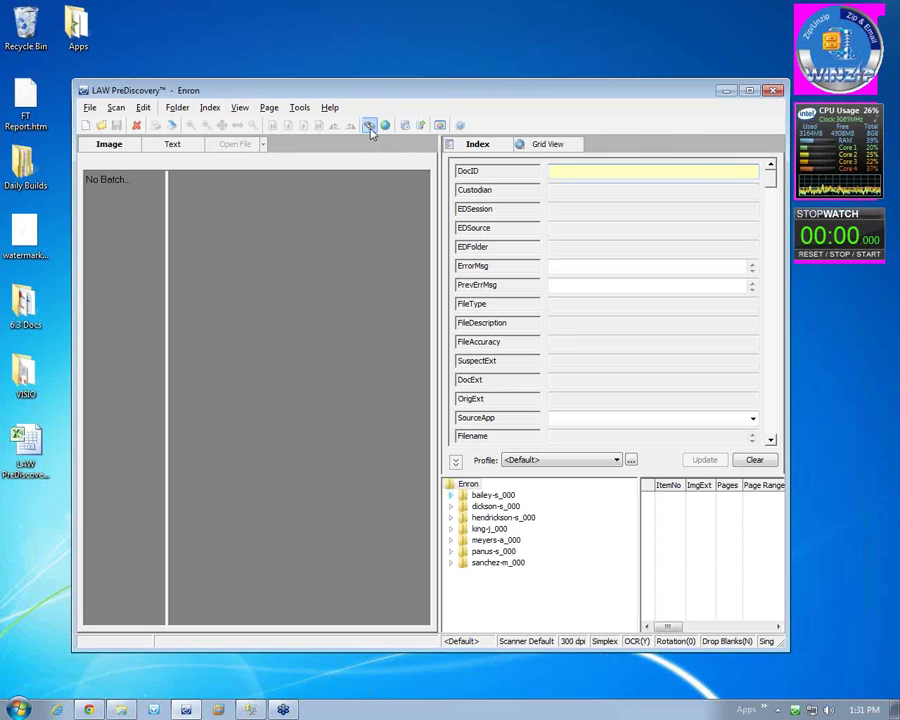
Step: Draft a DocExt Equals PDF query, cancel it, and display all Enron records instead
left_click(370, 127)
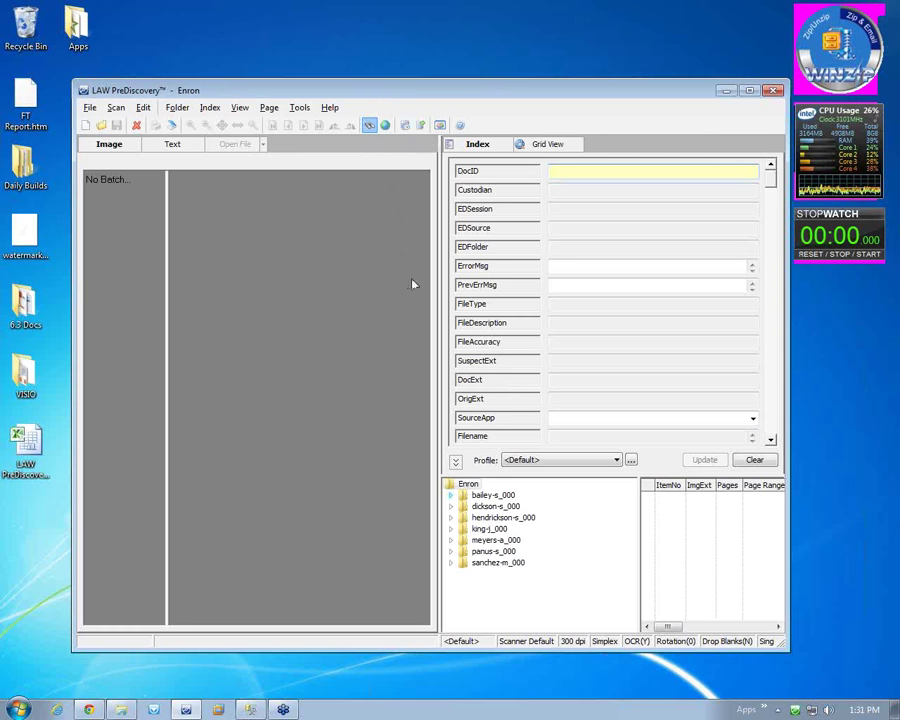
left_click(489, 249)
left_click(339, 252)
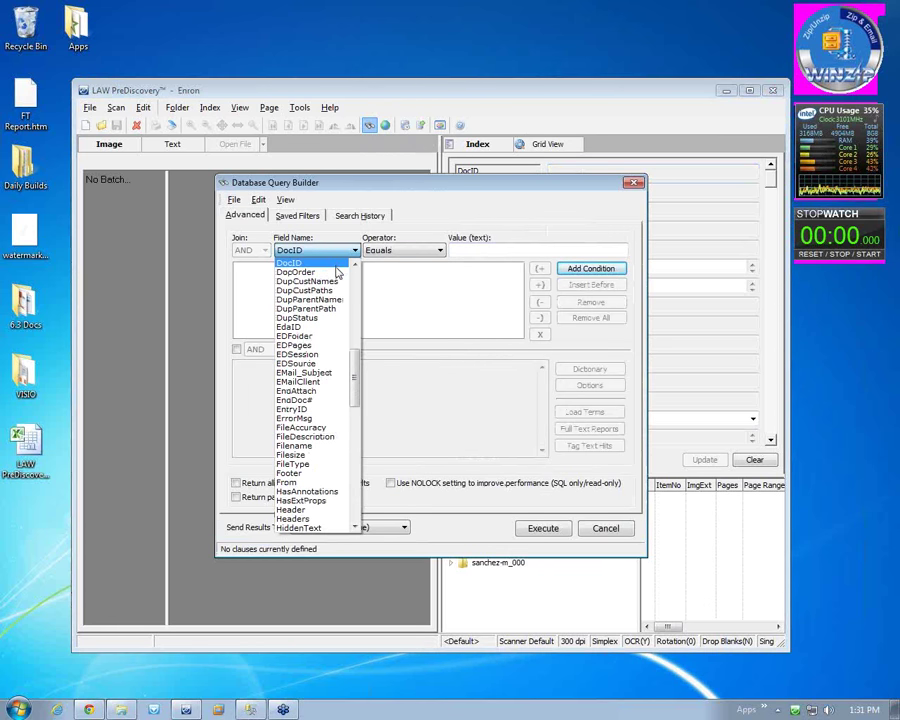
scroll(343, 270, "up", 1)
left_click(344, 264)
left_click(390, 252)
left_click(391, 256)
type("PDF")
key("Escape")
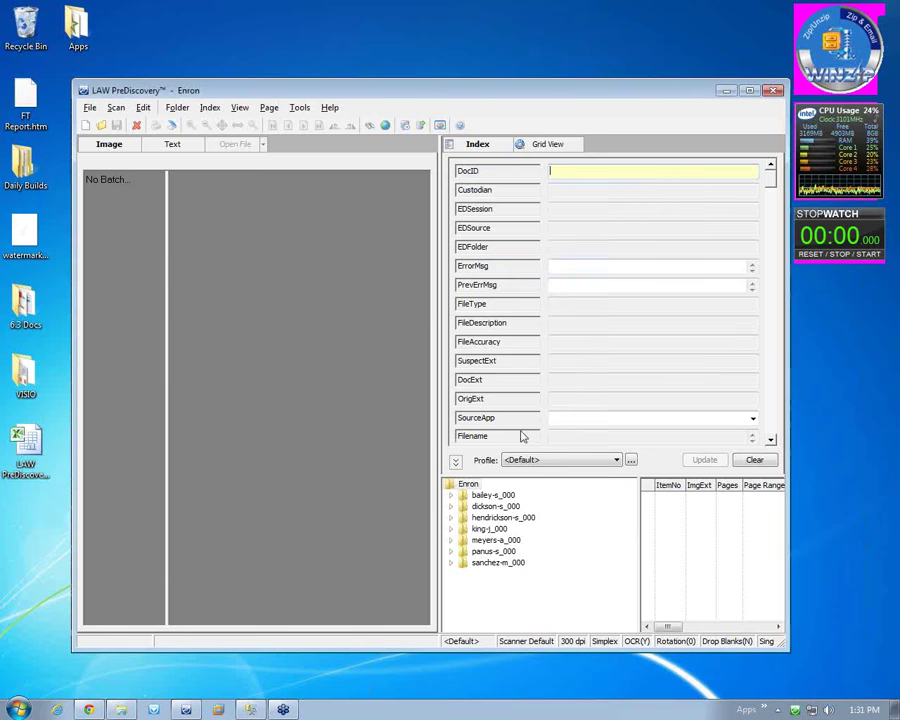
left_click(384, 125)
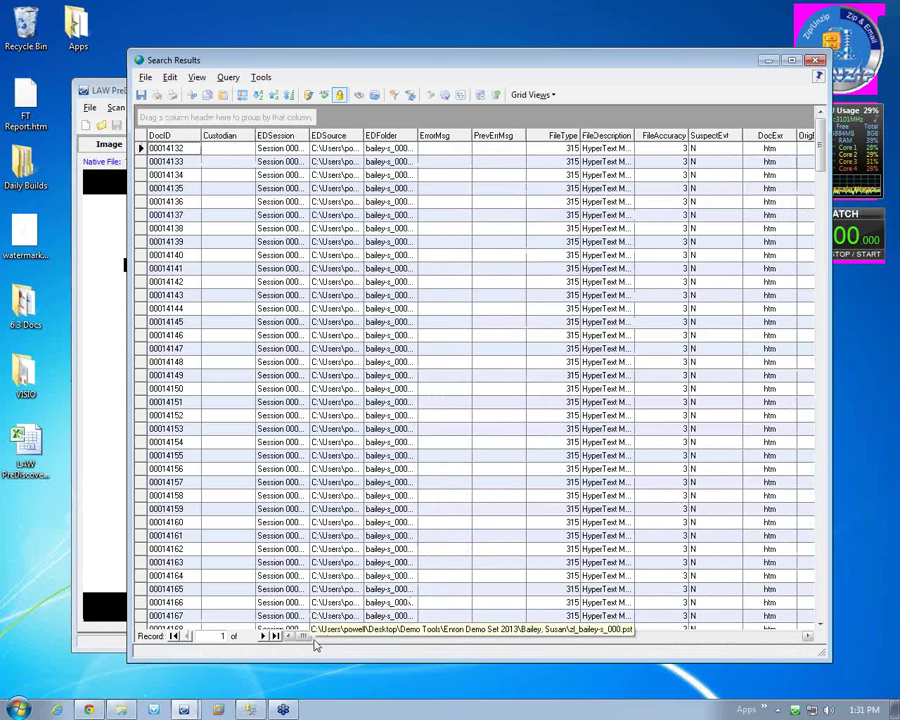
Step: Add the TextXStatus column to the results and exclude records with status C
left_click_drag(305, 629, 811, 648)
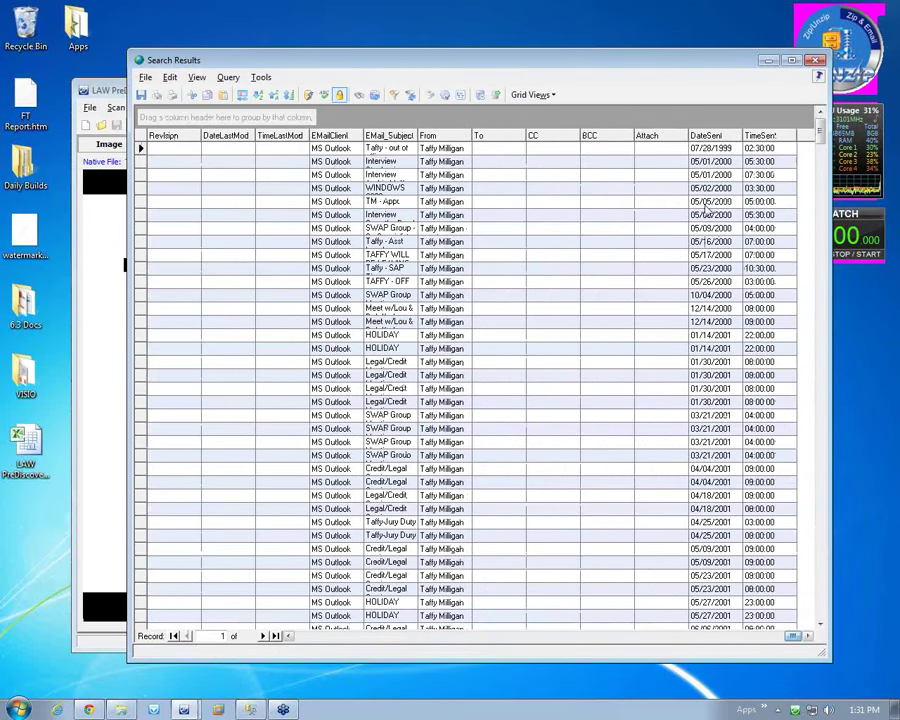
right_click(664, 139)
scroll(729, 280, "up", 3)
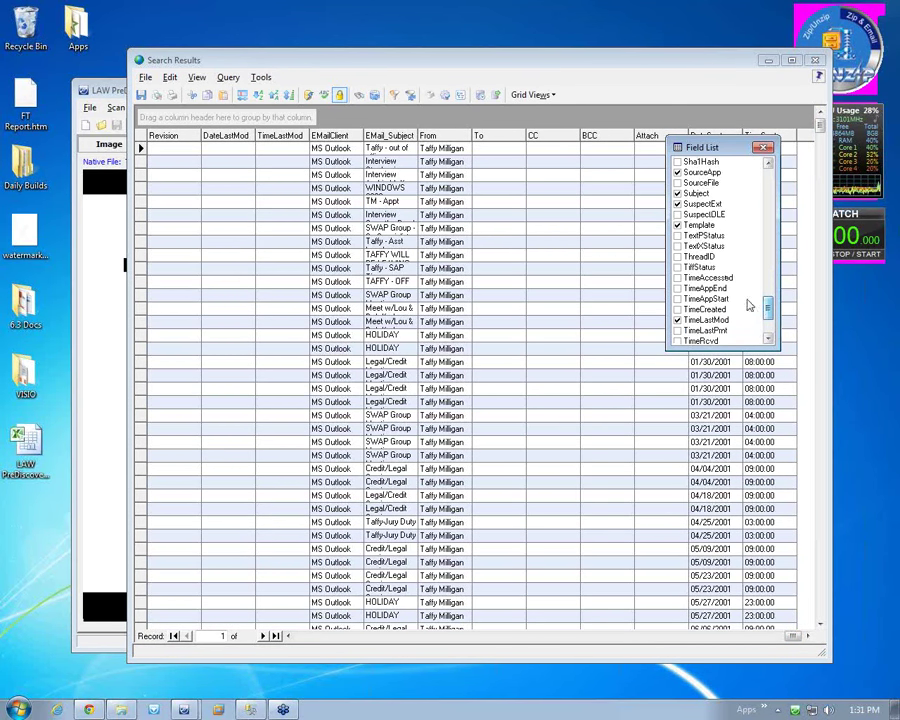
left_click(678, 189)
left_click(764, 147)
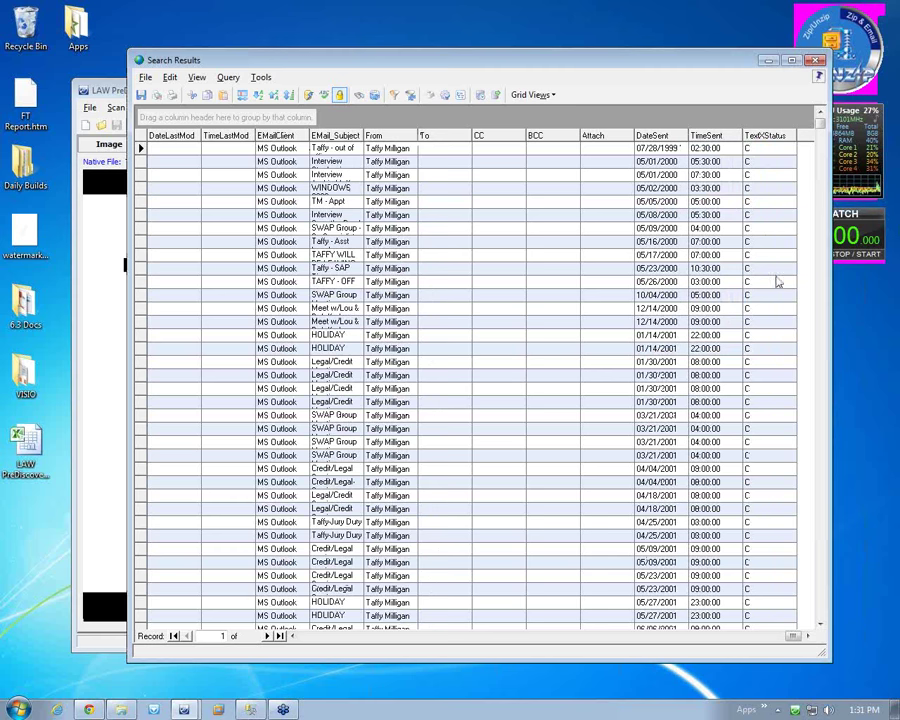
right_click(762, 308)
left_click(789, 334)
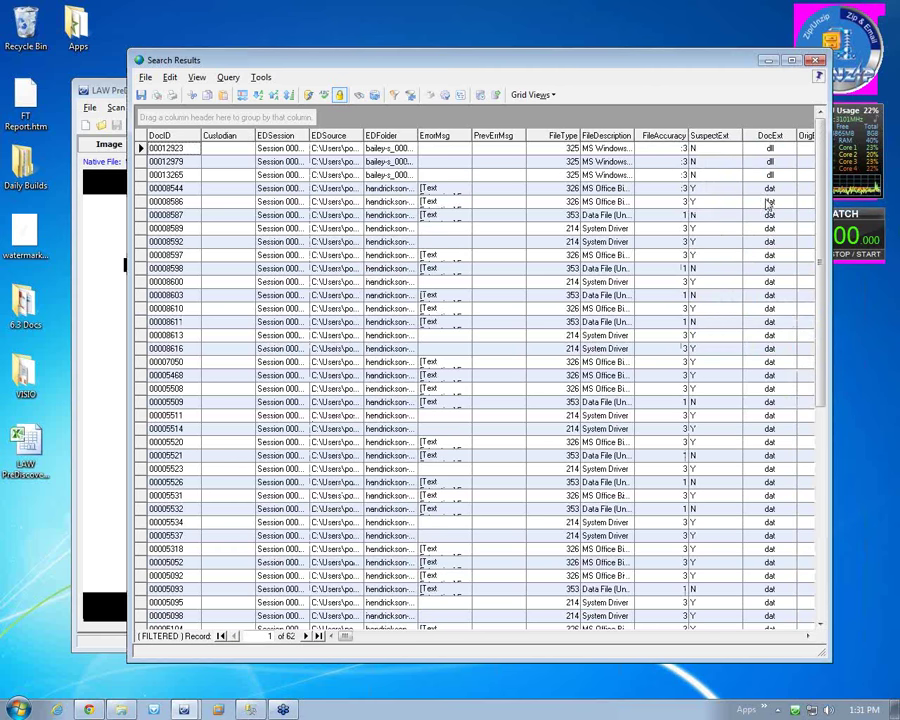
Step: Group results by TextXStatus into E and N, then select record 00009165 in group E
left_click(800, 635)
left_click(800, 636)
left_click(790, 637)
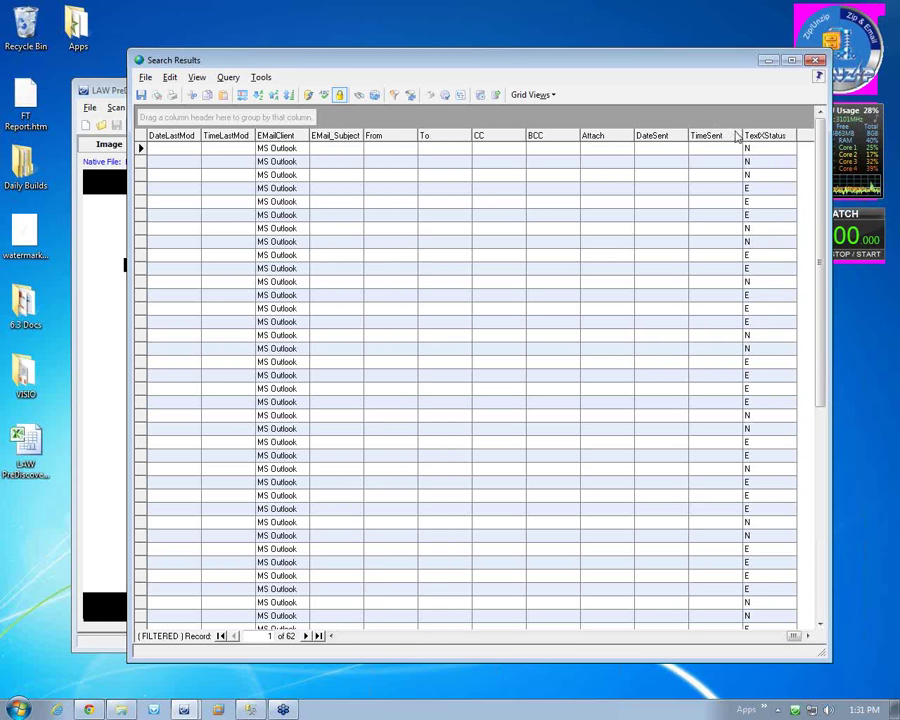
left_click_drag(745, 135, 170, 117)
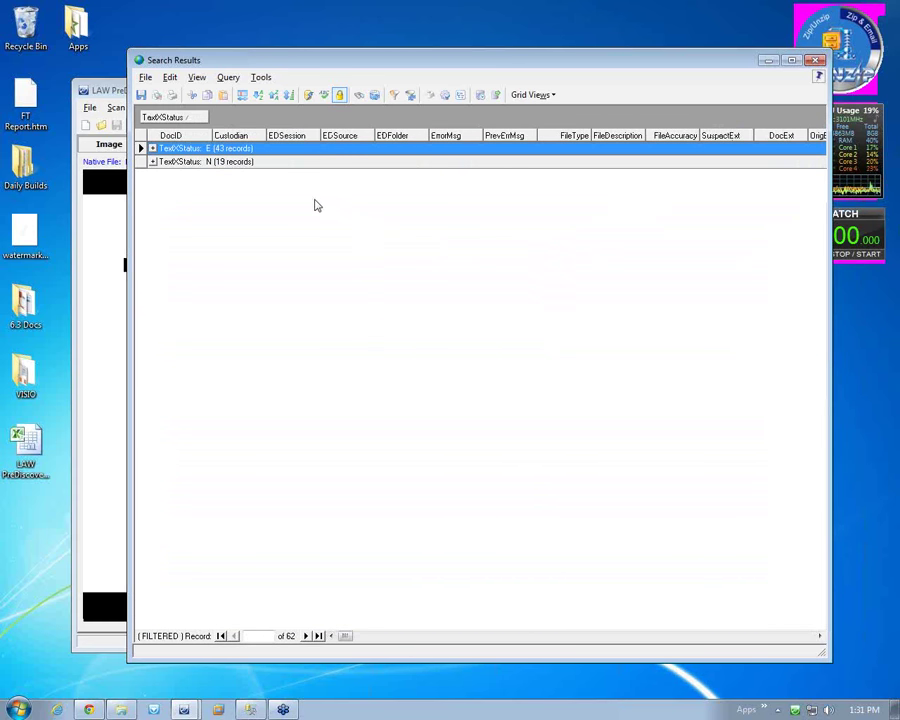
left_click(152, 148)
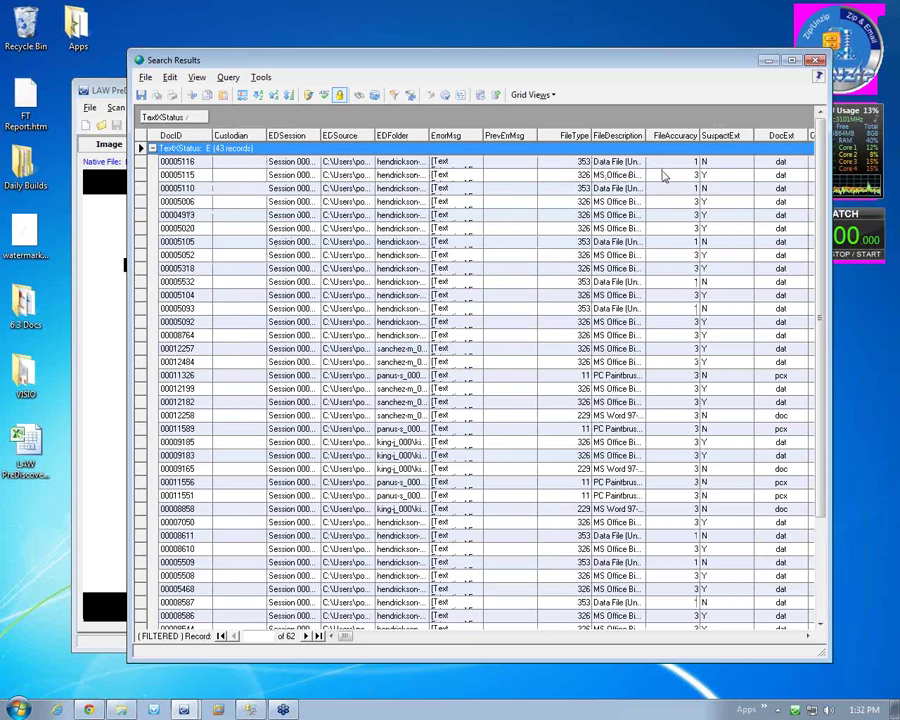
left_click(790, 470)
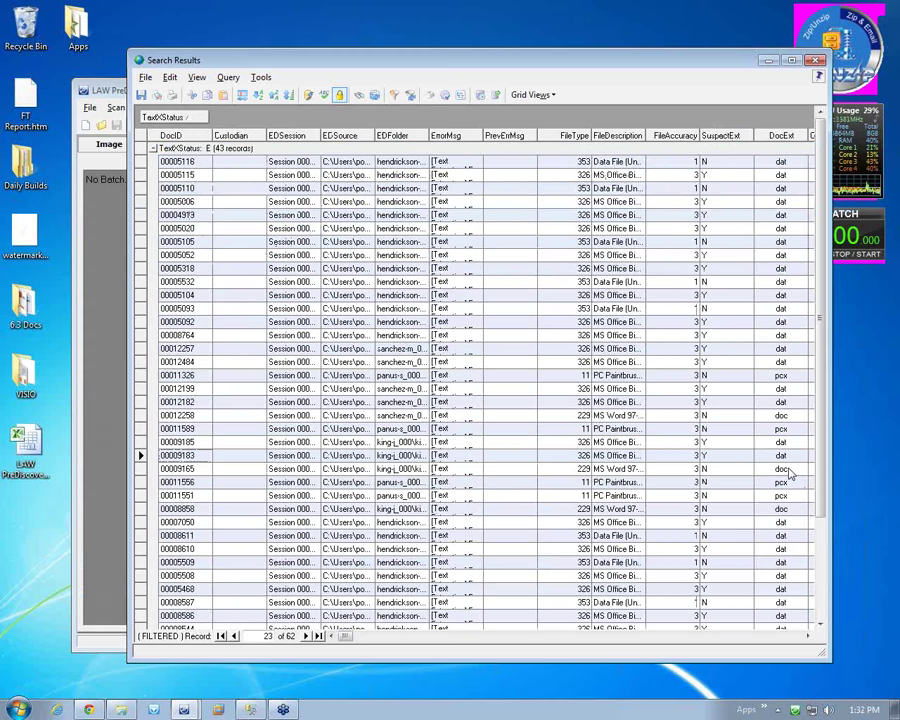
Step: Inspect record 00009165's image and extracted text, then browse other result rows like 00005116
left_click(118, 178)
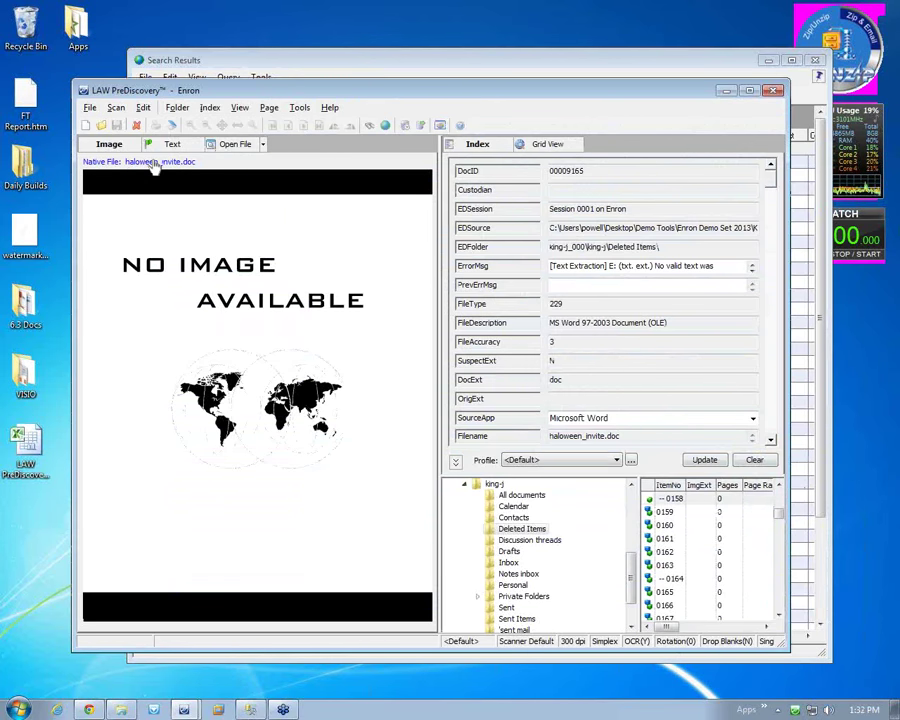
left_click(168, 146)
left_click(126, 144)
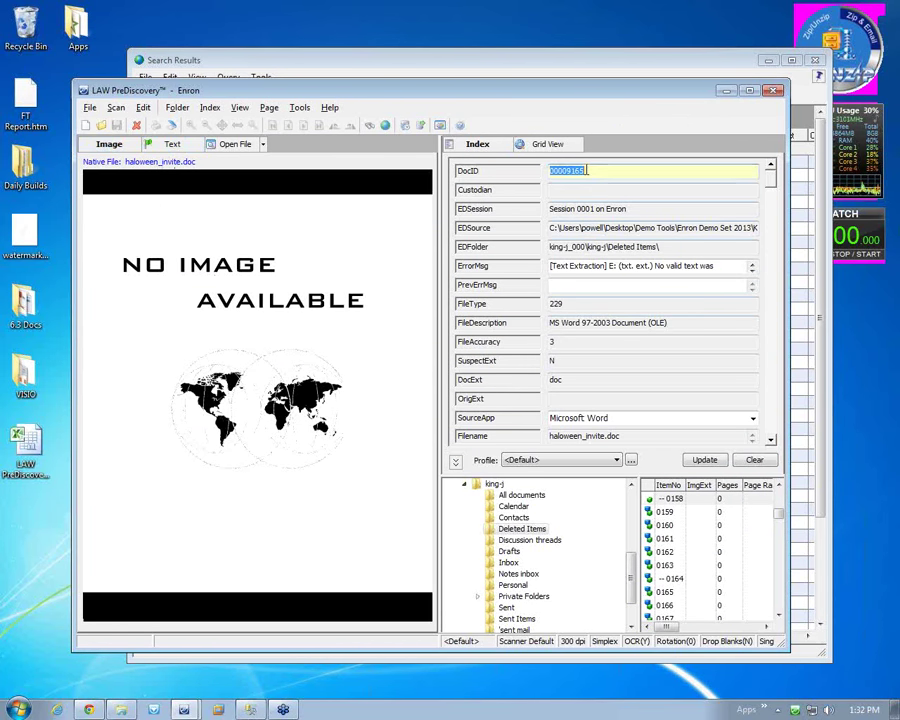
left_click(747, 62)
right_click(158, 161)
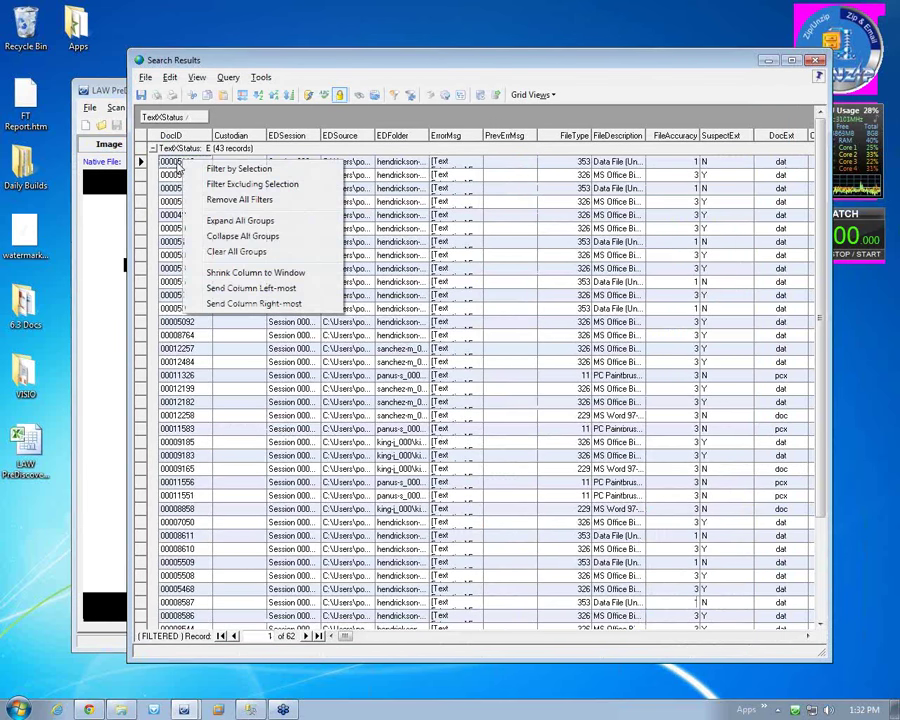
double_click(157, 162)
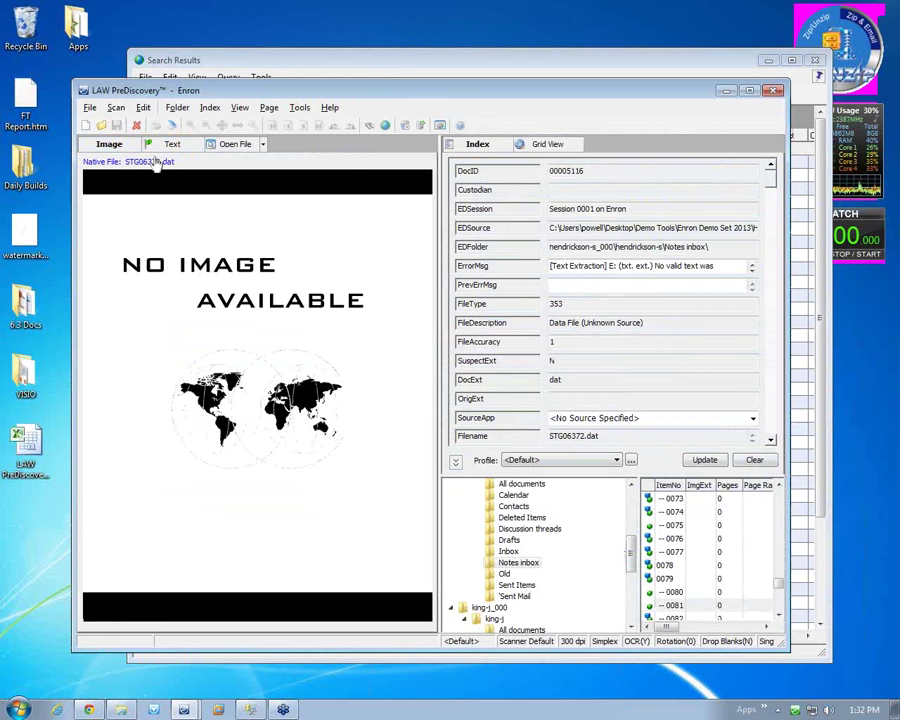
key("alt+Tab")
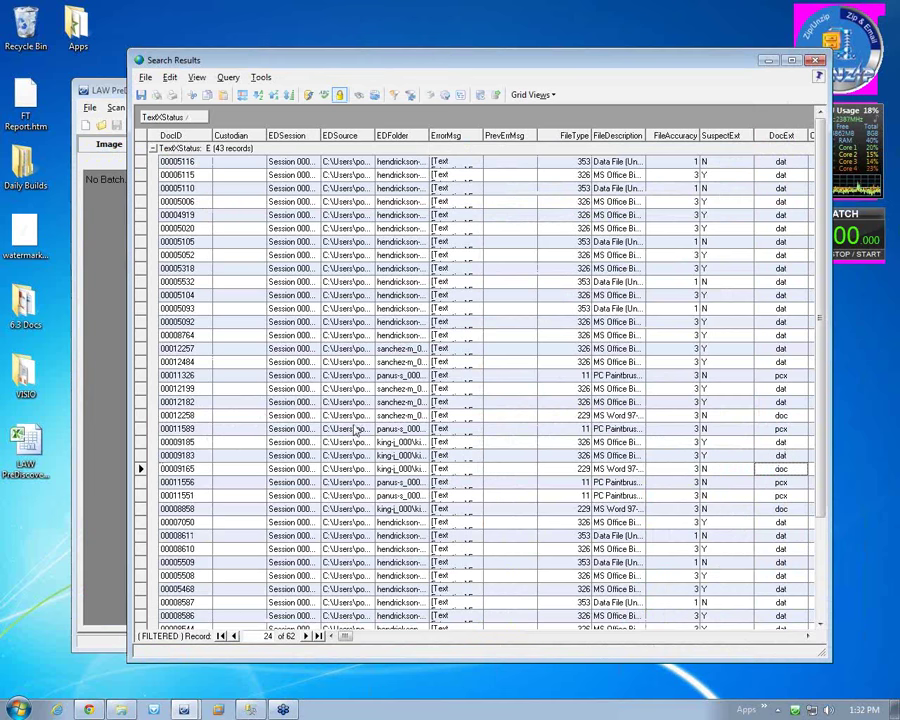
left_click(191, 457)
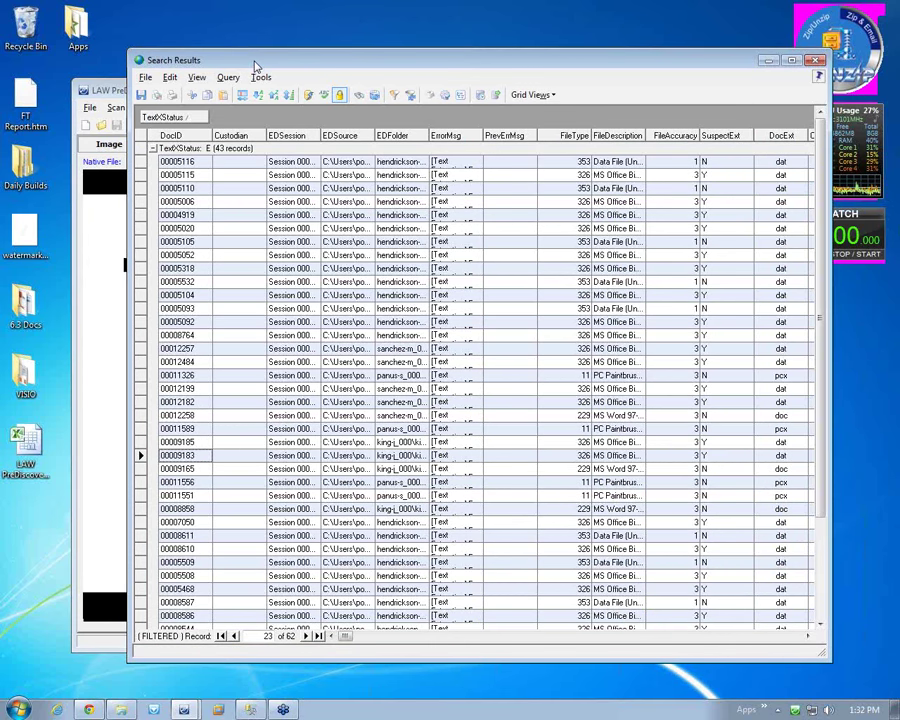
left_click_drag(254, 66, 297, 86)
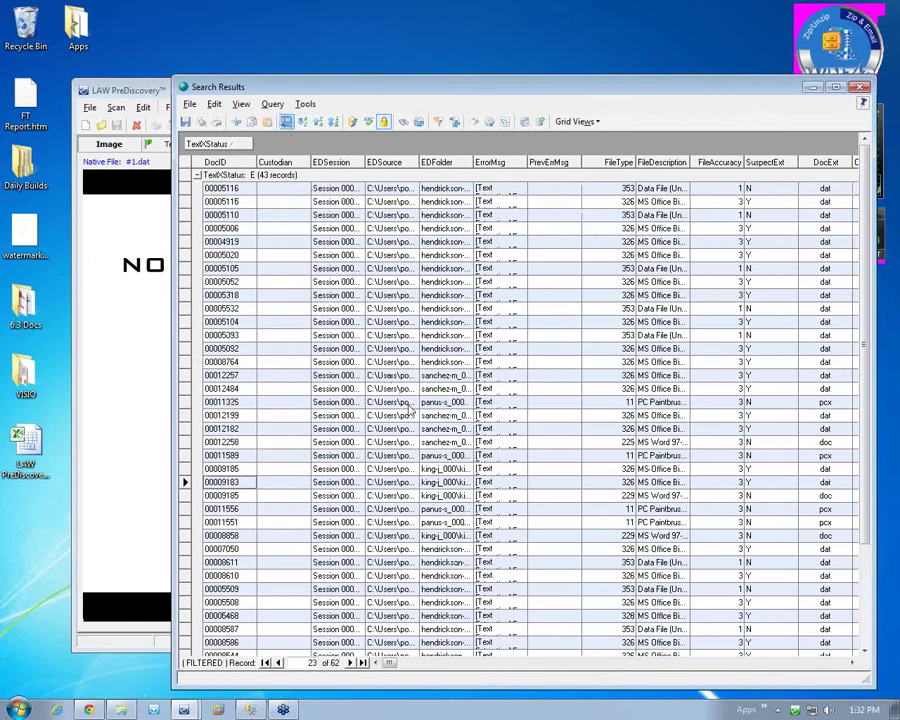
Step: Filter the search results by selection down to record 00009165 and open Batch Processing
left_click(830, 497)
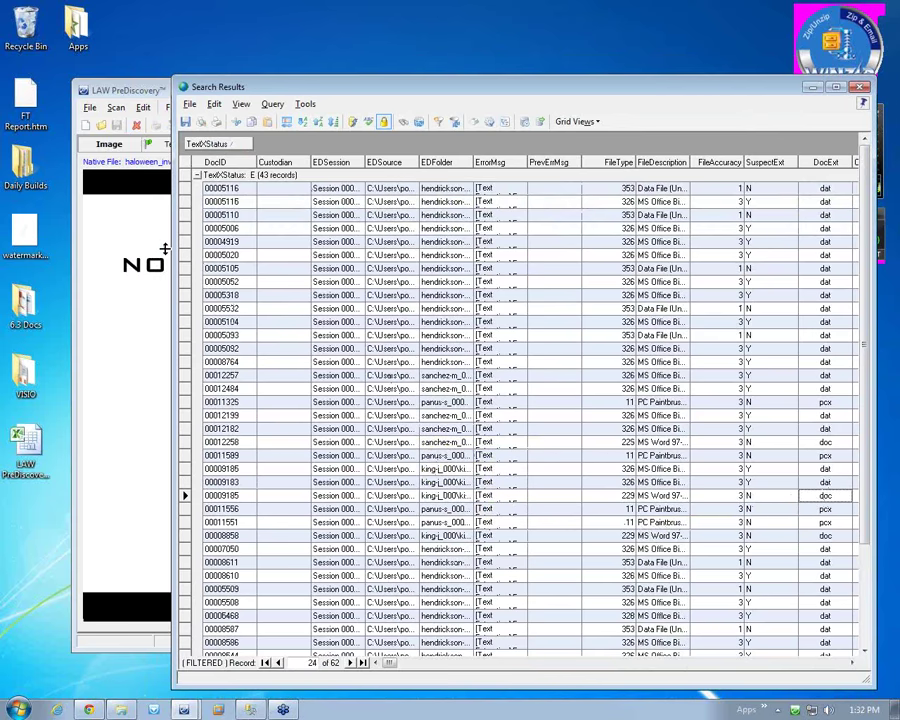
right_click(190, 496)
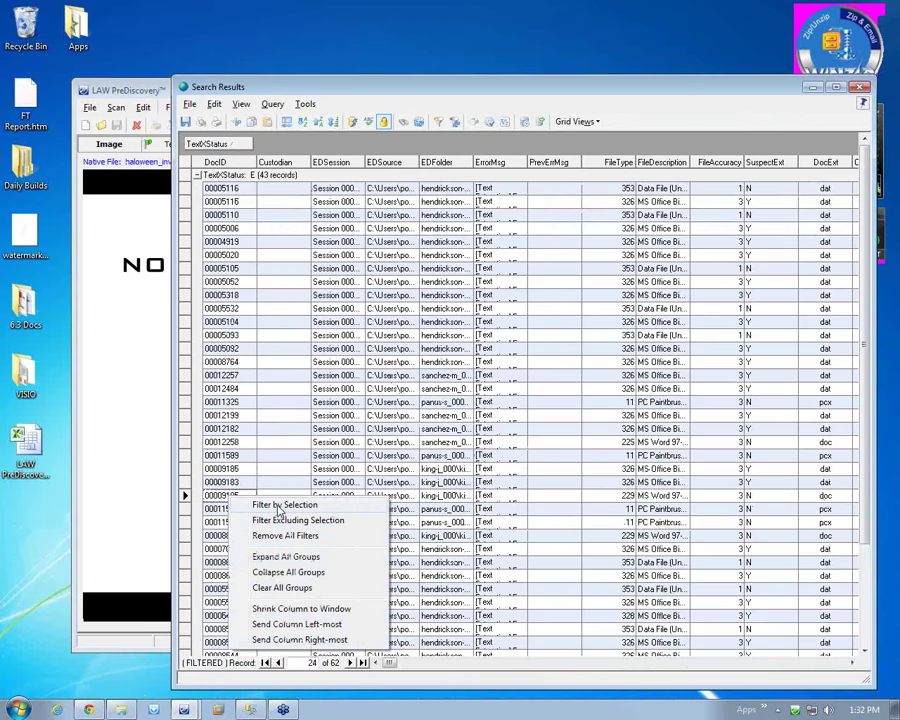
left_click(215, 502)
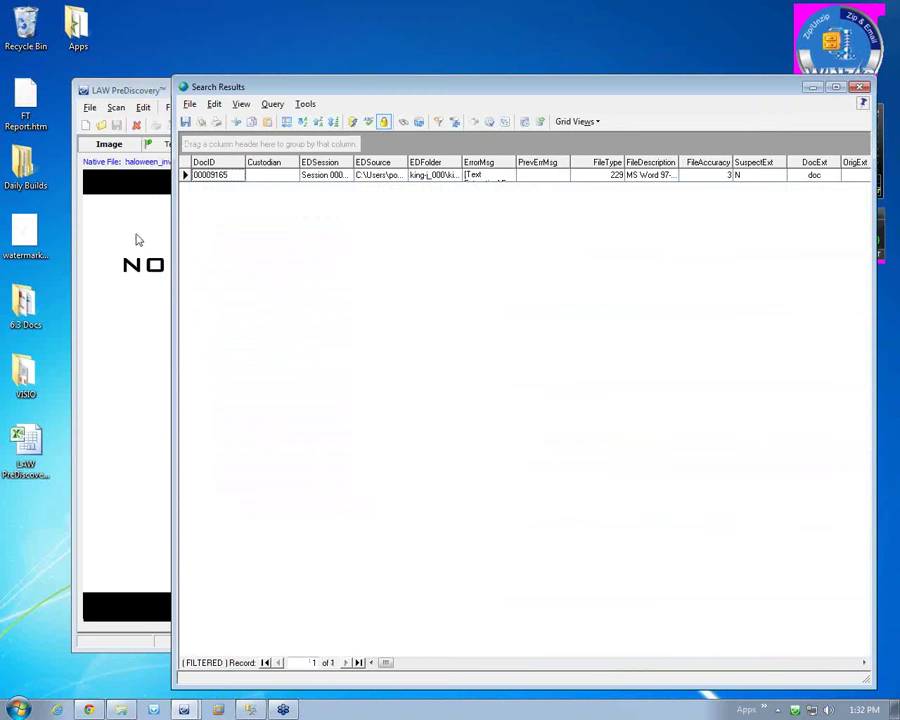
left_click(524, 121)
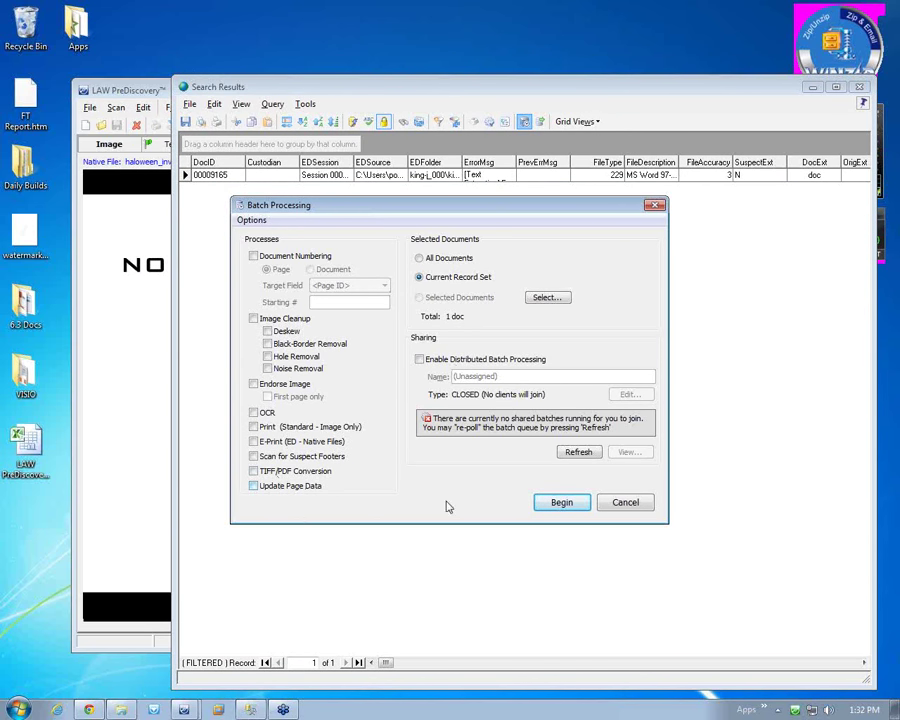
Step: Cancel Batch Processing, then switch between the main window and the single-record results
left_click(627, 503)
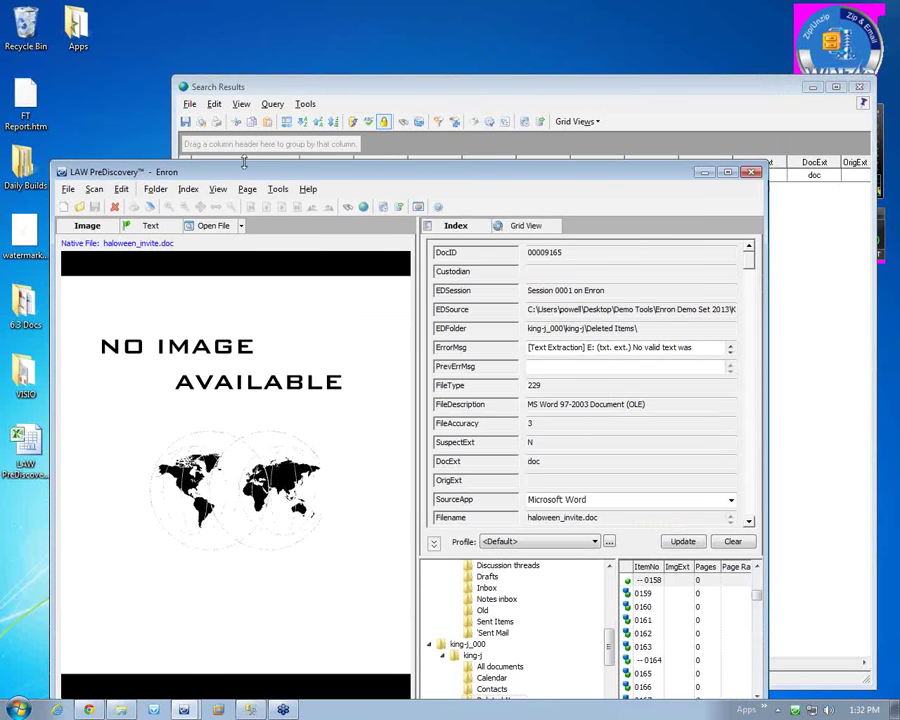
left_click_drag(234, 162, 240, 77)
left_click(771, 99)
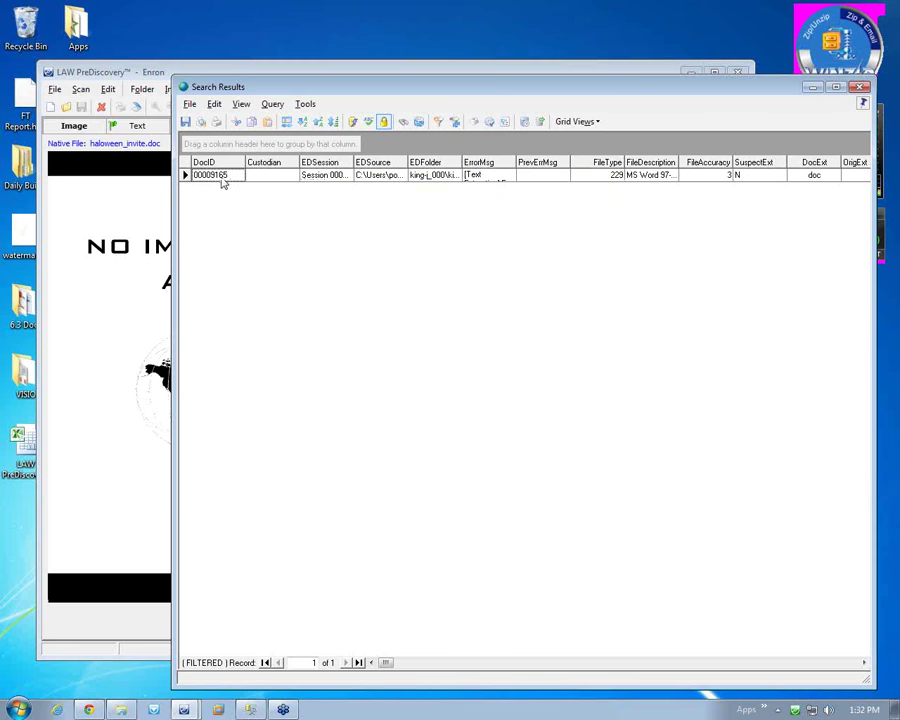
left_click(131, 160)
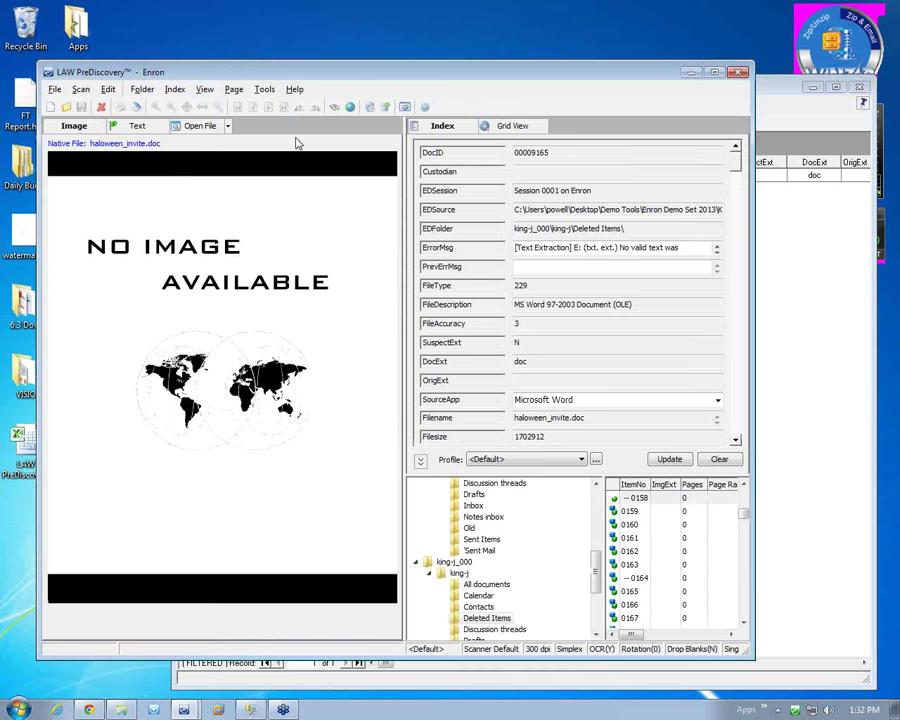
left_click(368, 105)
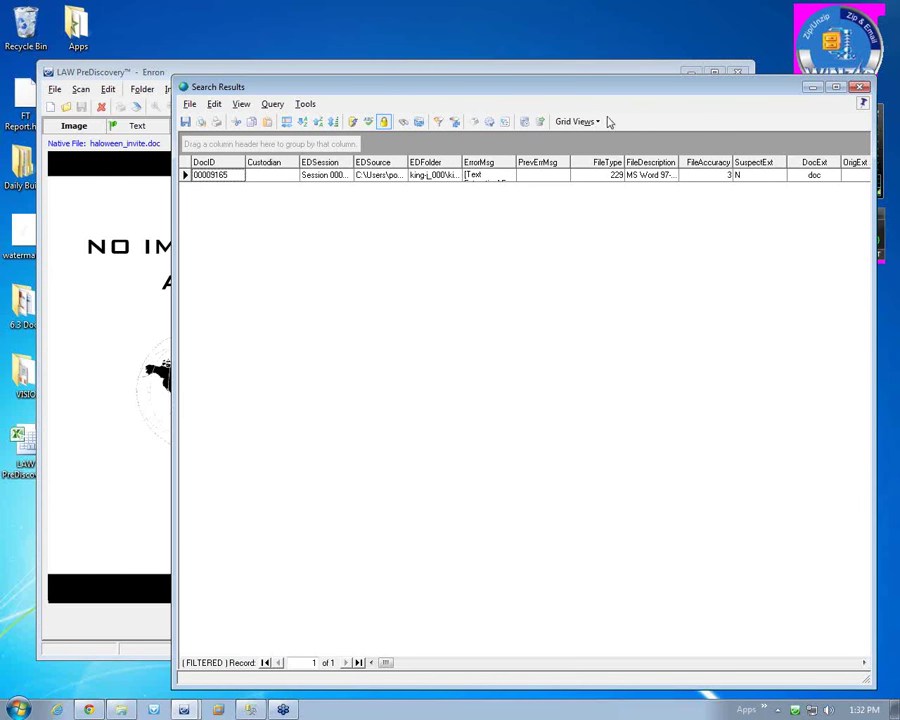
Step: Batch-convert record 00009165 via TIFF/PDF Conversion using the easyPDF SDK 7 driver
left_click(524, 121)
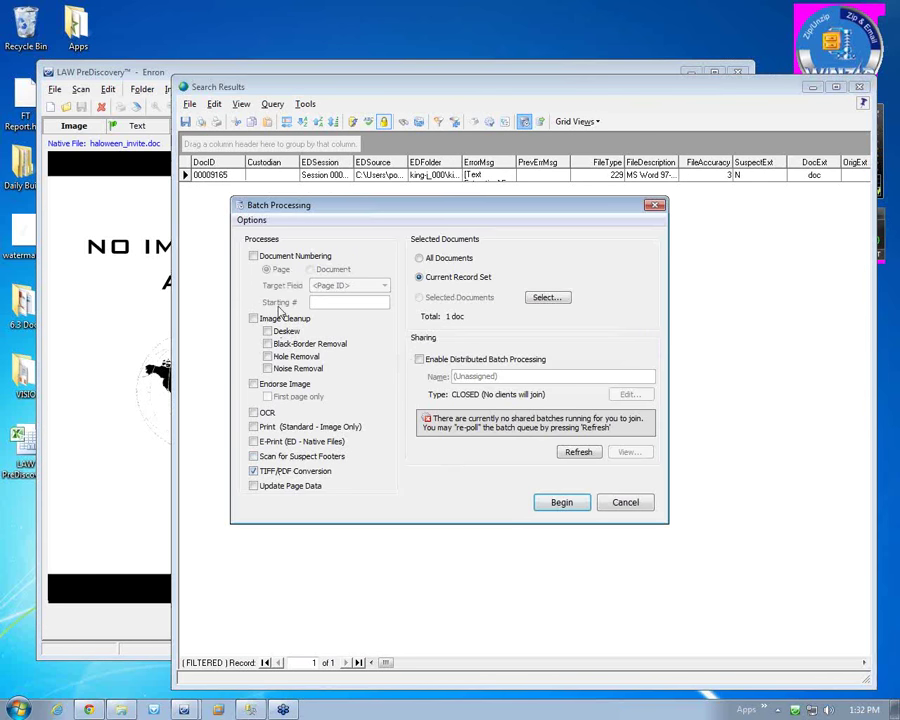
left_click(251, 219)
left_click(285, 296)
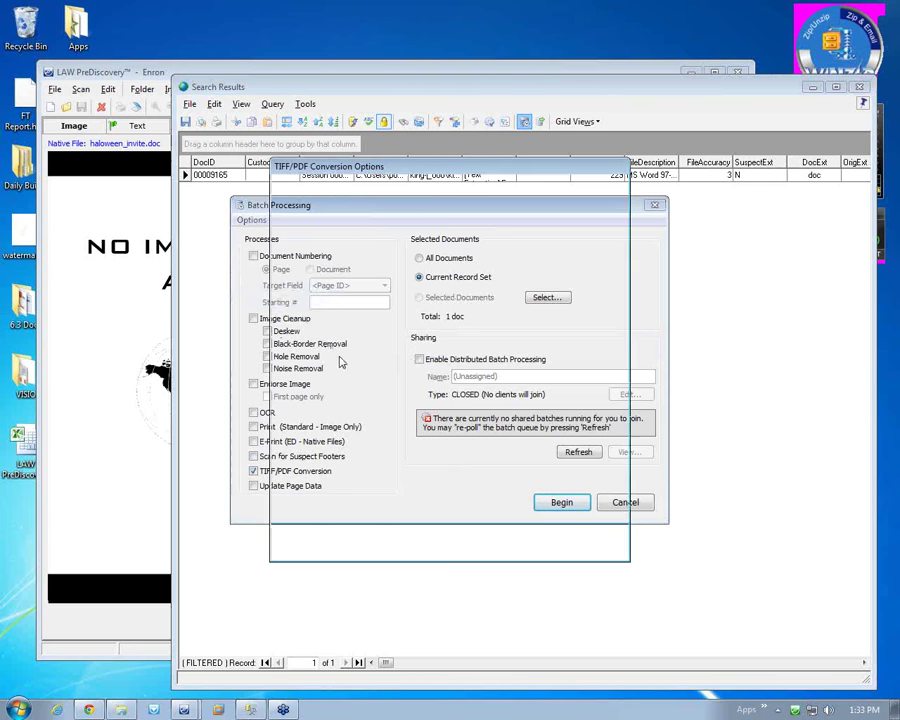
left_click(471, 222)
left_click(466, 235)
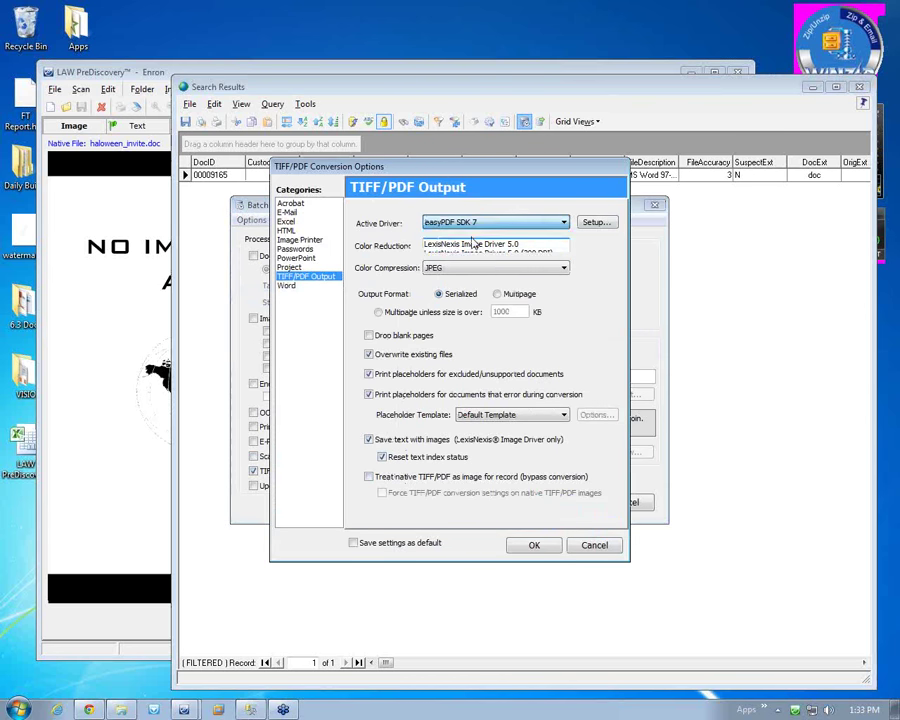
left_click(535, 546)
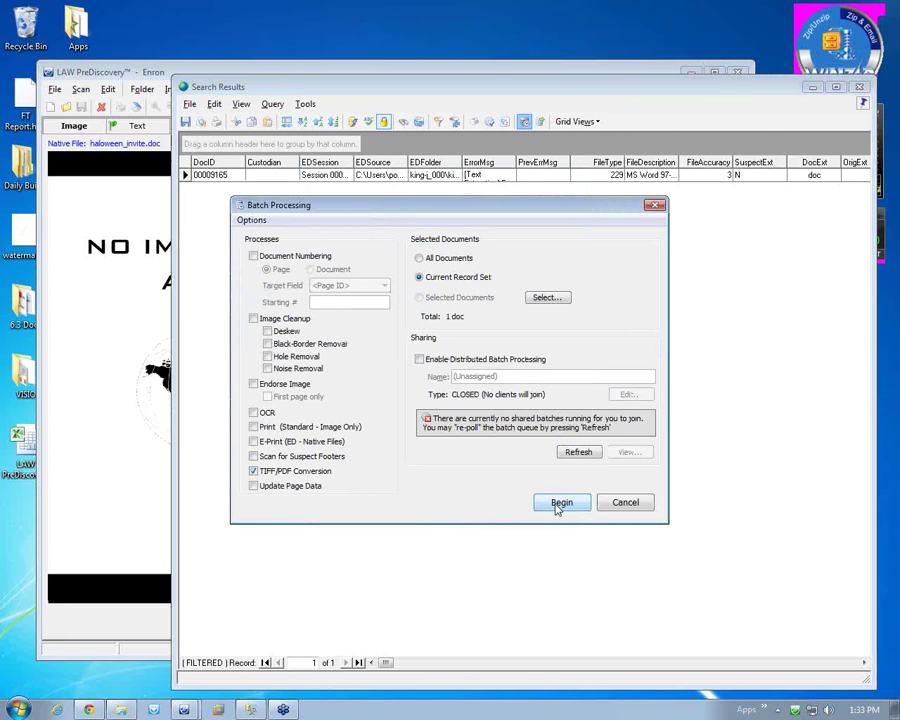
left_click(558, 505)
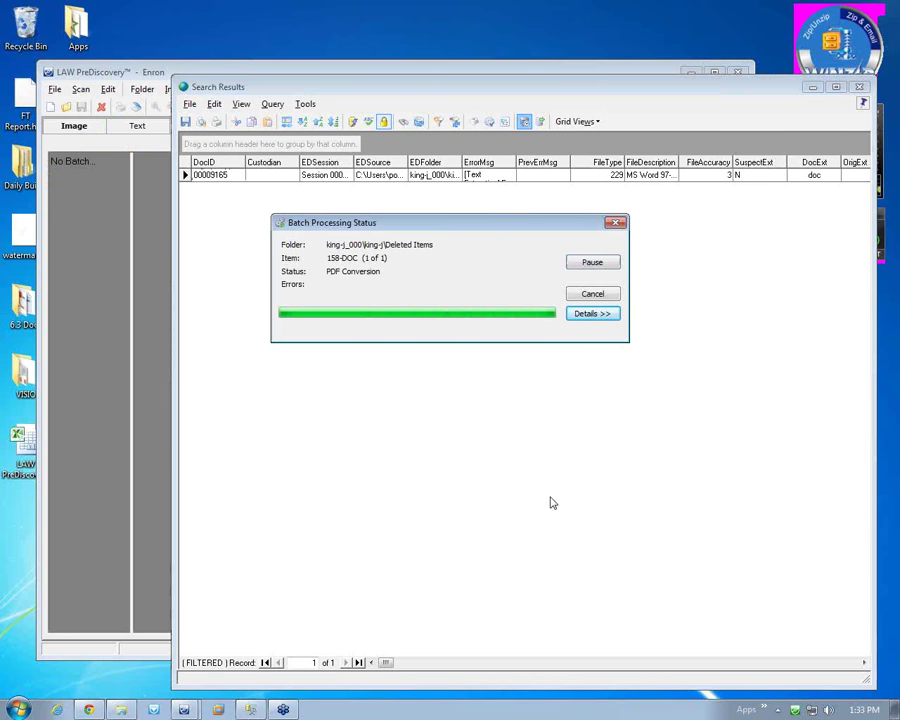
left_click(520, 422)
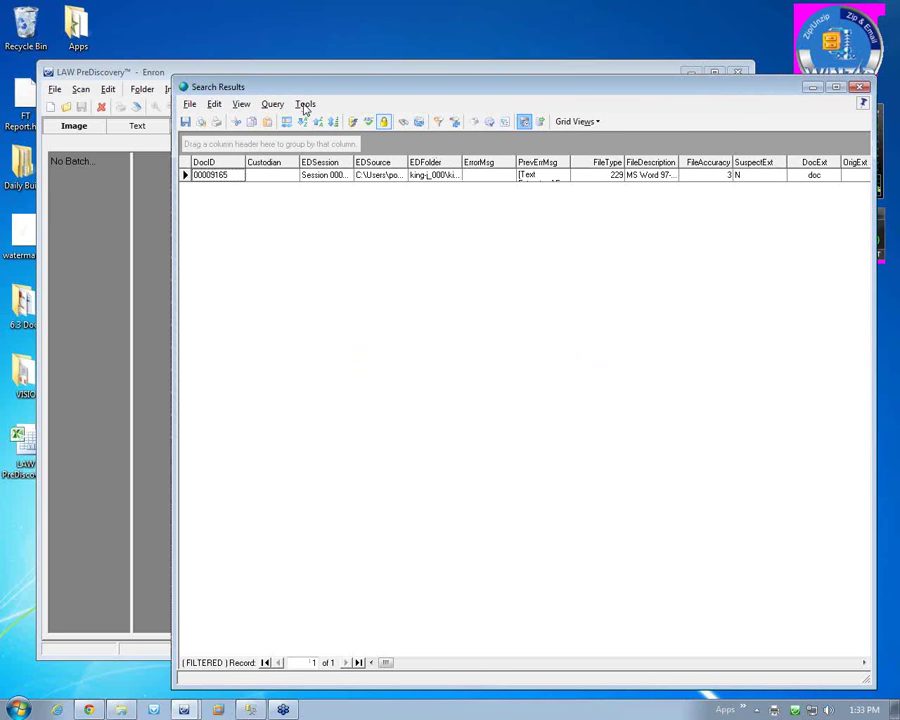
Step: Fit the Halloween invitation image, then select item 0159, FW: PIRA.htm, with DocID 00009166
left_click(149, 201)
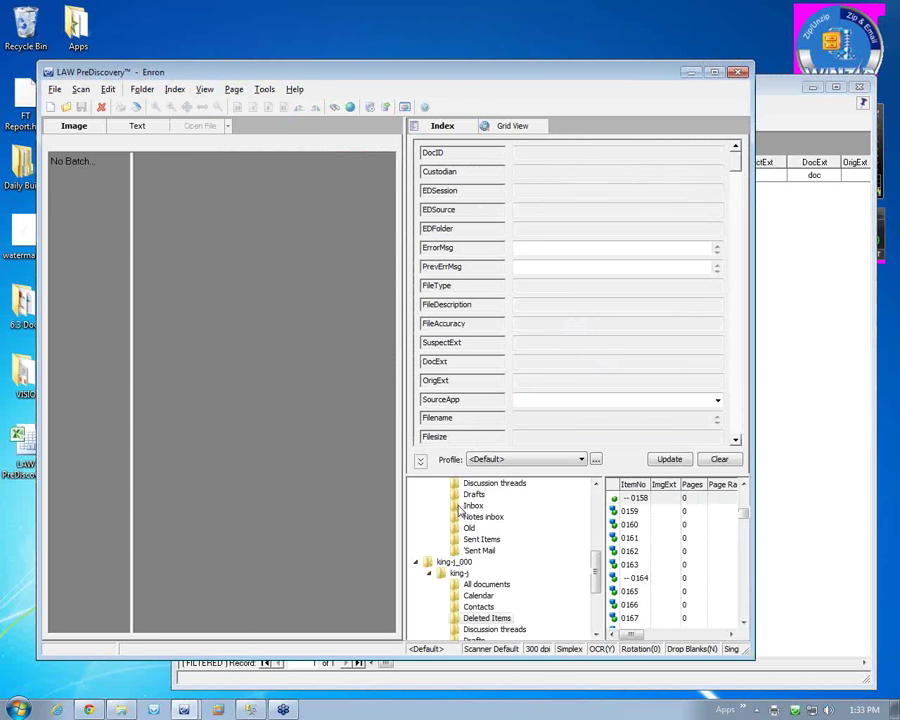
left_click(645, 497)
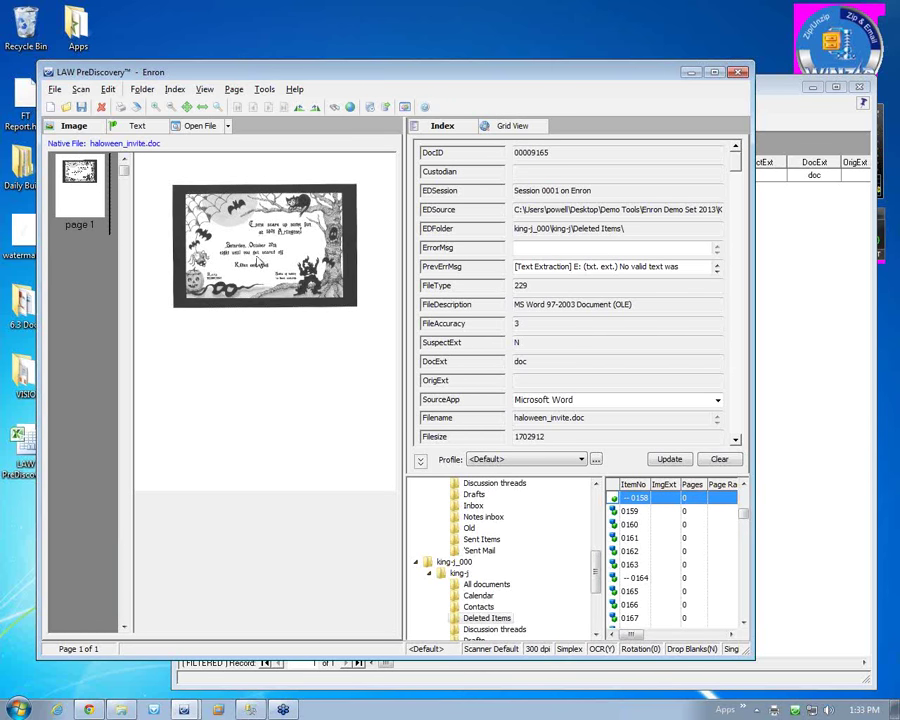
left_click(232, 228)
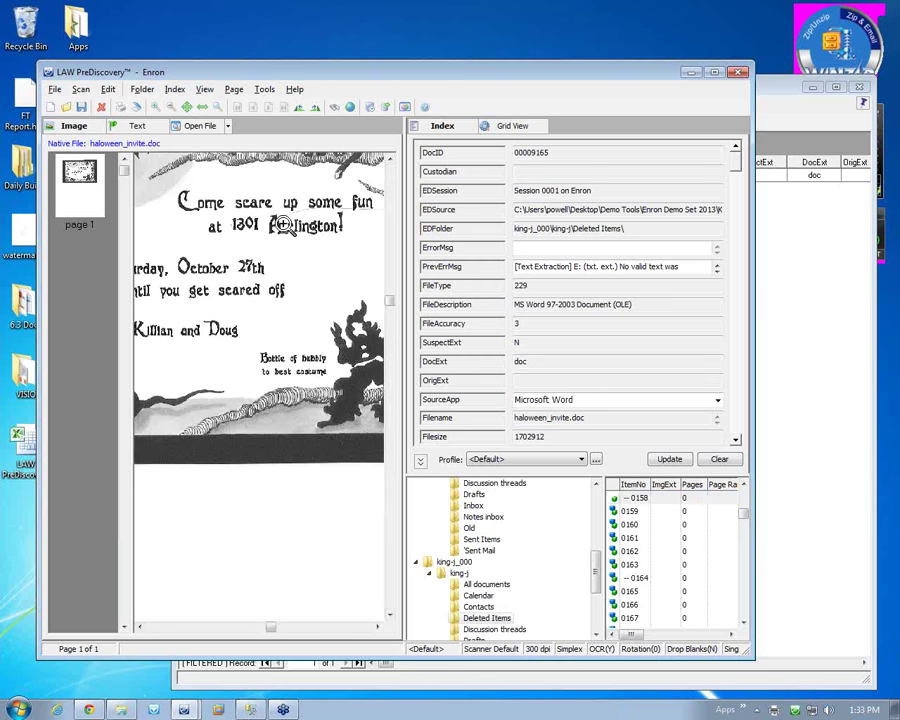
right_click(198, 158)
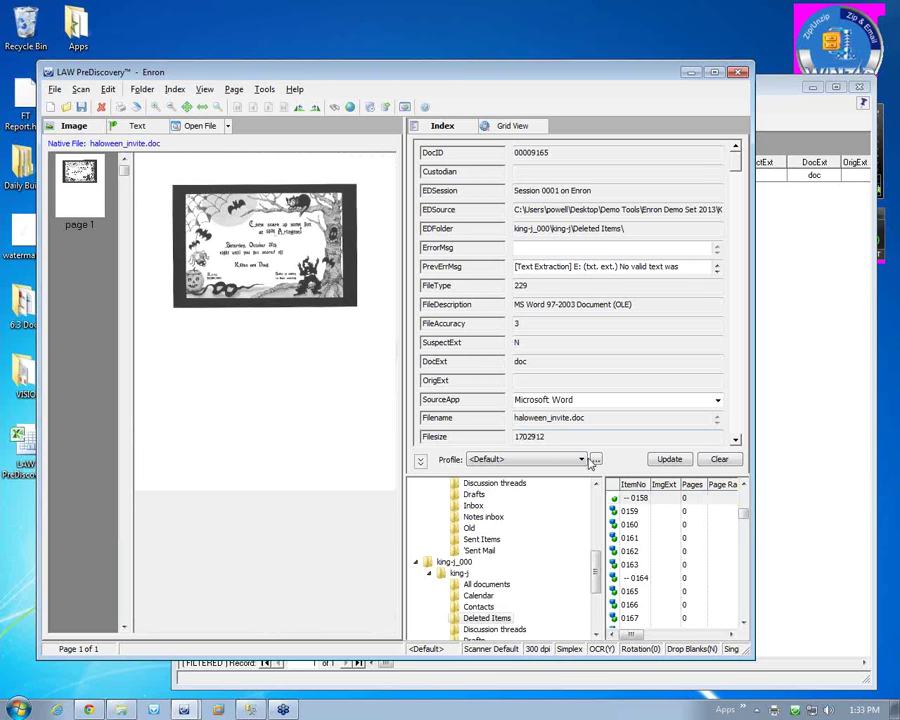
left_click(630, 511)
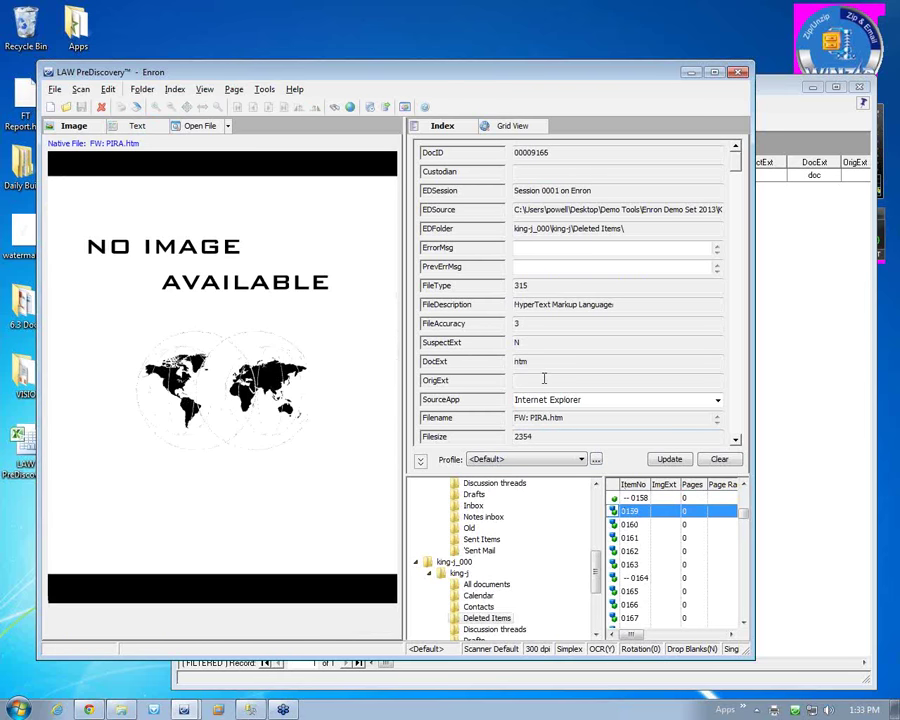
left_click(568, 151)
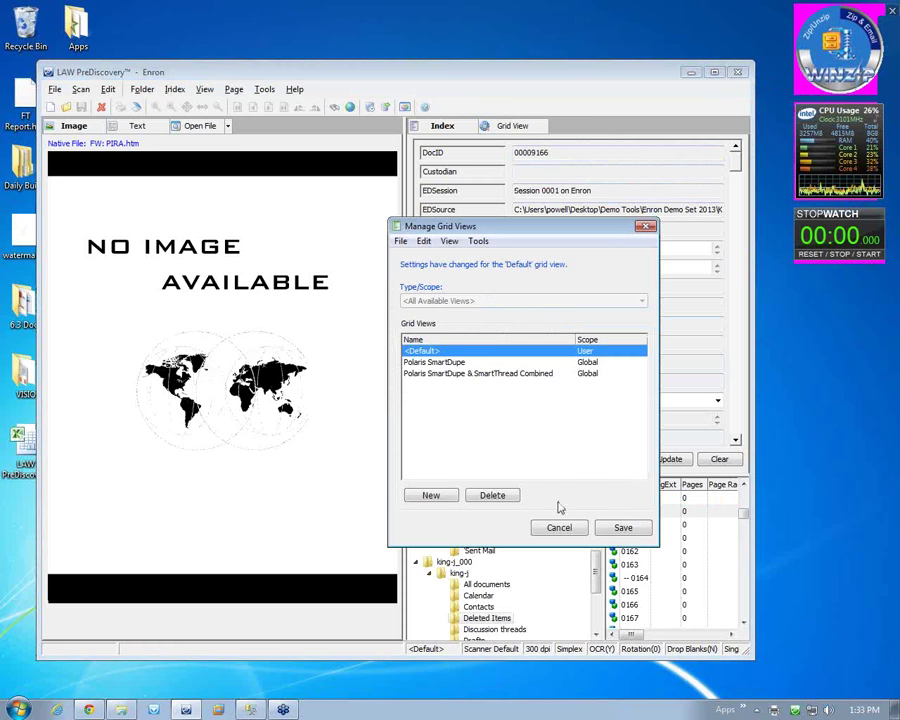
Step: Dismiss the grid views prompt and run a Query Builder search for DocID Equals 00009166
left_click(565, 529)
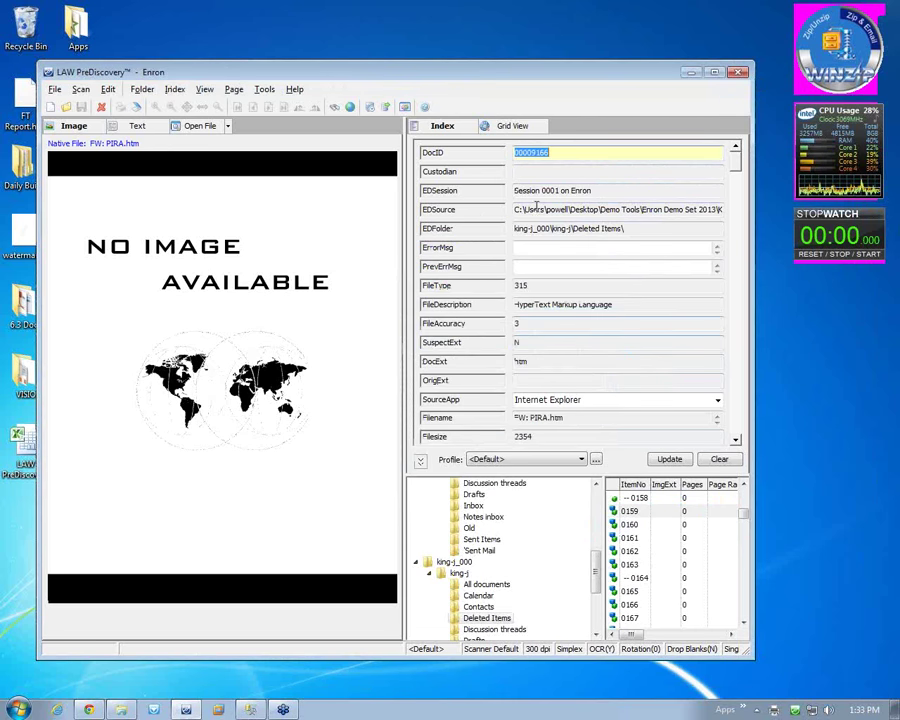
left_click(333, 106)
double_click(516, 244)
type("00009156")
left_click(299, 244)
left_click(290, 264)
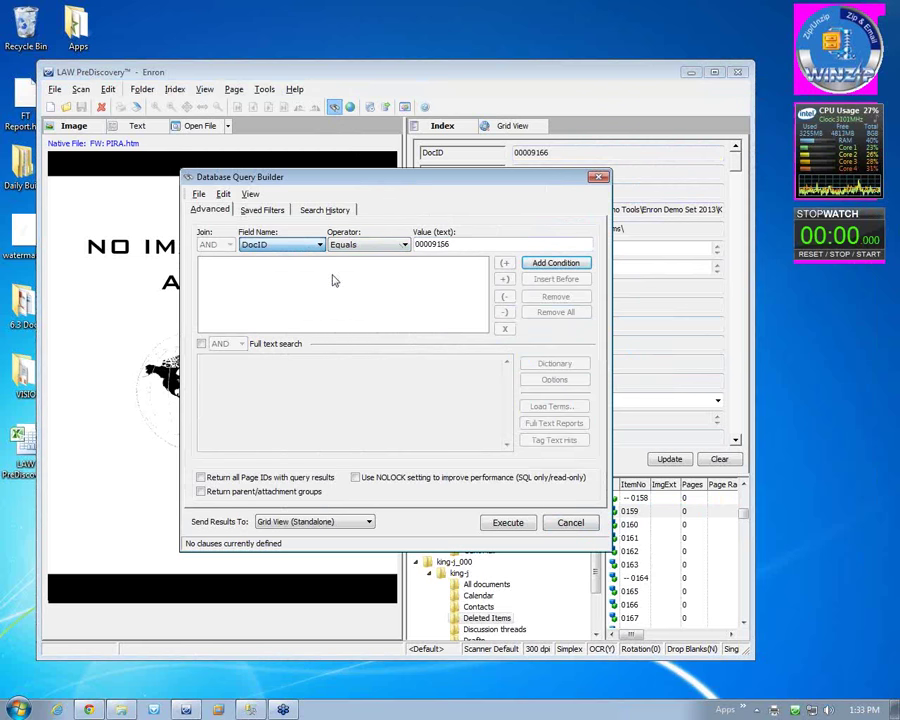
left_click(545, 264)
left_click(506, 522)
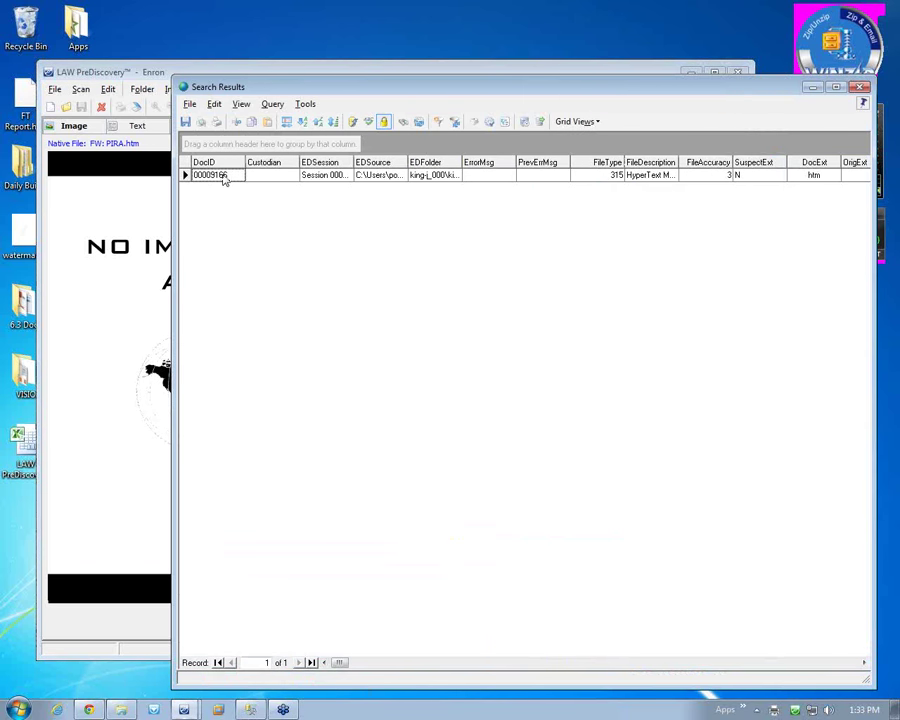
Step: Batch-convert the found FW: PIRA record to PDF using TIFF/PDF Conversion with its options
left_click(305, 104)
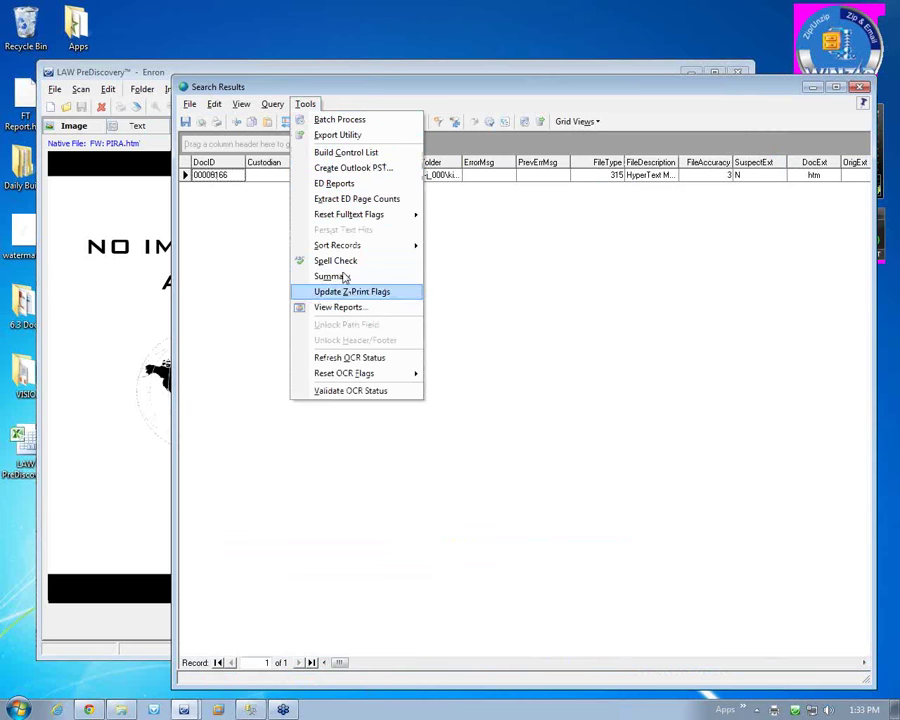
left_click(345, 120)
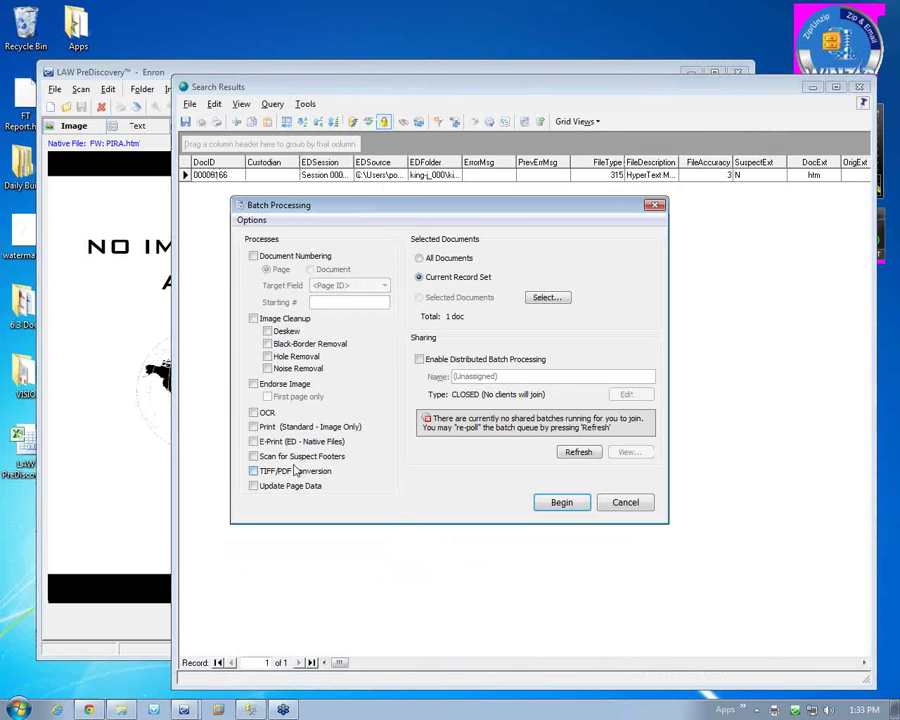
left_click(251, 220)
left_click(300, 295)
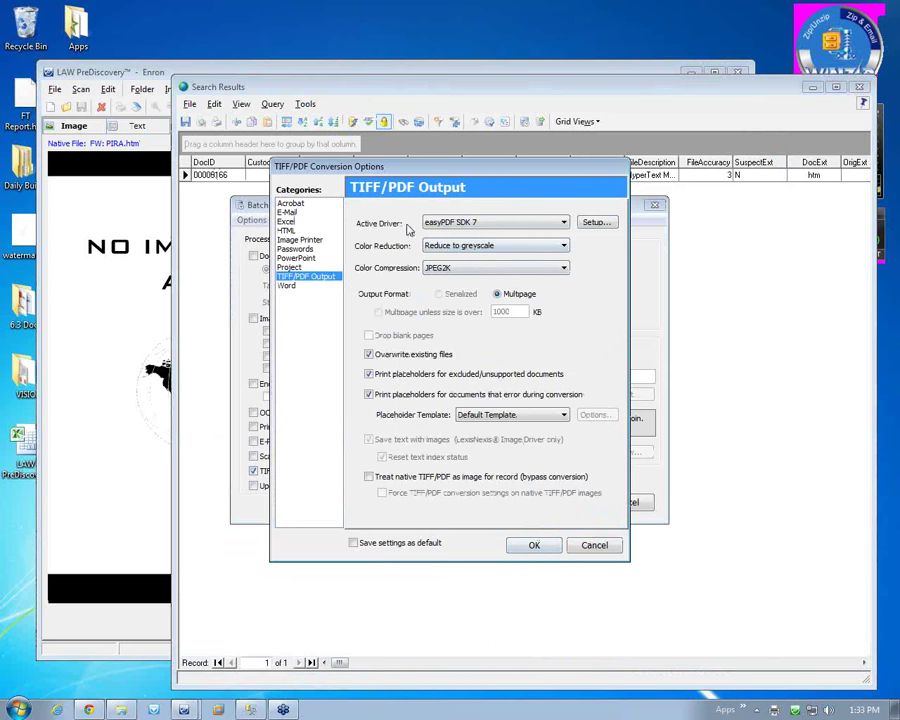
left_click(534, 545)
left_click(555, 504)
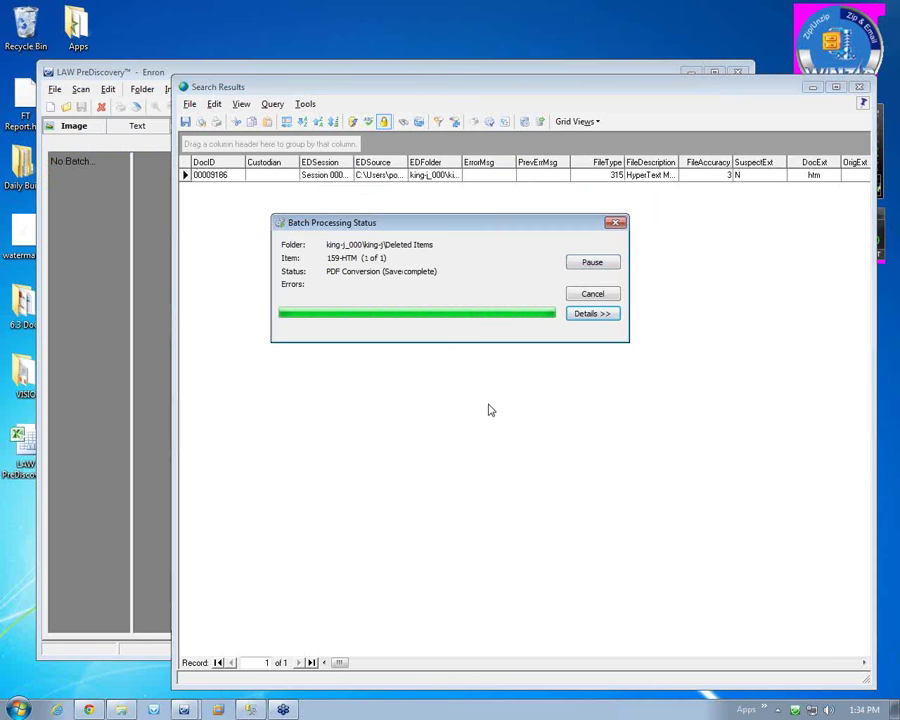
left_click(532, 418)
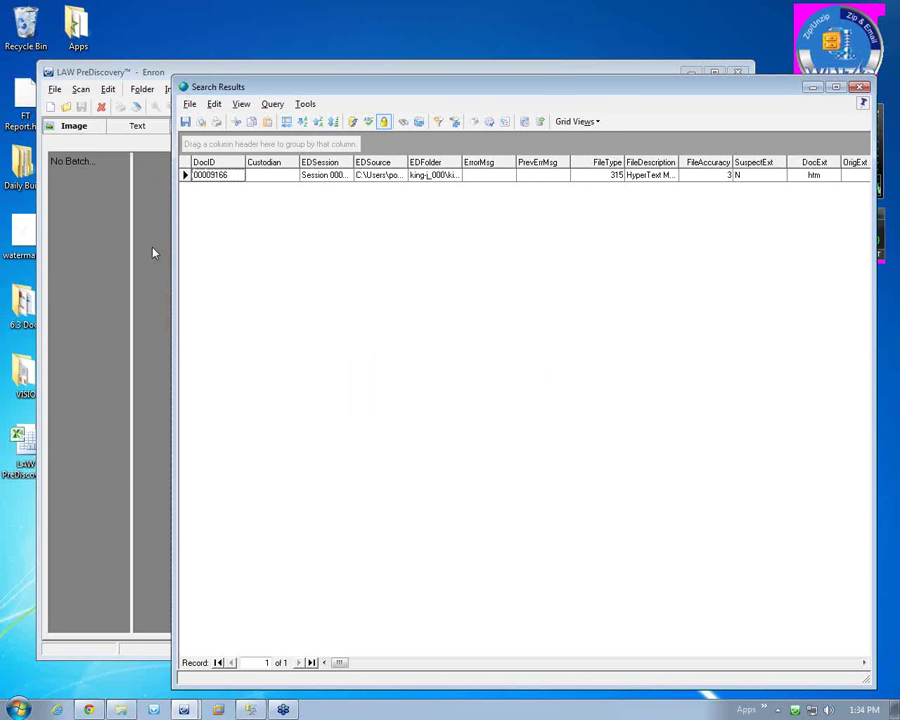
Step: View item 0158, the Halloween invitation, and reload the Deleted Items folder's item list
left_click(162, 288)
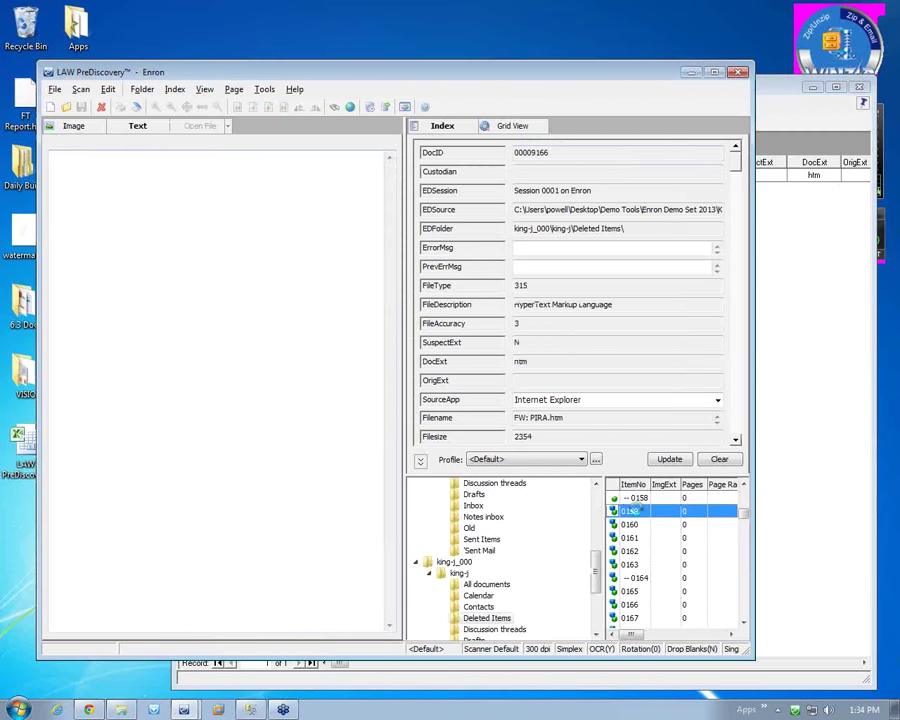
right_click(209, 223)
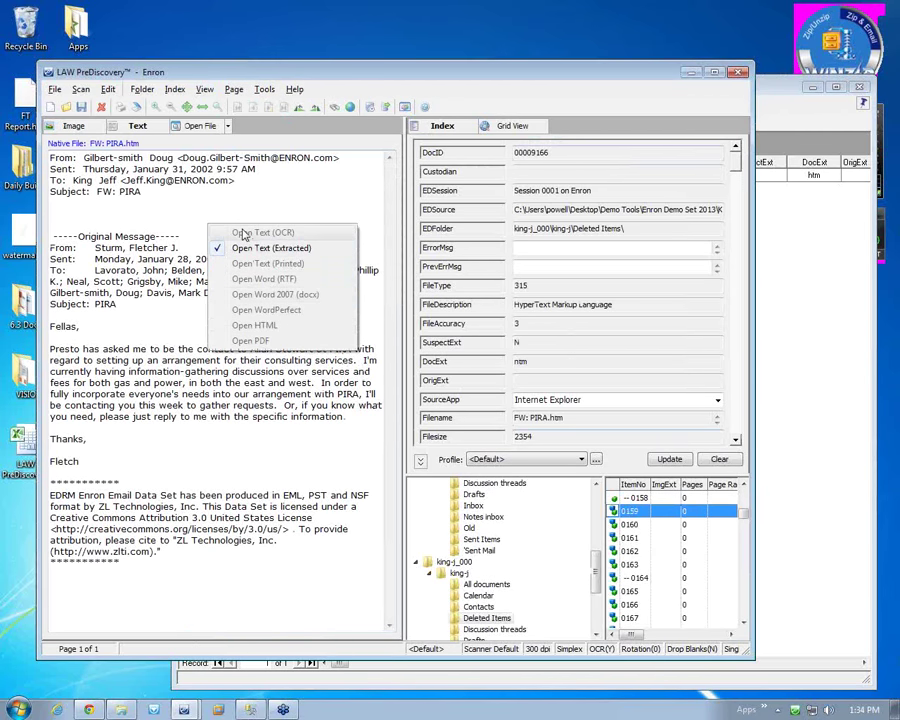
left_click(630, 498)
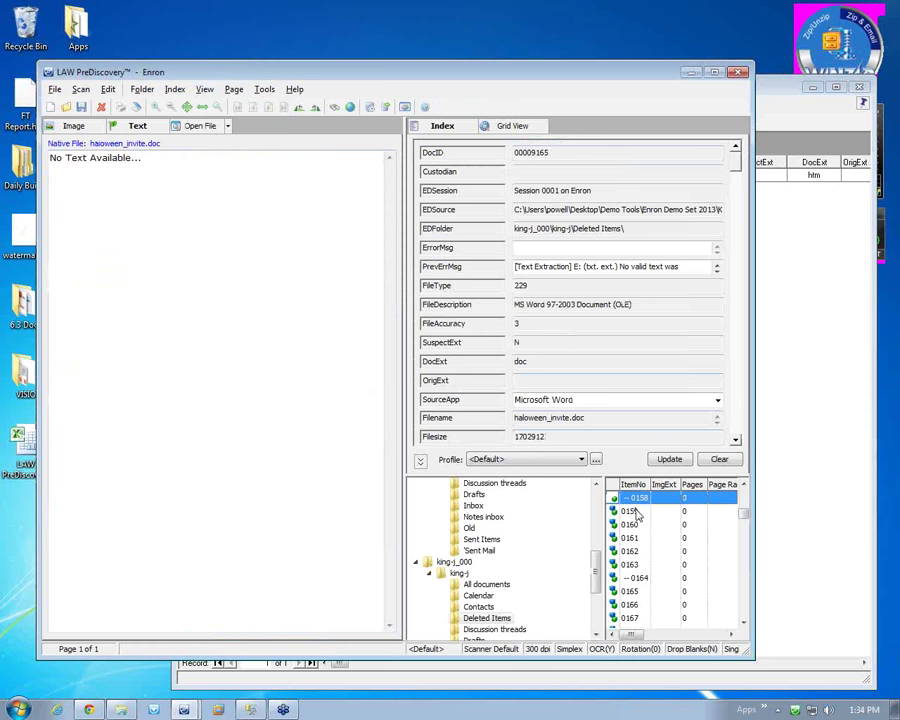
left_click(486, 616)
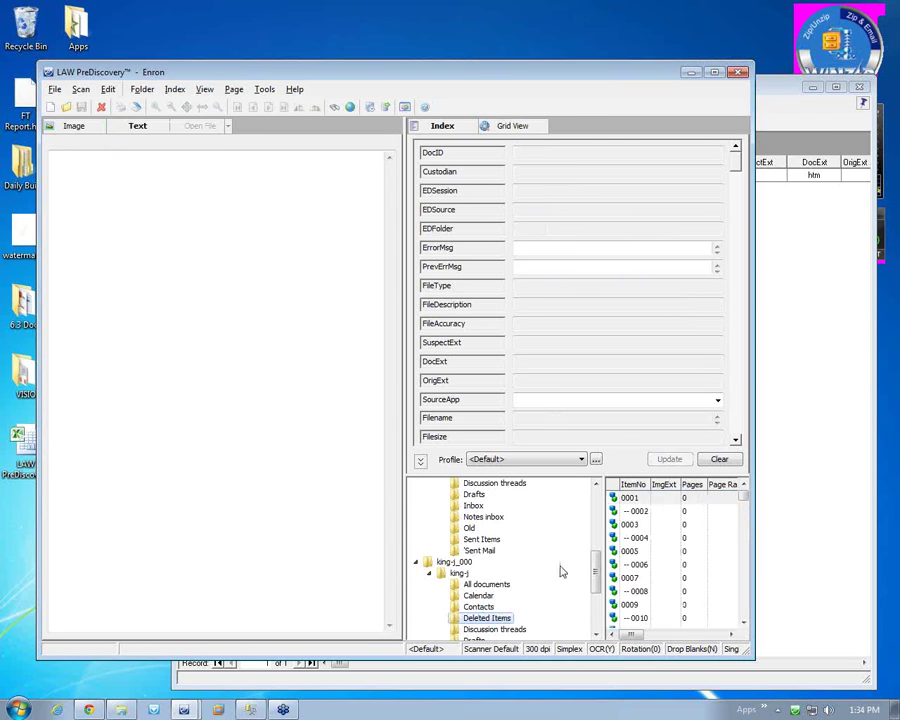
Step: Step from item 0152 down to item 0159, the FW: PIRA email, checking its text options
left_click_drag(740, 516, 741, 514)
left_click(673, 617)
key("Down")
key("Down")
key("Down")
key("Down")
key("Down")
key("Down")
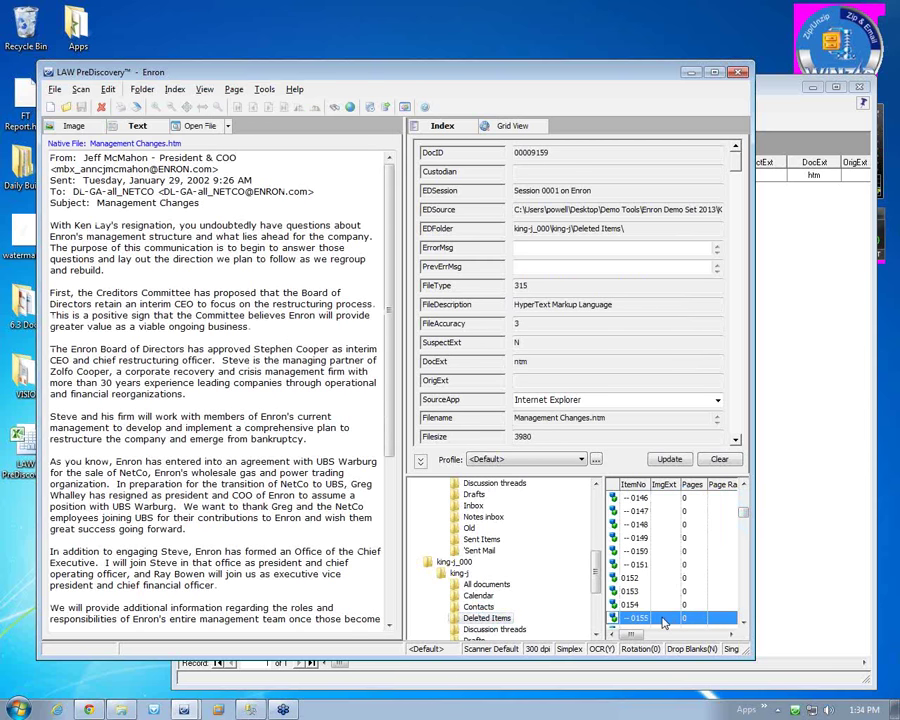
key("Down")
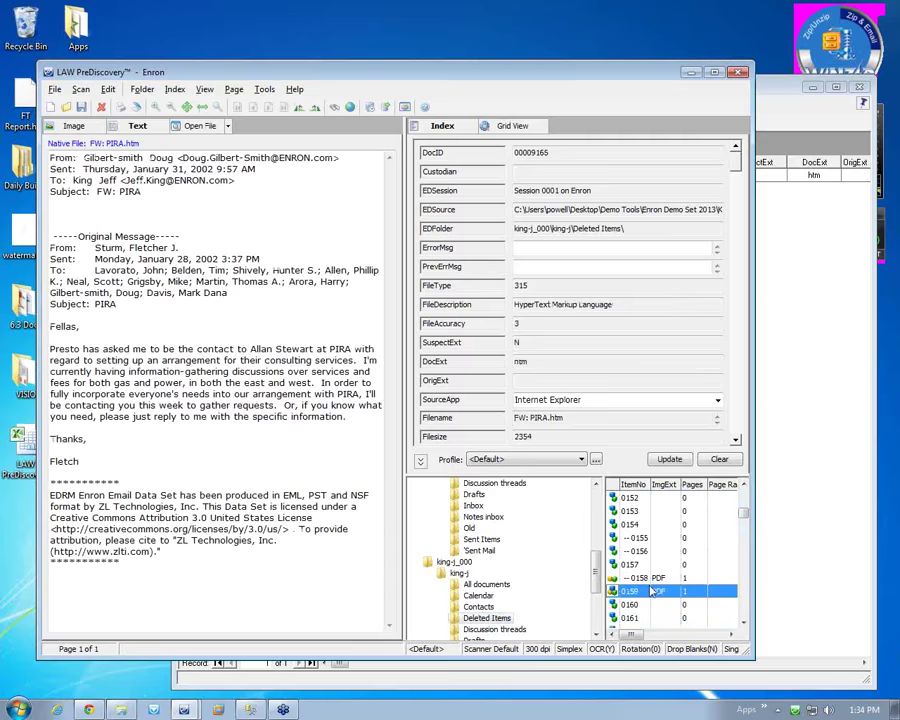
right_click(323, 392)
left_click(167, 192)
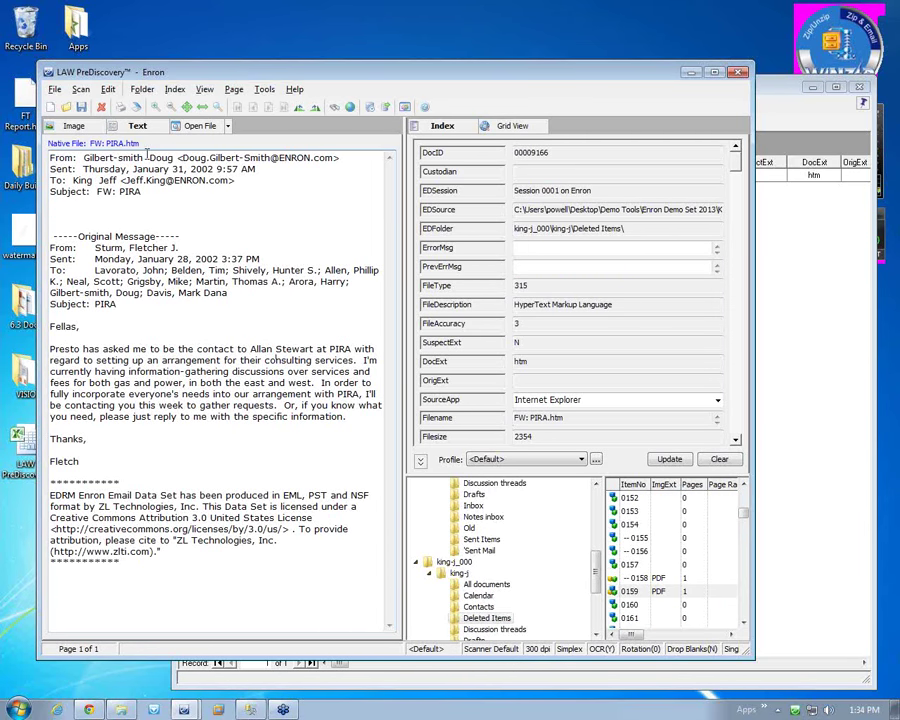
Step: Check the Deleted Items folder's properties and close them
right_click(497, 620)
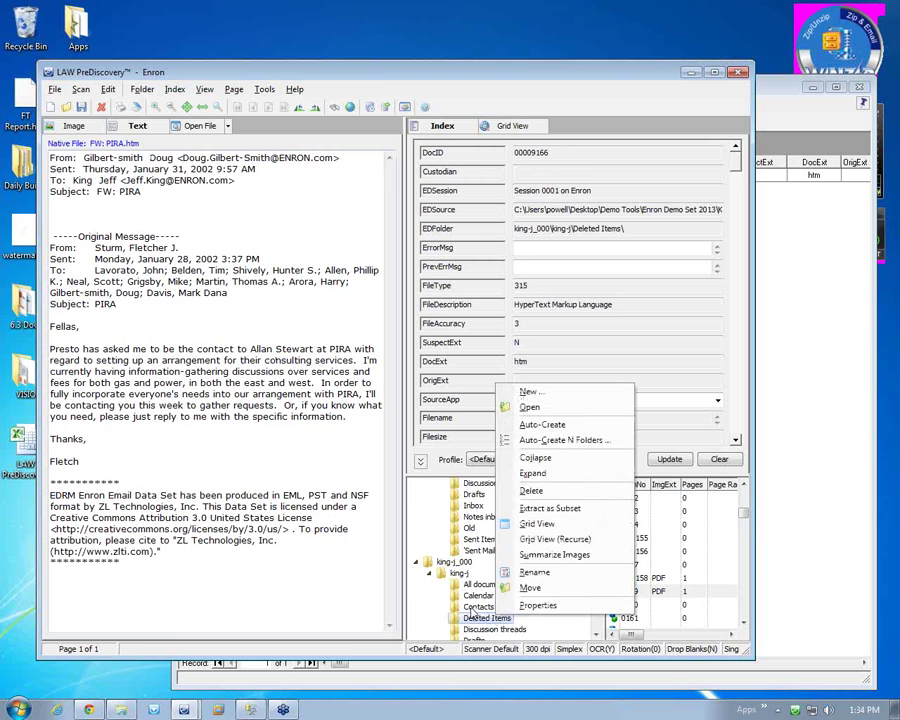
left_click(537, 604)
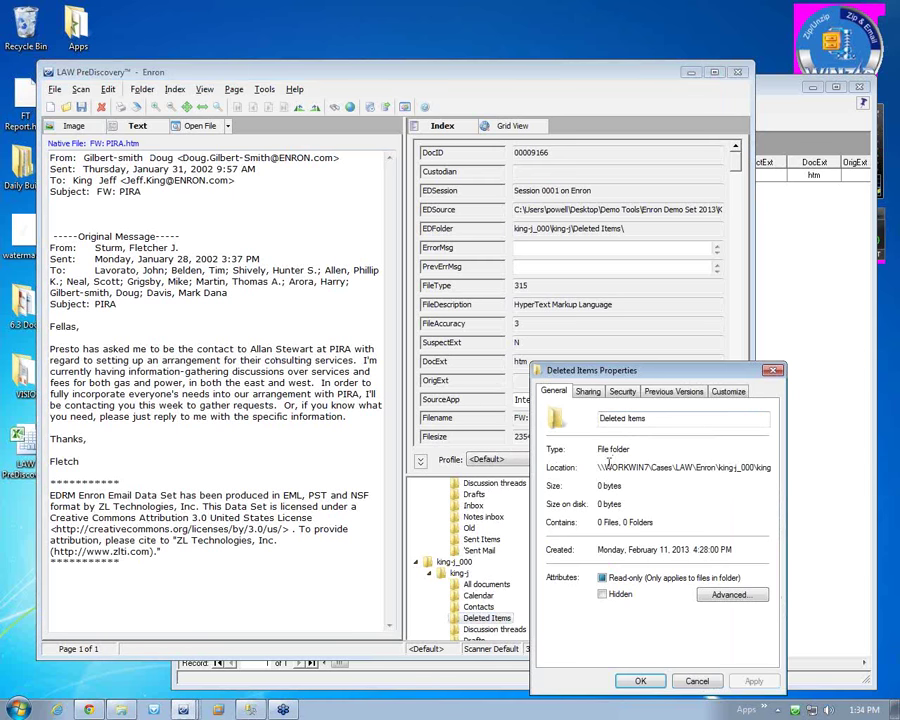
left_click(639, 681)
Step: Copy the location path of item 0159's 02.pdf image and open that $Image Archive folder via Run
right_click(640, 595)
left_click(709, 581)
left_click_drag(713, 475, 730, 470)
key("ctrl+a")
key("ctrl+c")
key("super+r")
key("ctrl+v")
key("Return")
left_click_drag(589, 222, 477, 212)
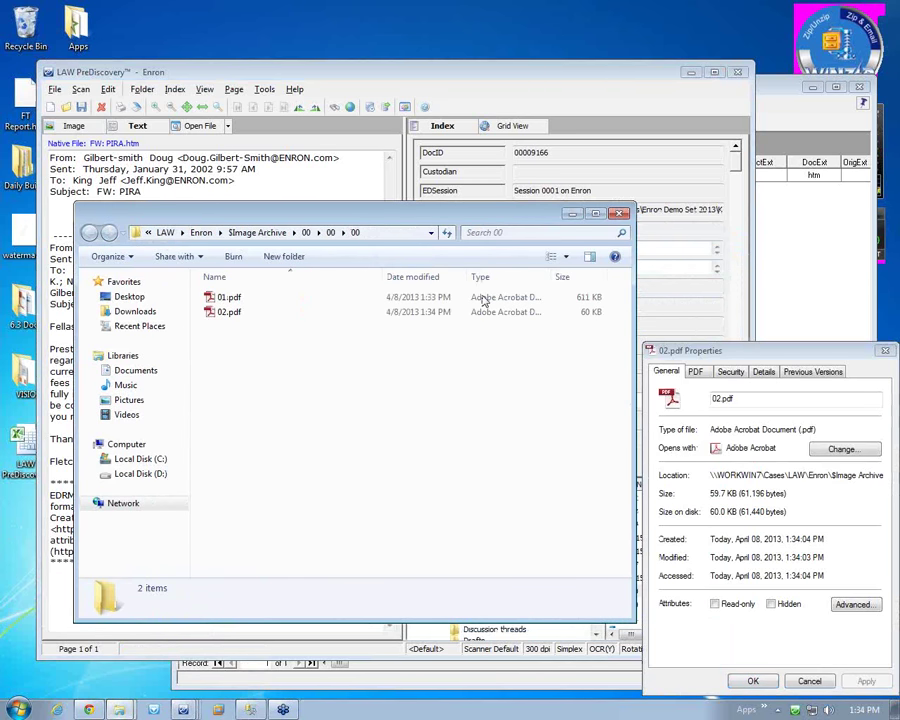
Step: Open 01.pdf to review the converted Halloween invitation, then close it
left_click(231, 298)
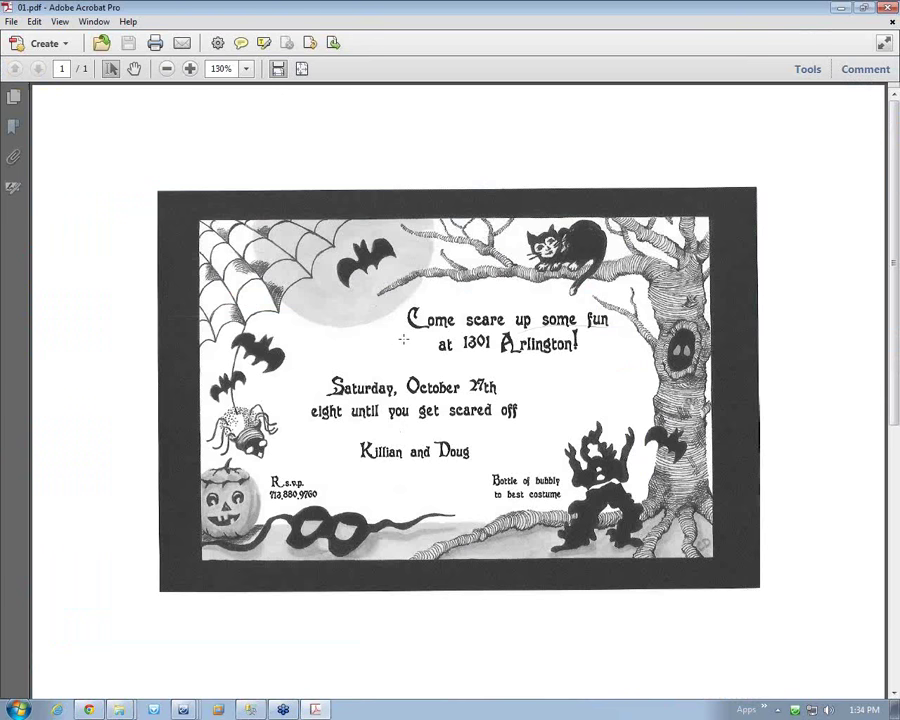
left_click(396, 315)
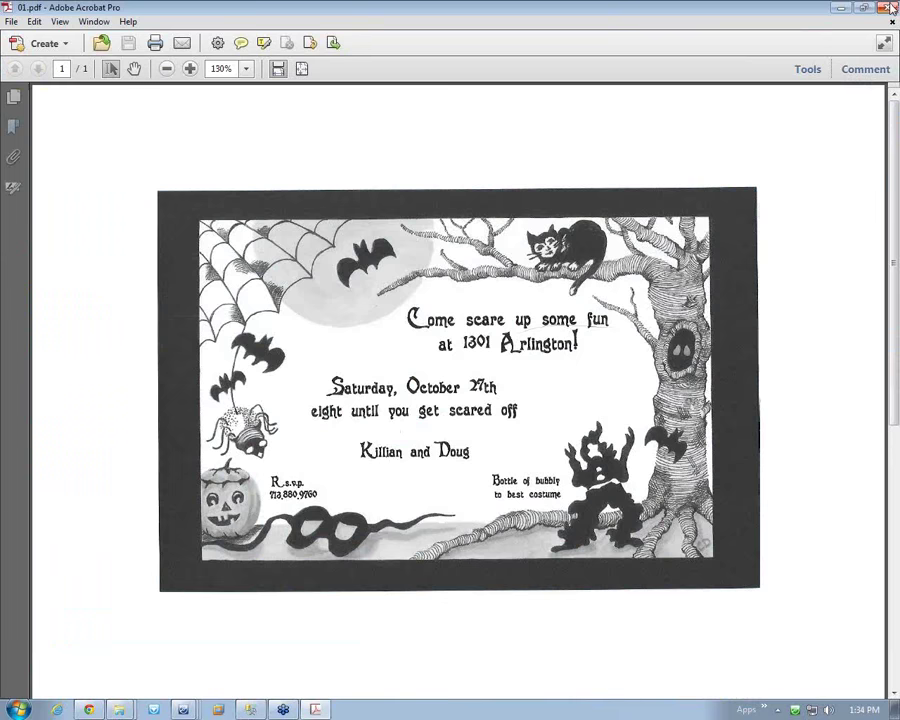
left_click(892, 8)
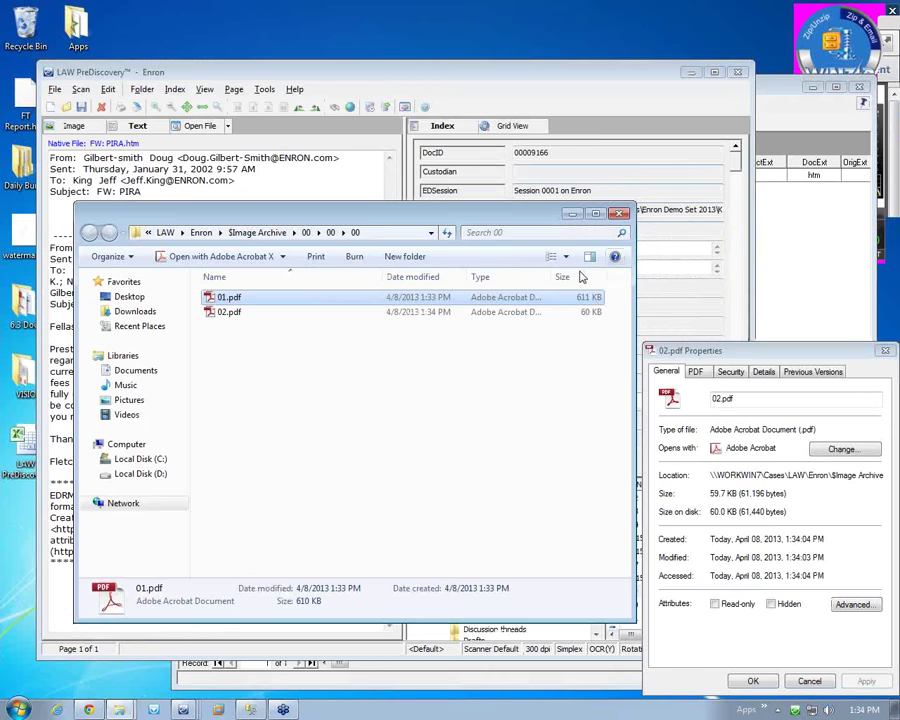
Step: Open 02.pdf, confirm its email text is selectable, search it for 'tim', then close Acrobat
double_click(239, 321)
left_click_drag(209, 356, 261, 371)
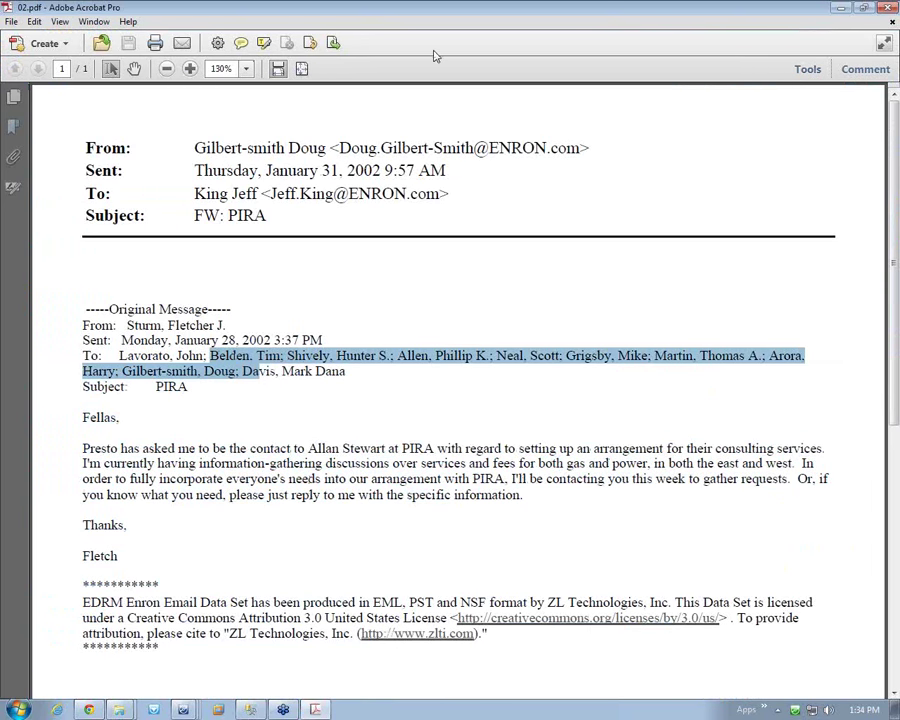
left_click(303, 246)
key("ctrl+f")
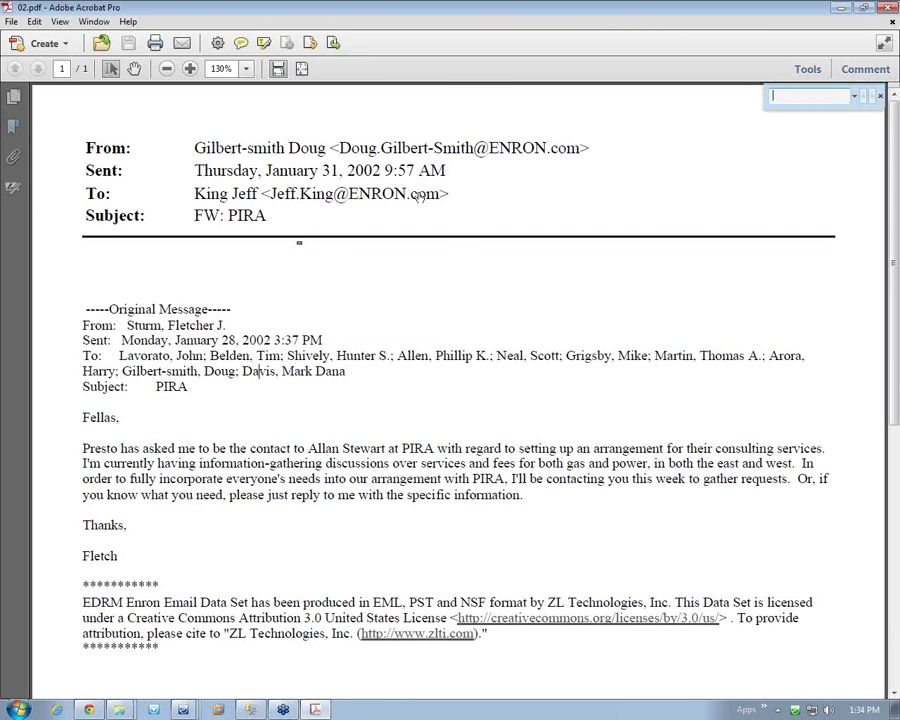
type("tim")
key("Return")
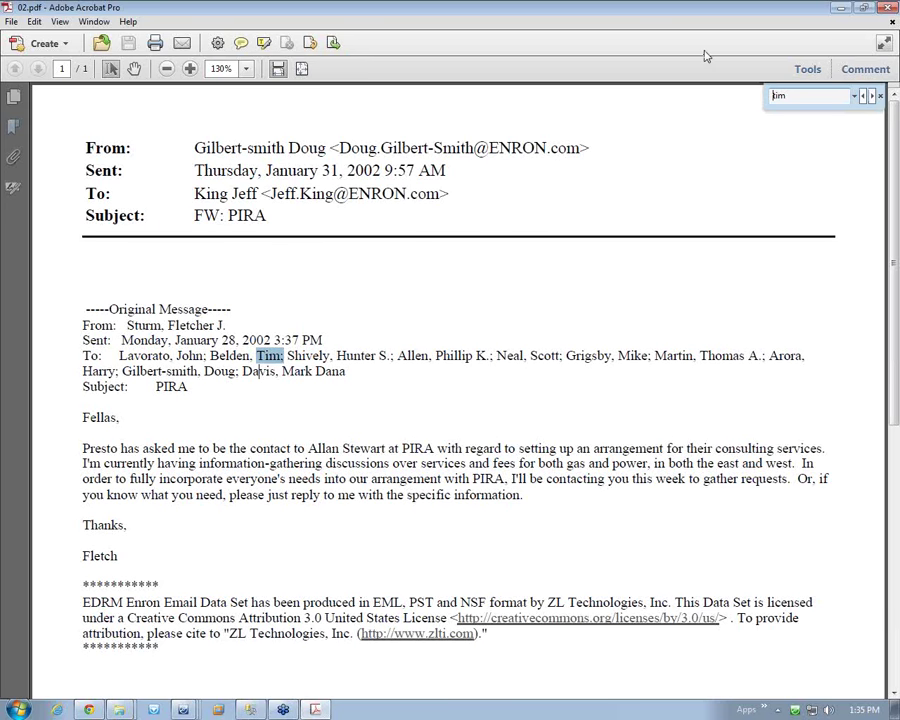
left_click(880, 7)
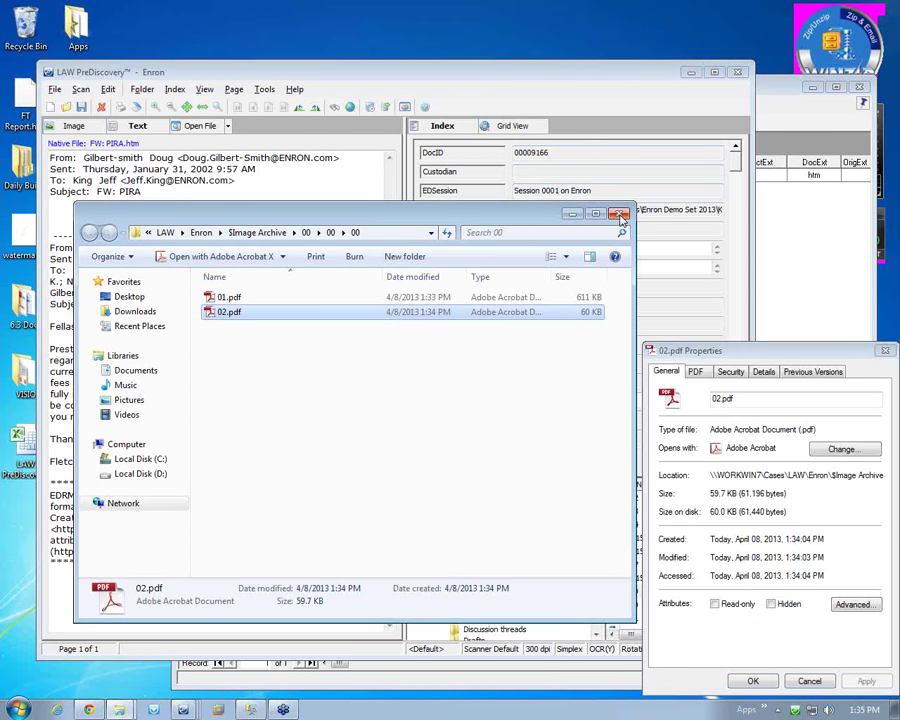
Step: Close the properties, archive folder and old search results, then search over all records
left_click(883, 350)
left_click(621, 213)
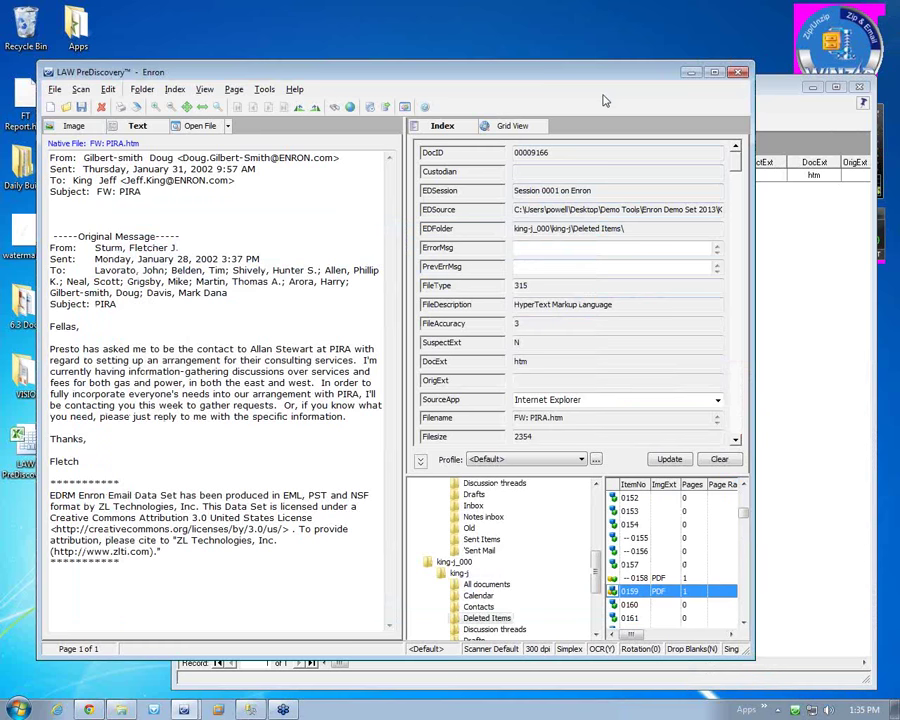
left_click(765, 117)
left_click(859, 87)
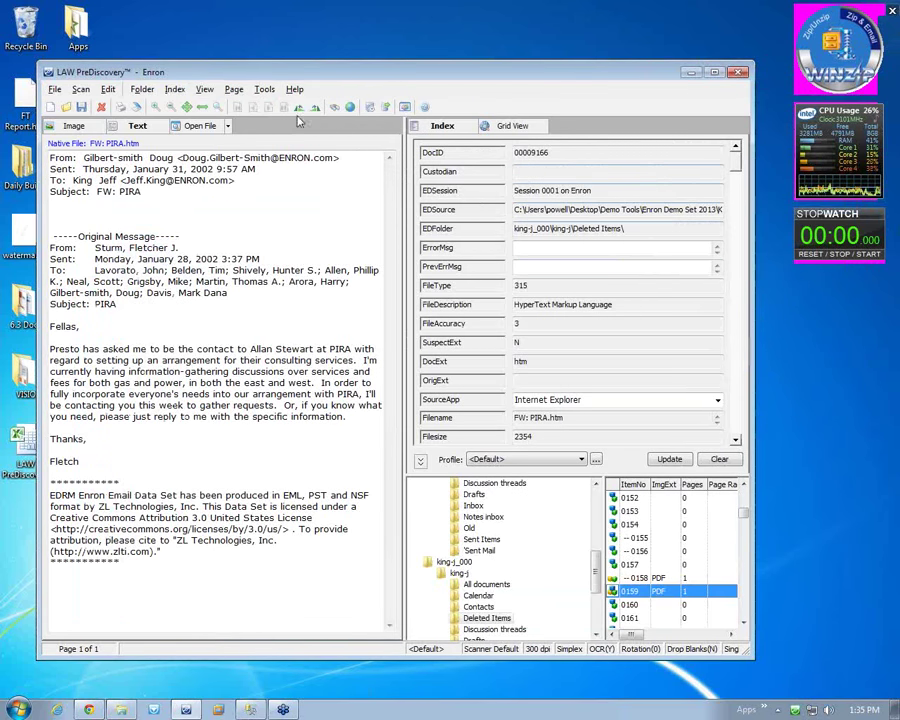
left_click(349, 107)
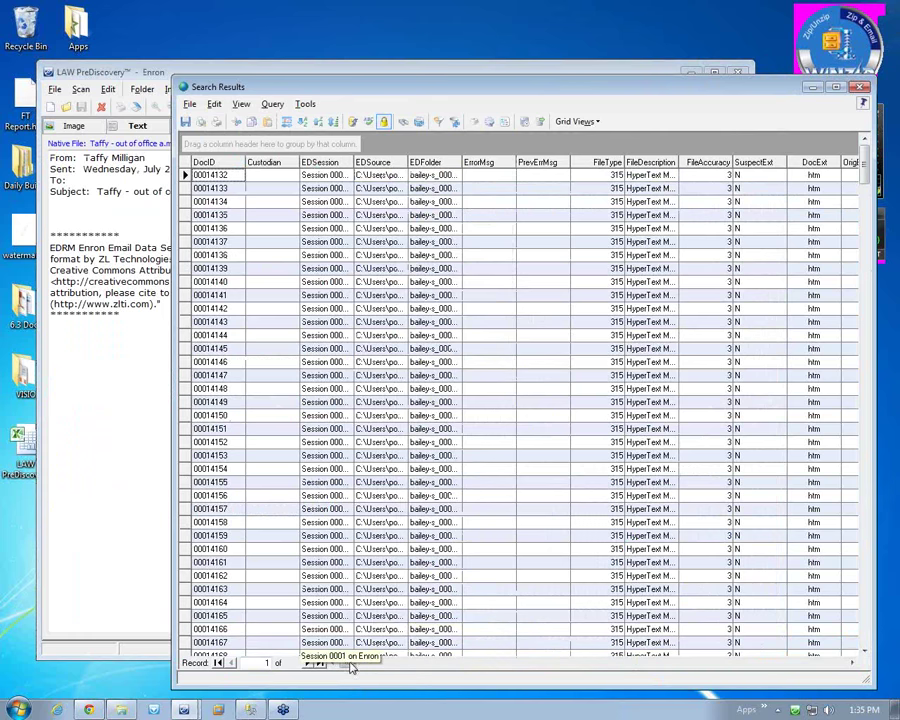
left_click_drag(350, 661, 850, 667)
Step: Add TextXStatus as a grid column from the Field List and browse the result records
right_click(649, 165)
scroll(677, 301, "up", 2)
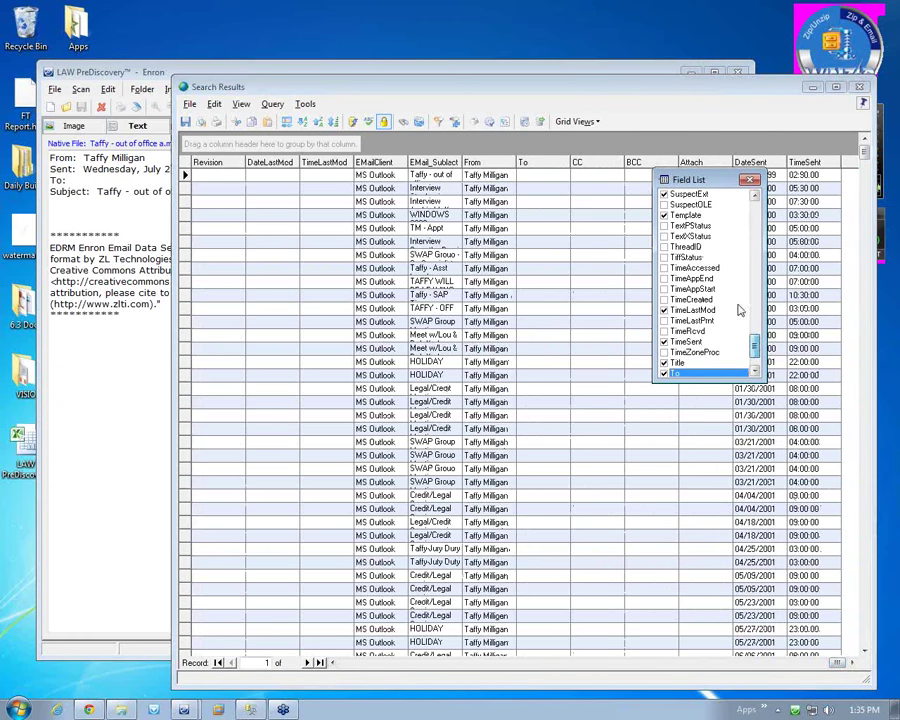
left_click(664, 226)
left_click(786, 200)
left_click(763, 190)
left_click(763, 215)
left_click(820, 282)
scroll(822, 300, "down", 3)
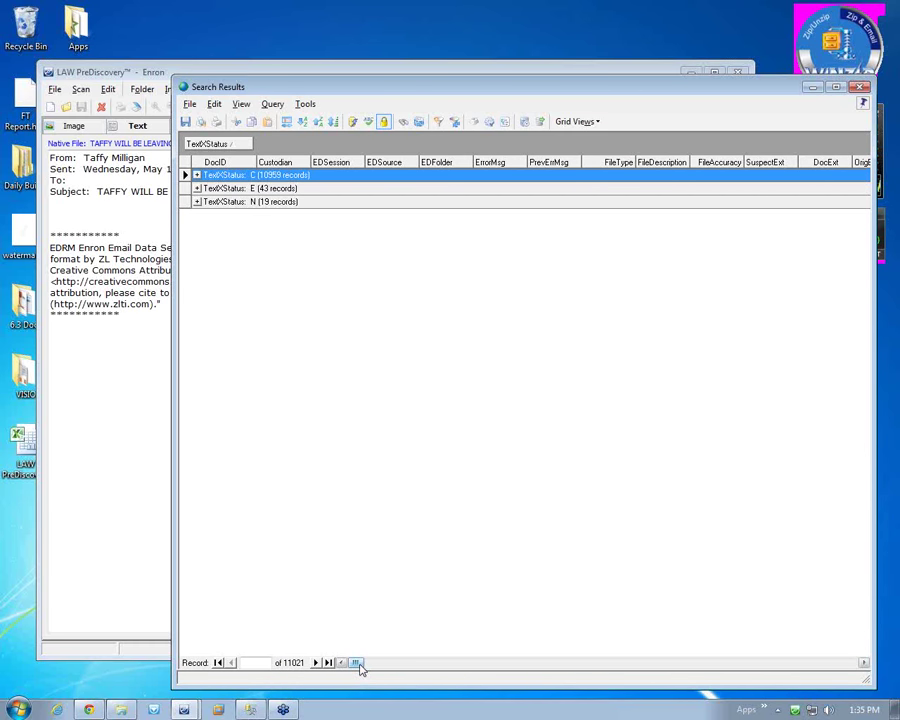
Step: Inspect the N, E and C TextXStatus groups, expanding the E and C groups
left_click(238, 202)
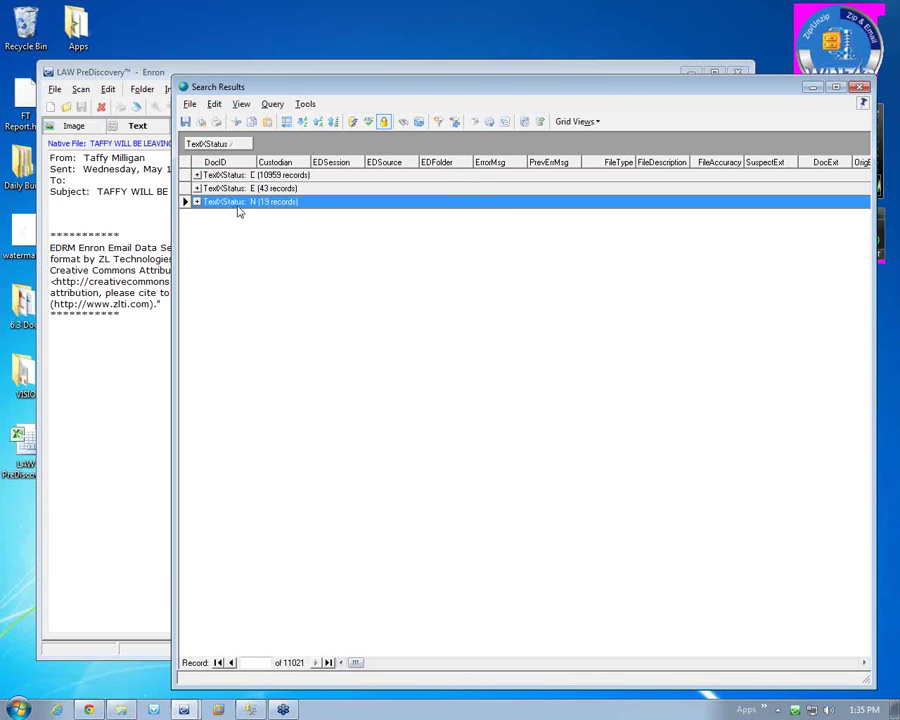
left_click(266, 189)
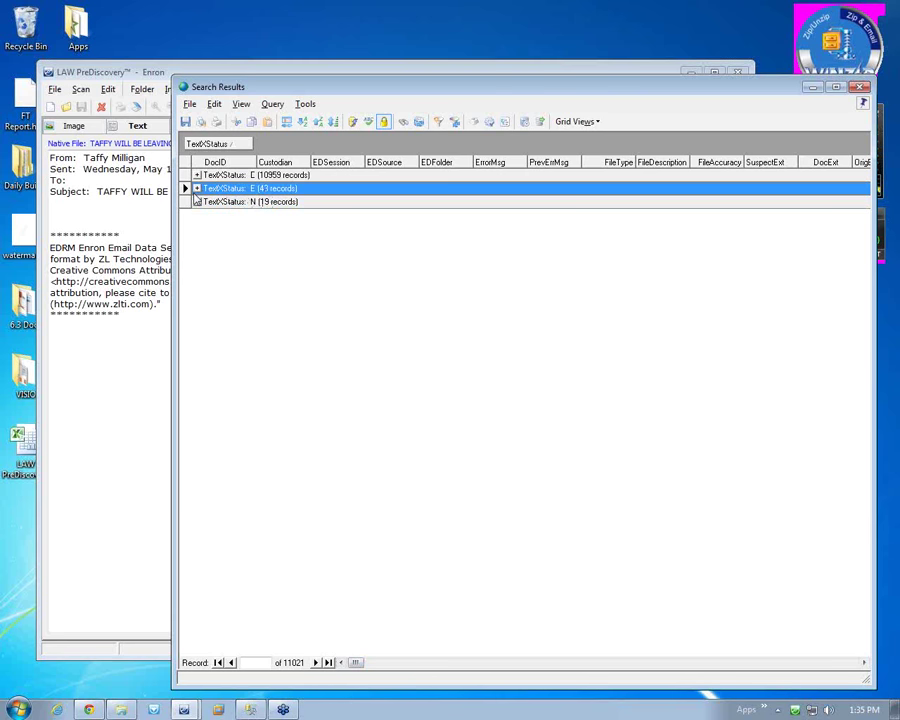
key("Right")
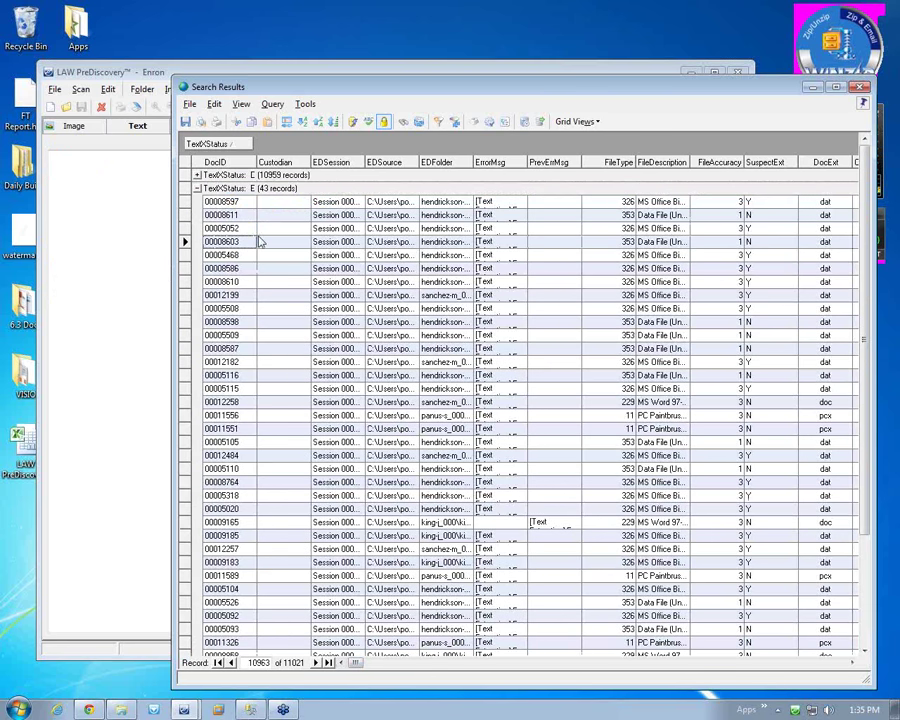
left_click(197, 189)
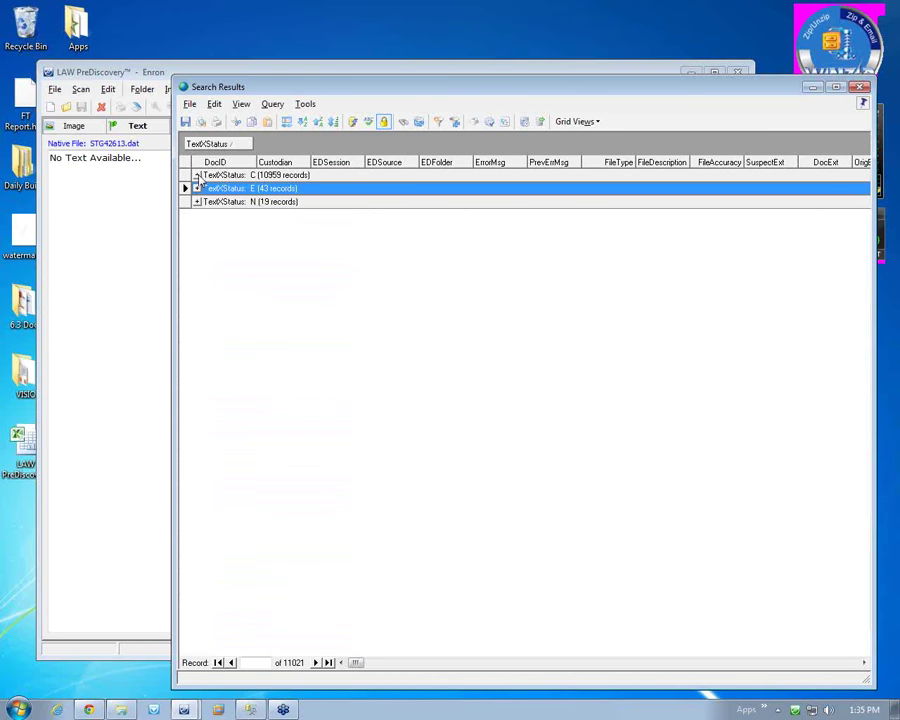
left_click(197, 175)
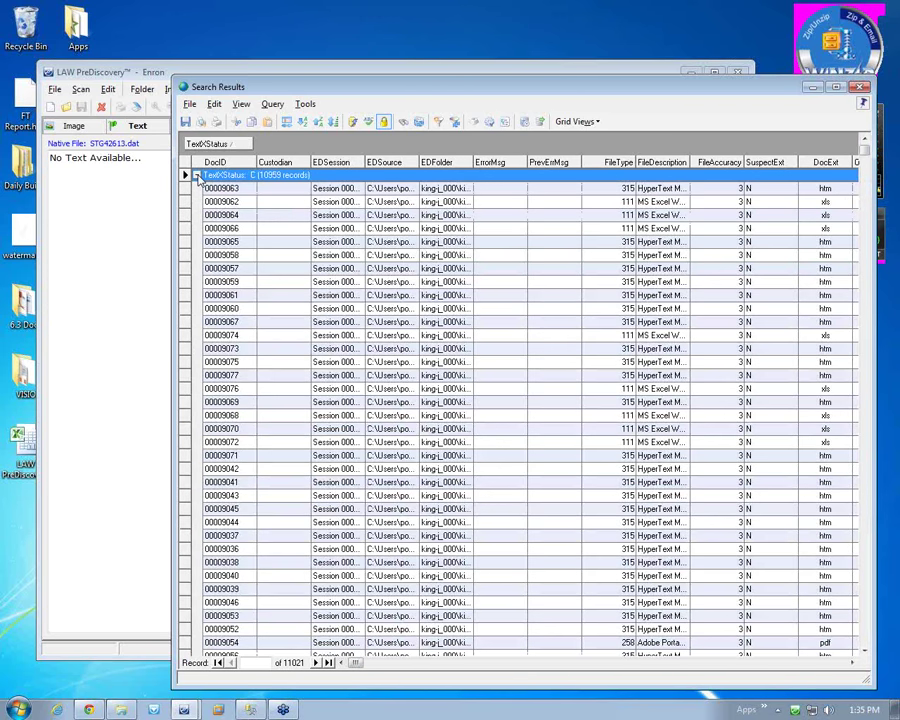
Step: Close the previous search results grid without saving the grid view changes
left_click(159, 430)
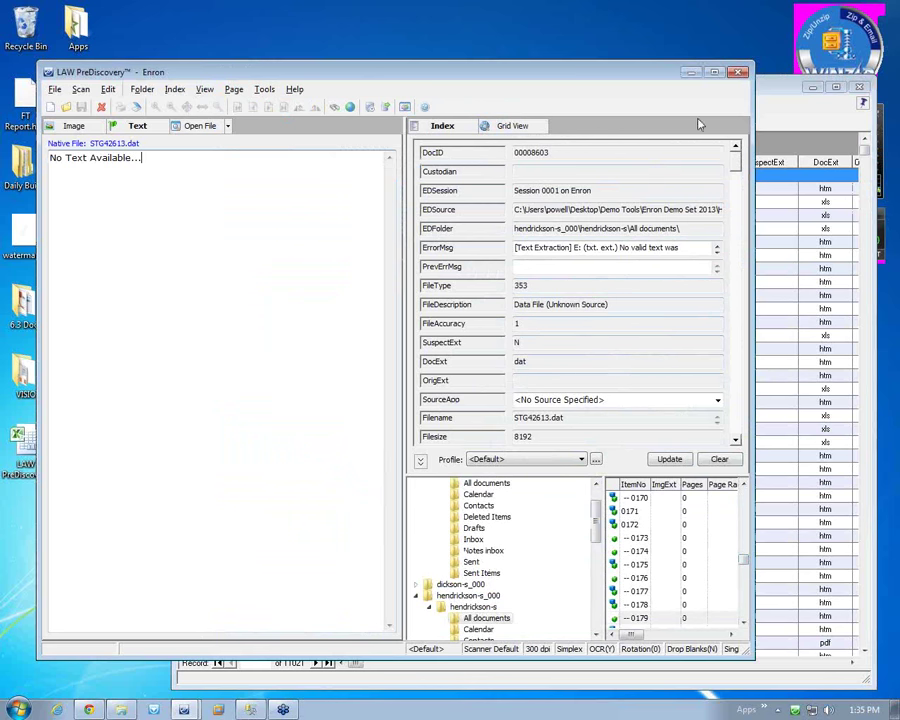
left_click(862, 92)
left_click(558, 524)
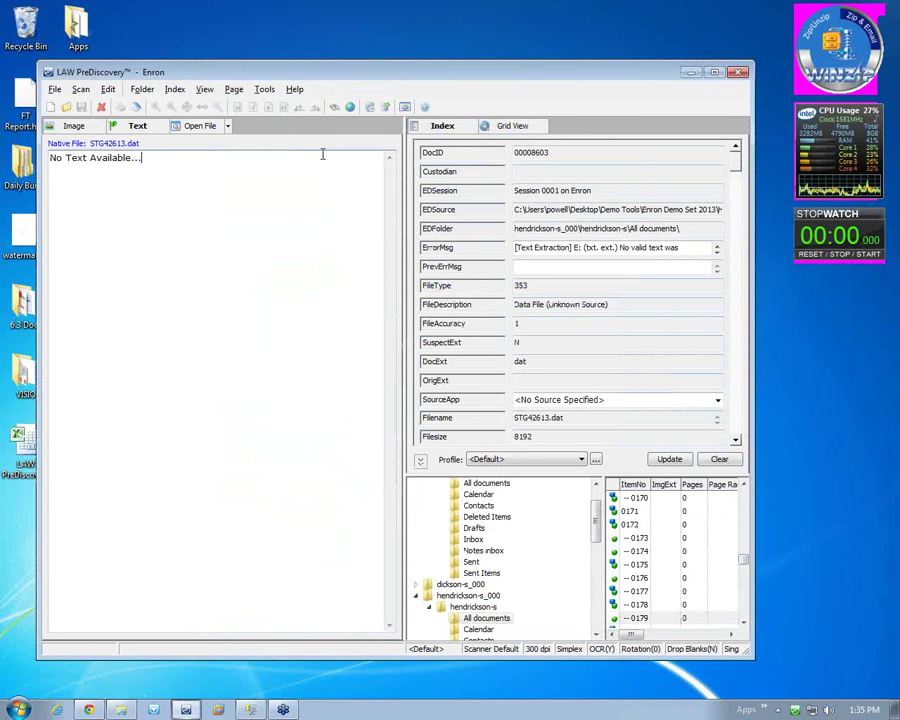
Step: Rebuild the query with DocID Equals 00009165 as the only condition and execute it
left_click(335, 110)
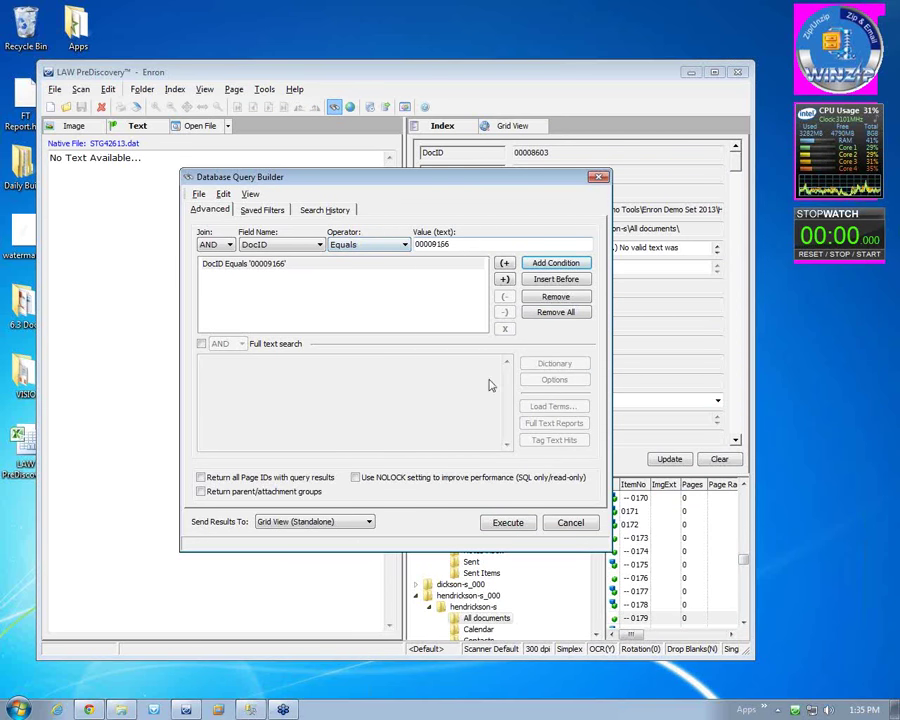
double_click(518, 248)
left_click(532, 245)
key("BackSpace")
type("5")
key("Return")
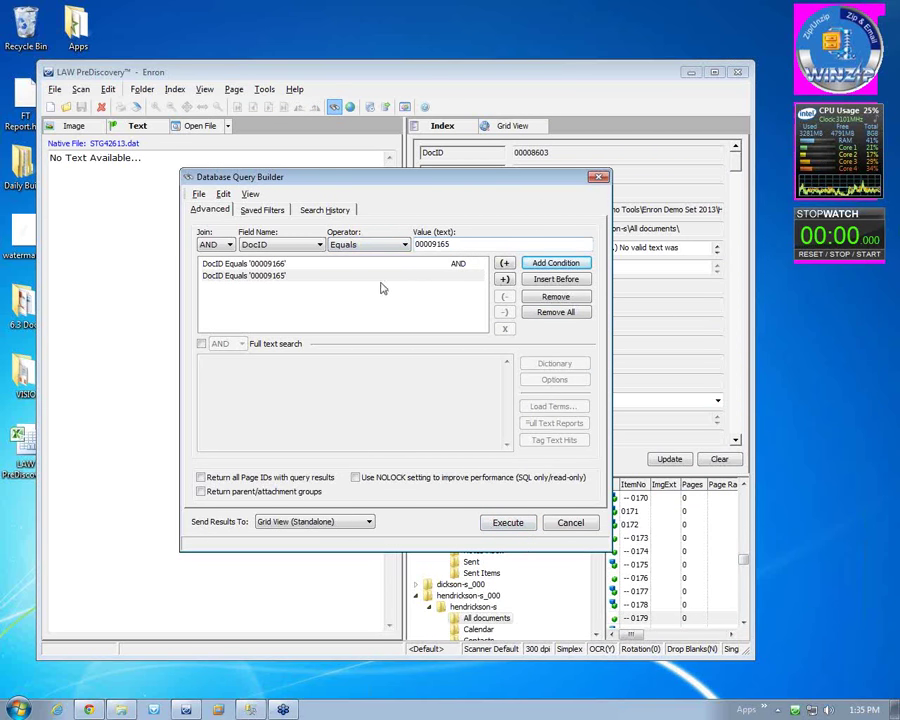
left_click(556, 312)
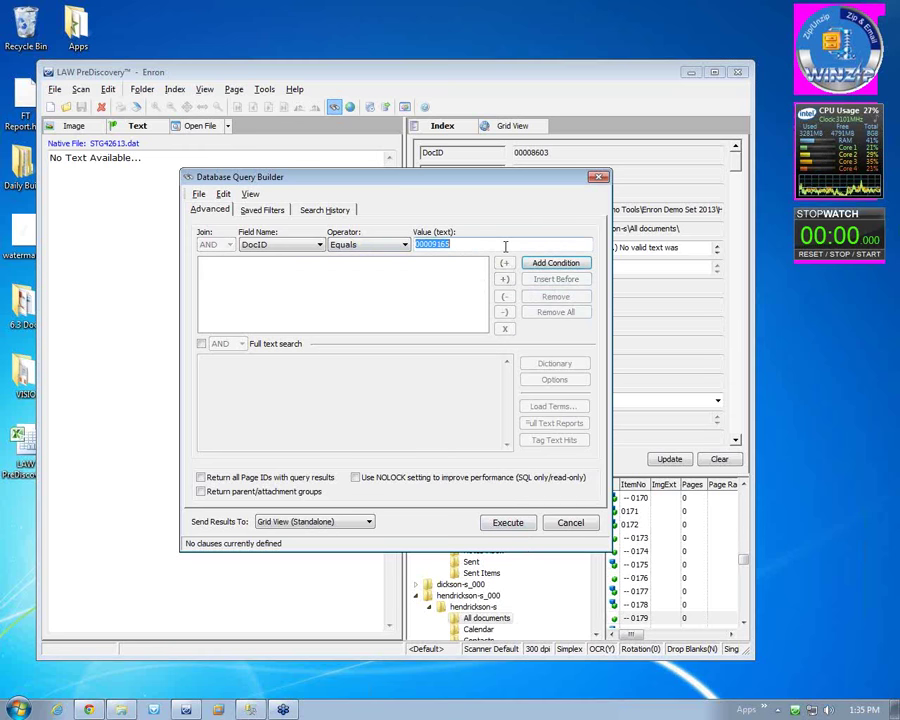
left_click(555, 263)
left_click(509, 521)
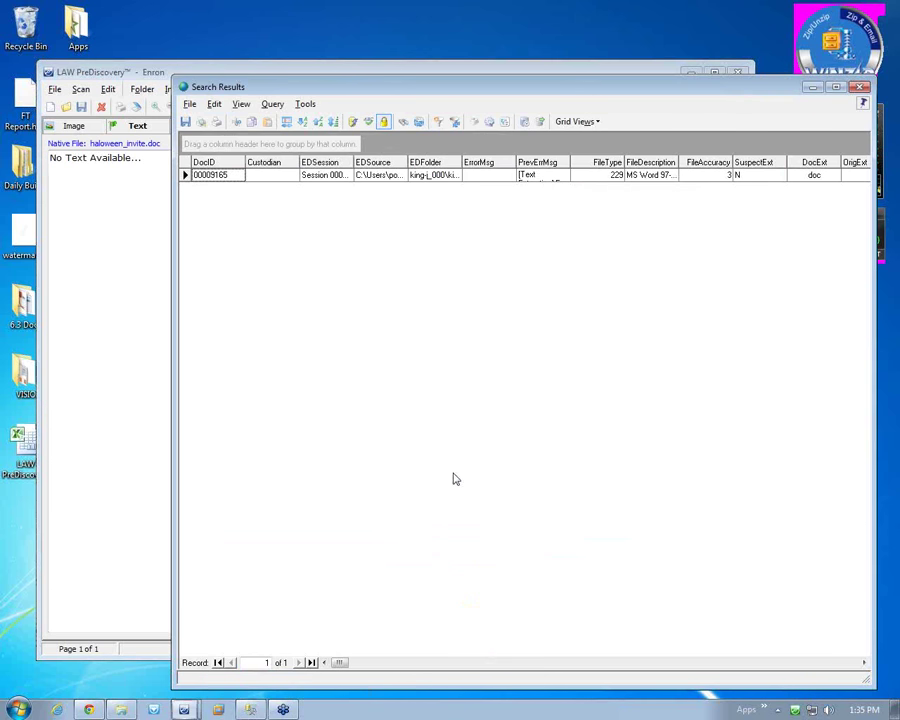
Step: View the haloween_invite.doc record's page image on the Image tab
left_click(305, 104)
left_click(140, 165)
left_click(74, 124)
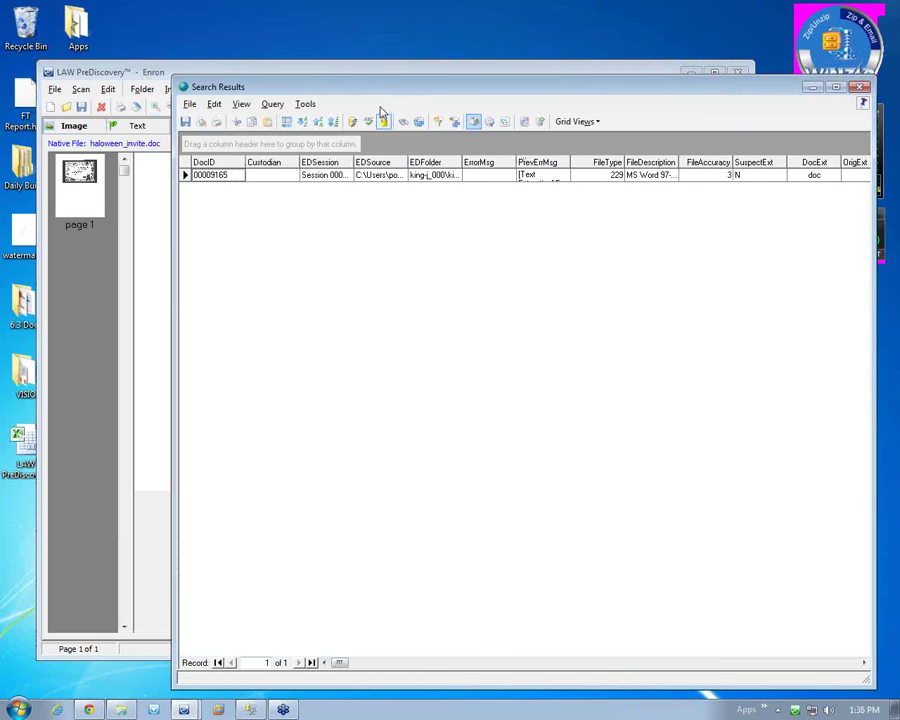
left_click(304, 104)
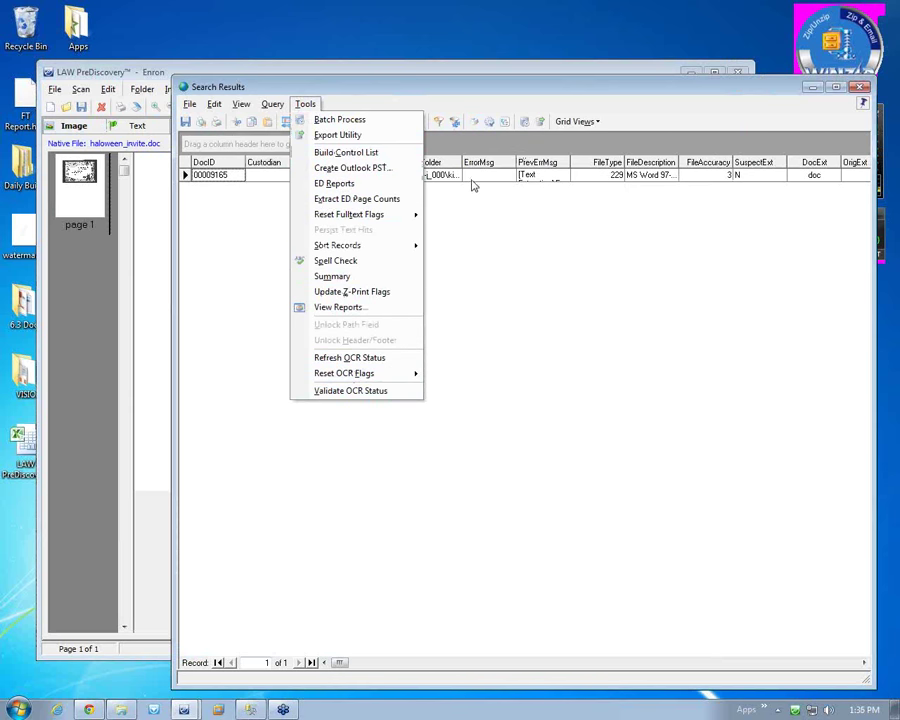
Step: Batch-OCR record 00009165 using the ExperVision OpenRTK engine and dismiss the completion message
left_click(345, 119)
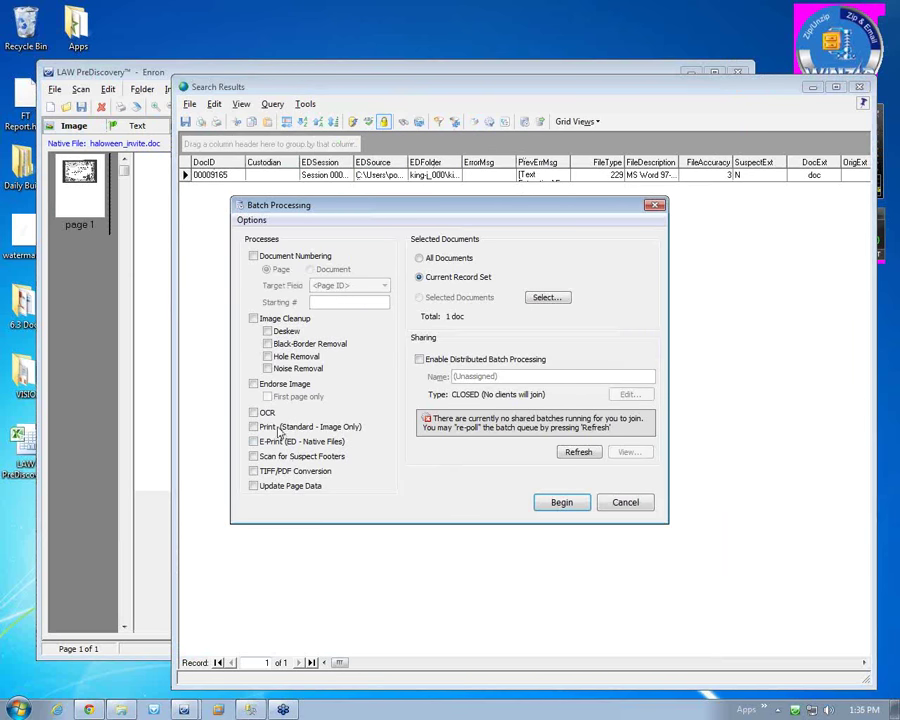
left_click(252, 412)
left_click(251, 220)
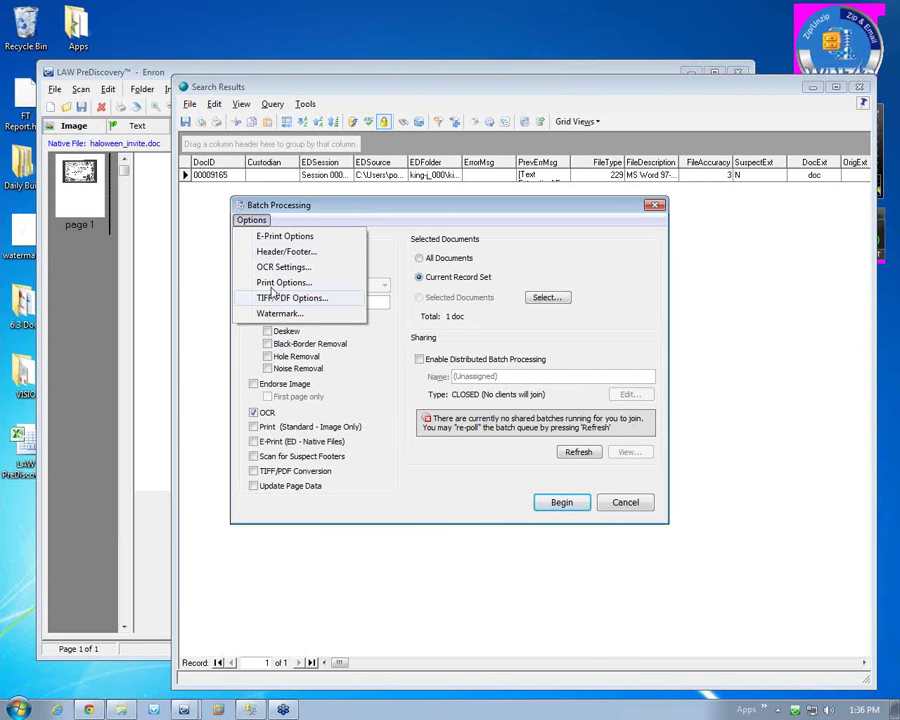
left_click(283, 267)
left_click(440, 249)
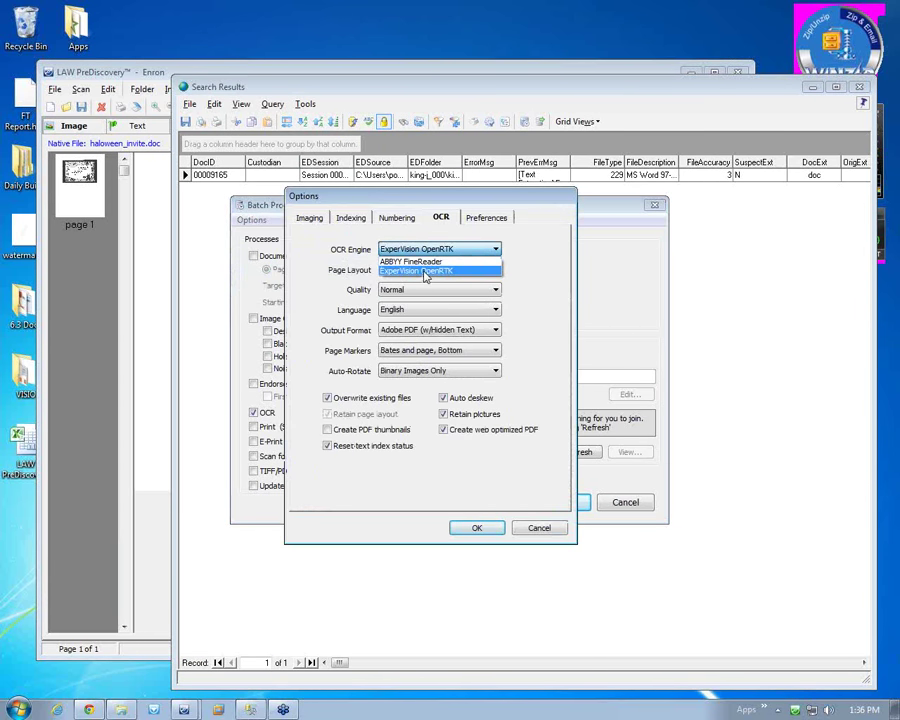
left_click(410, 272)
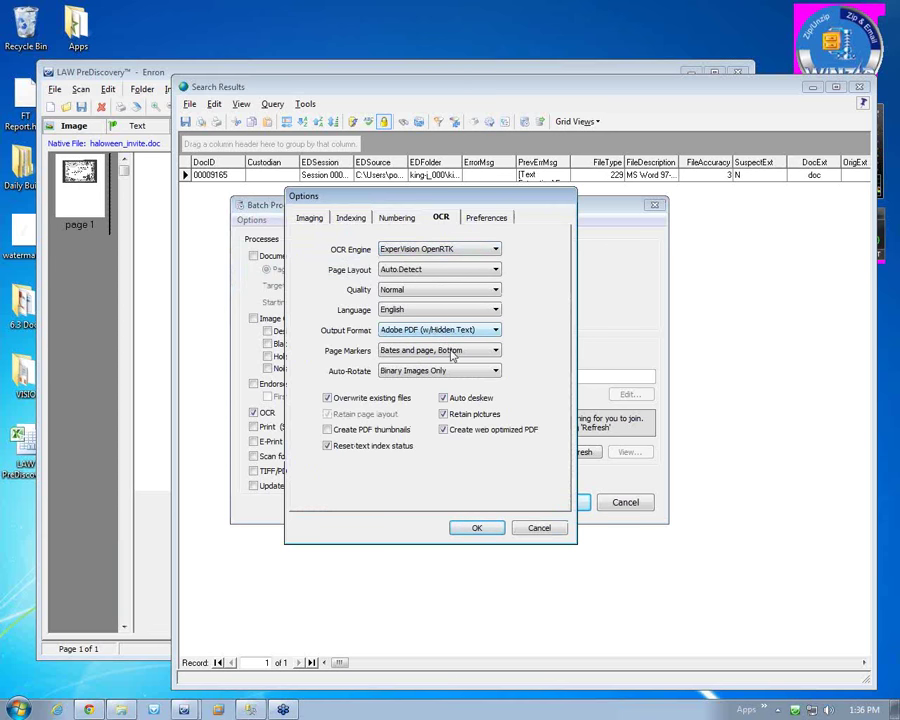
left_click(474, 528)
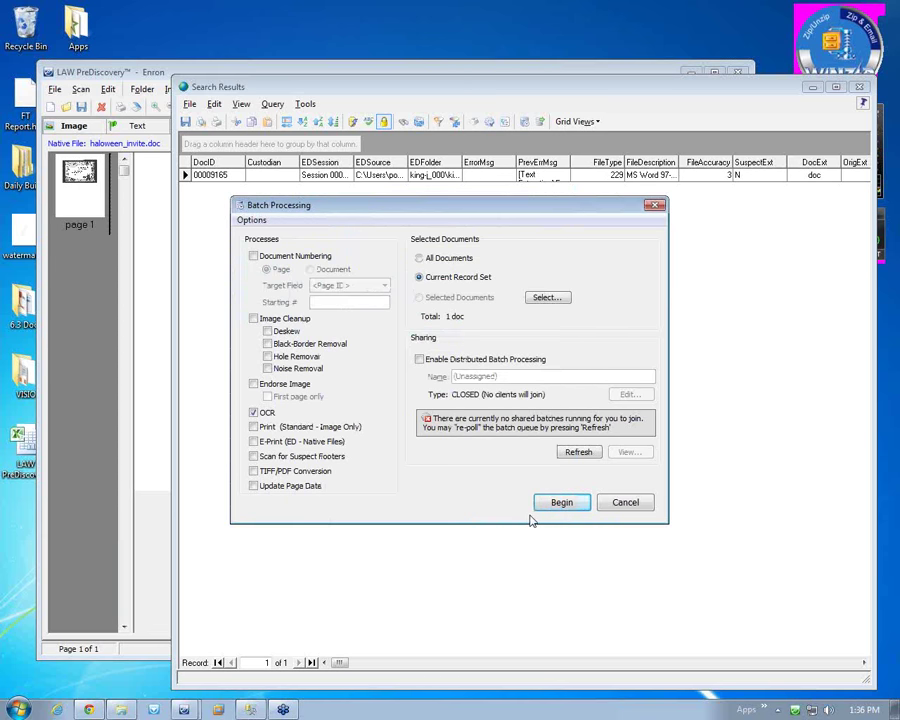
left_click(554, 506)
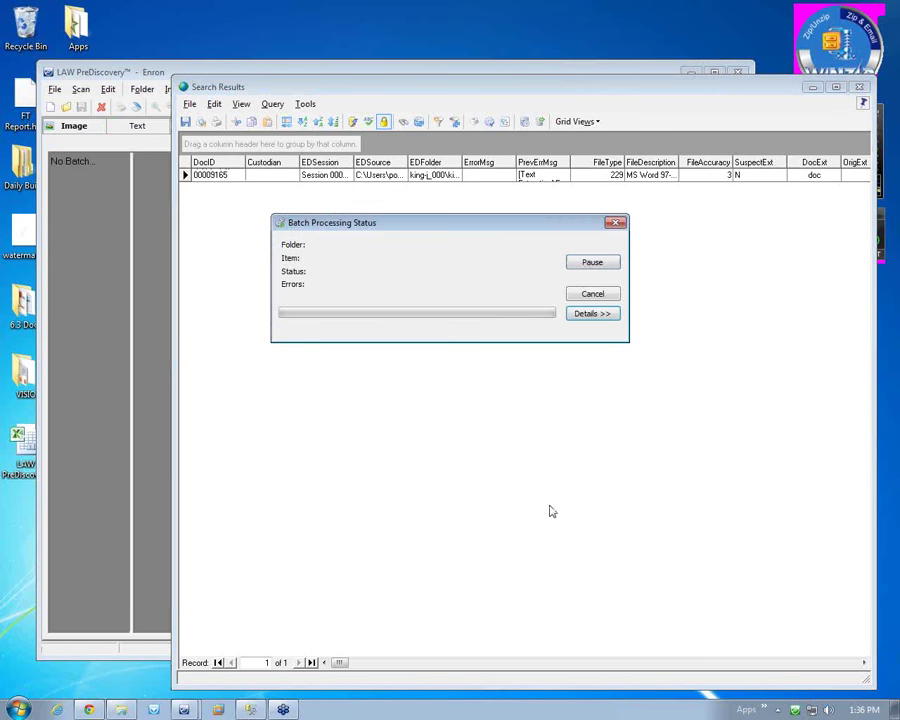
left_click(534, 420)
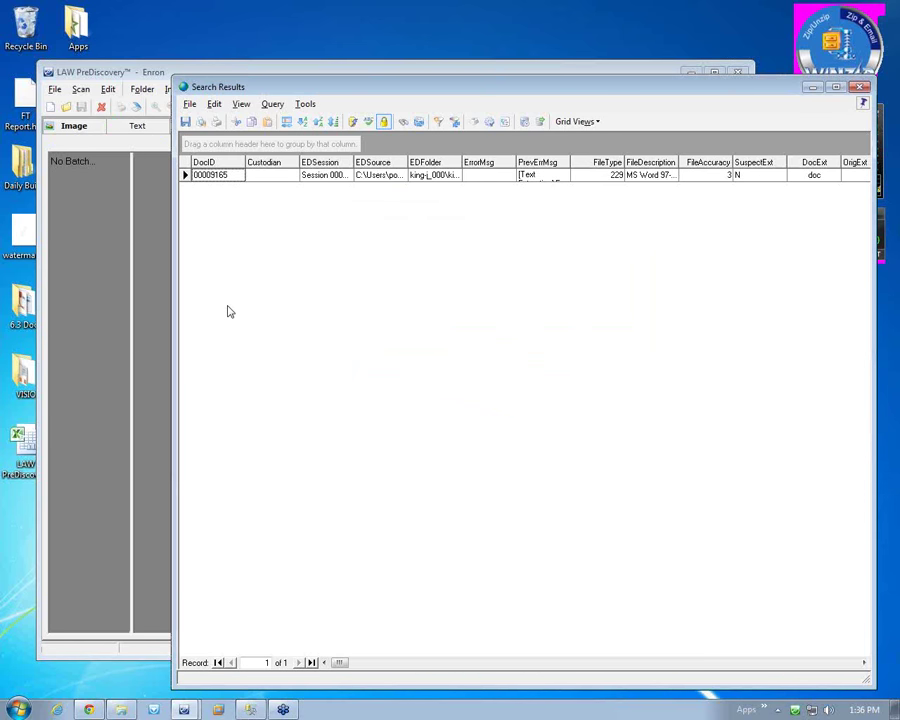
left_click(148, 246)
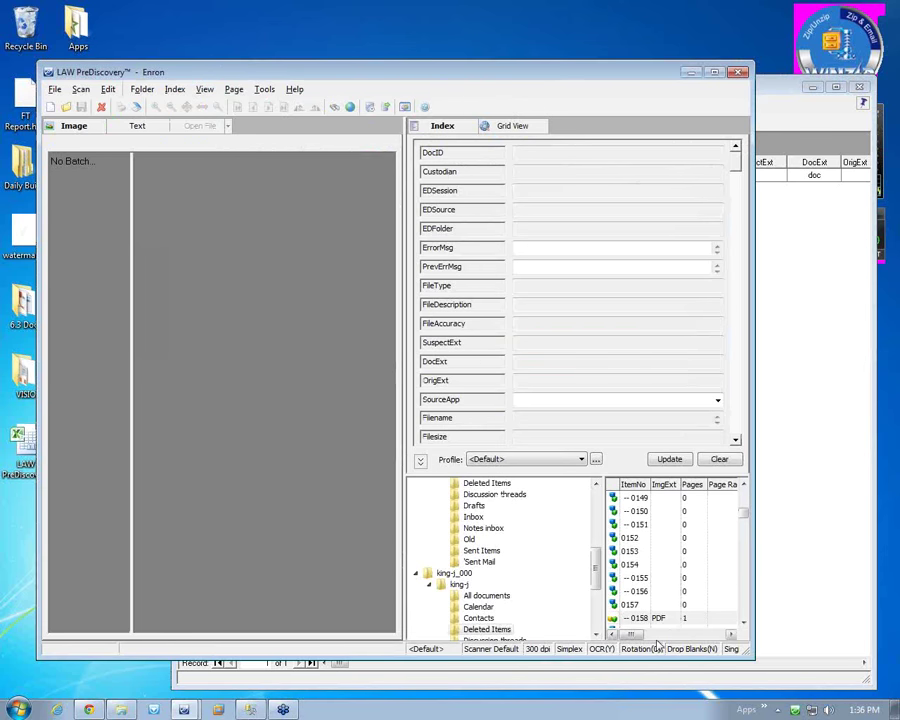
left_click(137, 125)
right_click(154, 193)
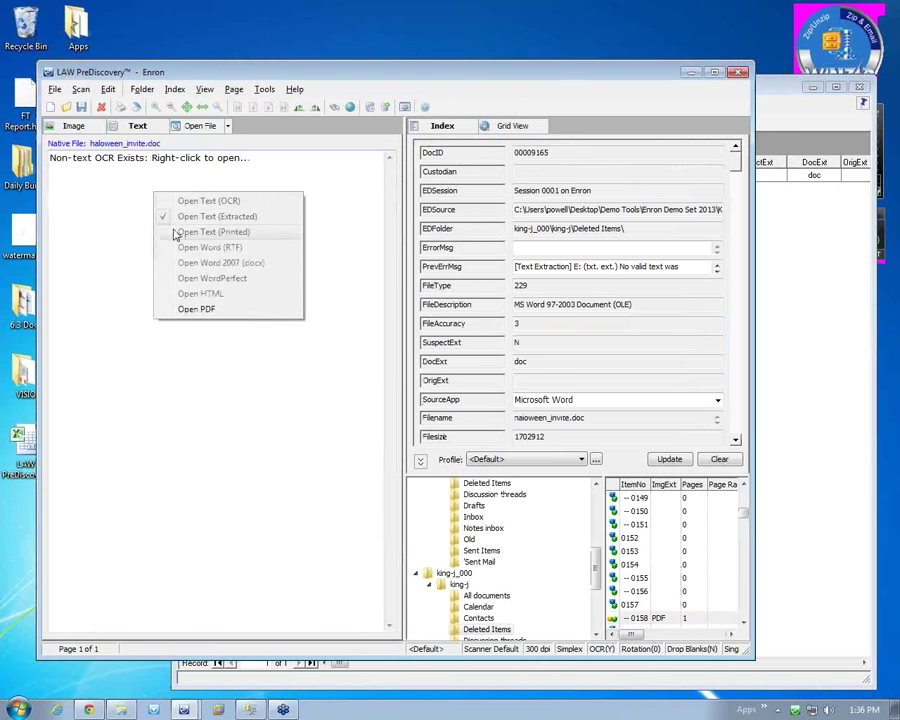
left_click(198, 309)
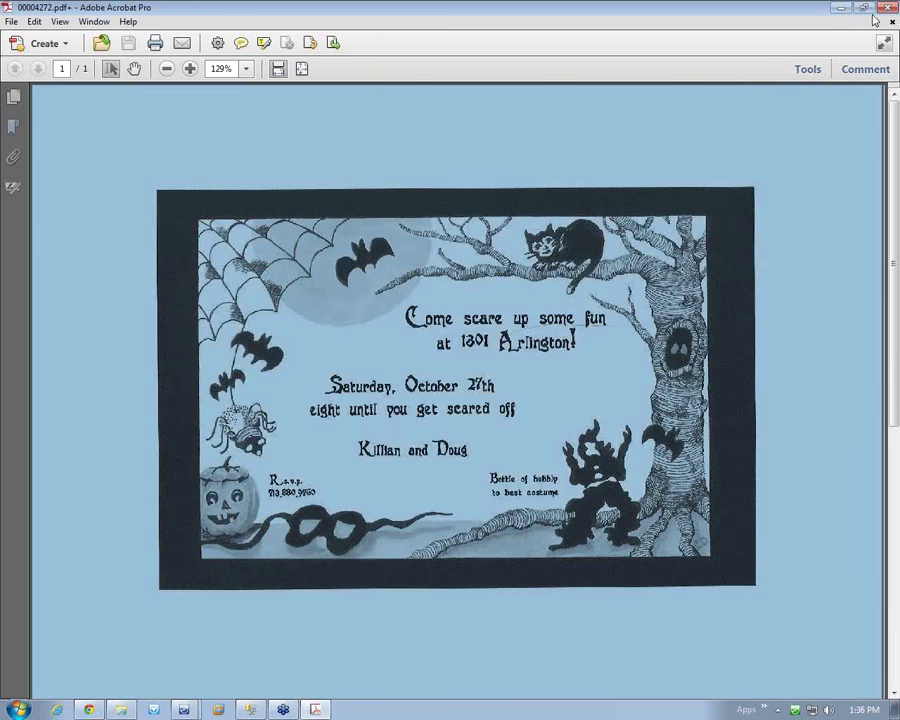
left_click(885, 7)
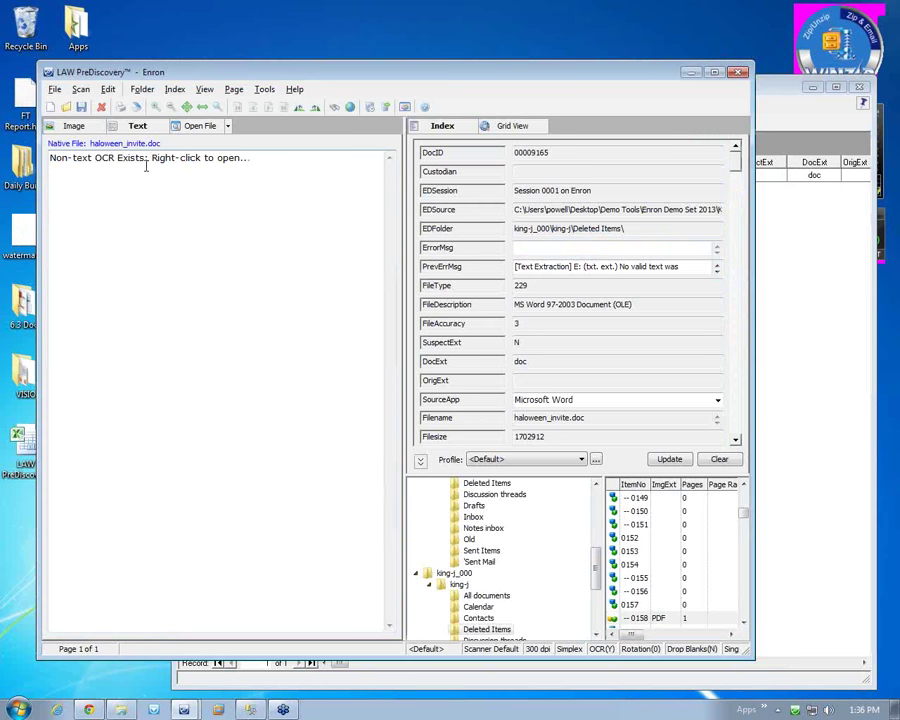
left_click(779, 536)
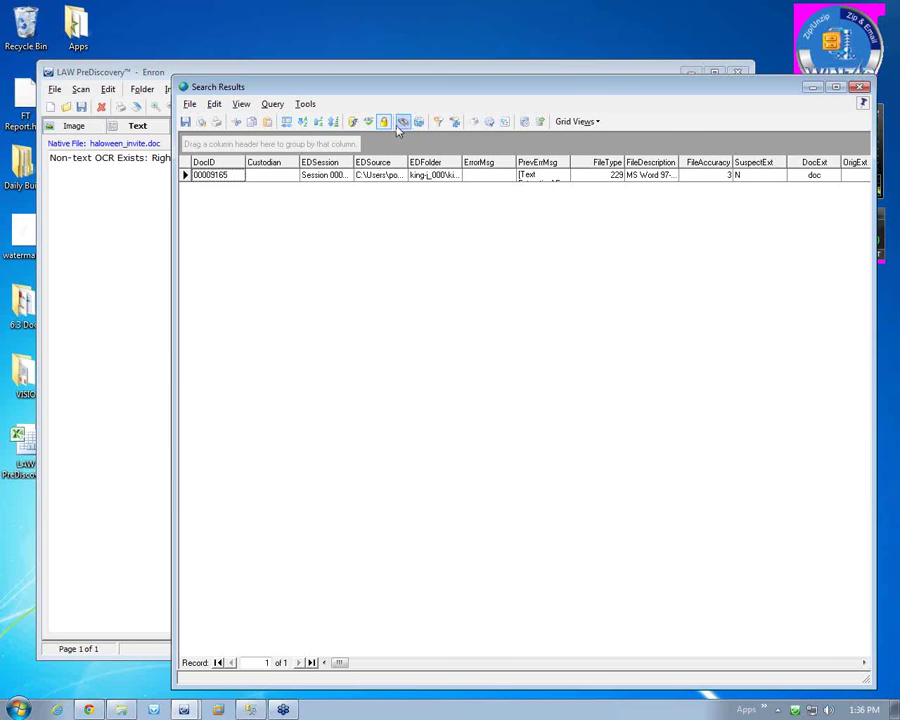
Step: Rerun the all-records search, add the TextXStatus column, and filter the results to 62 records
double_click(182, 88)
left_click(336, 108)
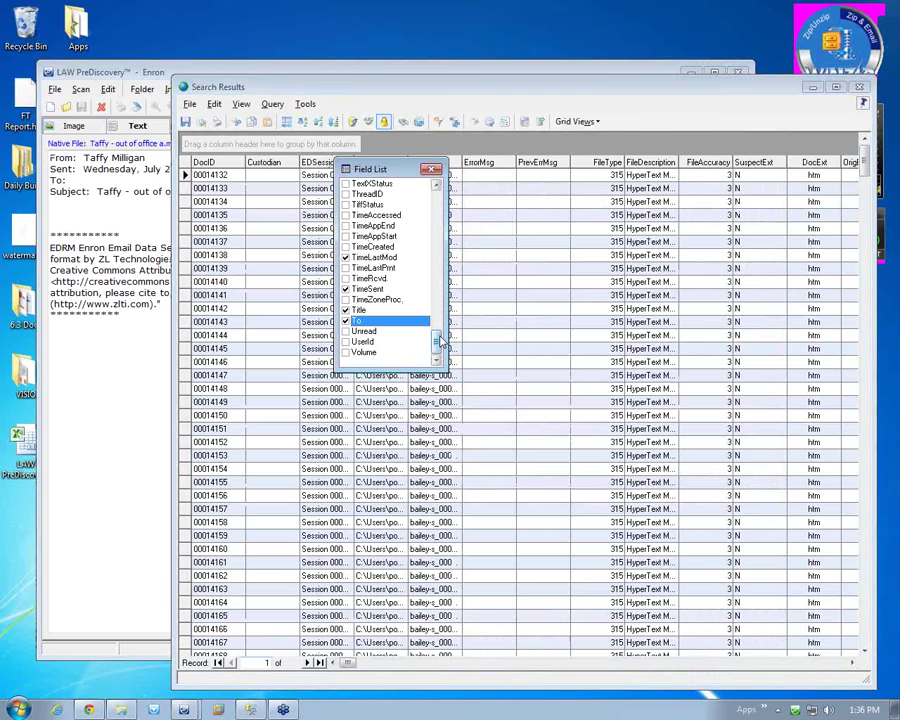
left_click_drag(437, 345, 436, 330)
left_click(390, 256)
left_click(432, 169)
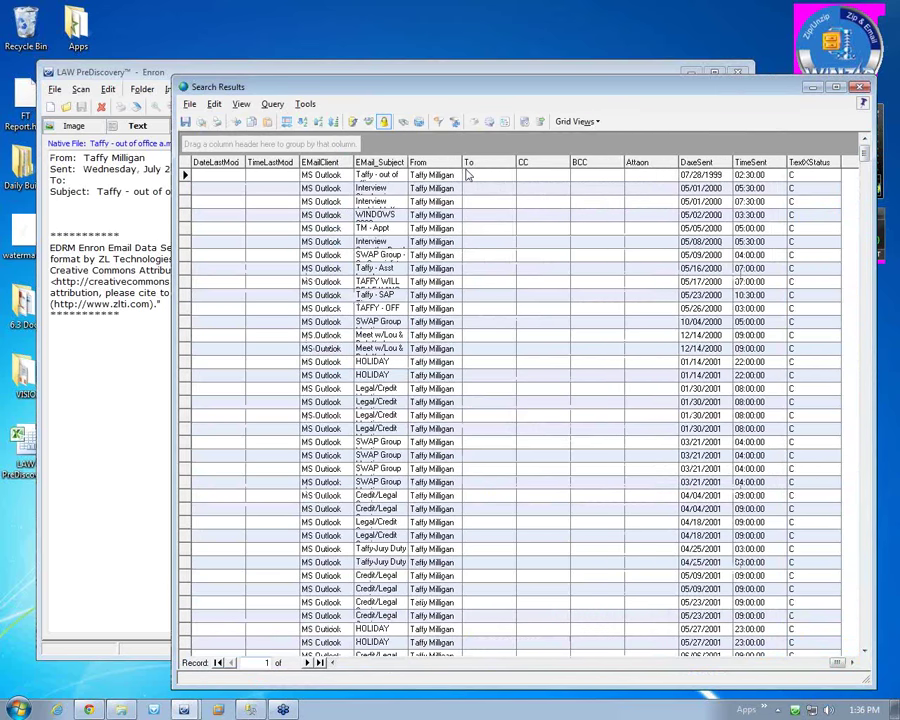
right_click(784, 175)
left_click(798, 199)
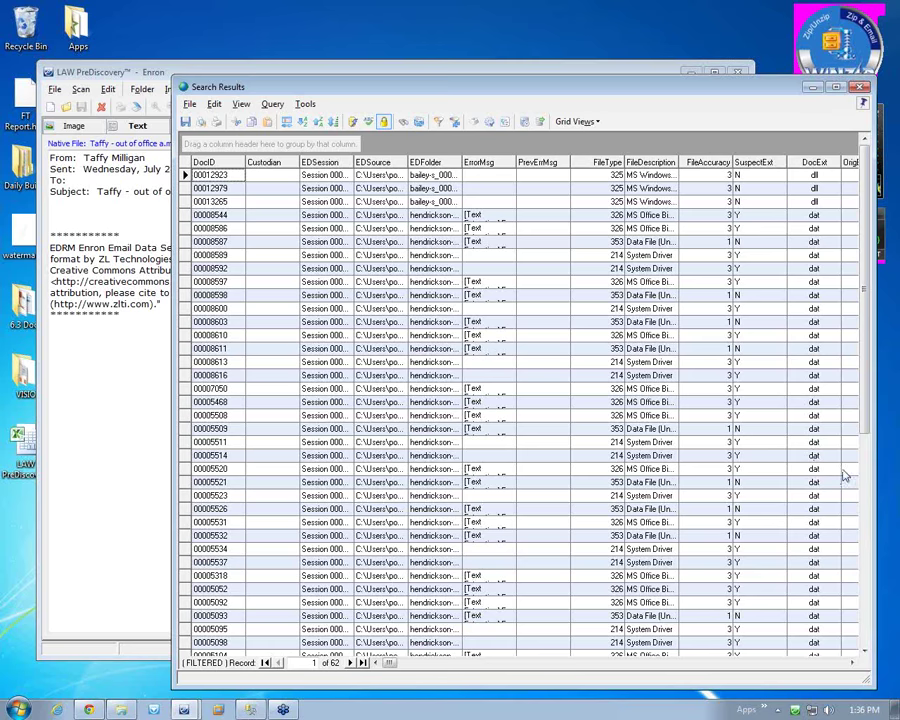
scroll(826, 450, "down", 9)
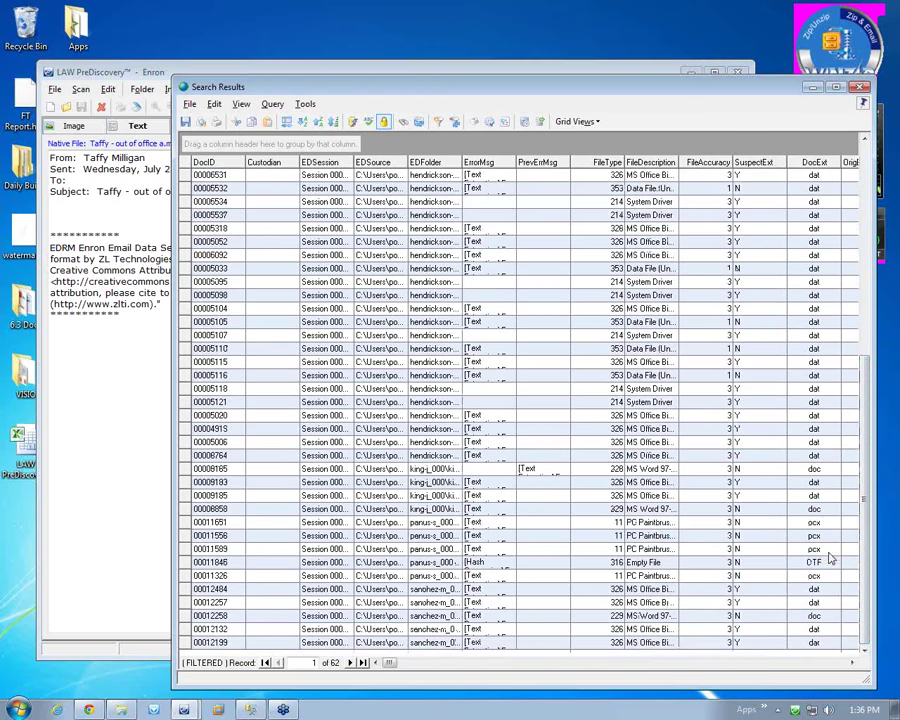
Step: Inspect record 00012258's native 20K.doc form in Word, then filter on that record
left_click(822, 616)
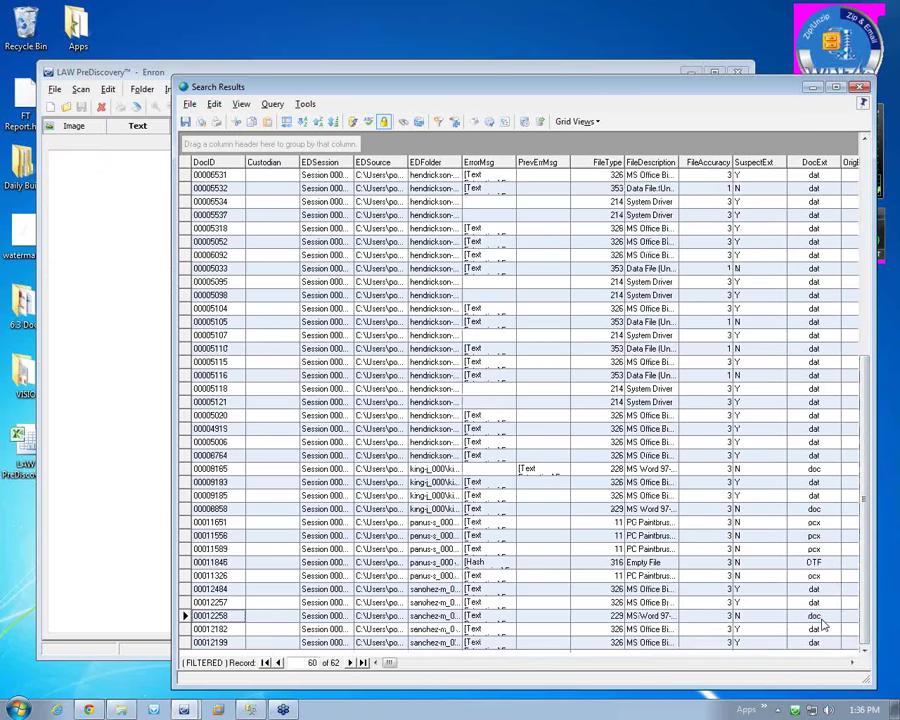
left_click(66, 106)
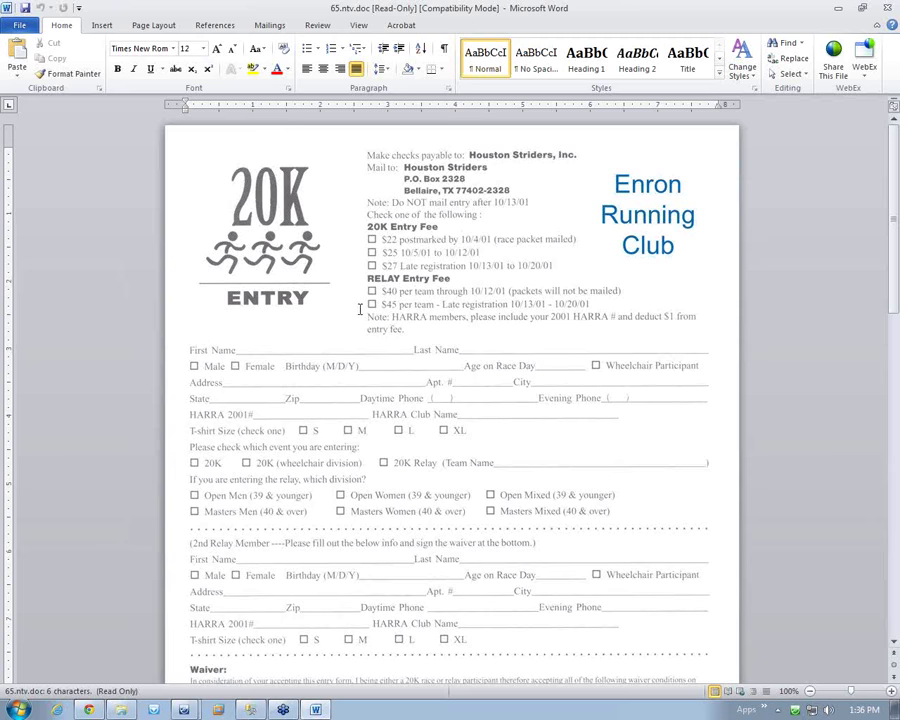
scroll(360, 304, "down", 2)
left_click(292, 426)
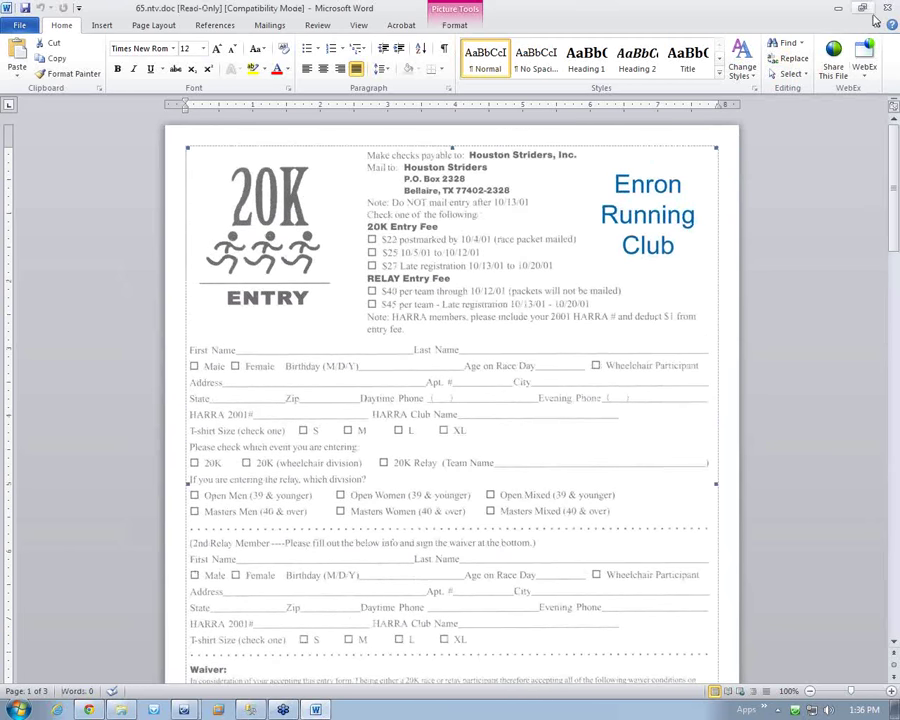
key("alt+F4")
right_click(241, 517)
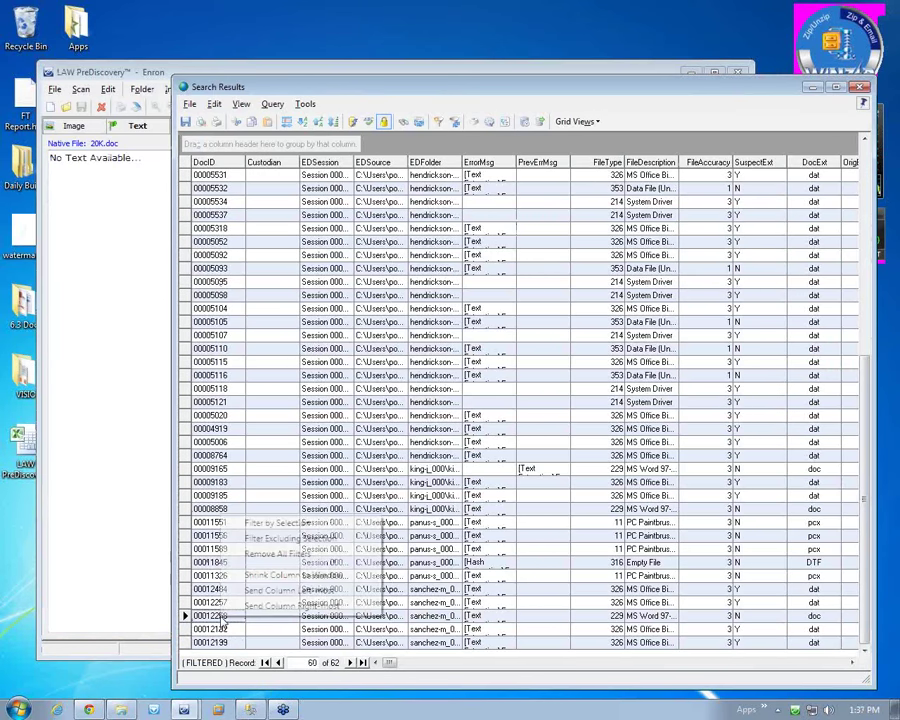
Step: Filter to the 20K.doc record and run a TIFF/PDF conversion batch with unchanged options
left_click(290, 530)
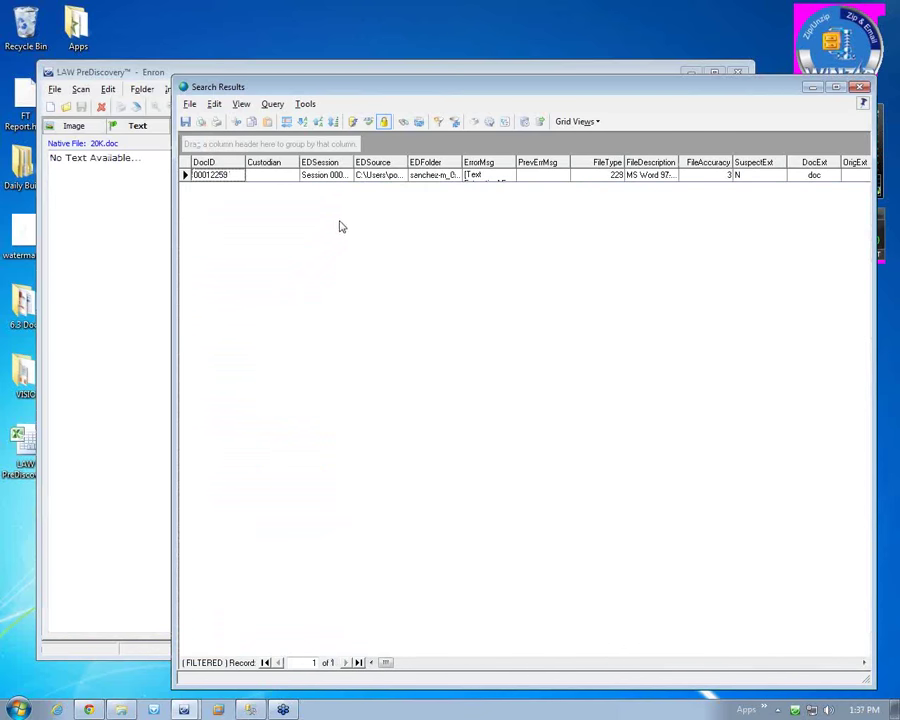
left_click(526, 123)
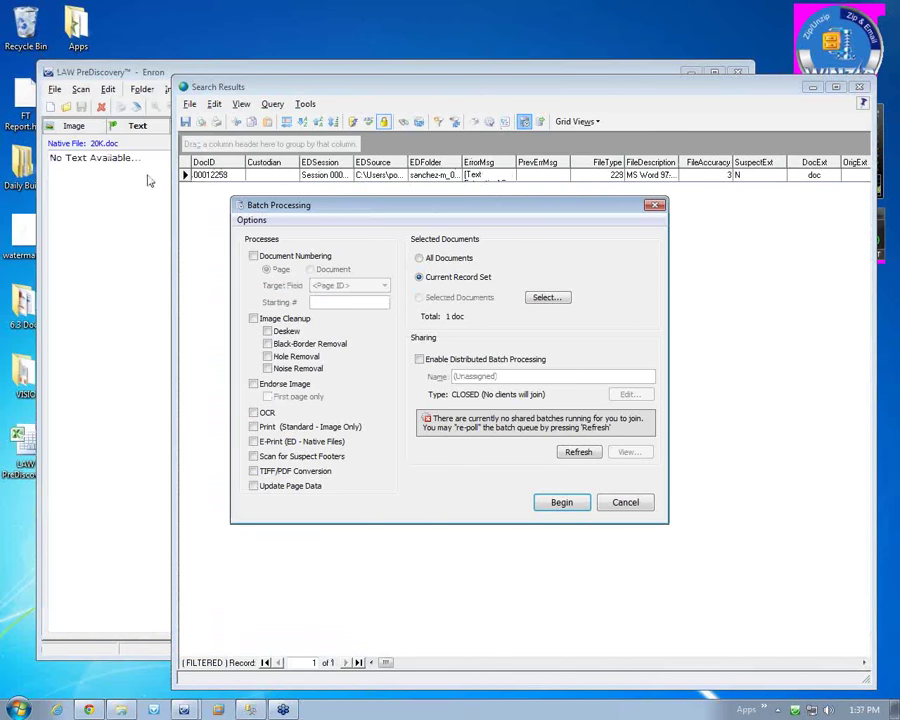
left_click(255, 471)
left_click(251, 220)
left_click(282, 300)
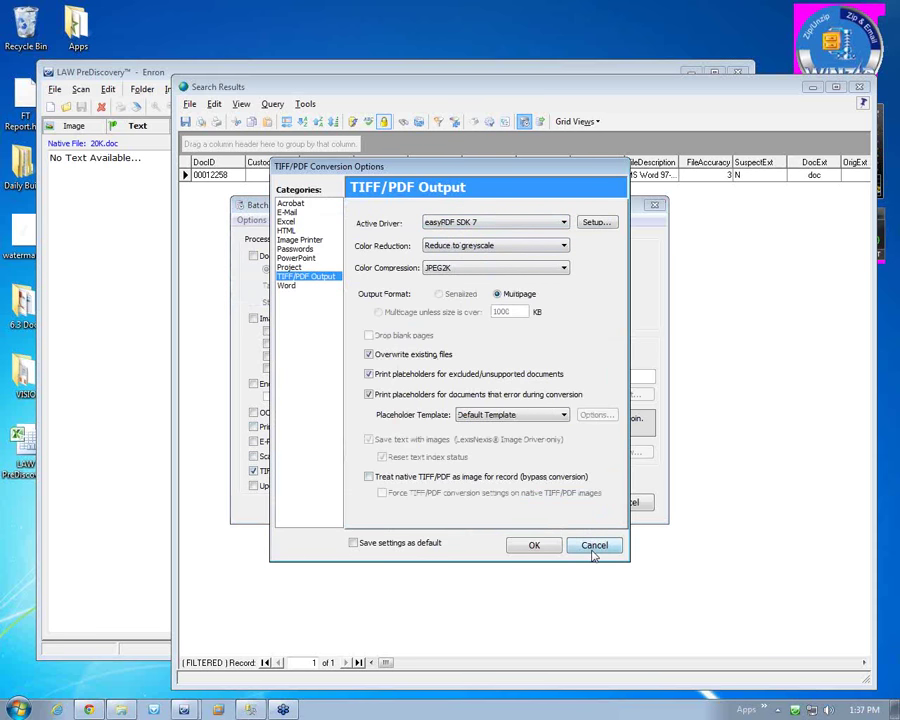
left_click(593, 549)
left_click(566, 502)
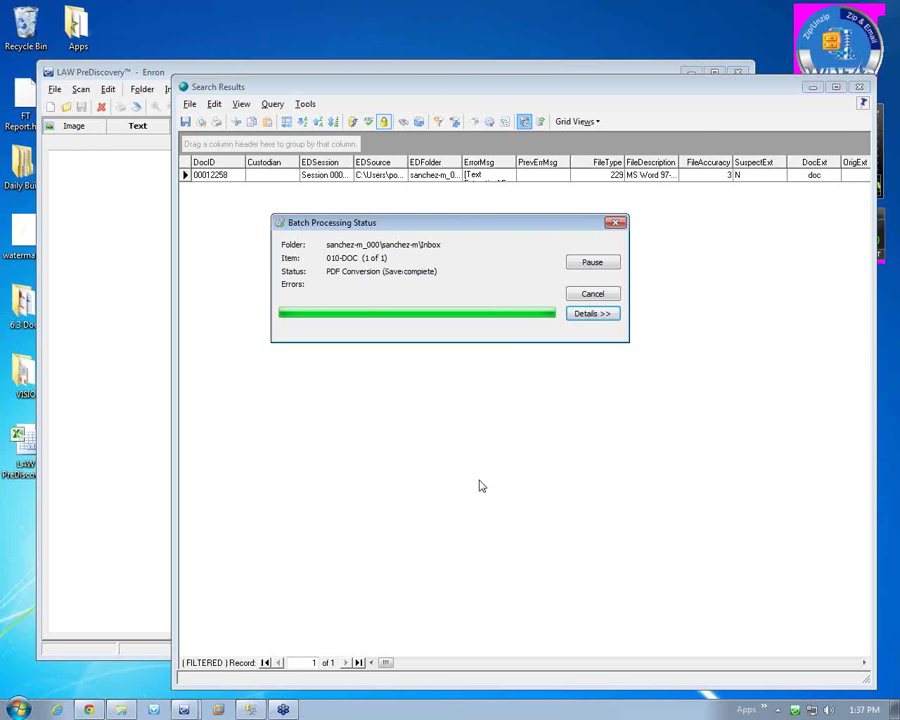
left_click(524, 416)
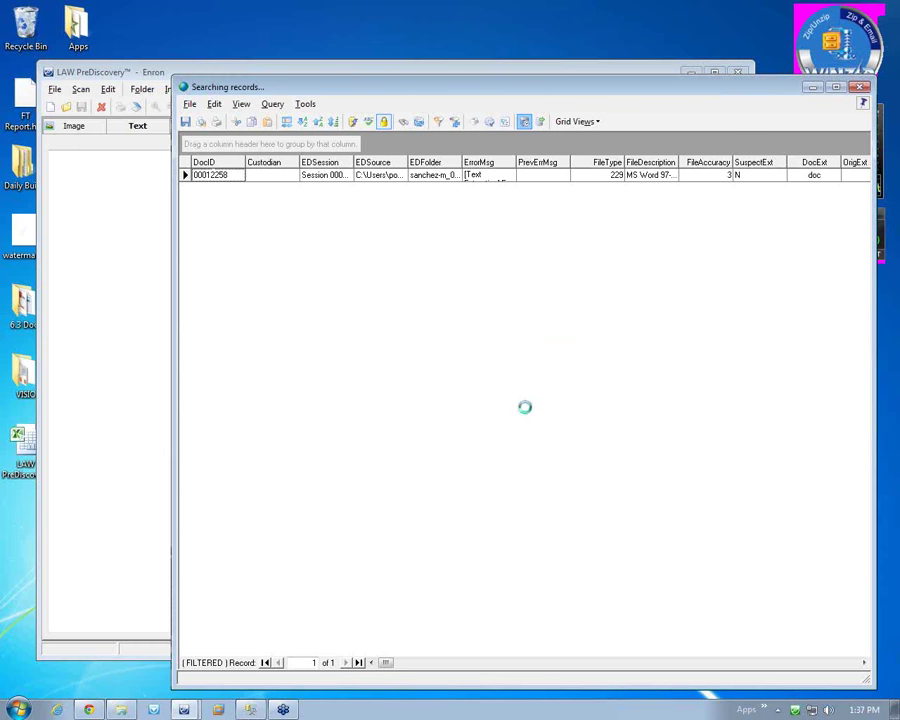
Step: Set the batch OCR engine to ABBYY FineReader with Adobe PDF (w/Hidden Text) output
left_click(307, 105)
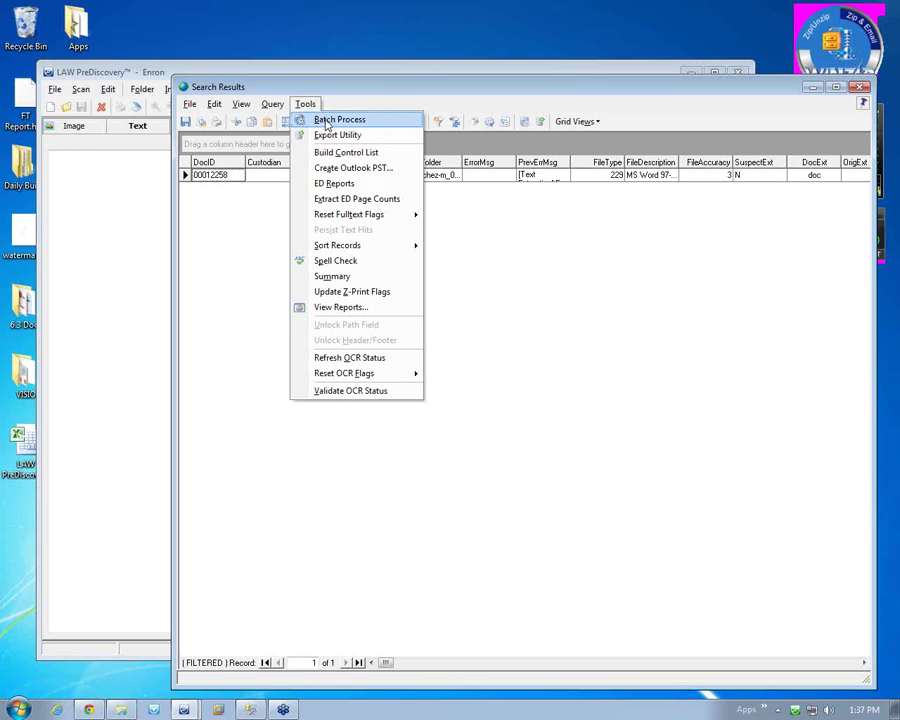
left_click(313, 119)
left_click(251, 220)
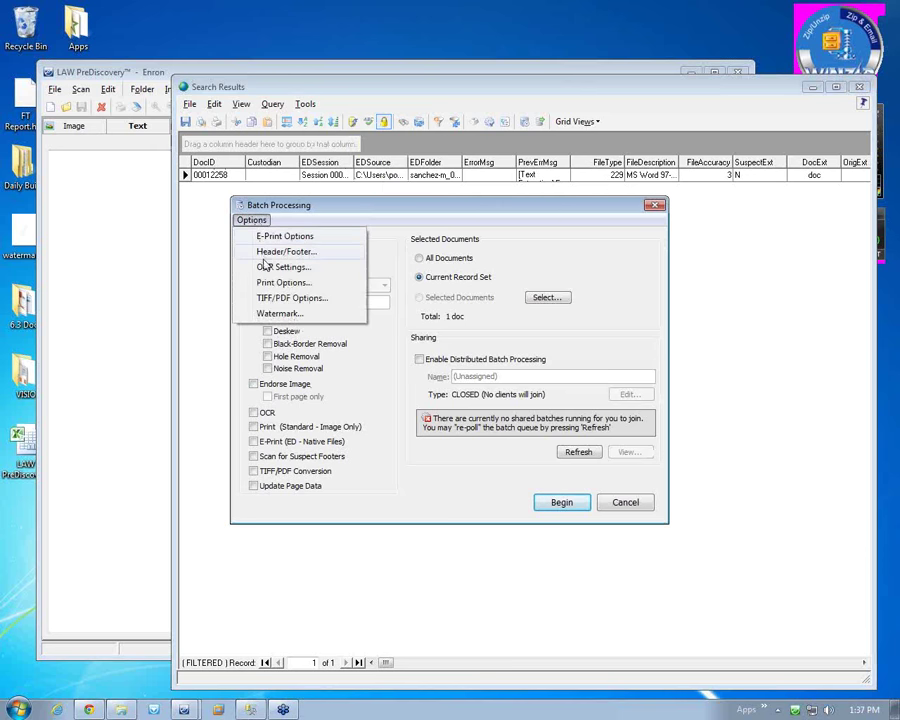
left_click(265, 263)
left_click(439, 255)
left_click(437, 259)
left_click(438, 329)
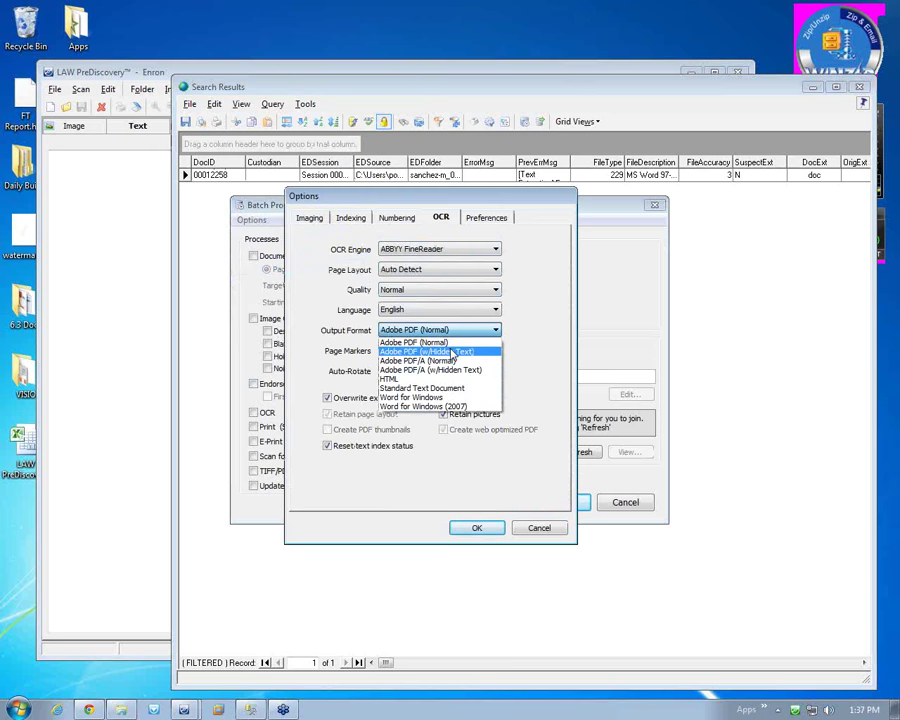
left_click(440, 353)
left_click(477, 527)
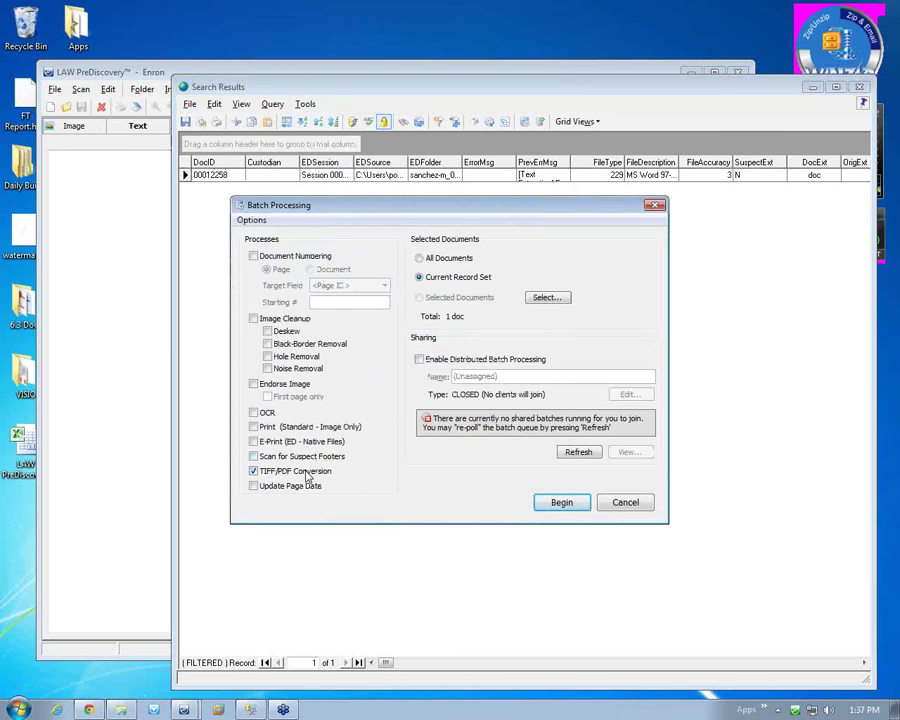
Step: Run an OCR-only batch, without TIFF/PDF conversion, on the record's 3 pages
left_click(306, 477)
left_click(266, 412)
left_click(561, 501)
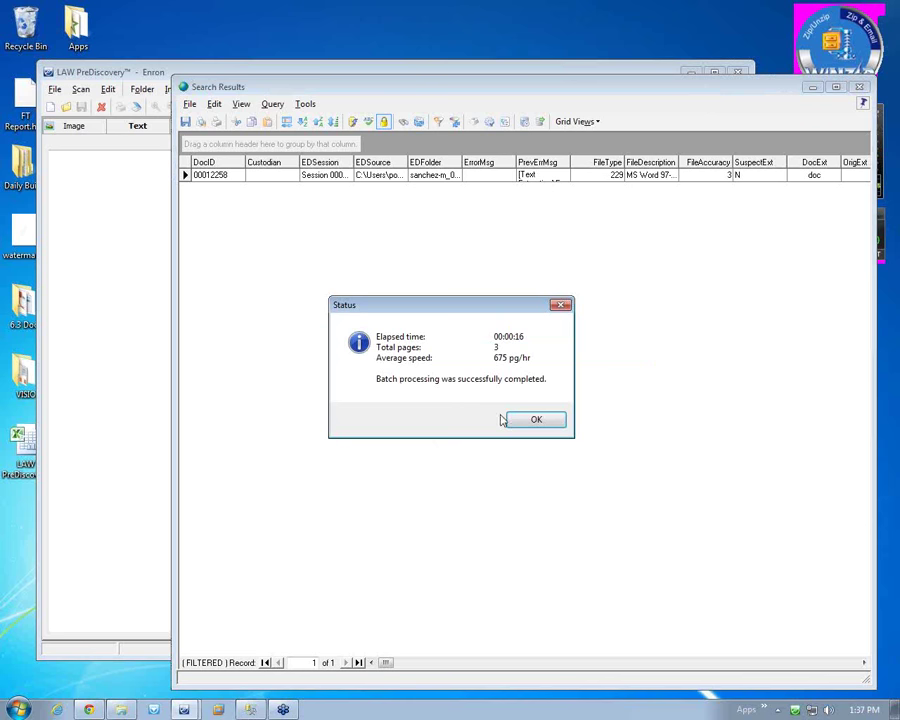
left_click(532, 420)
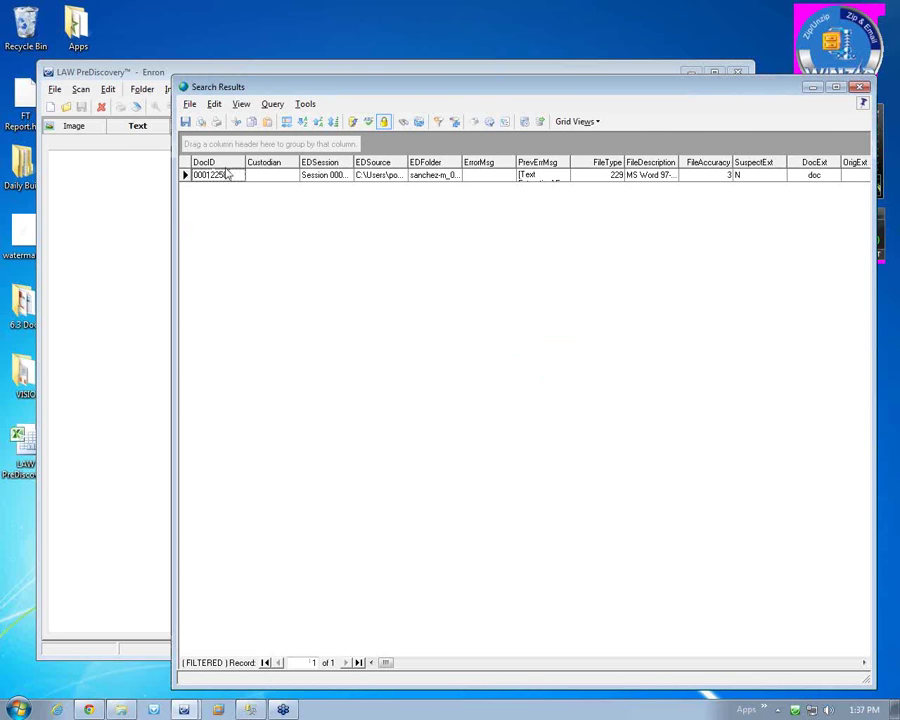
Step: Load item 0010's recognised text and open its PDF, 00007365.pdf, from the Text pane
left_click(145, 205)
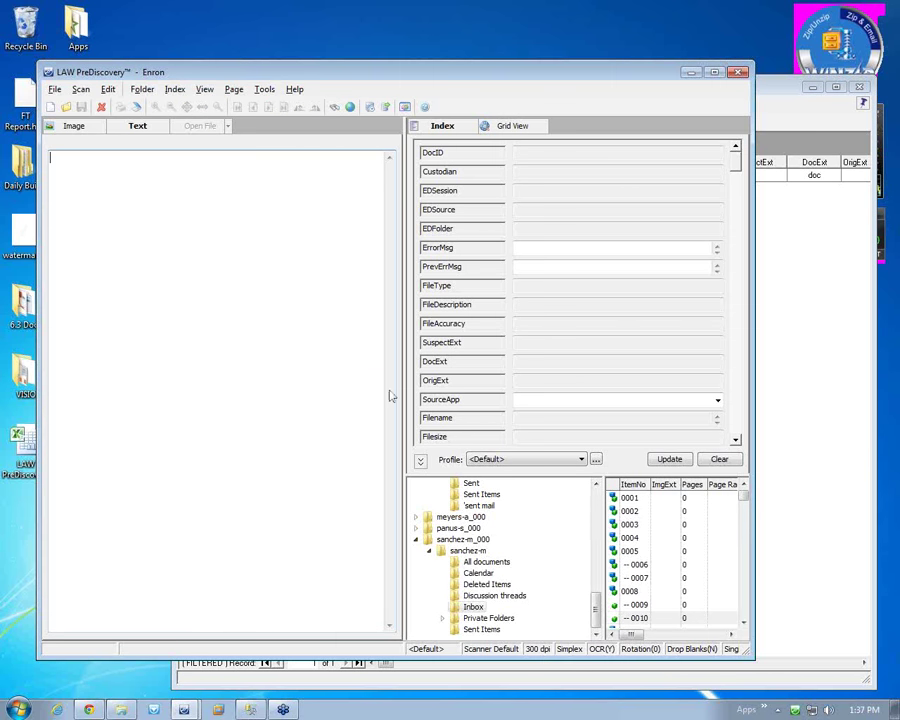
left_click(630, 617)
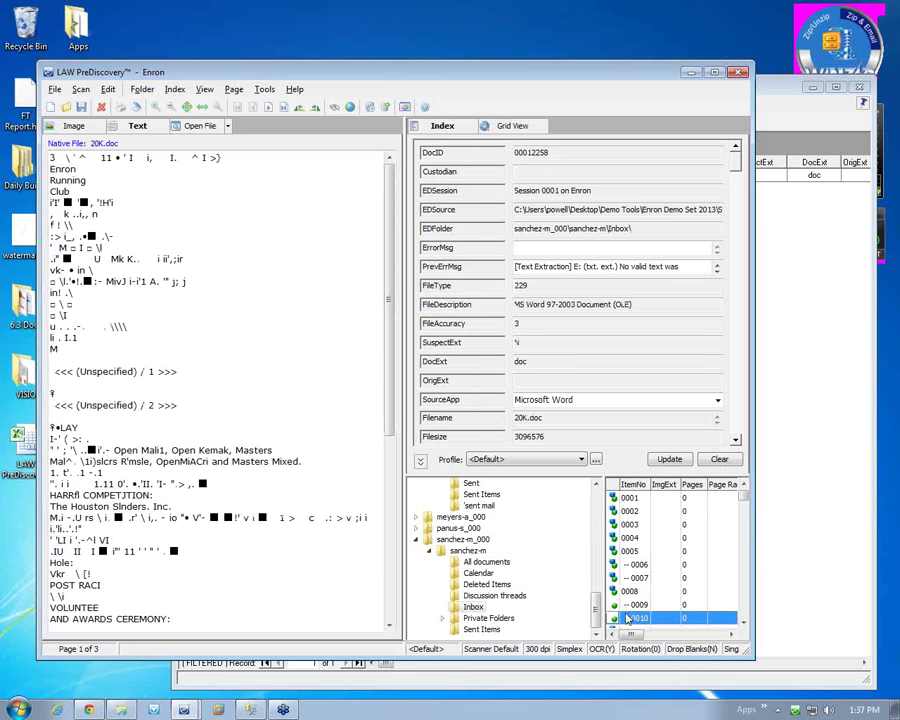
right_click(143, 360)
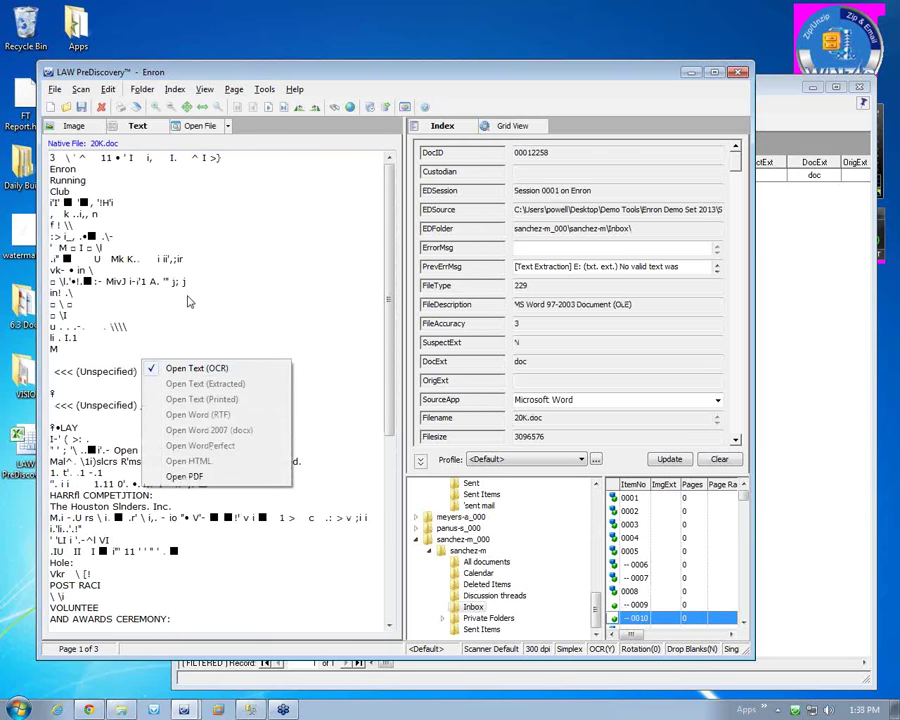
left_click(629, 604)
left_click(630, 618)
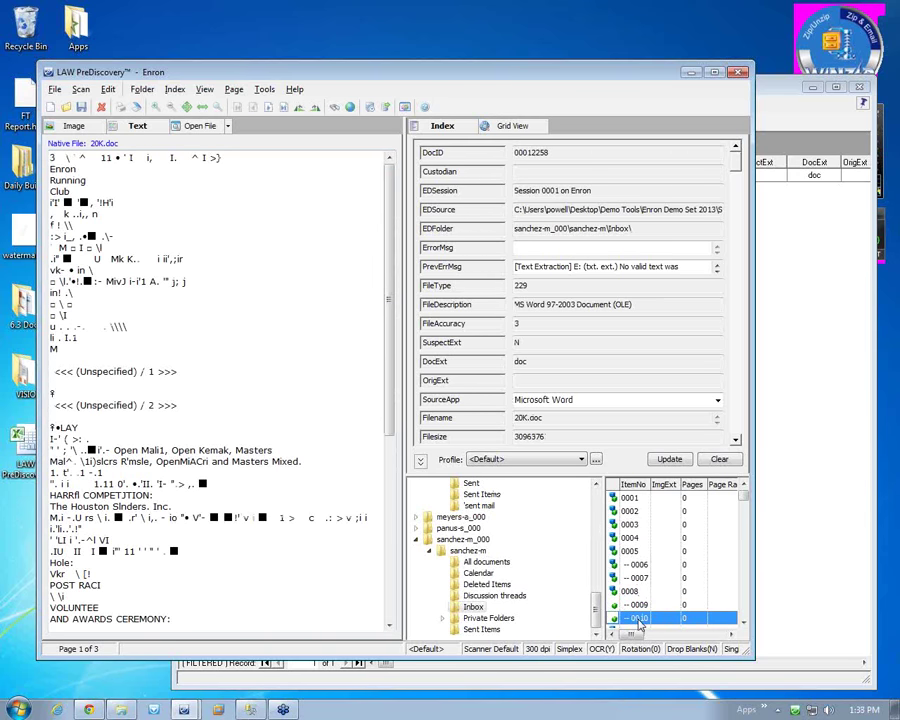
right_click(228, 411)
left_click(285, 523)
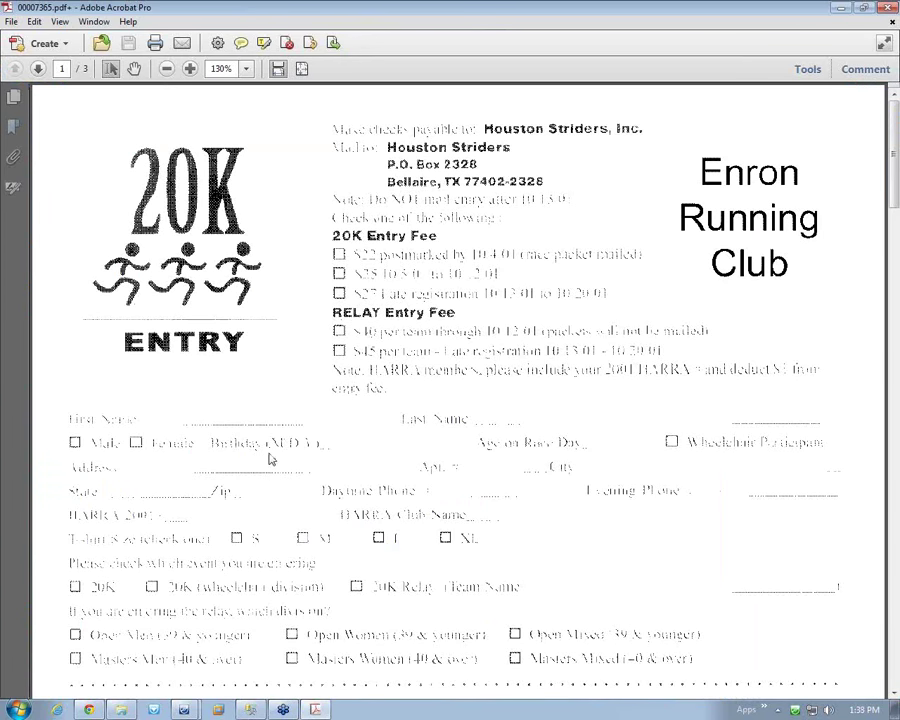
Step: Scroll through the three pages of the 20K entry PDF
scroll(262, 523, "down", 7)
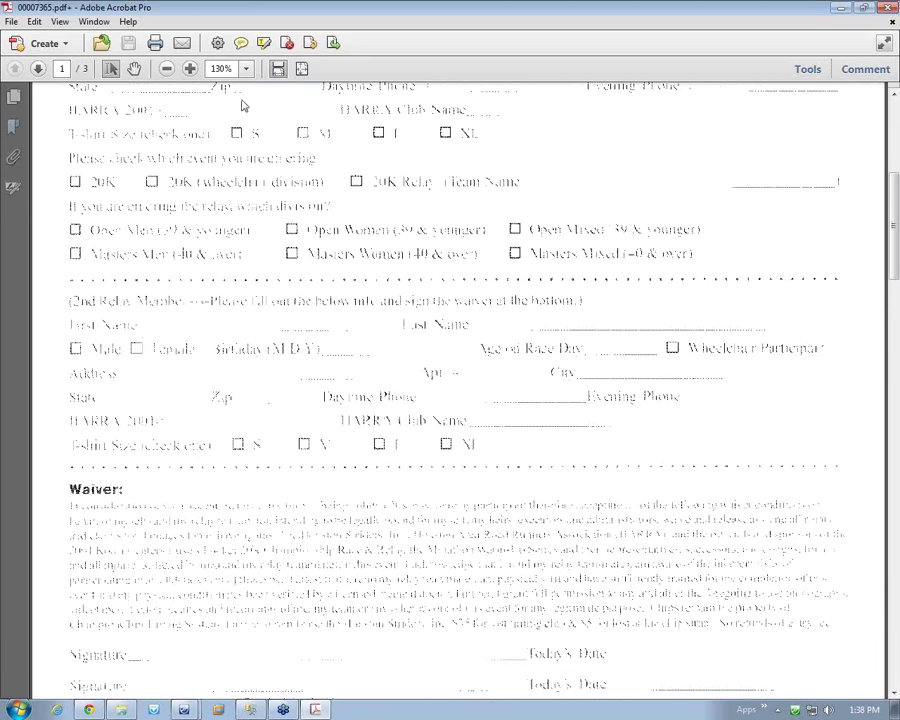
scroll(718, 410, "down", 8)
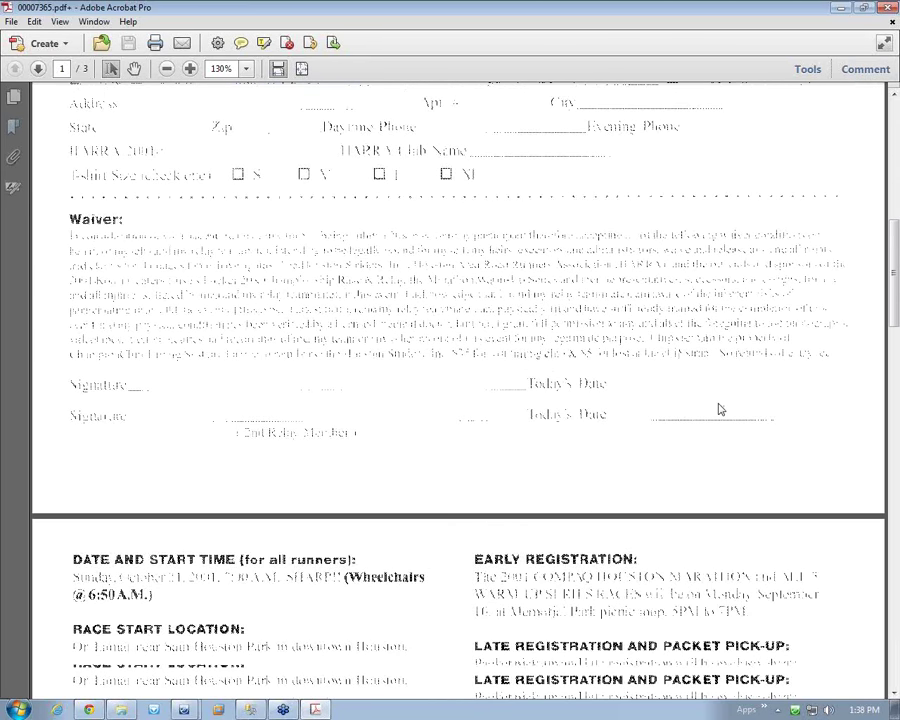
scroll(190, 487, "down", 20)
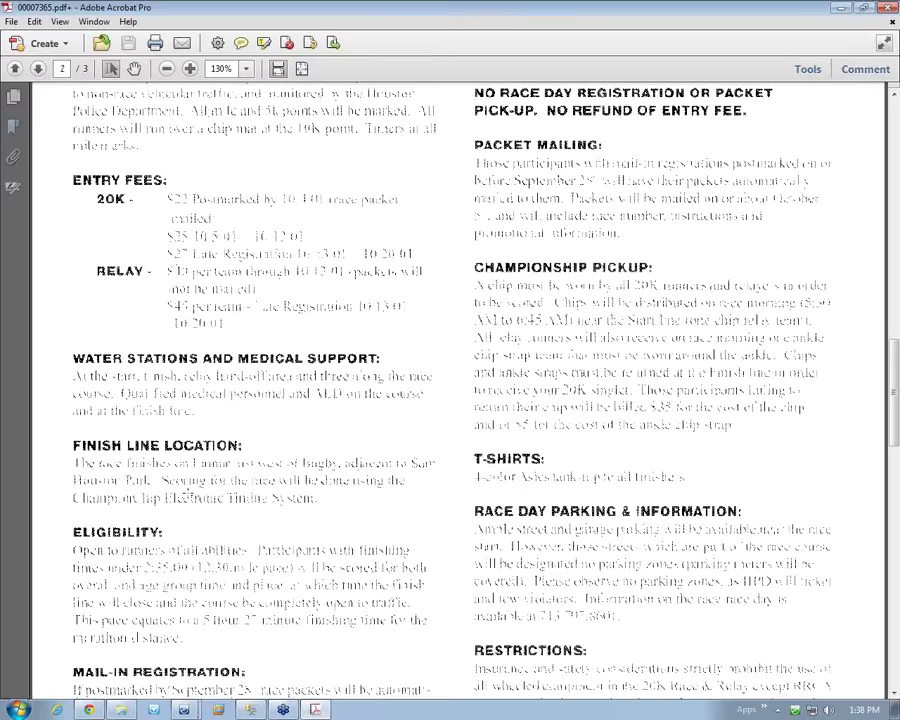
scroll(189, 487, "down", 3)
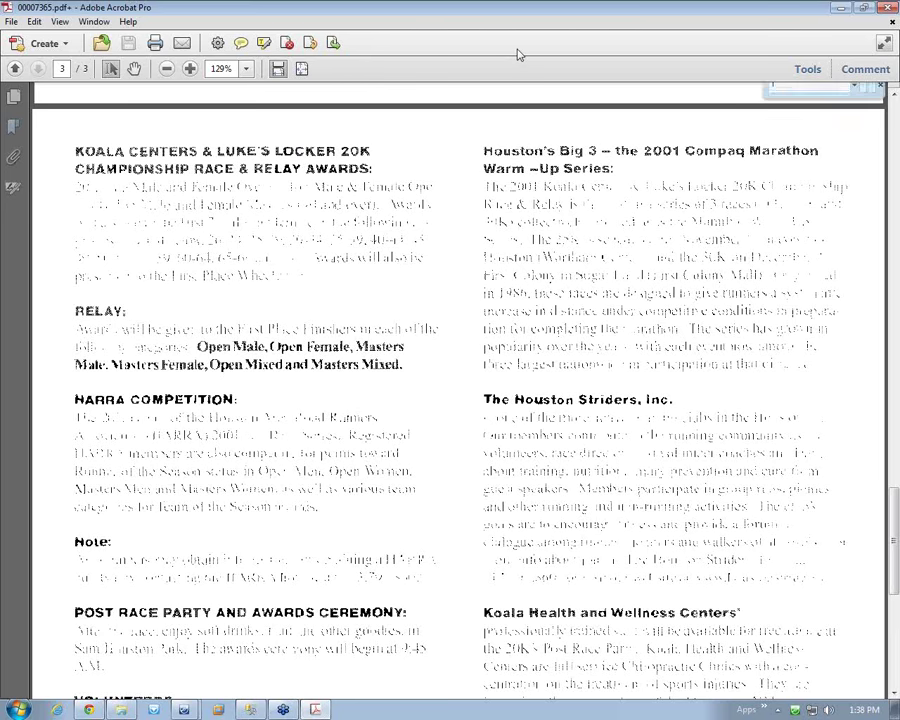
Step: Search the PDF for 'comp' to find COMPETITION on page 3, then close Acrobat
key("ctrl+f")
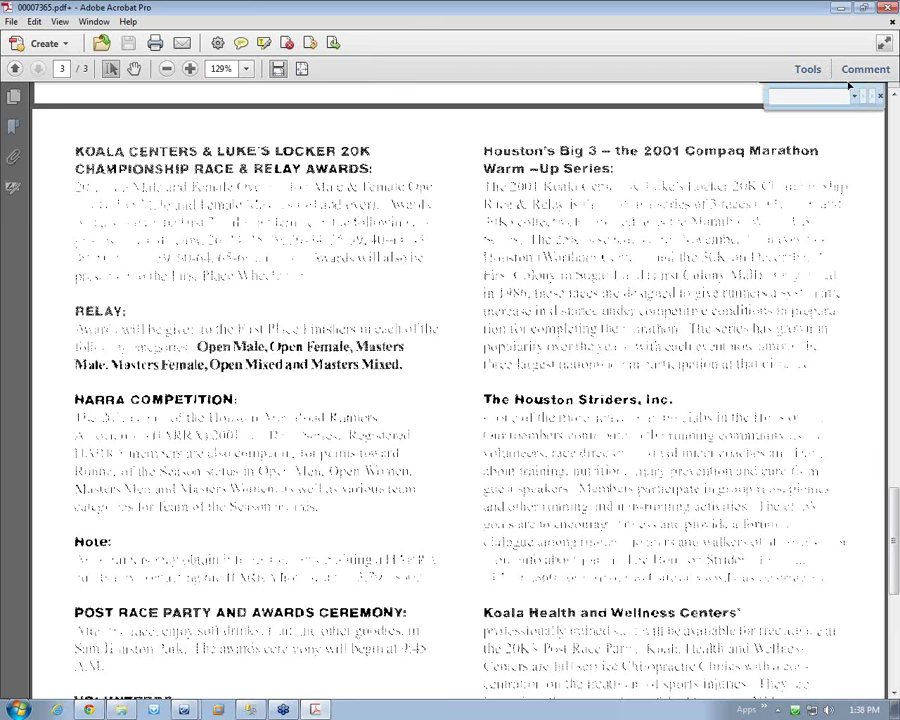
type("comp")
key("Return")
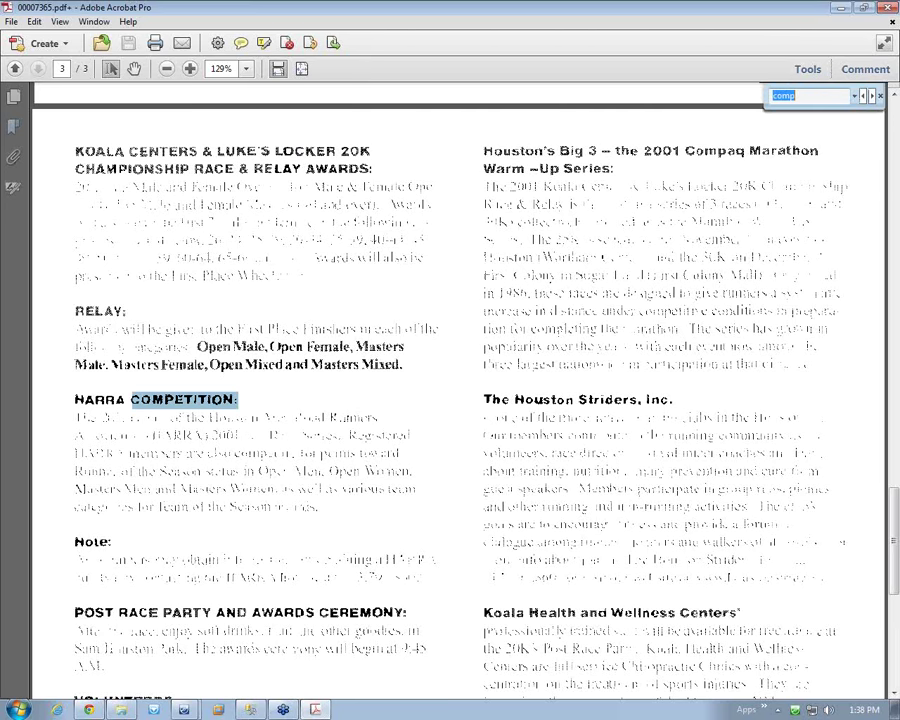
left_click(887, 12)
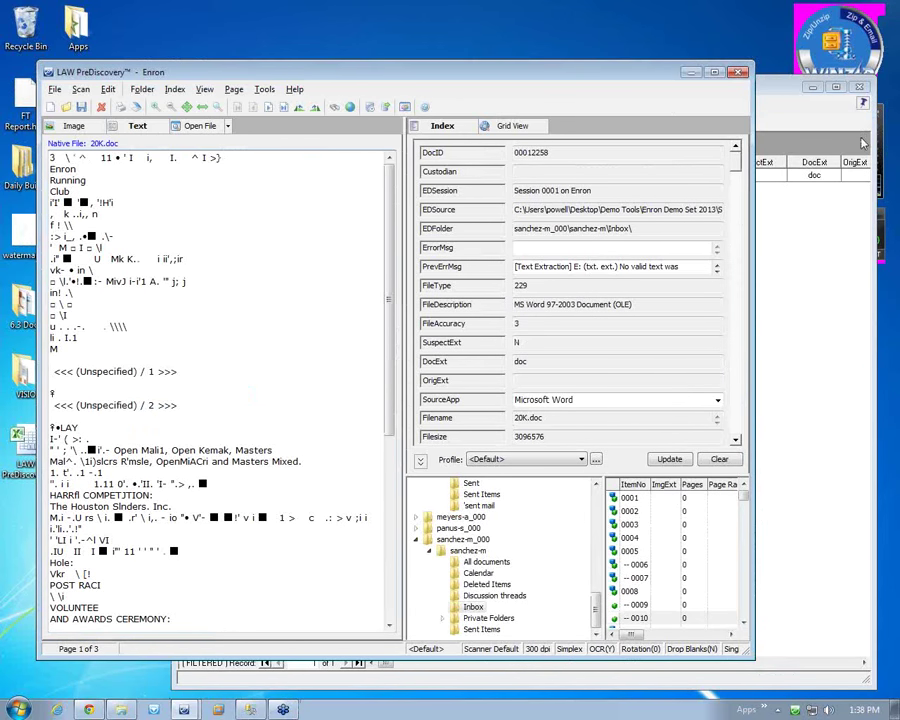
Step: Close the search results window and dismiss the grid view change prompt
left_click(859, 87)
left_click(556, 528)
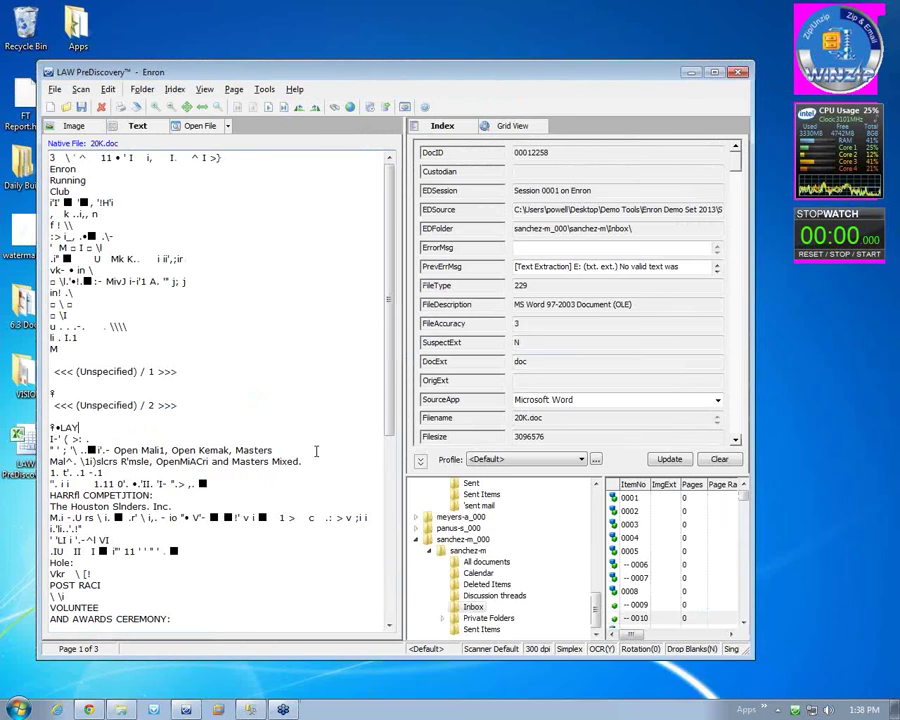
key("Up")
key("Down")
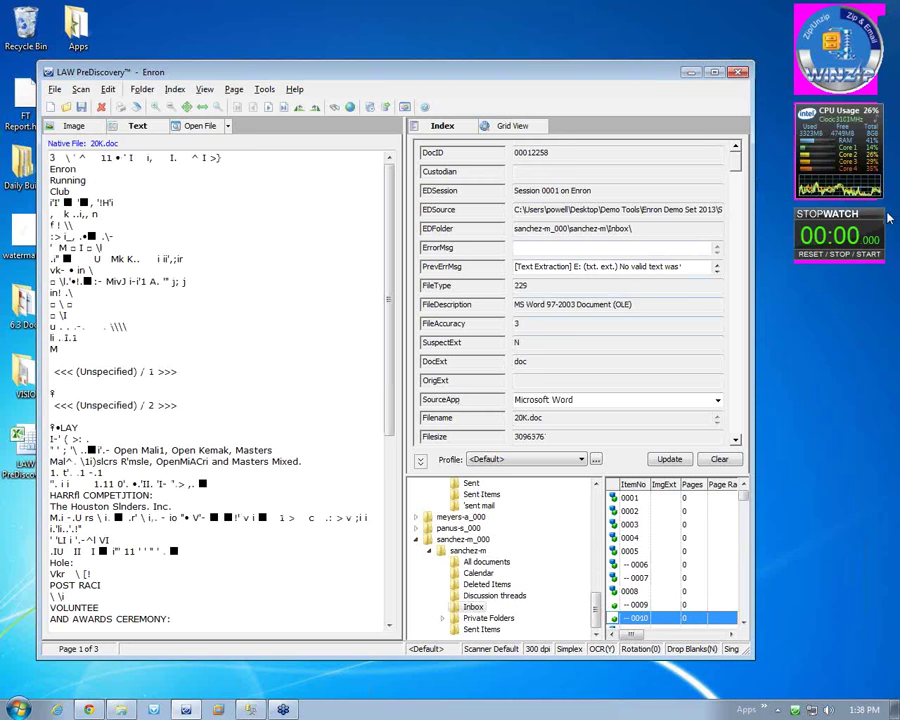
left_click(415, 539)
scroll(436, 567, "up", 2)
scroll(432, 540, "up", 4)
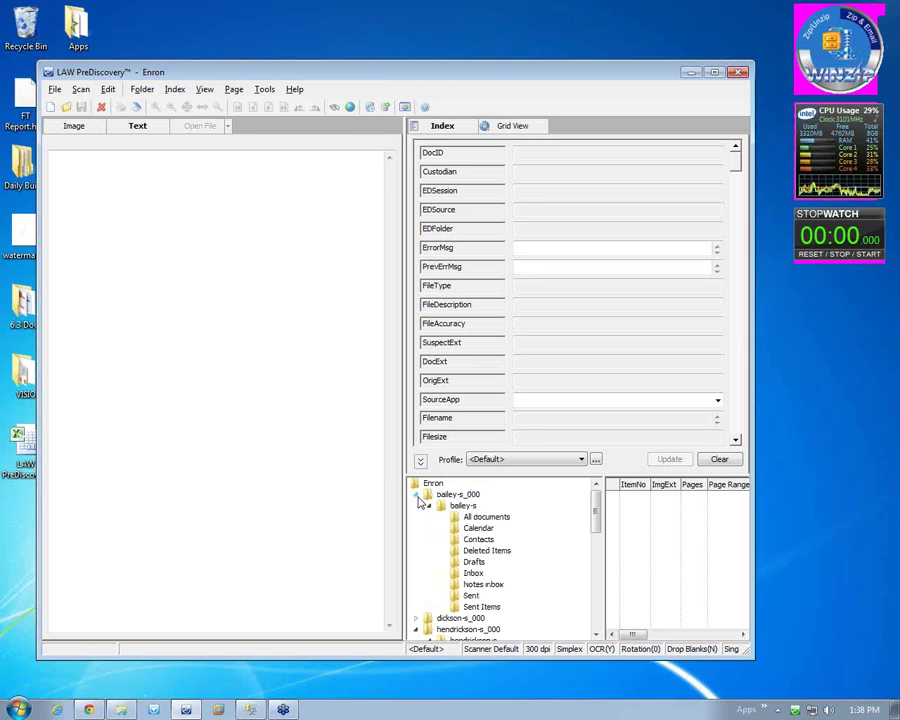
left_click(415, 495)
left_click(415, 516)
left_click(417, 528)
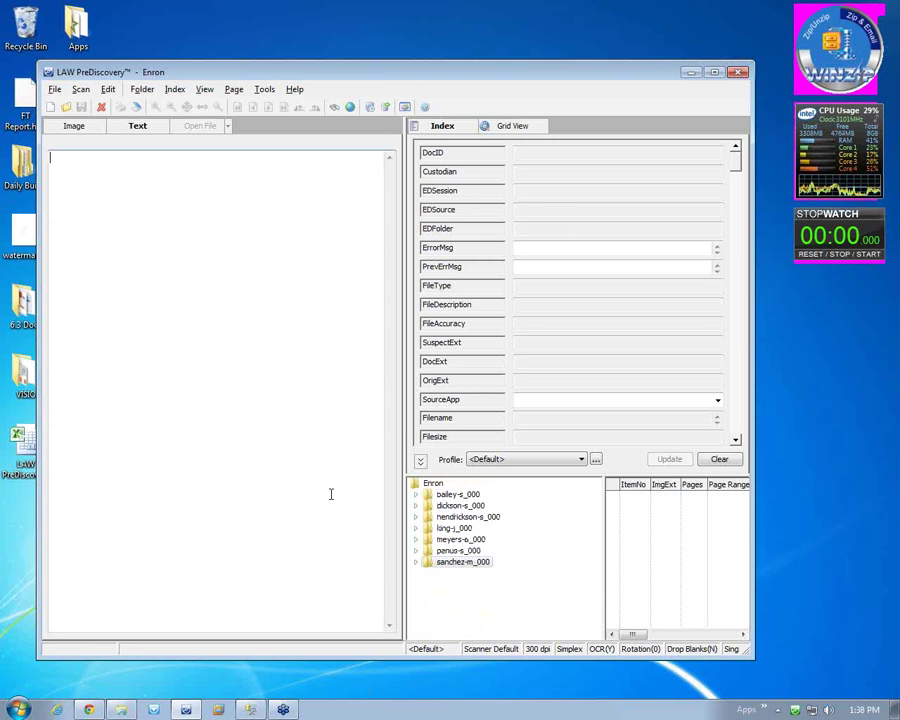
left_click(458, 494)
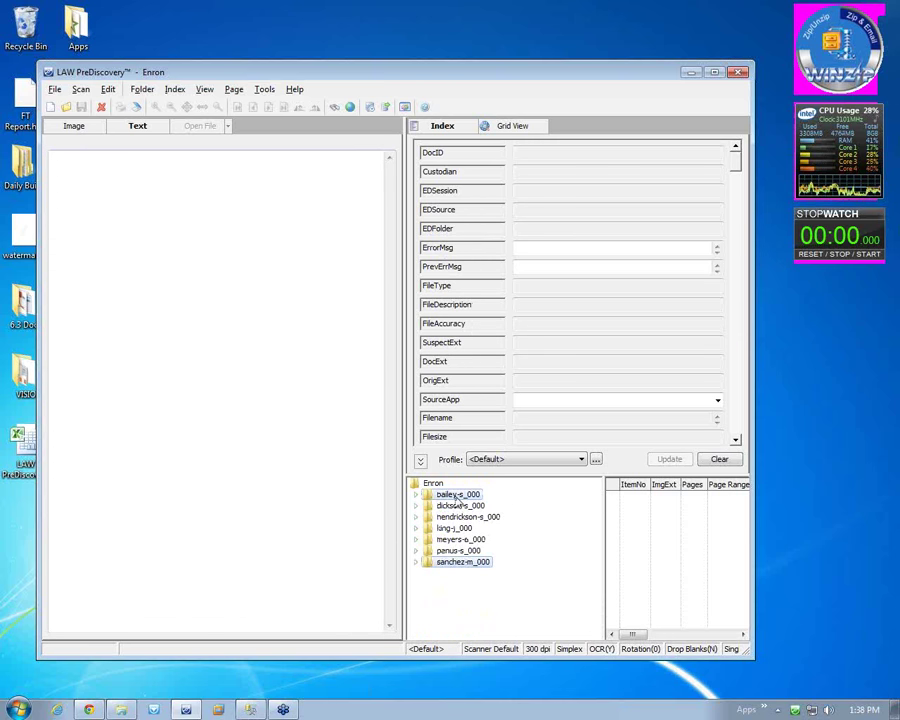
left_click(74, 126)
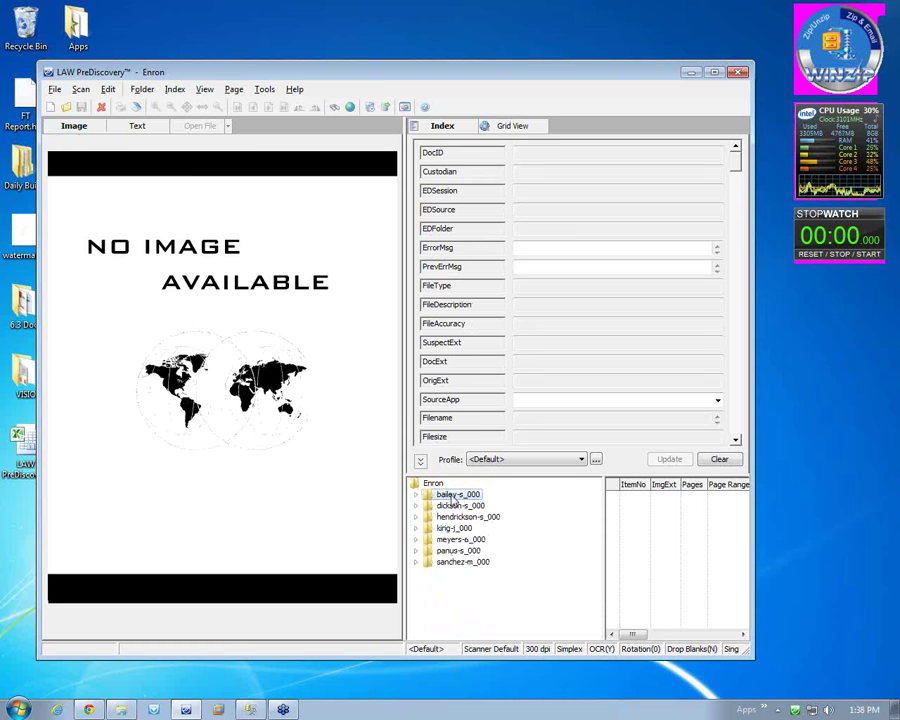
left_click(456, 563)
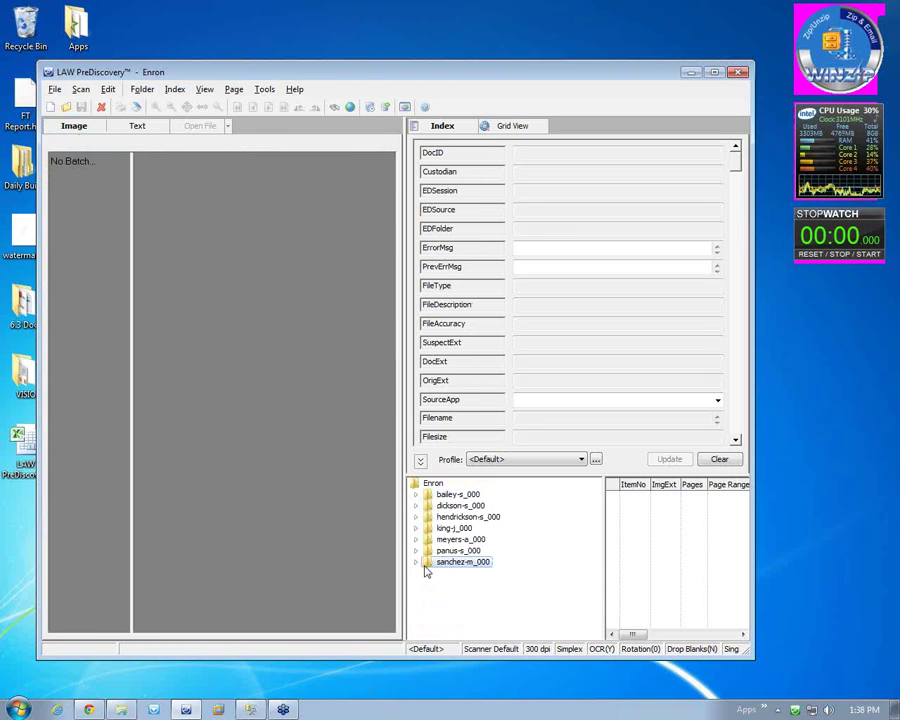
left_click(416, 562)
right_click(467, 539)
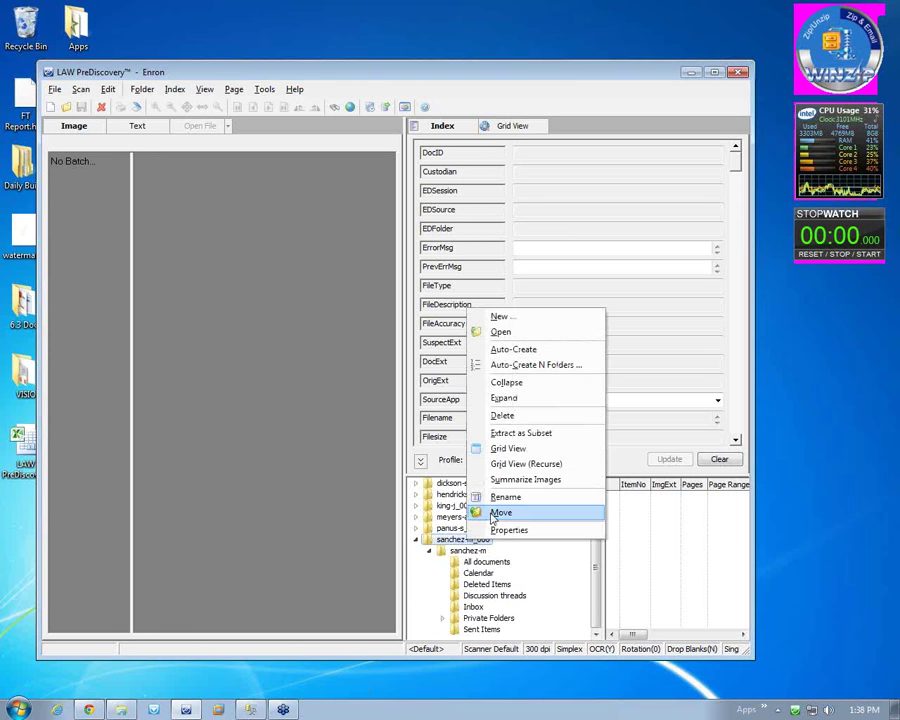
left_click(516, 464)
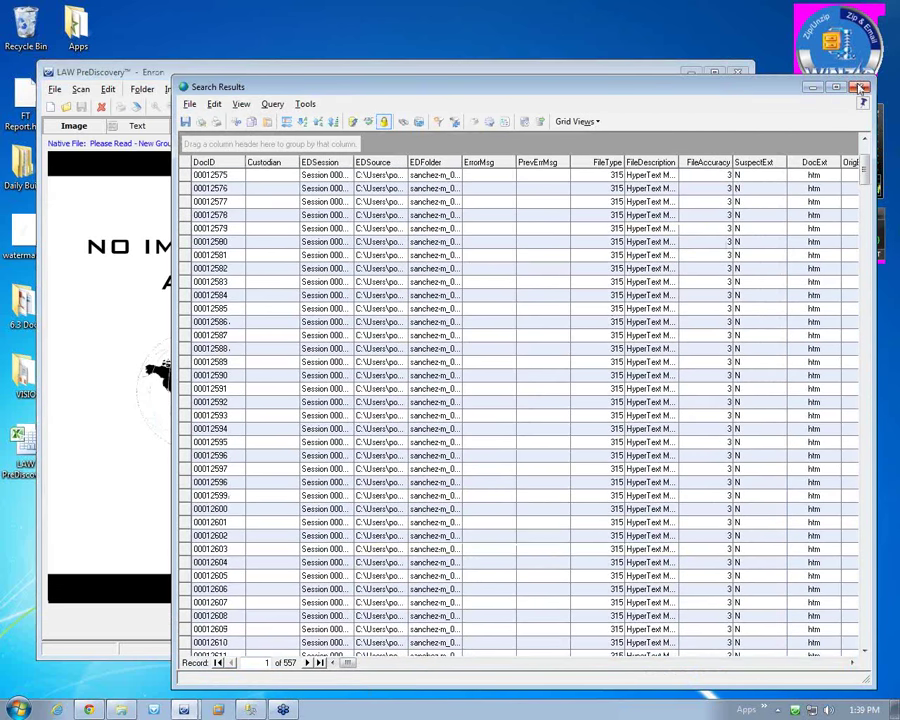
key("alt+F4")
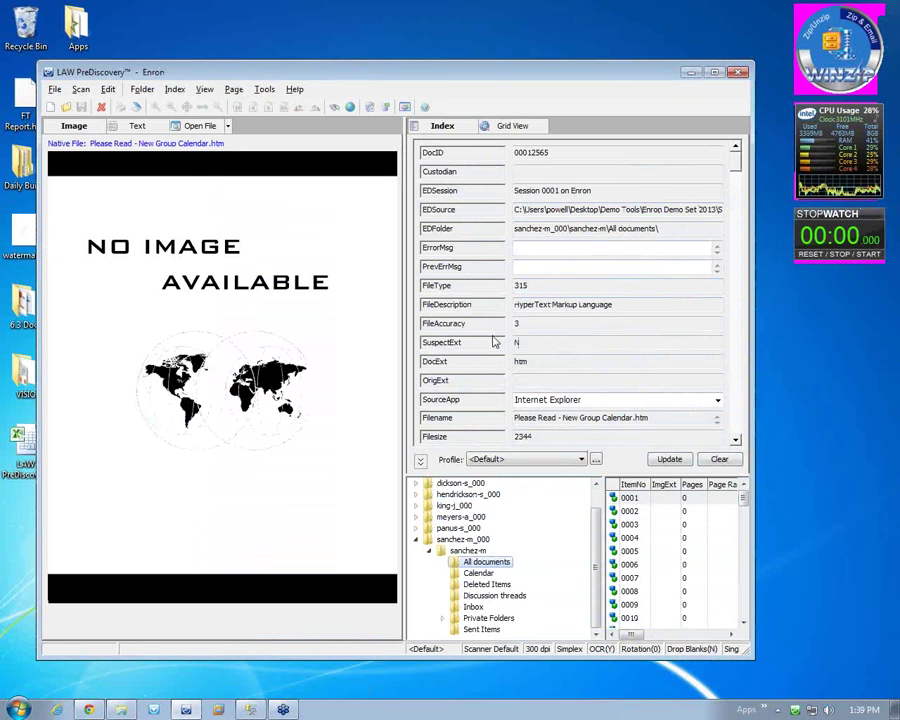
Step: Import the search terms from search-terms.txt into Full Text Search Reports
left_click(335, 107)
left_click(381, 357)
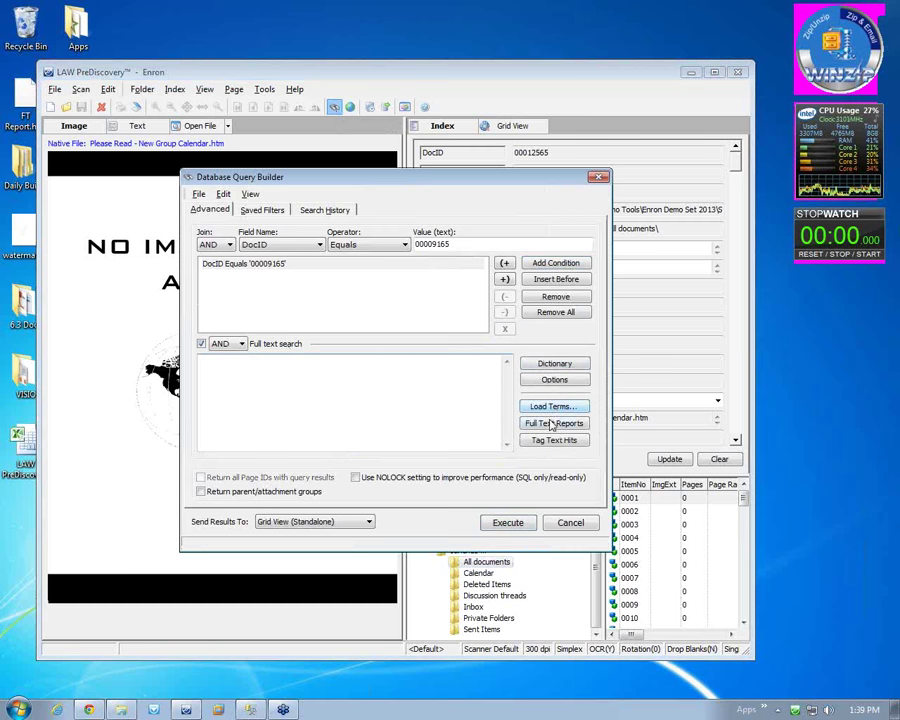
left_click(548, 424)
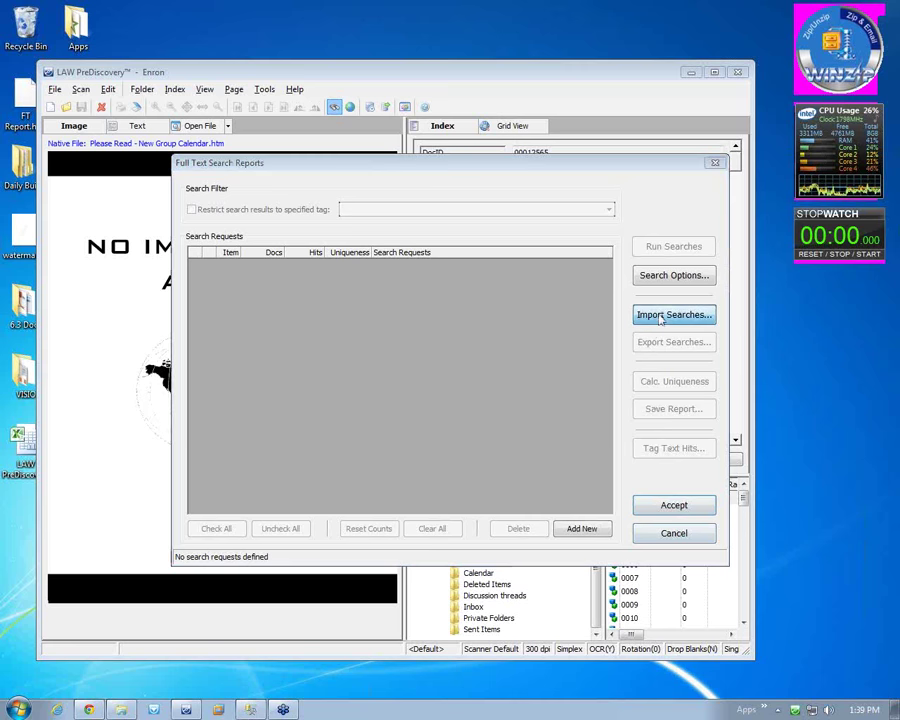
left_click(648, 314)
double_click(362, 386)
left_click(555, 406)
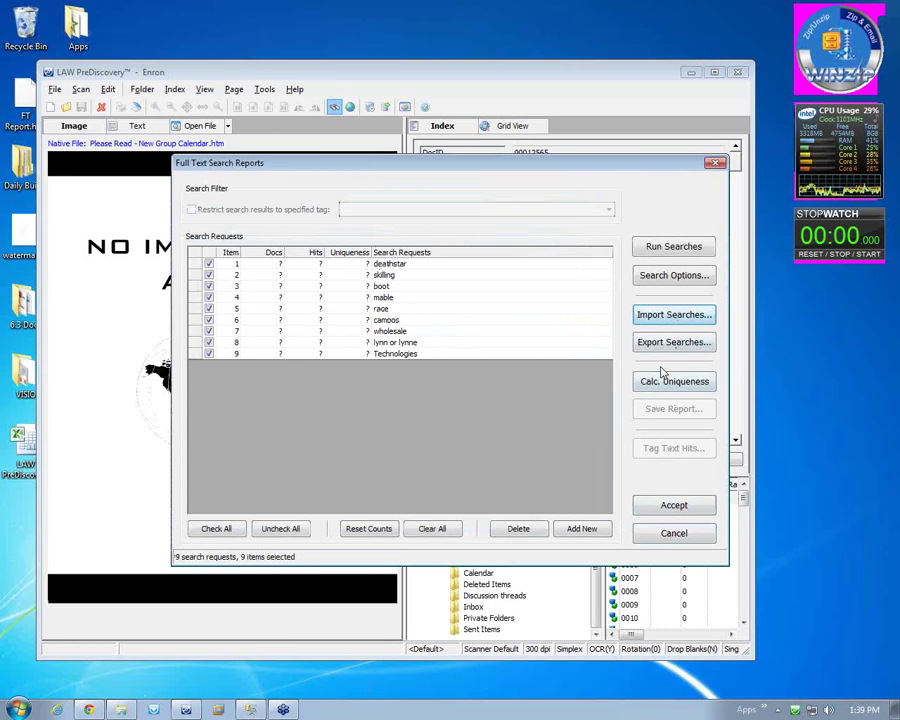
Step: Run all nine imported searches and calculate uniqueness for them
left_click(672, 246)
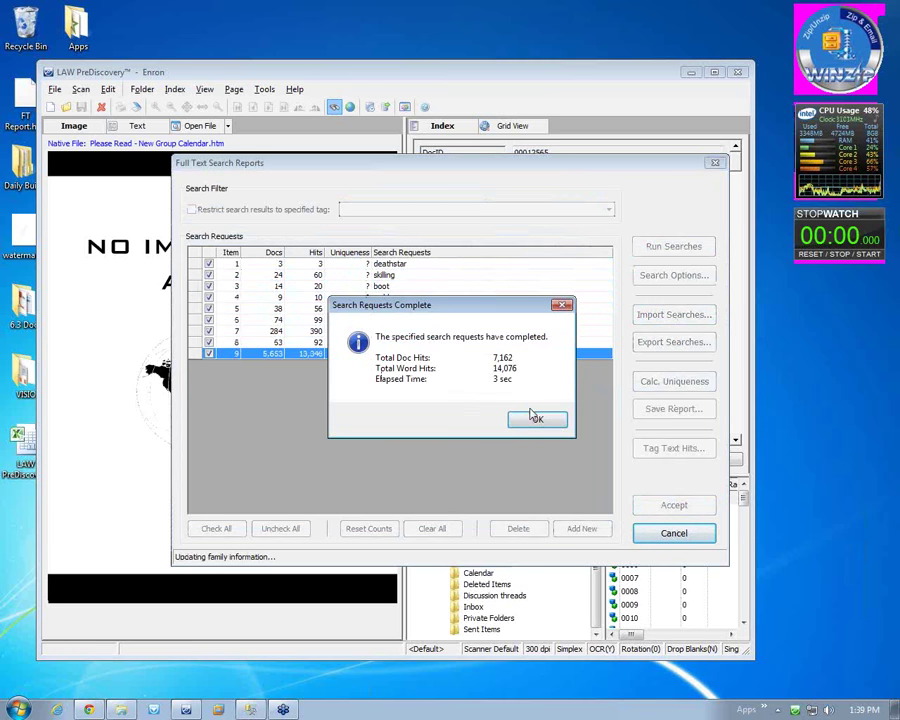
left_click(537, 418)
left_click(658, 383)
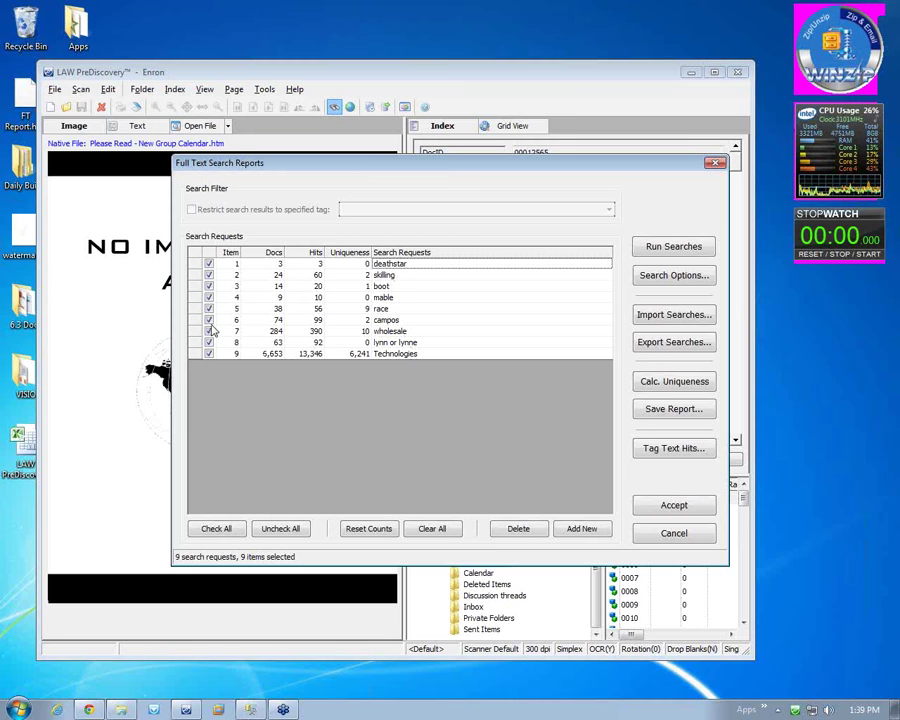
Step: Leave only deathstar checked and try to calculate its uniqueness, dismissing the invalid operation warning
left_click(208, 275)
left_click(208, 286)
left_click(208, 297)
left_click(208, 308)
left_click(208, 320)
left_click(207, 331)
left_click(208, 341)
left_click(208, 354)
left_click(662, 384)
left_click(585, 405)
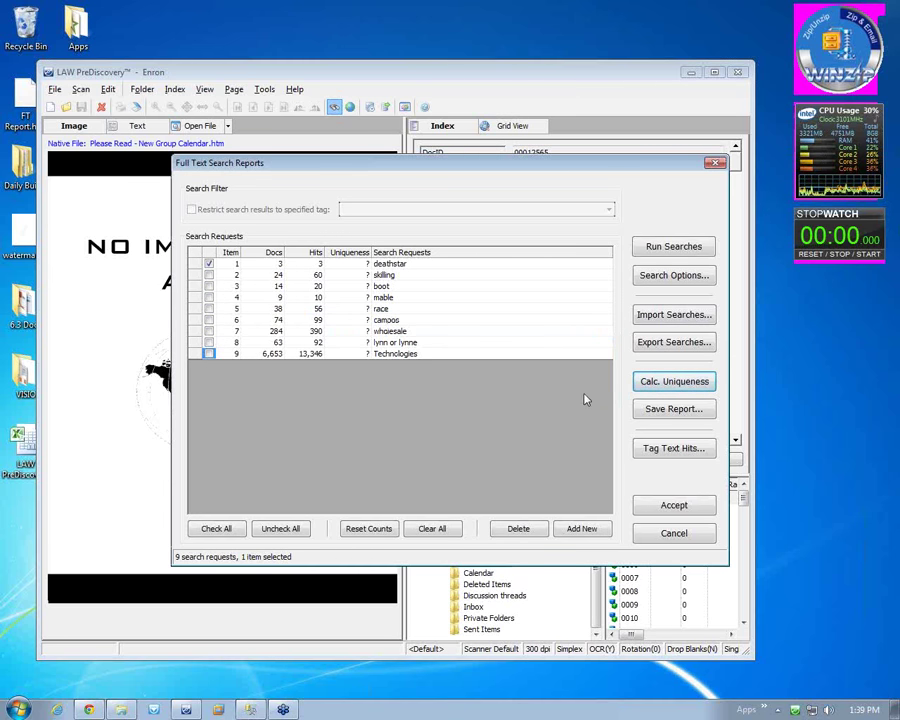
Step: Check mable and skilling instead of deathstar and calculate their uniqueness
left_click(208, 297)
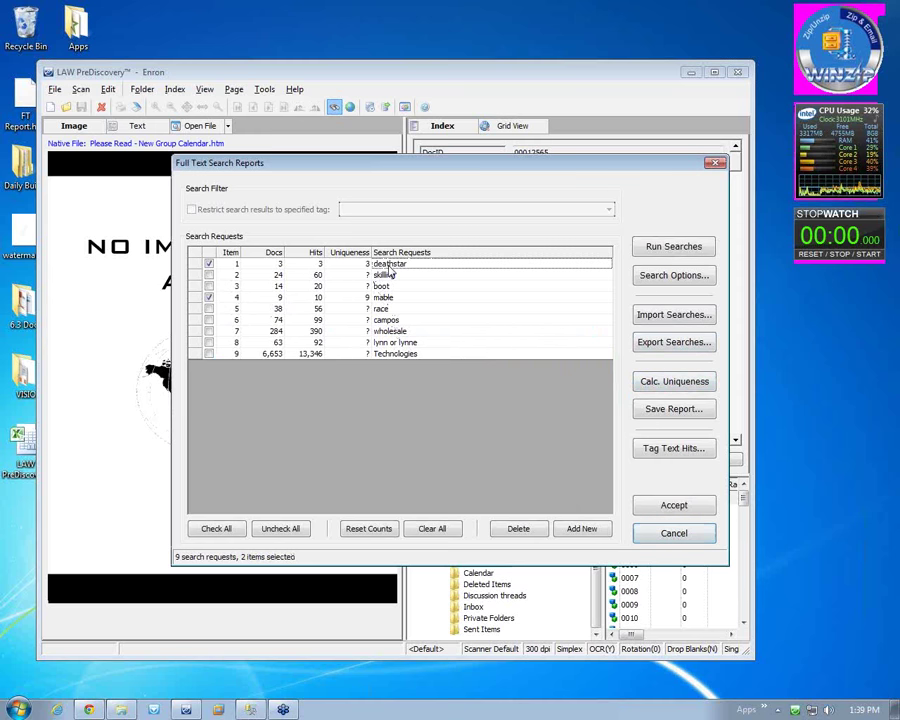
left_click(394, 297)
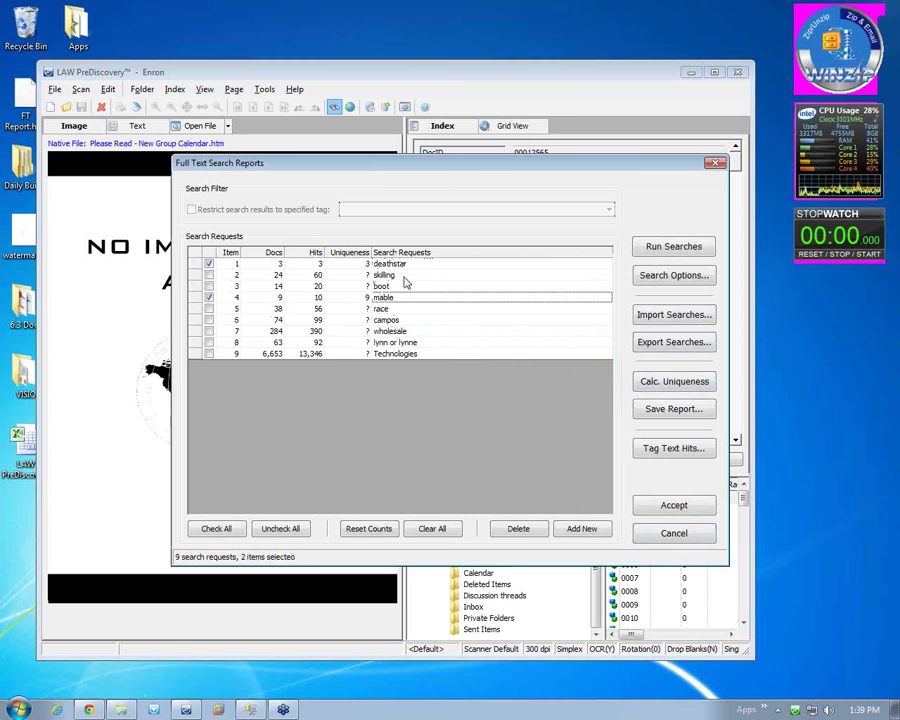
left_click(399, 266)
left_click(356, 265)
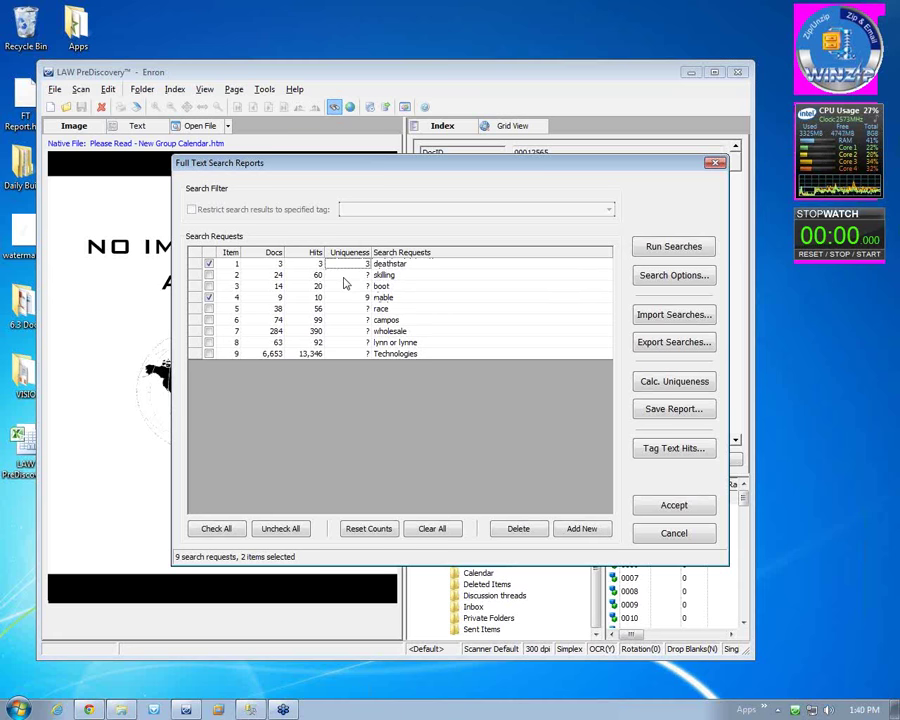
left_click(392, 296)
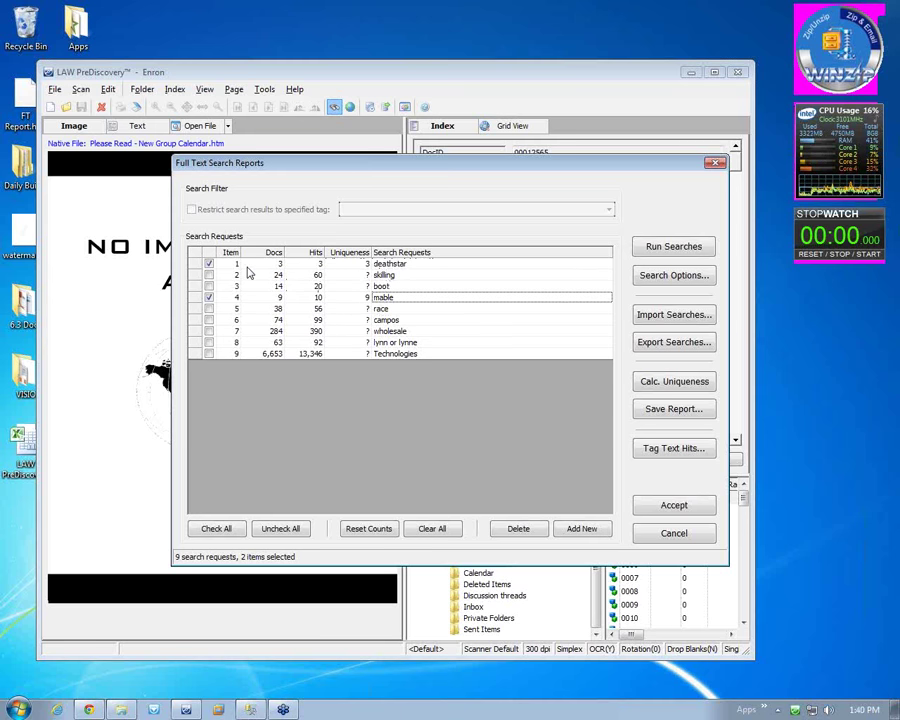
left_click(208, 263)
left_click(208, 274)
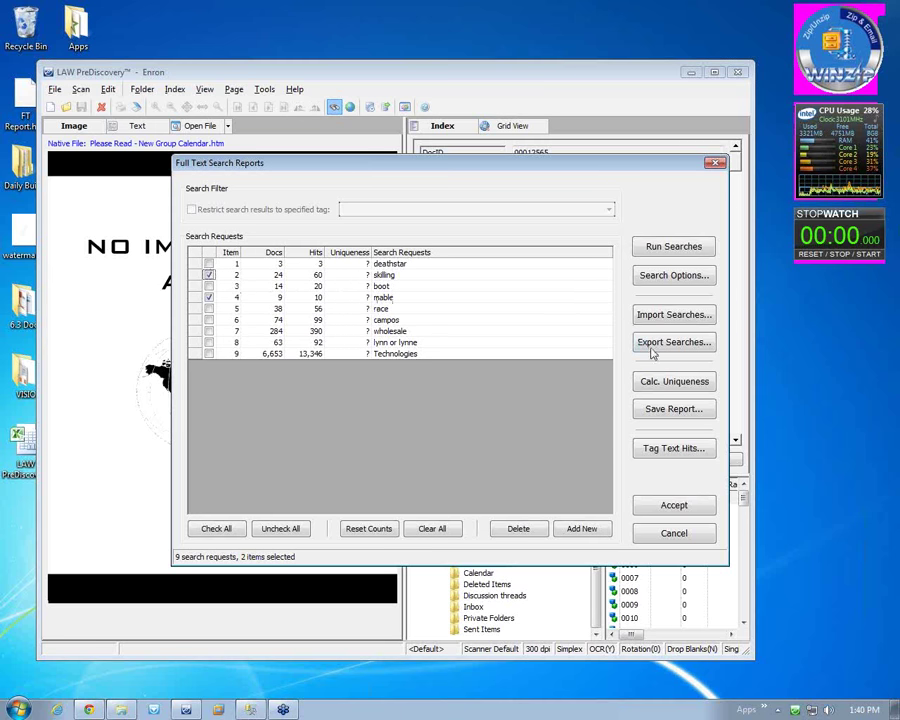
left_click(645, 382)
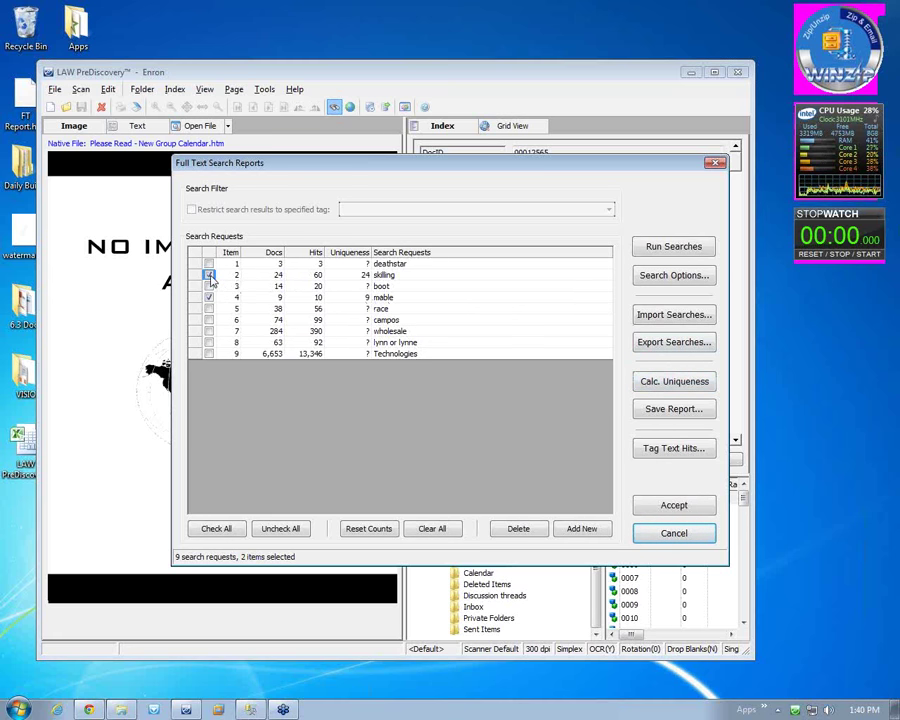
Step: Check only deathstar and skilling and calculate their uniqueness (3 and 24)
left_click(209, 274)
left_click(209, 273)
left_click(209, 297)
left_click(209, 263)
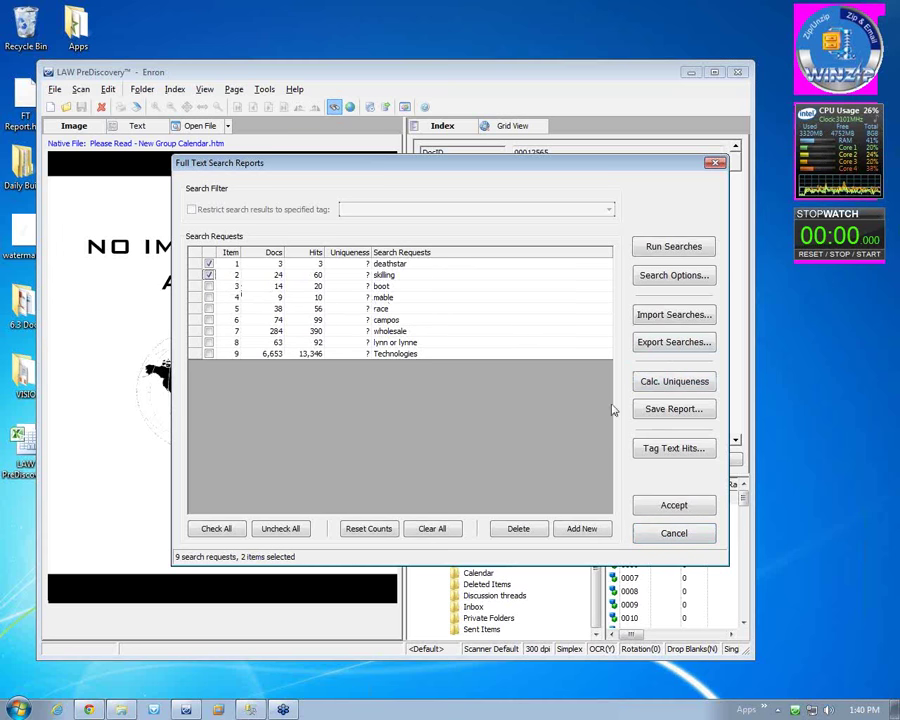
left_click(660, 381)
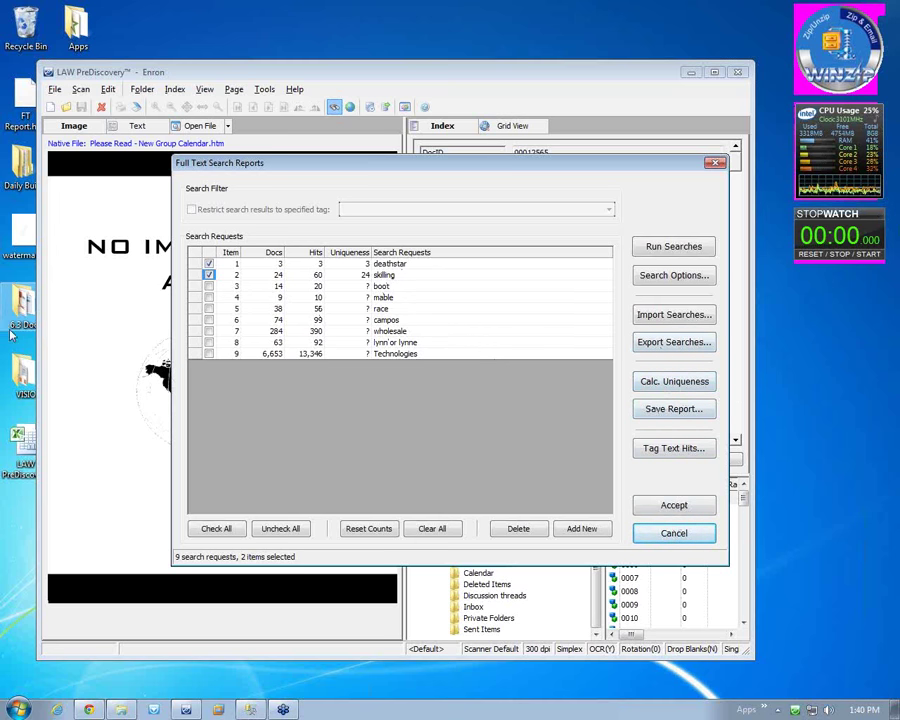
double_click(20, 100)
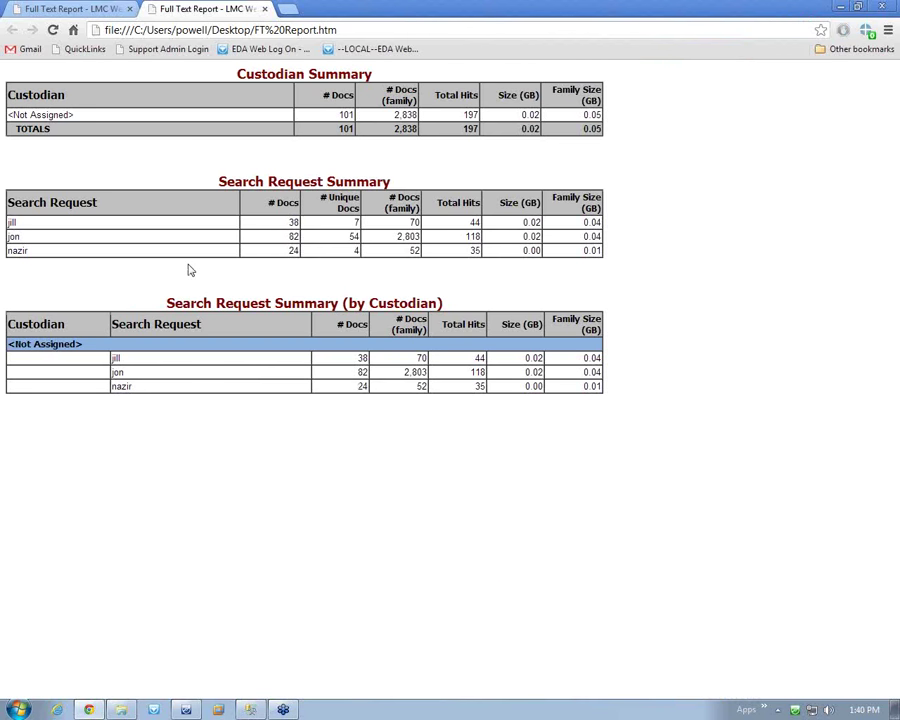
left_click(128, 10)
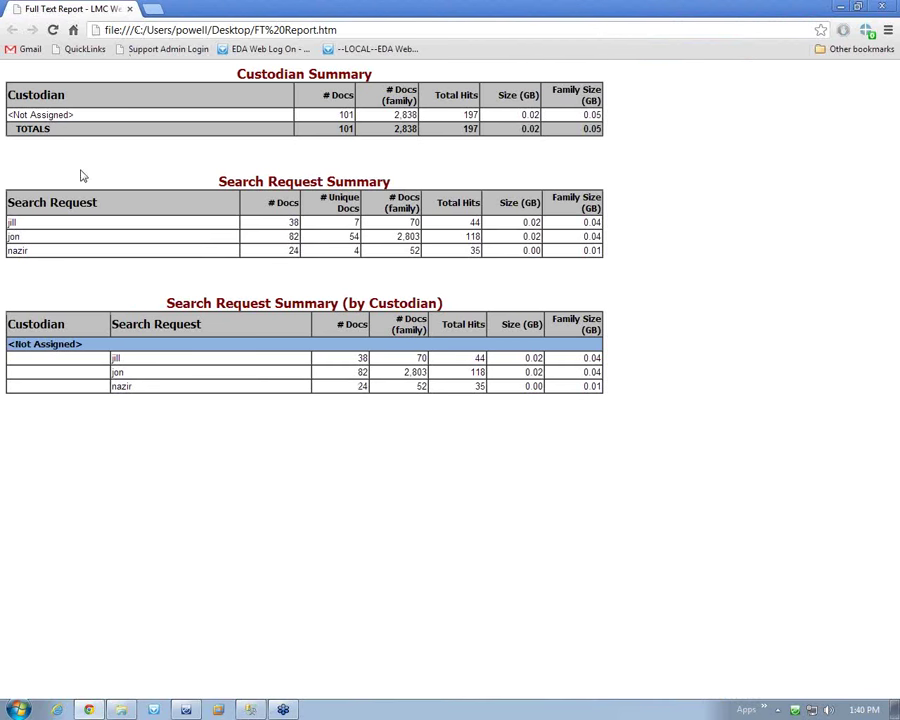
left_click_drag(397, 223, 427, 225)
left_click(380, 229)
left_click(880, 9)
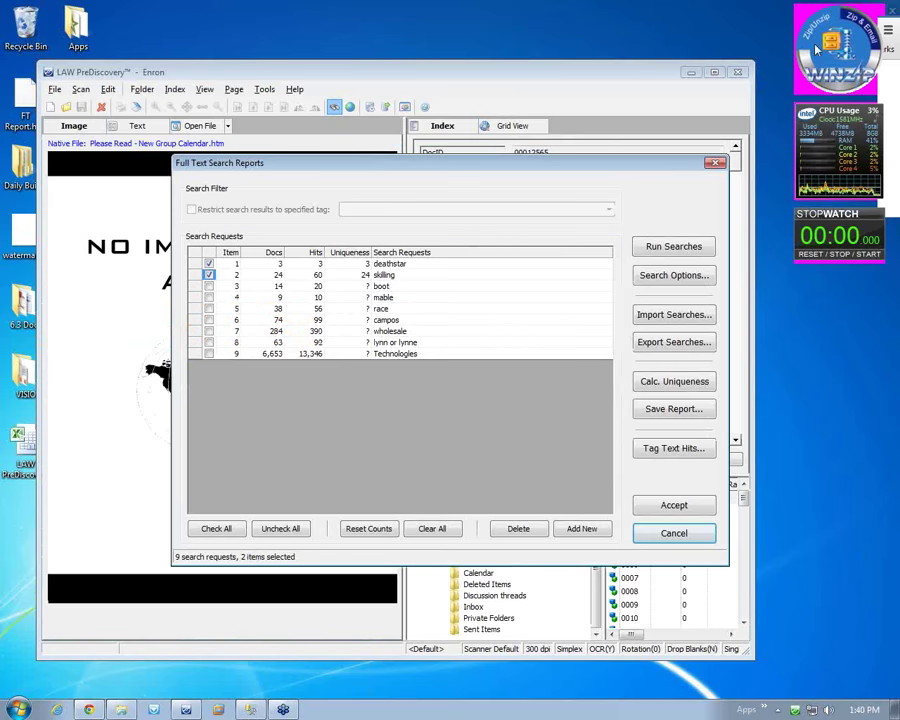
Step: Try tagging the text hits and dismiss the resulting tagging errors
left_click(674, 448)
left_click(567, 411)
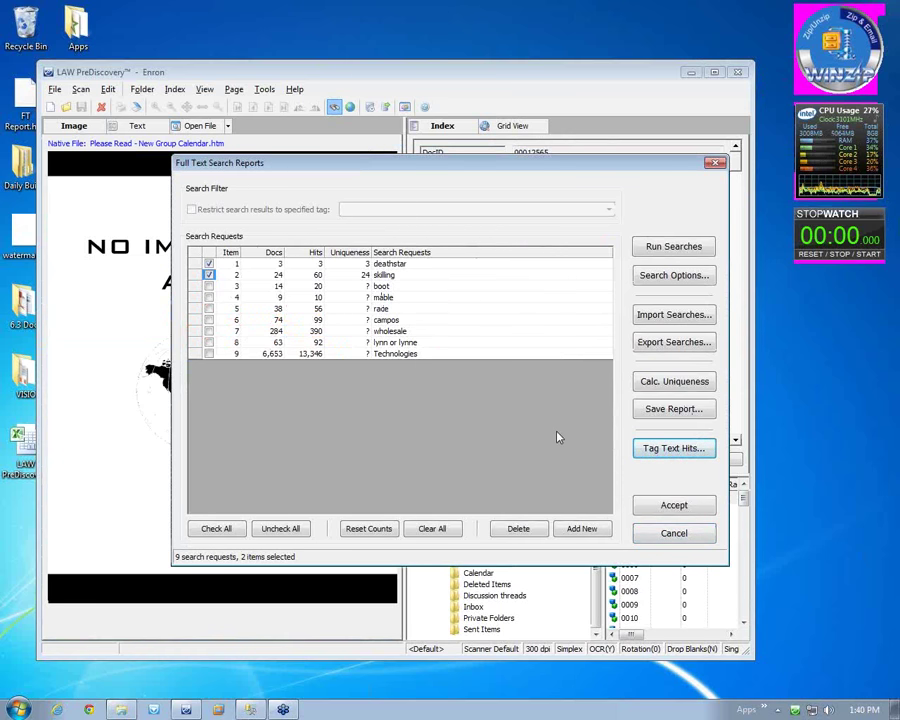
left_click(674, 452)
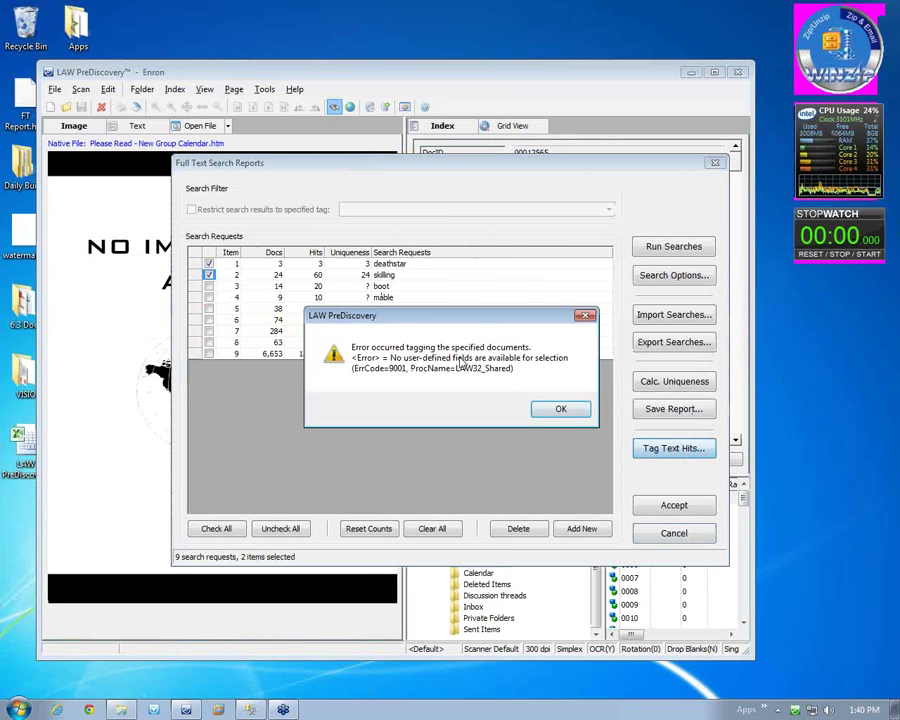
left_click(560, 411)
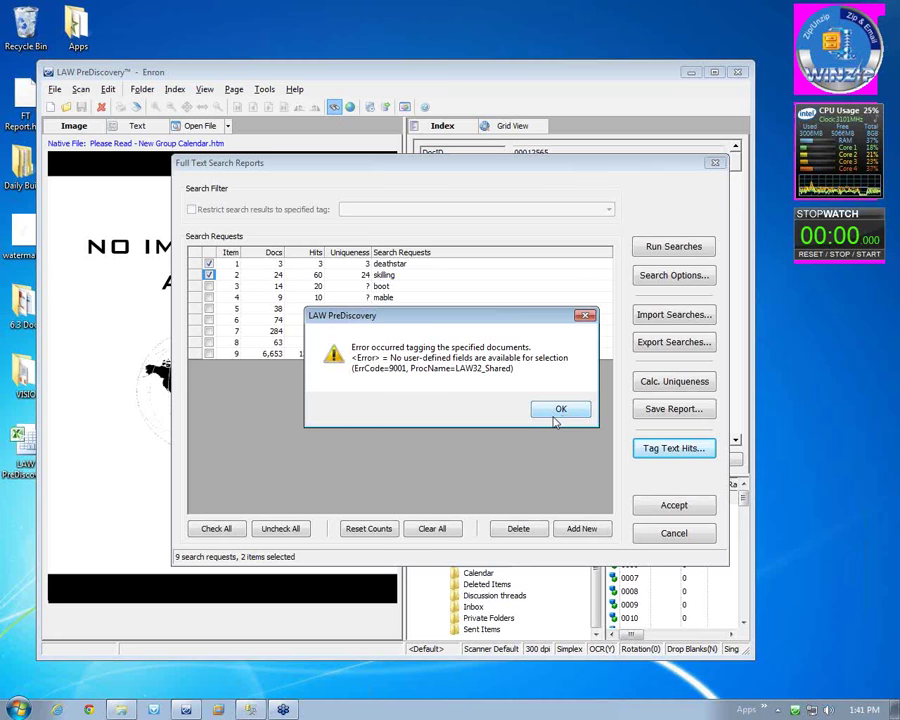
left_click(557, 419)
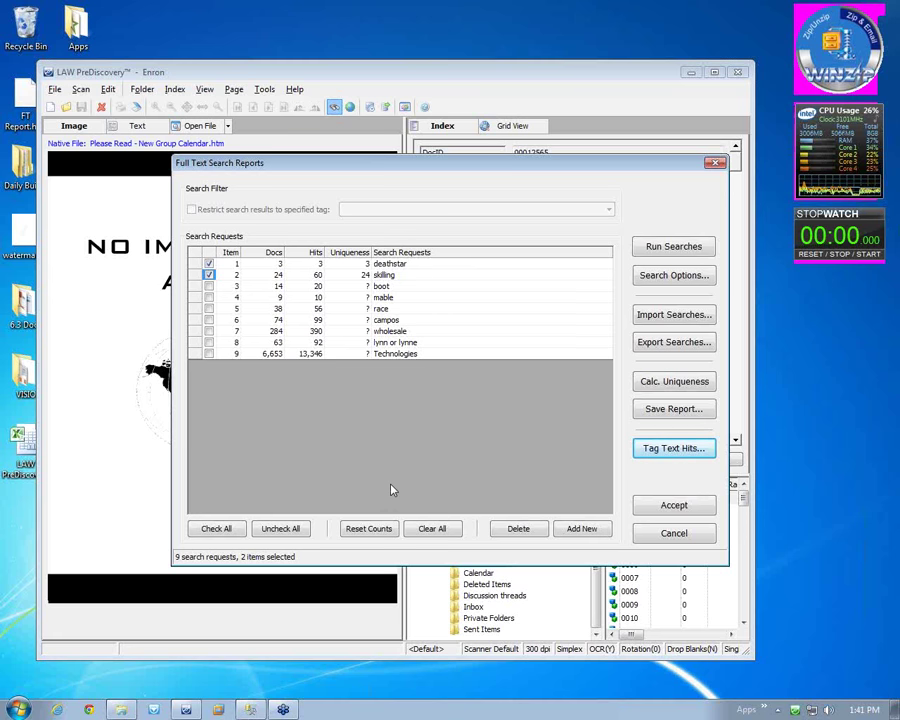
Step: Re-check the boot, mable, race, campos, wholesale, lynn or lynne, and Technologies searches
left_click(209, 286)
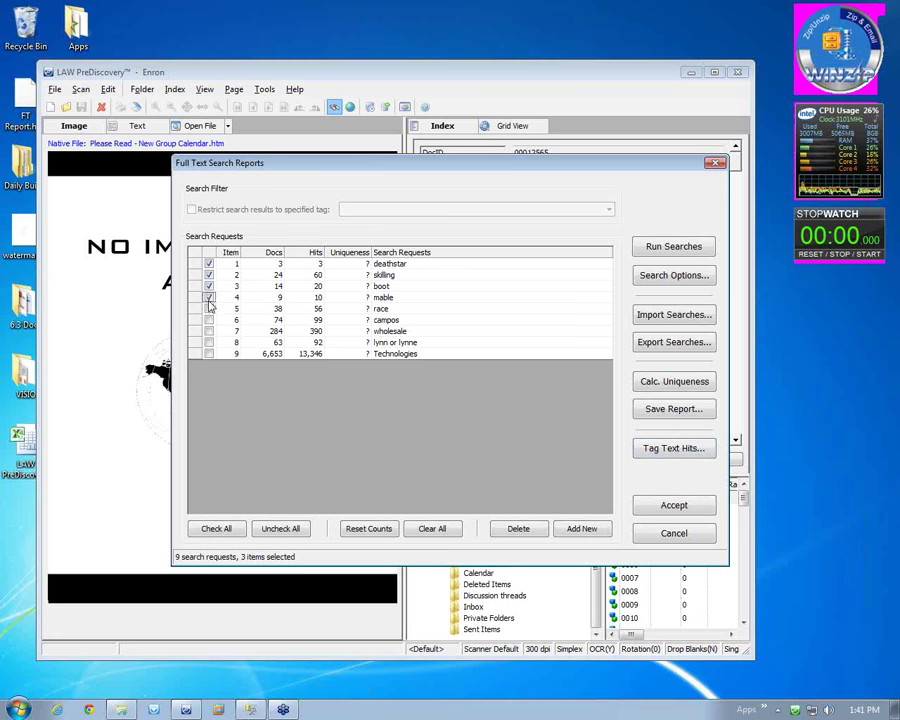
left_click(209, 297)
left_click(209, 342)
left_click(209, 353)
left_click(209, 331)
left_click(209, 320)
left_click(209, 308)
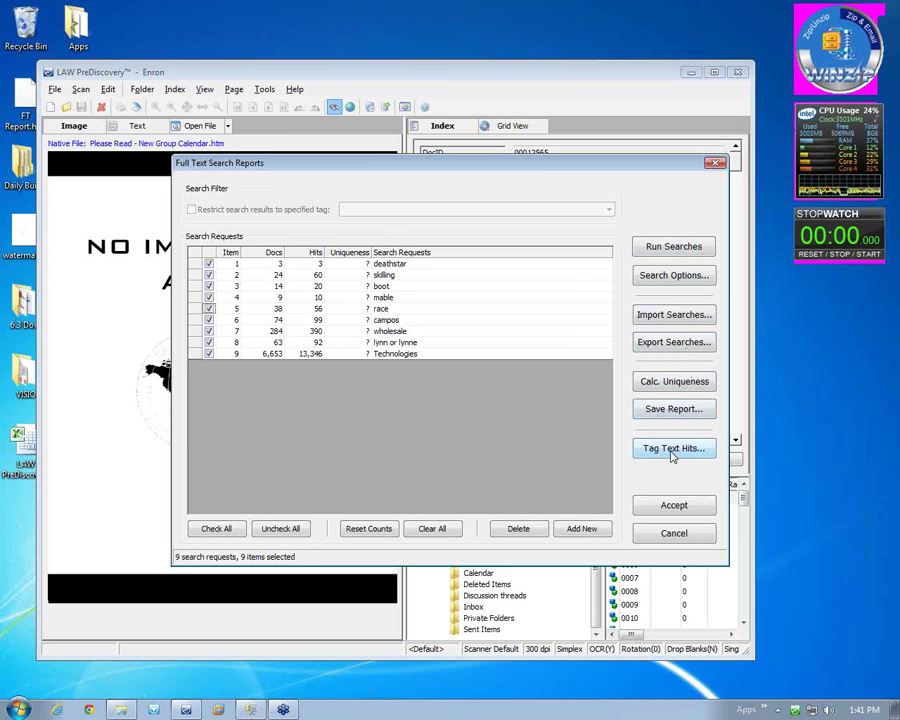
Step: Cancel the search reports, discard the unsaved changes, and execute the query to return to the records
left_click(664, 536)
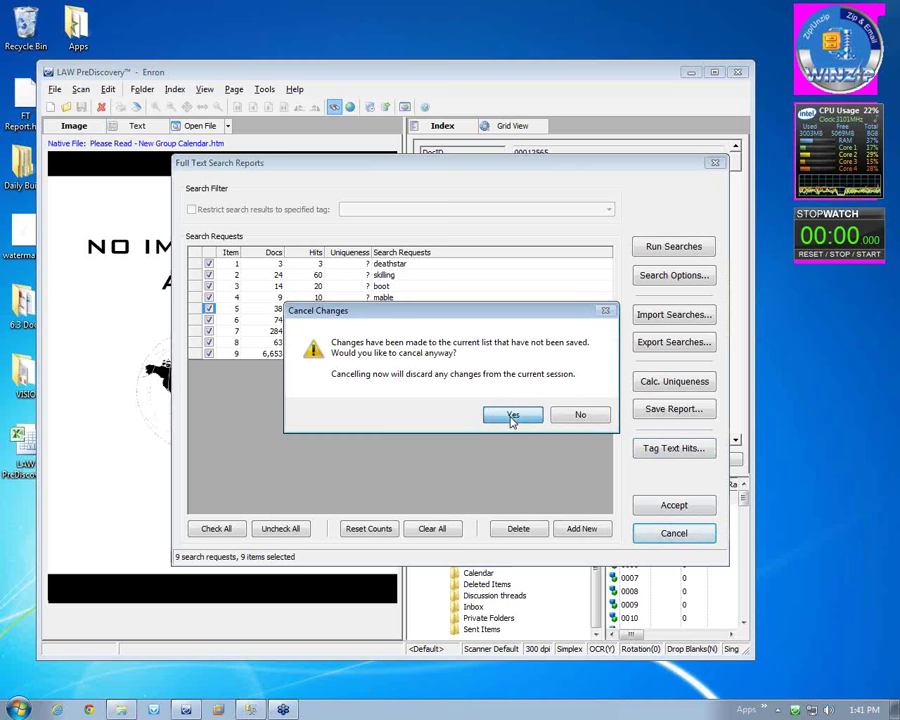
left_click(512, 417)
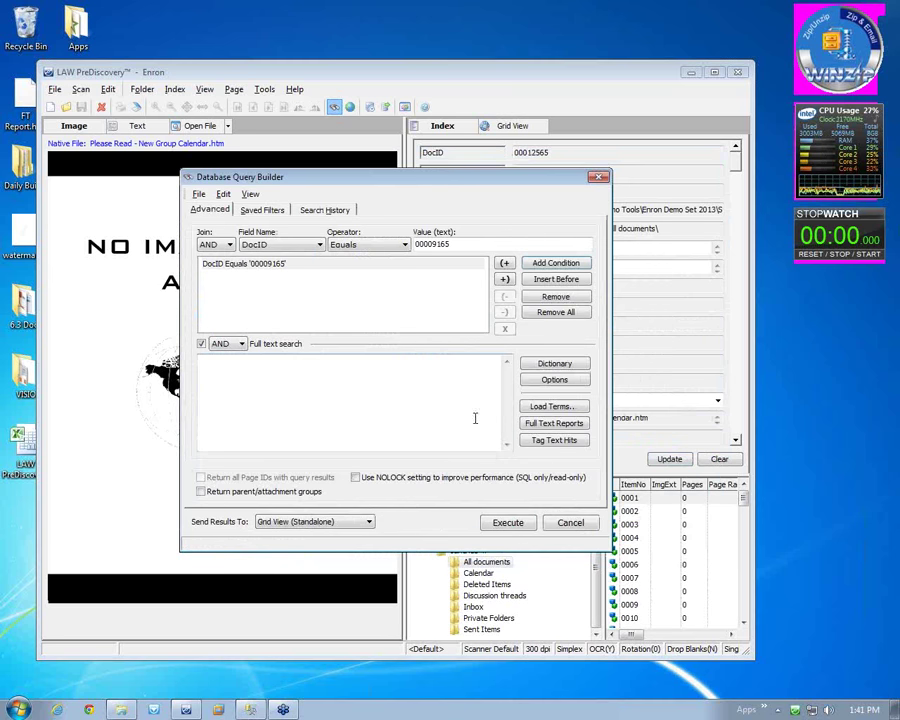
left_click(508, 522)
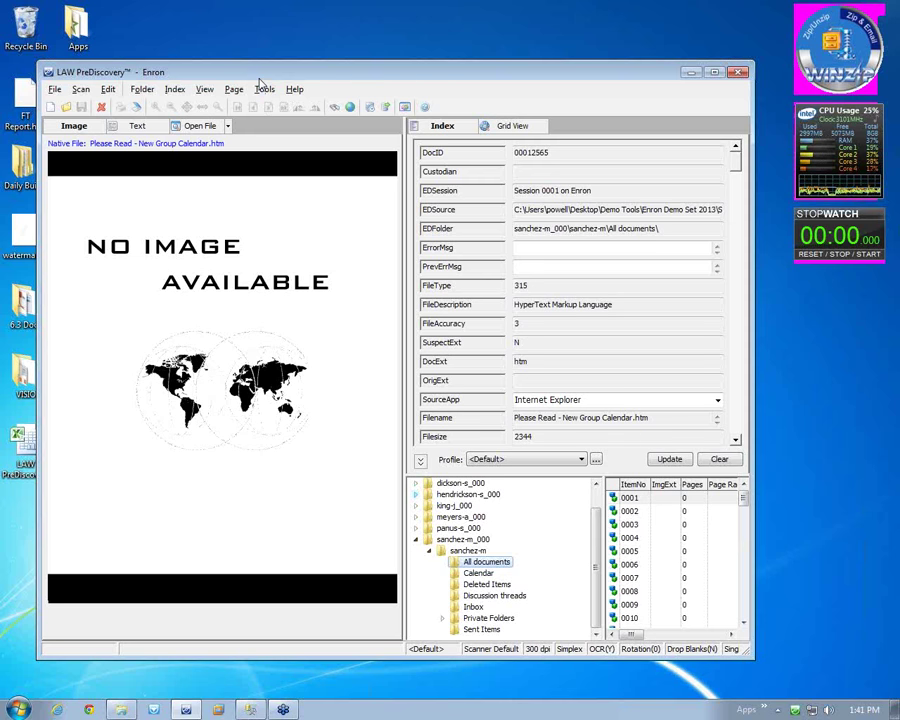
left_click(57, 709)
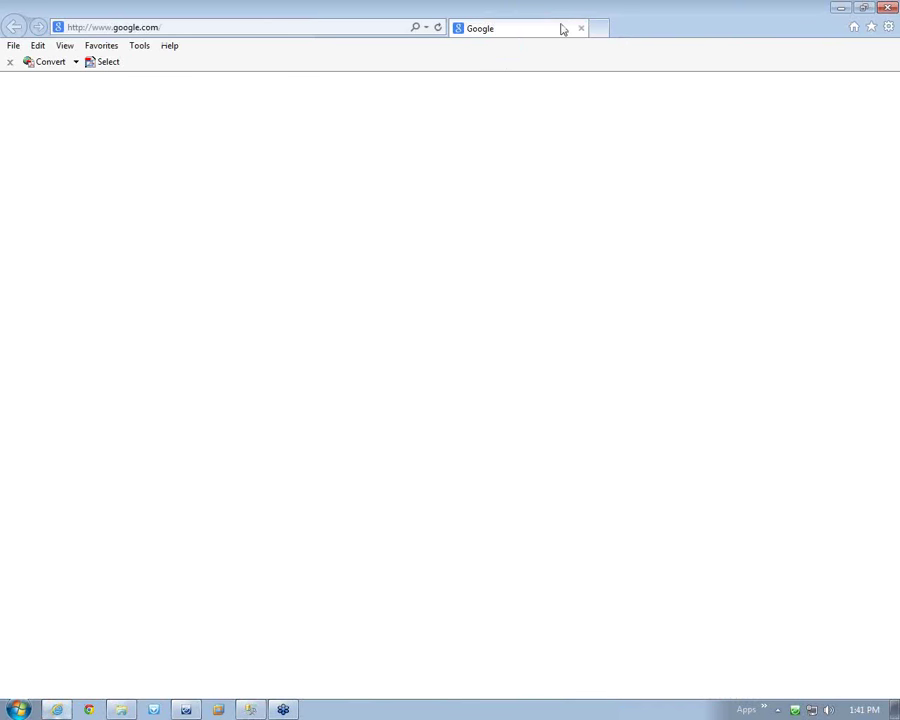
left_click(170, 45)
left_click(188, 120)
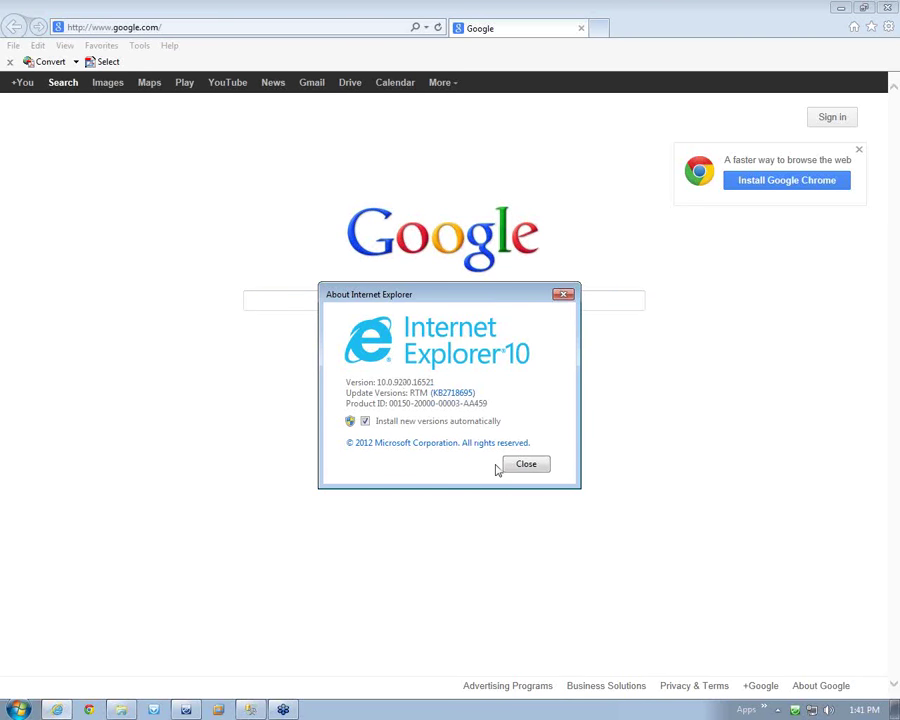
left_click(527, 464)
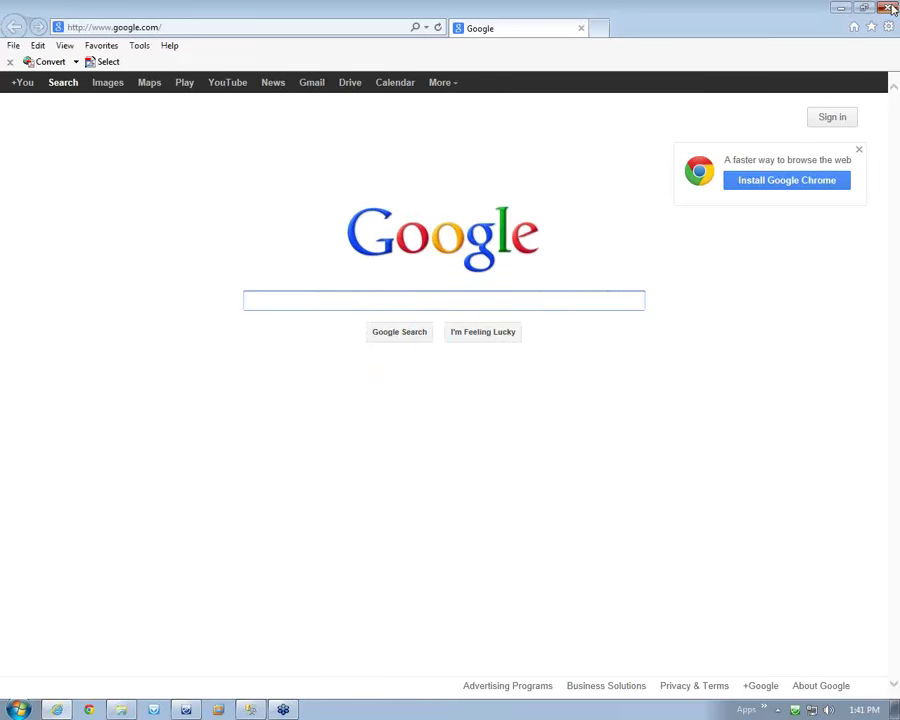
left_click(885, 7)
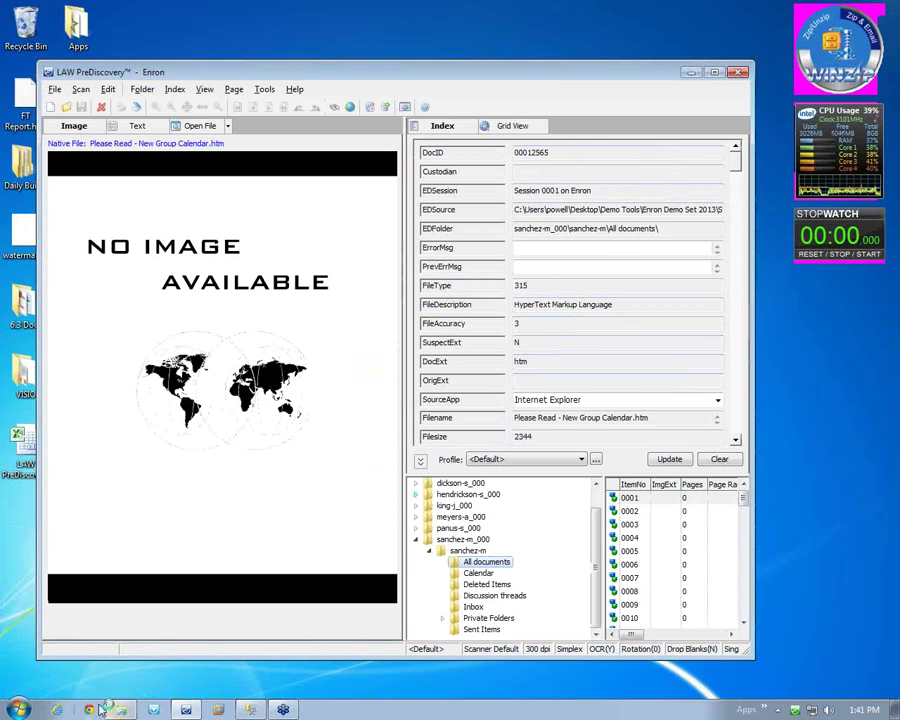
left_click(195, 145)
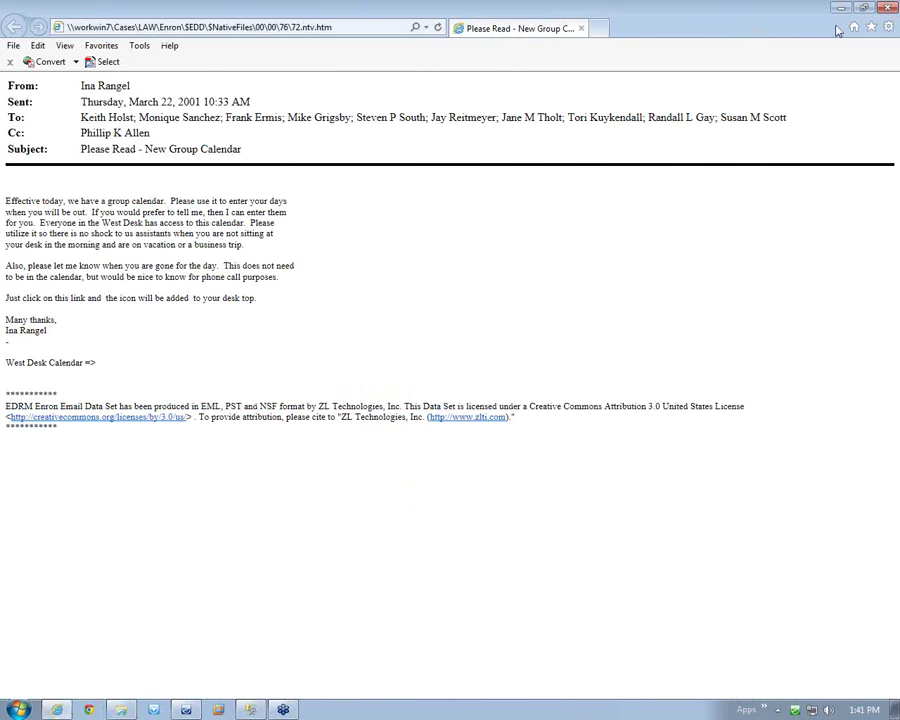
left_click(887, 12)
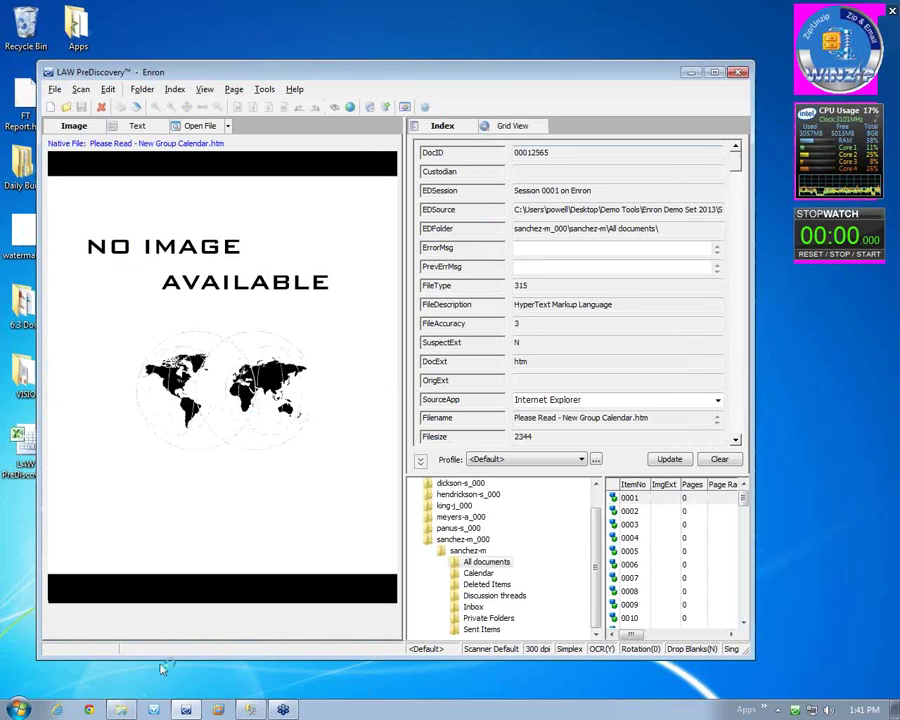
left_click(89, 709)
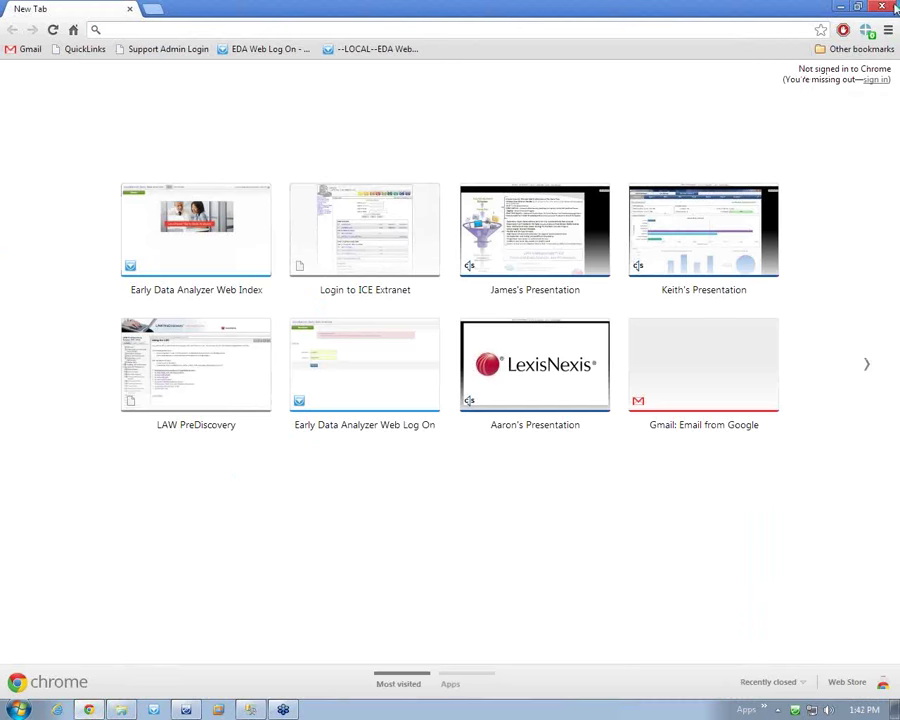
key("alt+F4")
left_click(195, 145)
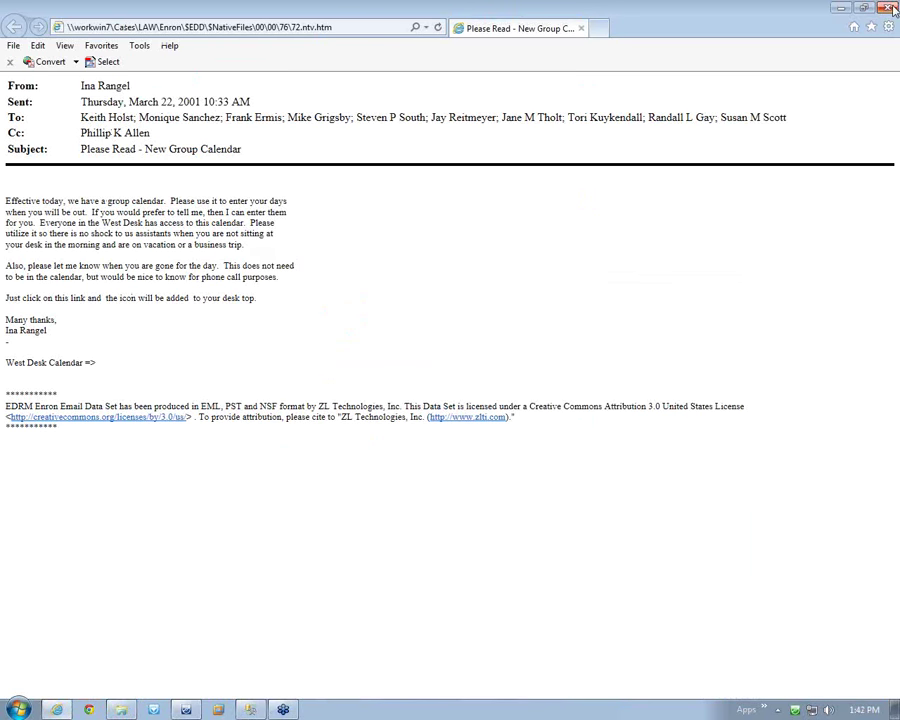
left_click(889, 9)
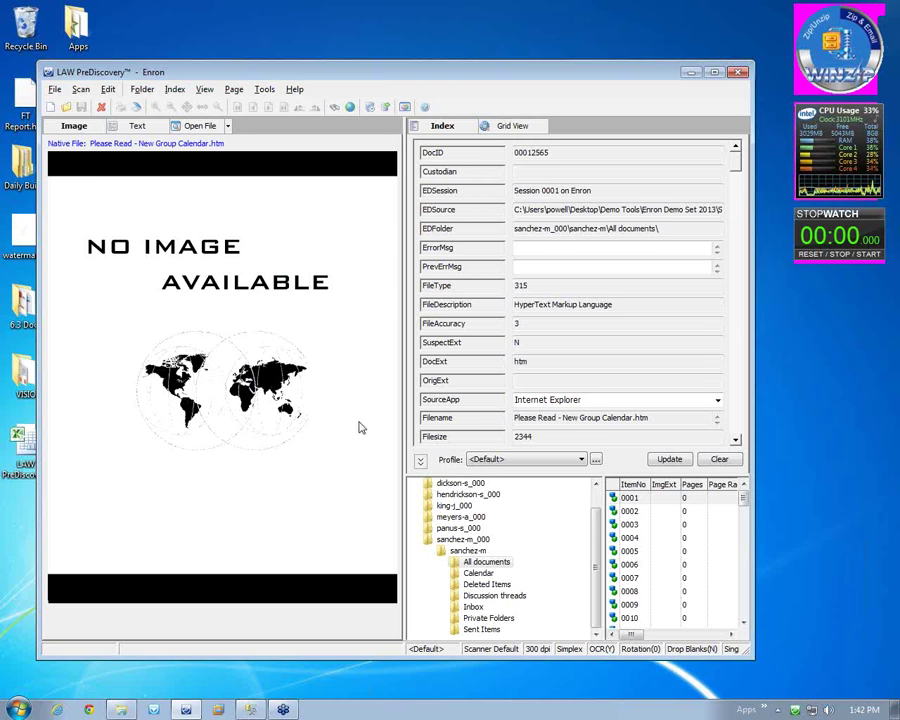
Step: Add a Tag-type index field named TTHits at the top of the profile and save it
left_click(515, 343)
type("N")
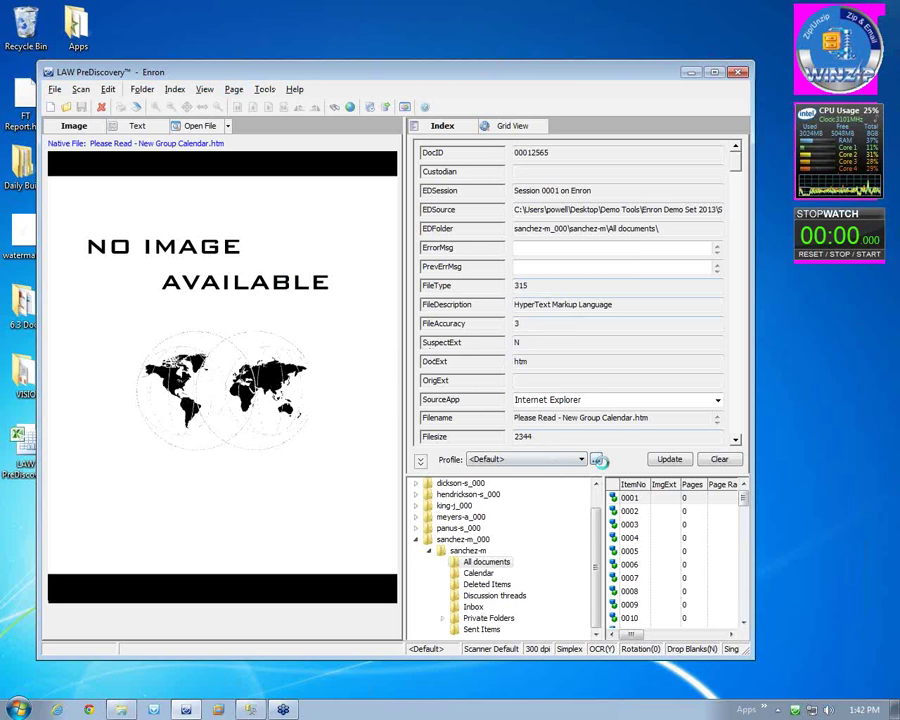
left_click(595, 458)
left_click(214, 231)
type("TTHits")
left_click(291, 186)
left_click(250, 234)
left_click(242, 227)
left_click(269, 254)
left_click(527, 404)
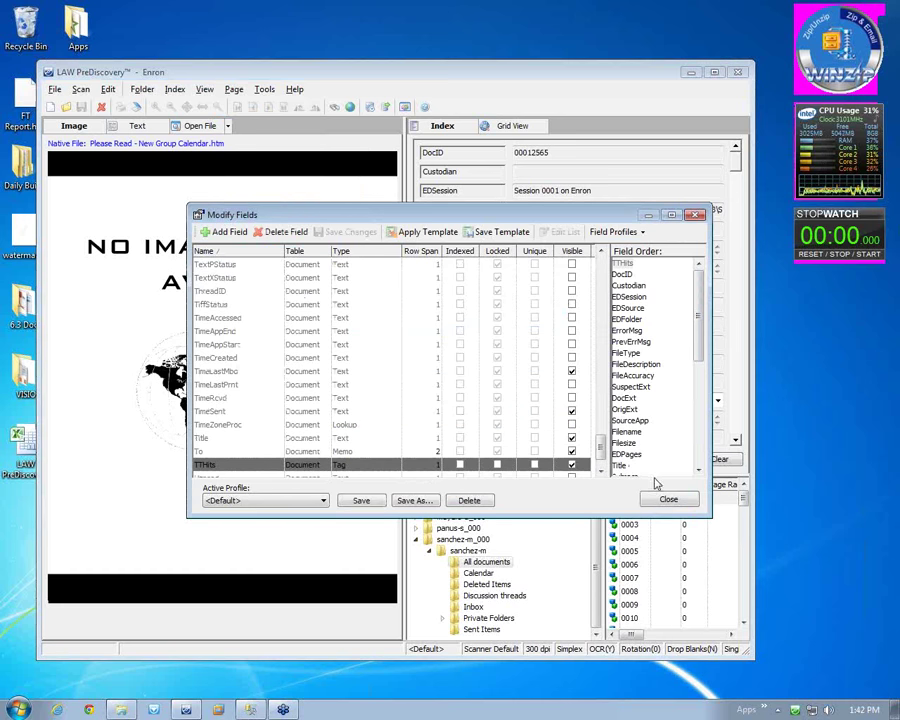
left_click(476, 406)
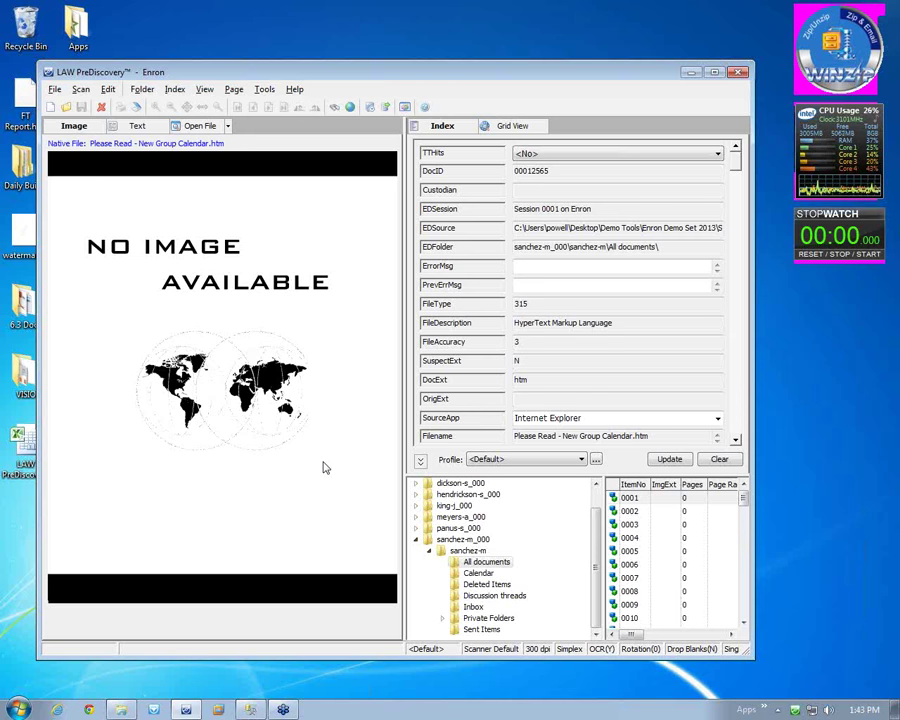
Step: Tag the full-text hit documents and their parent/attachment families in TTHits, covering 6,678 documents
left_click(334, 106)
left_click(557, 422)
left_click(672, 448)
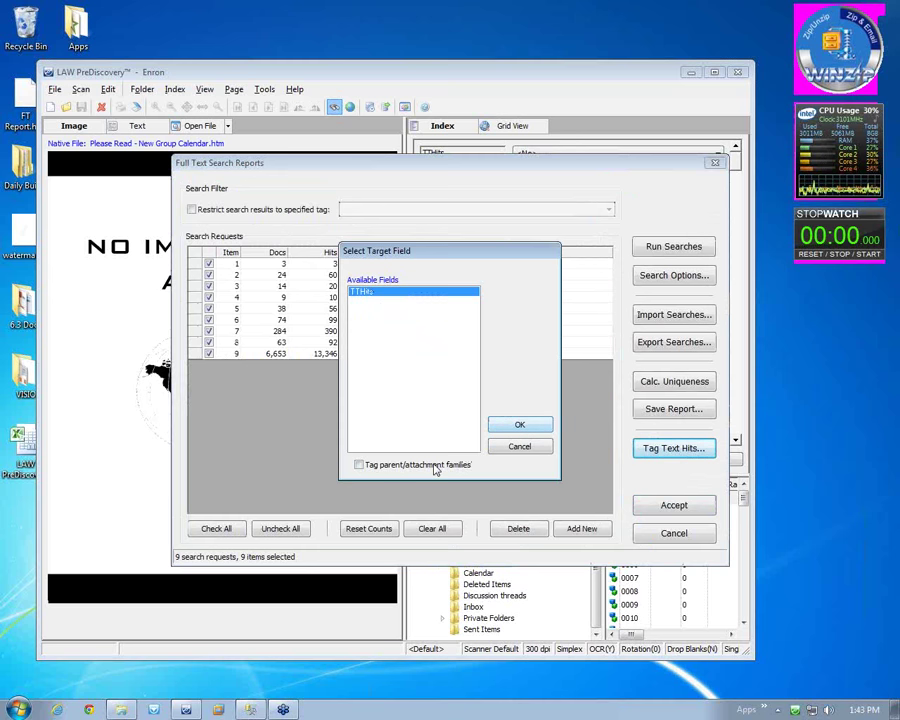
left_click(434, 467)
left_click(519, 425)
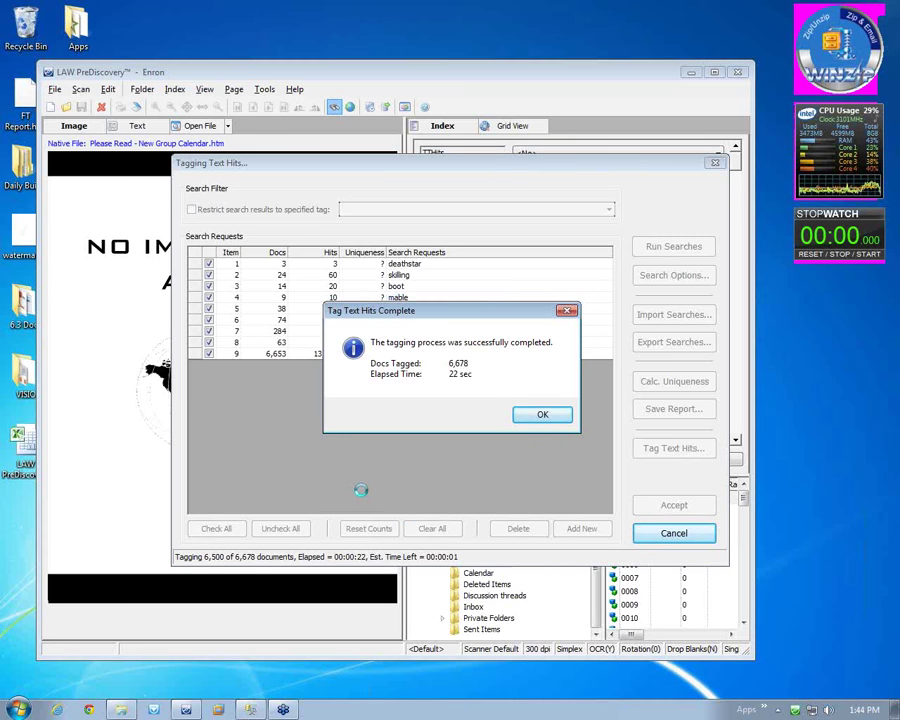
left_click(539, 418)
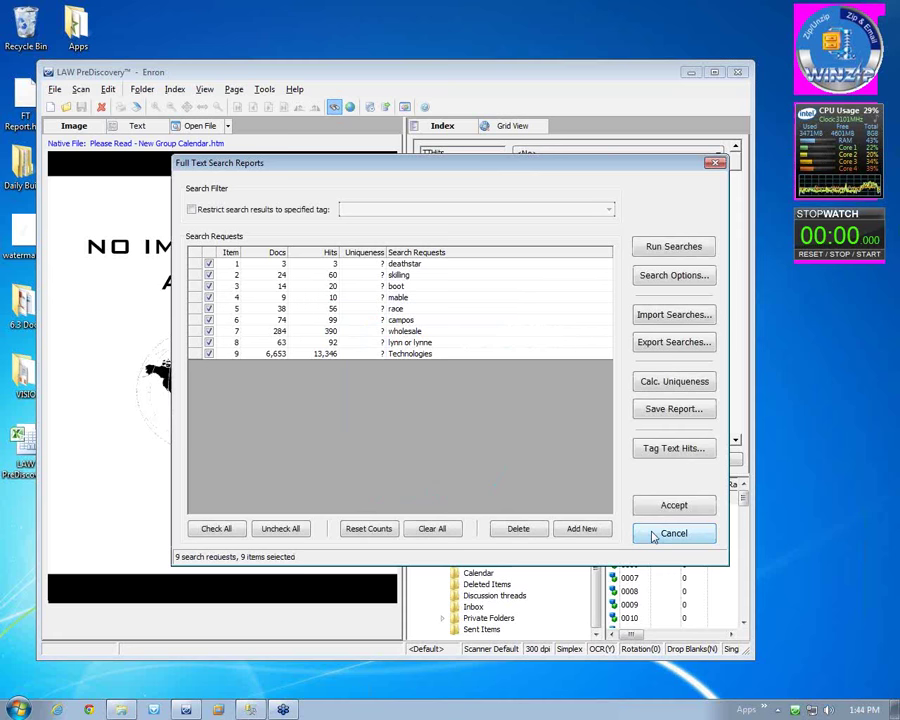
left_click(666, 532)
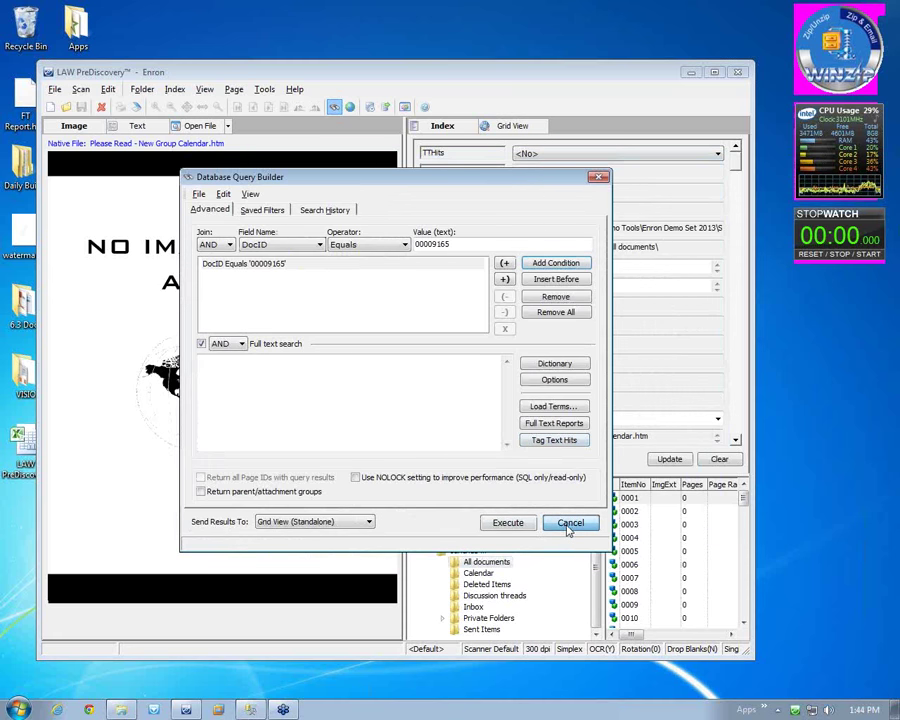
Step: Close the query builder, then start a raw image import of the 526.5 KB PDF from 6.3 Docs and cancel it
left_click(570, 524)
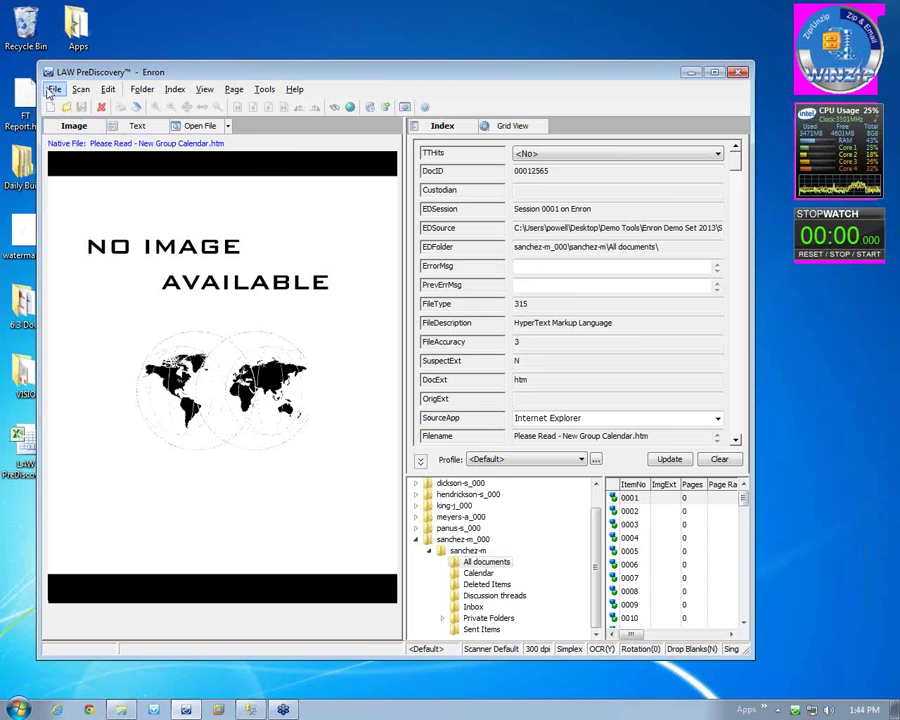
left_click(55, 89)
mouse_move(100, 171)
left_click(211, 252)
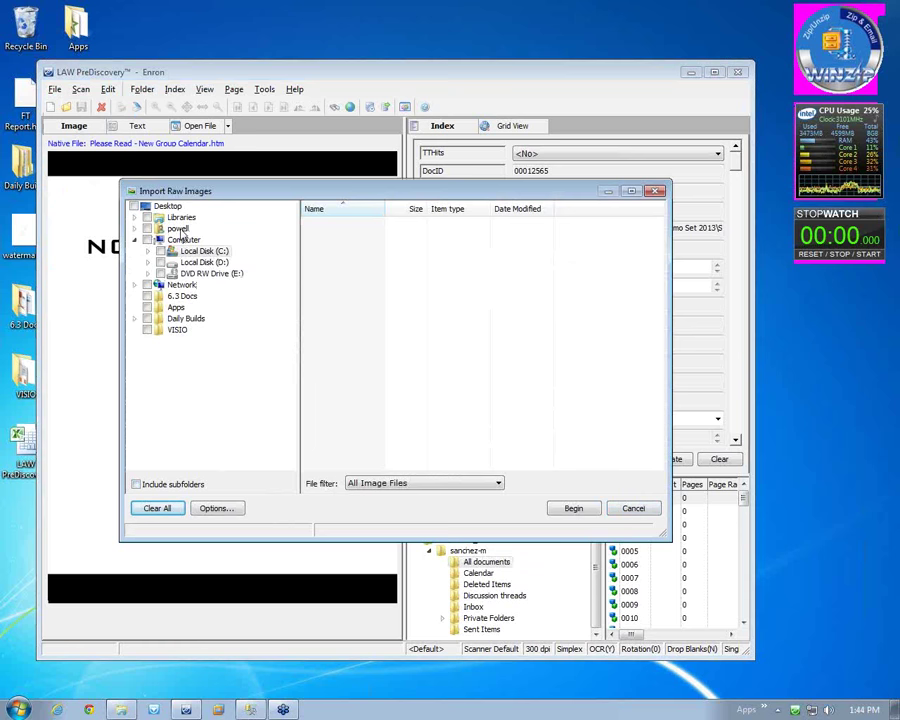
left_click(184, 296)
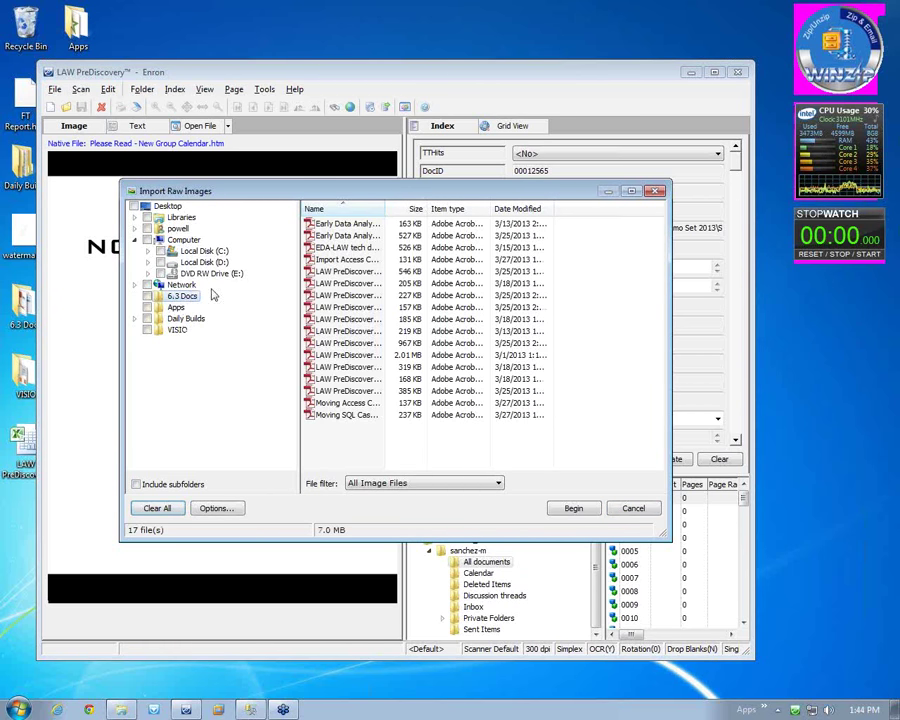
left_click(375, 259)
left_click(370, 247)
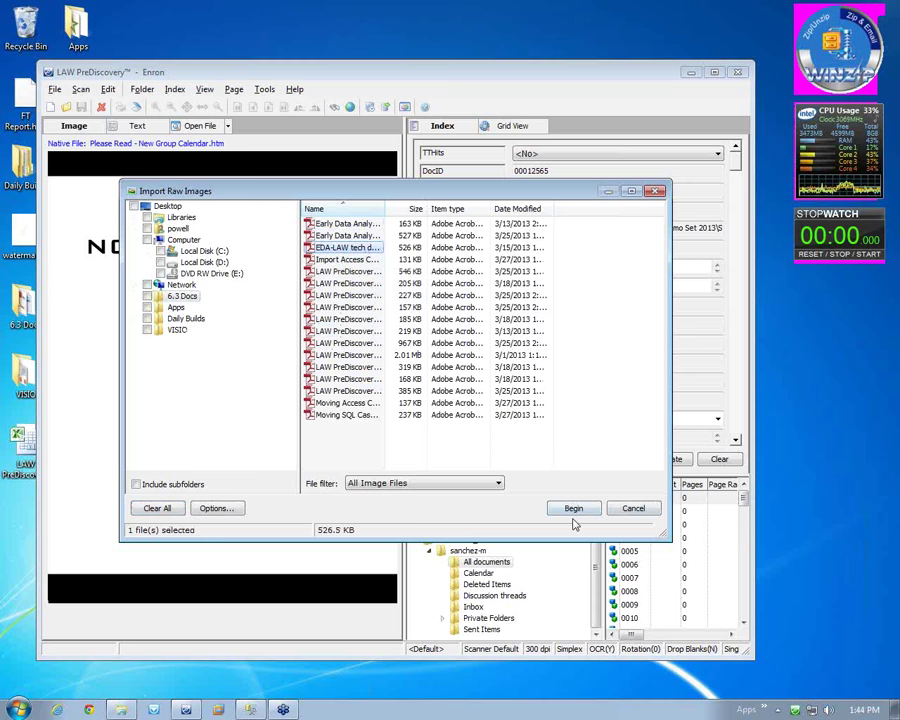
left_click(616, 510)
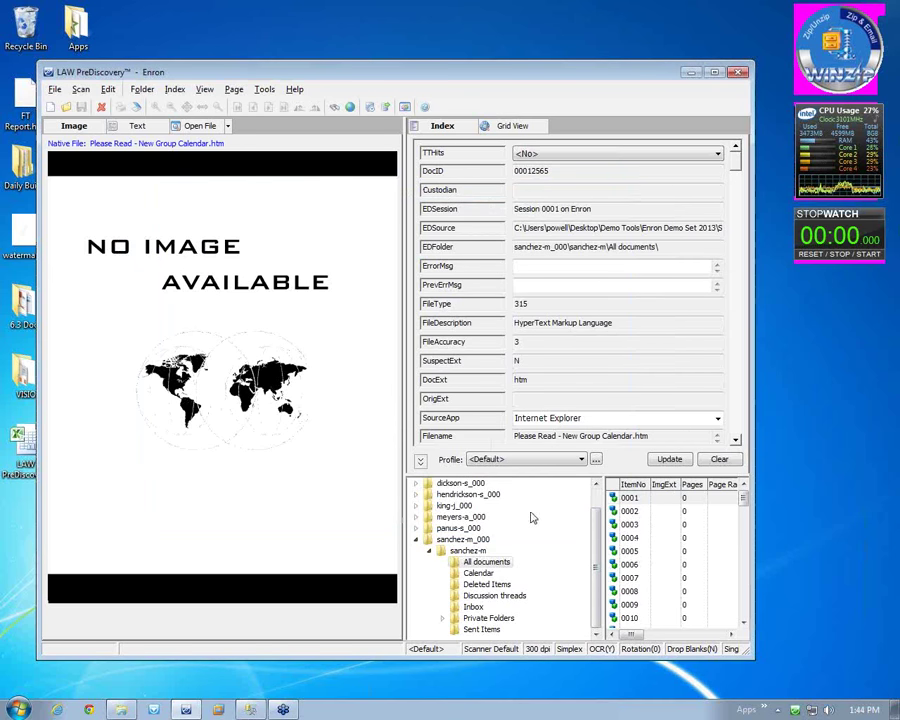
Step: With the Enron root folder selected, import the 9-page PDF as raw images and display item 0001
scroll(500, 520, "up", 1)
left_click(499, 483)
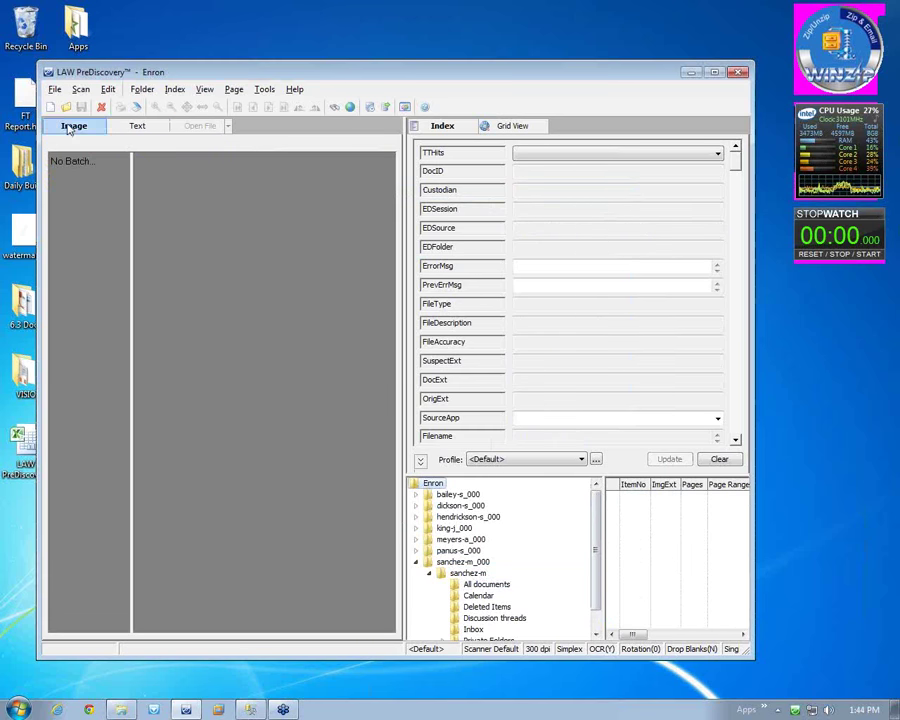
left_click(54, 89)
mouse_move(70, 167)
left_click(228, 248)
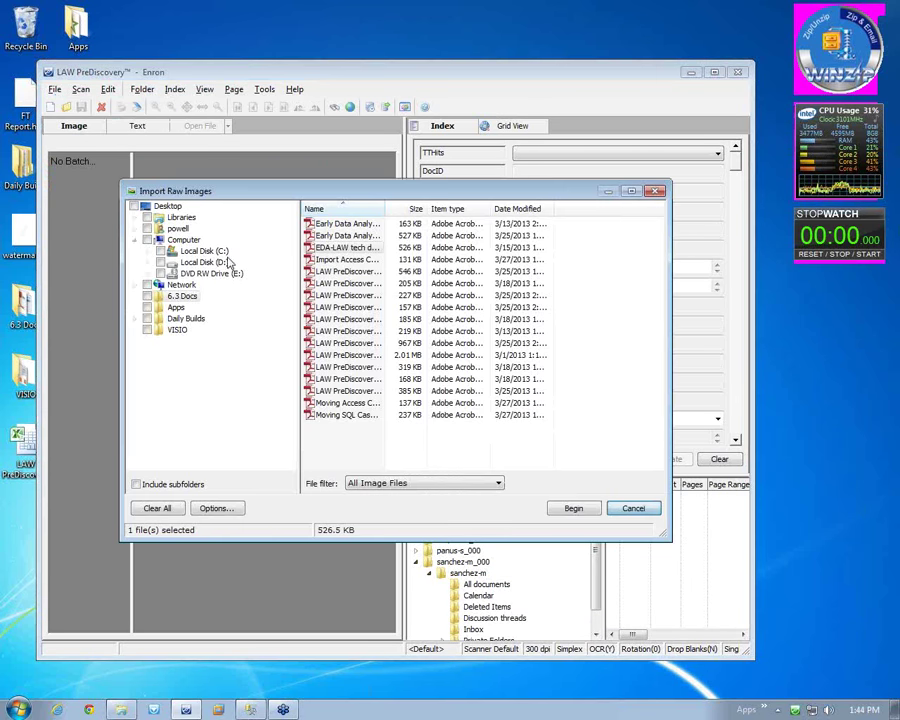
left_click(565, 509)
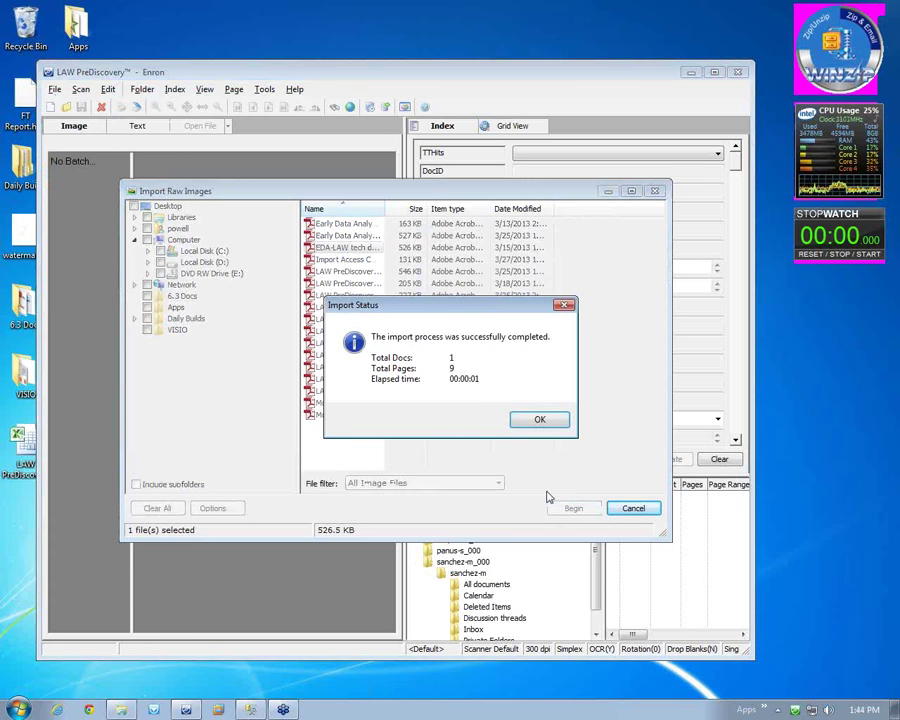
left_click(539, 421)
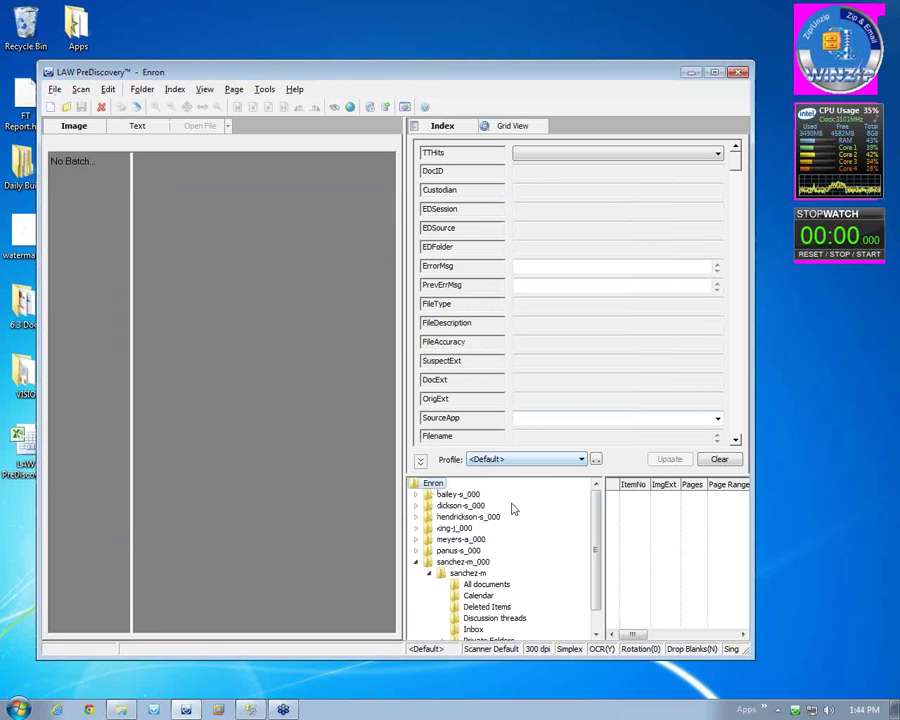
left_click(642, 497)
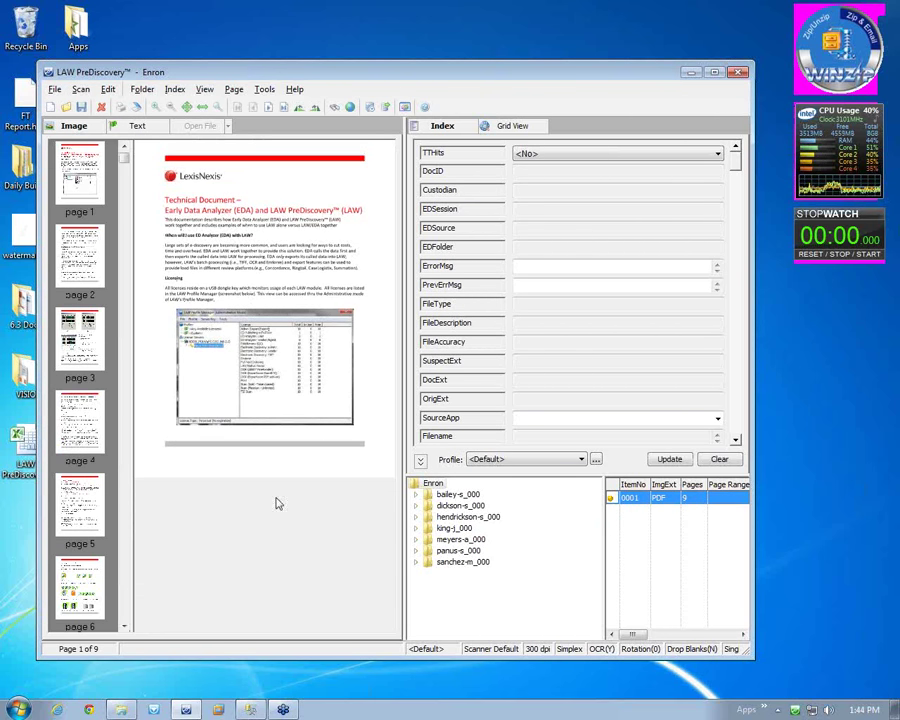
Step: Confirm item 0001's Text view is empty, then open the EDA-LAW tech document PDF from 6.3 Docs
left_click(137, 125)
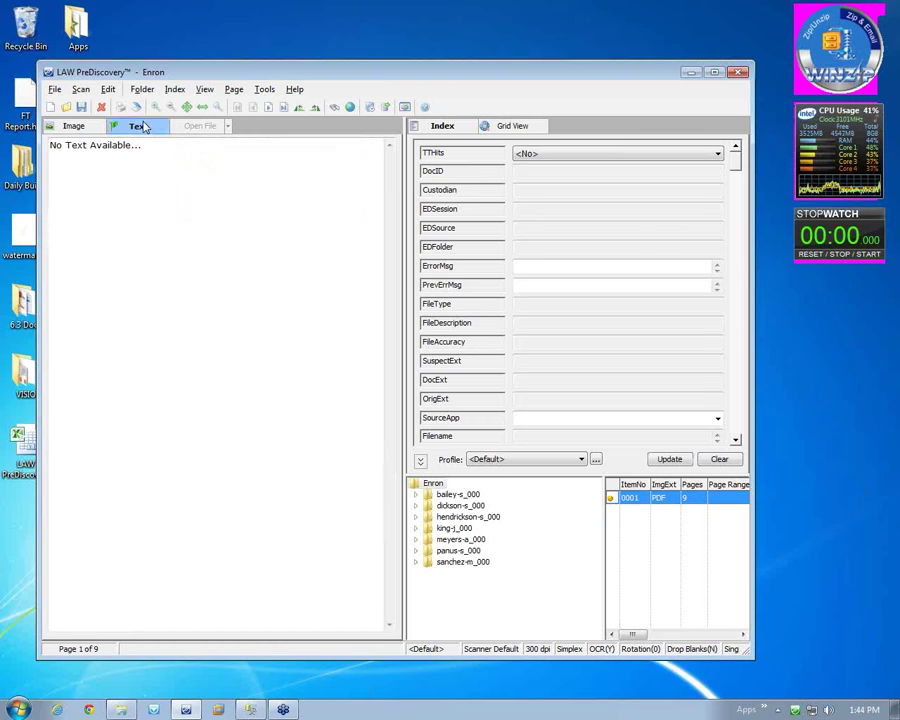
left_click(72, 125)
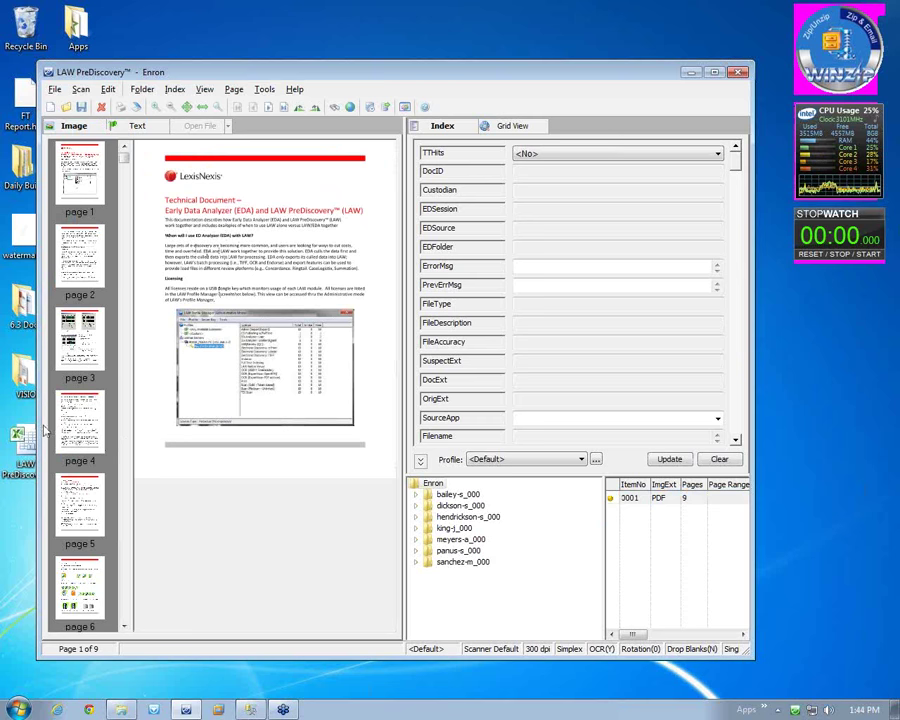
double_click(22, 305)
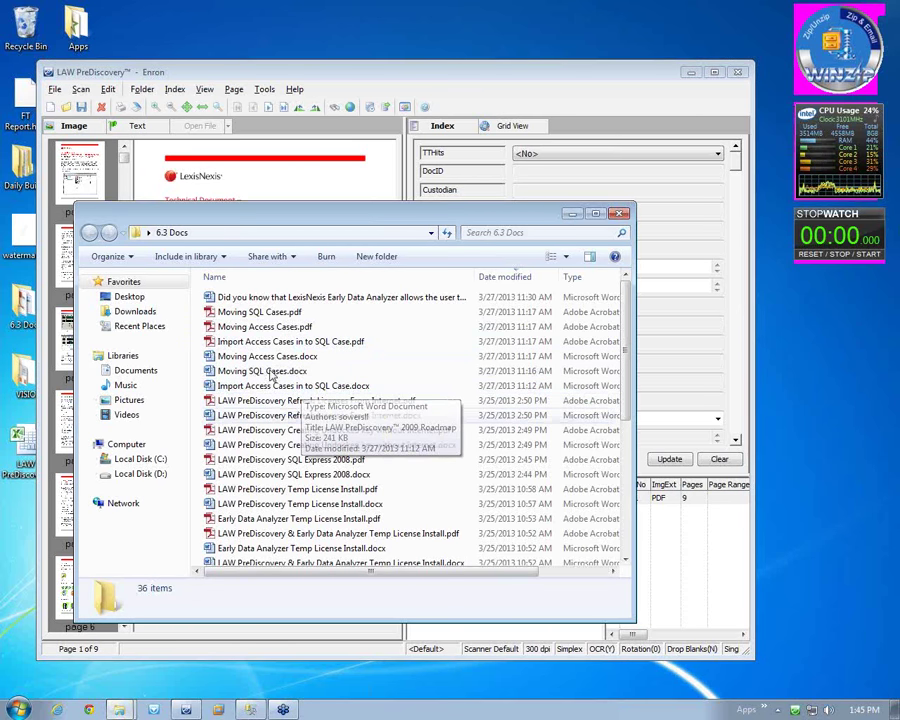
left_click(586, 278)
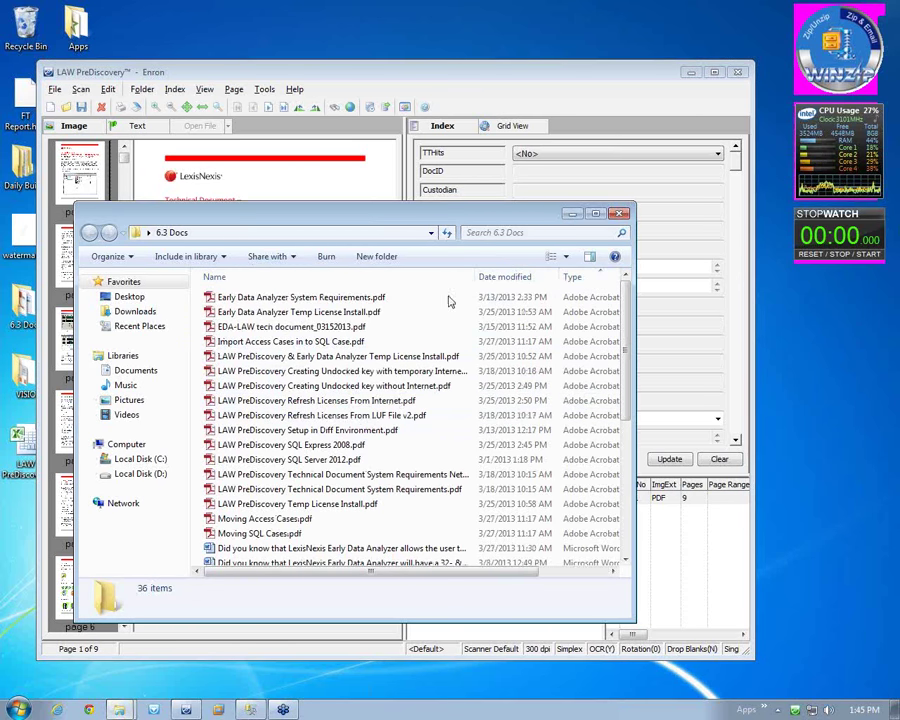
double_click(303, 326)
Step: Select the source PDF's opening paragraphs as real text, close it, and recheck the item's Text view
left_click_drag(261, 345, 263, 448)
left_click(261, 343)
left_click_drag(261, 345, 358, 503)
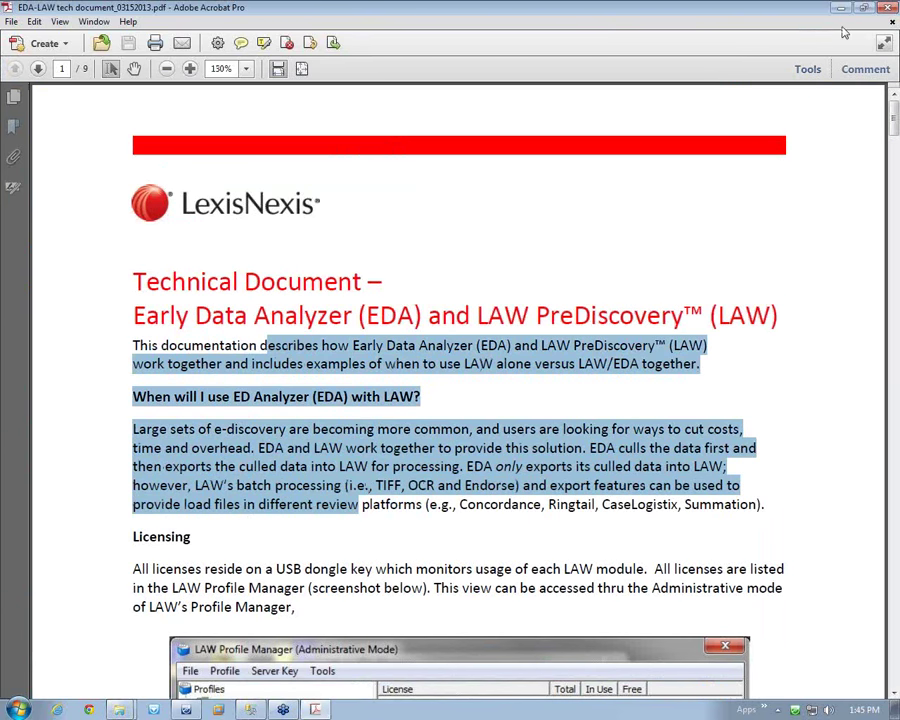
key("alt+F4")
key("alt+F4")
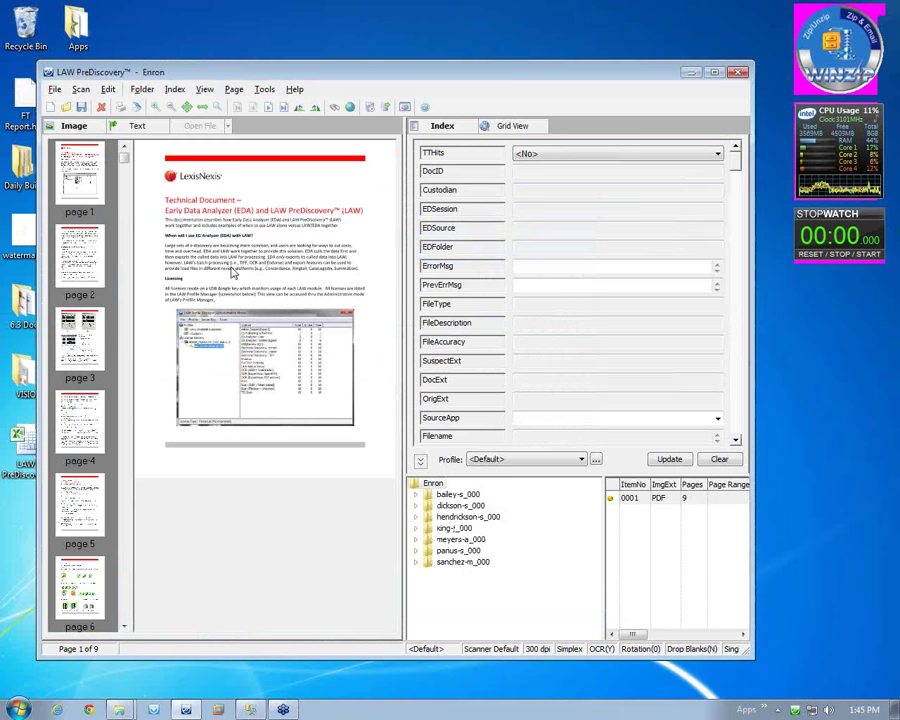
left_click(138, 127)
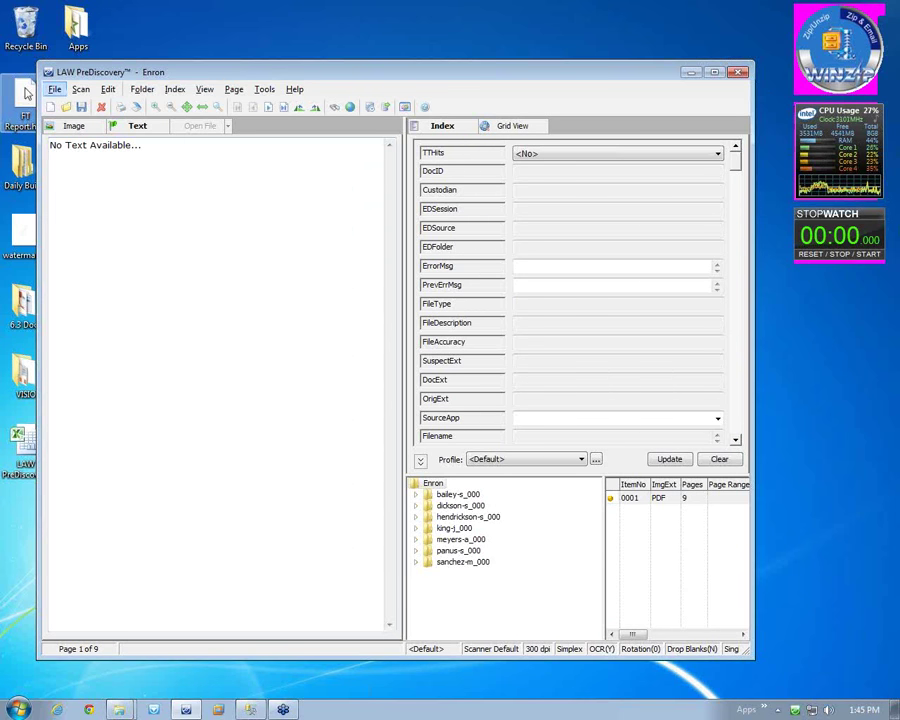
left_click(70, 128)
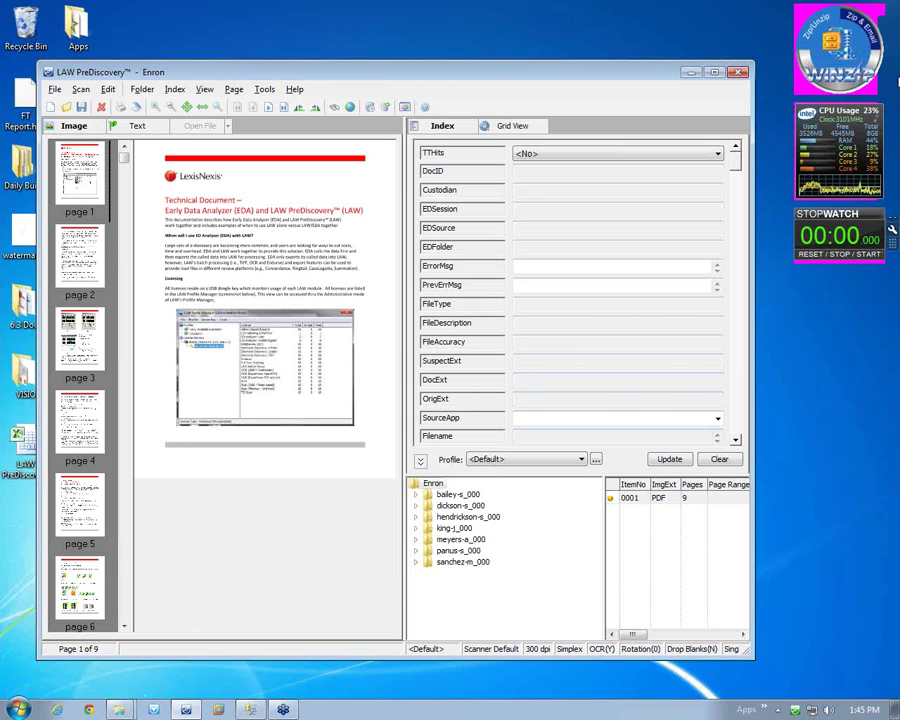
left_click(885, 37)
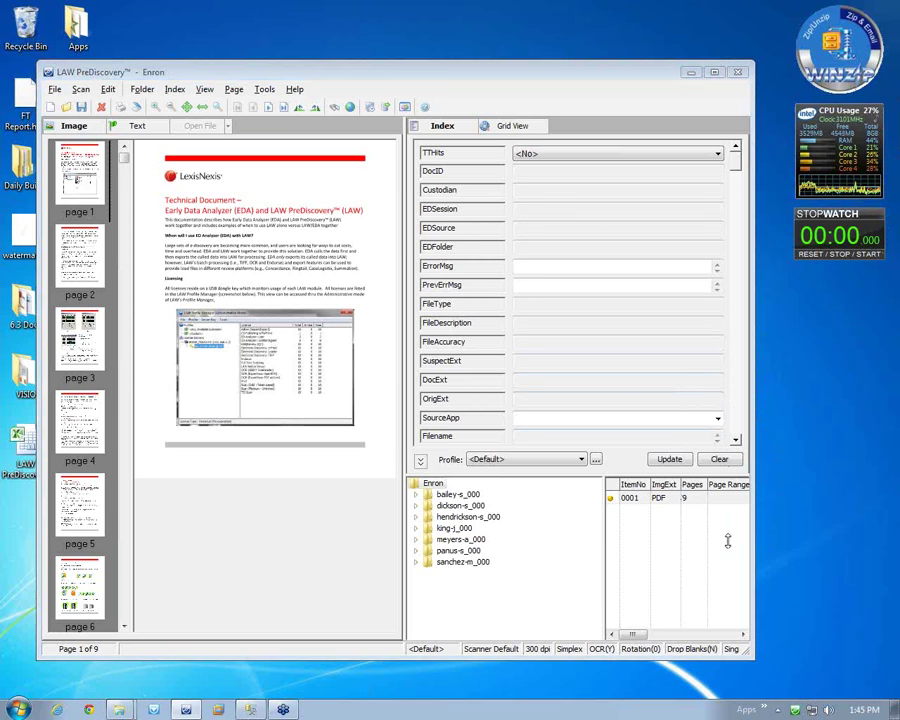
Step: Select the panus-s_000 custodian folder and look over its folder actions
left_click(432, 551)
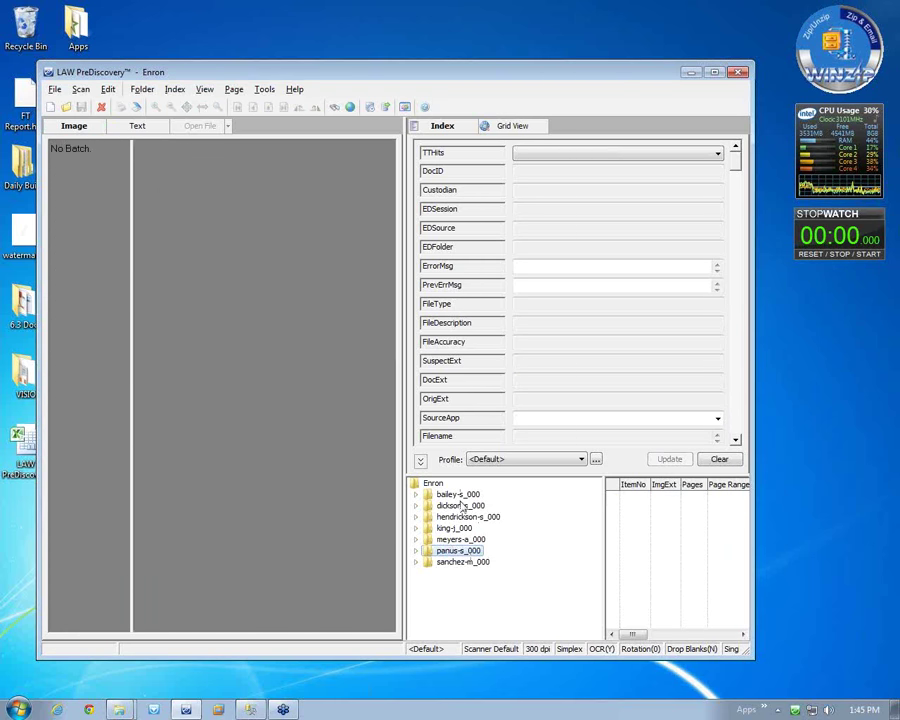
right_click(452, 552)
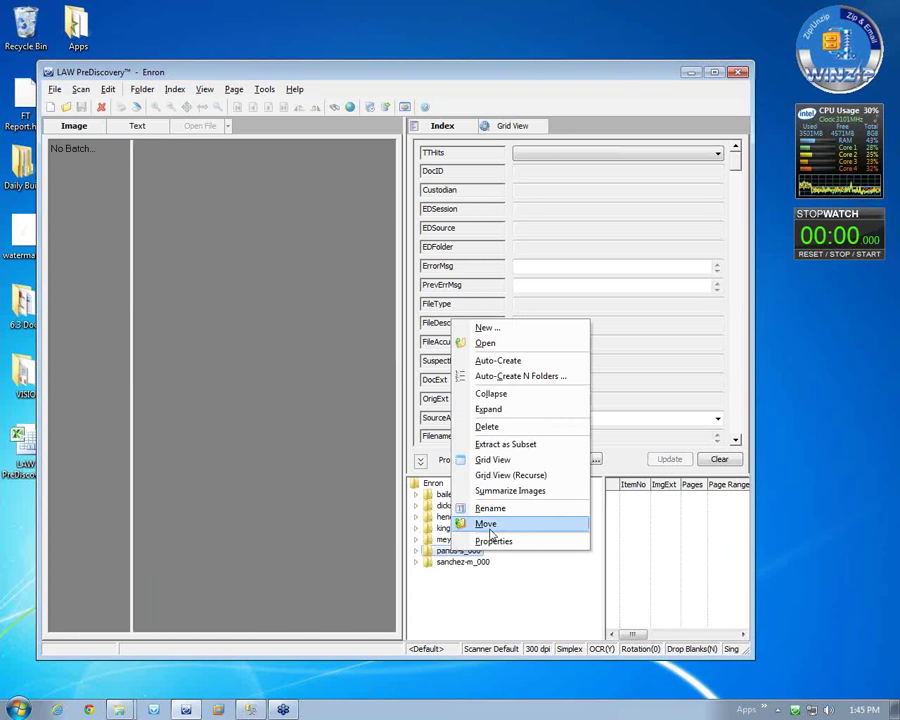
left_click(264, 88)
left_click(264, 88)
left_click(416, 261)
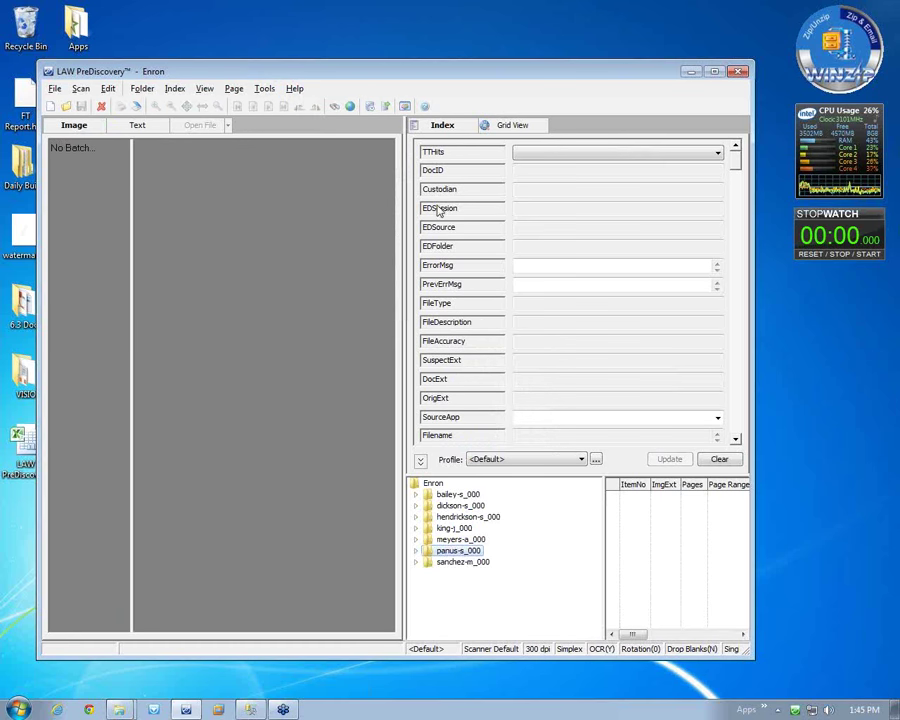
Step: Replace the DocID condition with a TTHits condition in the Database Query Builder and execute it to a grid
left_click(333, 106)
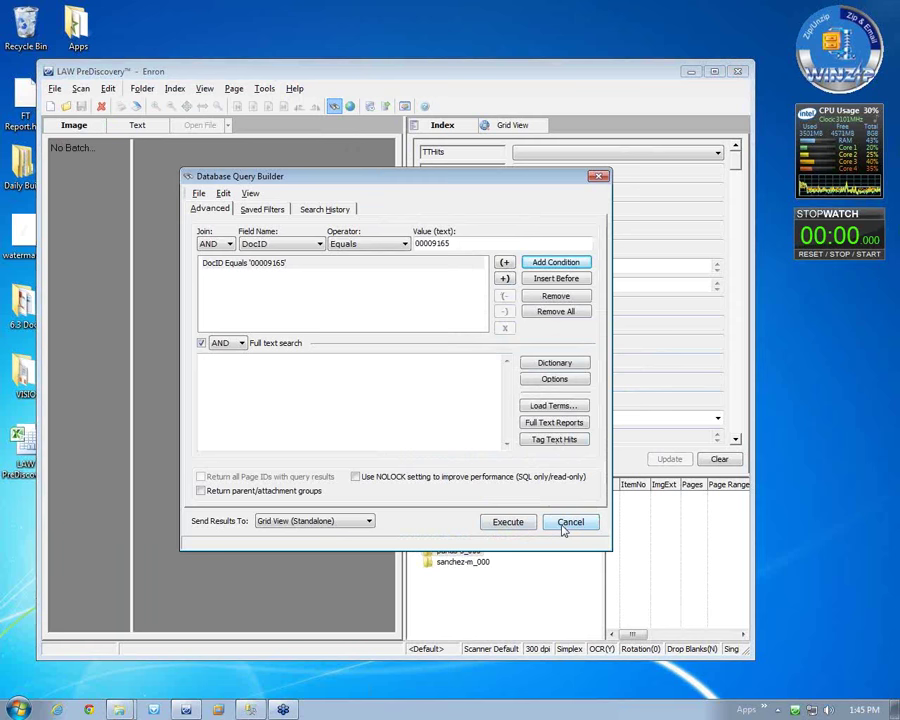
left_click(529, 311)
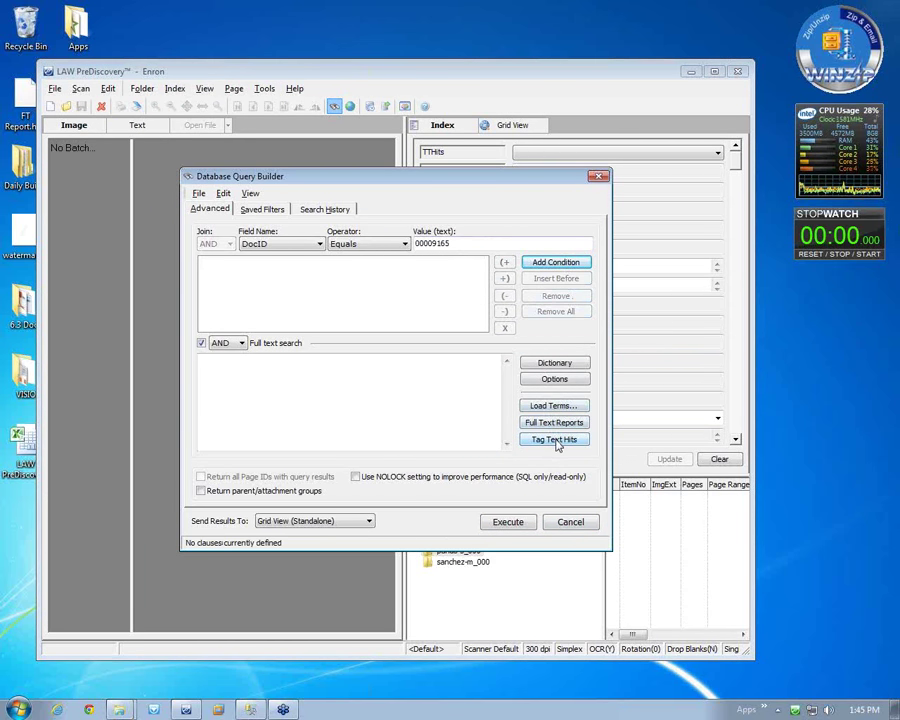
left_click(299, 244)
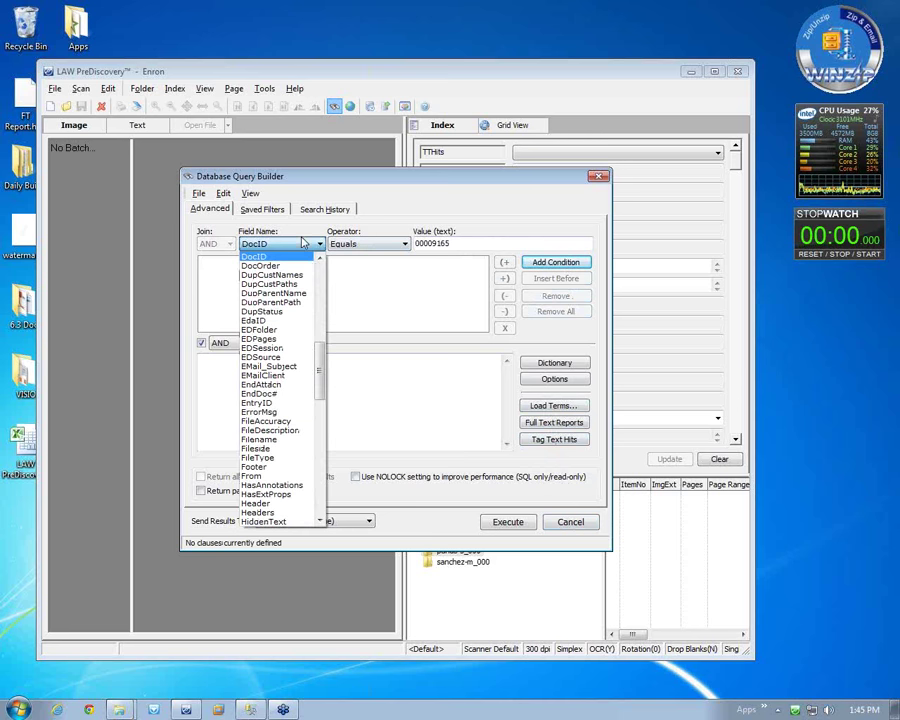
scroll(323, 392, "down", 2)
left_click_drag(323, 391, 324, 497)
left_click(288, 494)
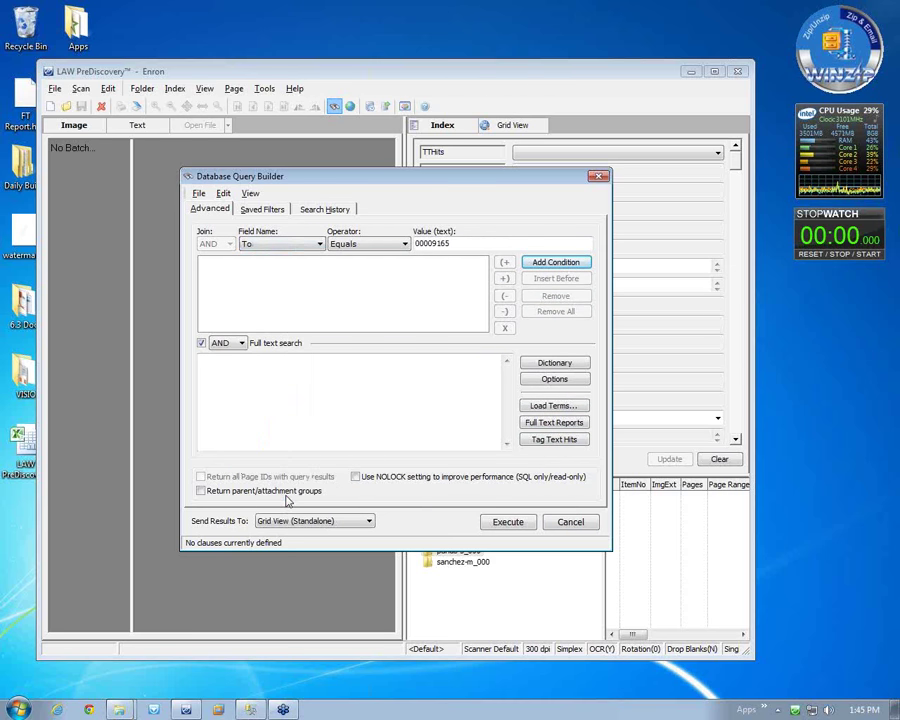
key("Down")
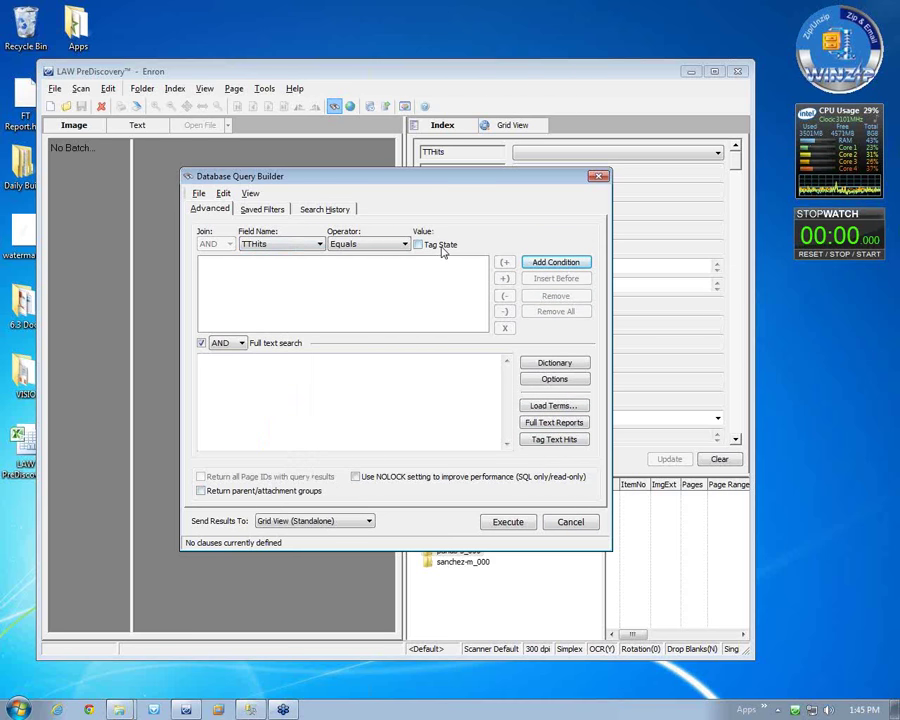
left_click(539, 263)
left_click(504, 522)
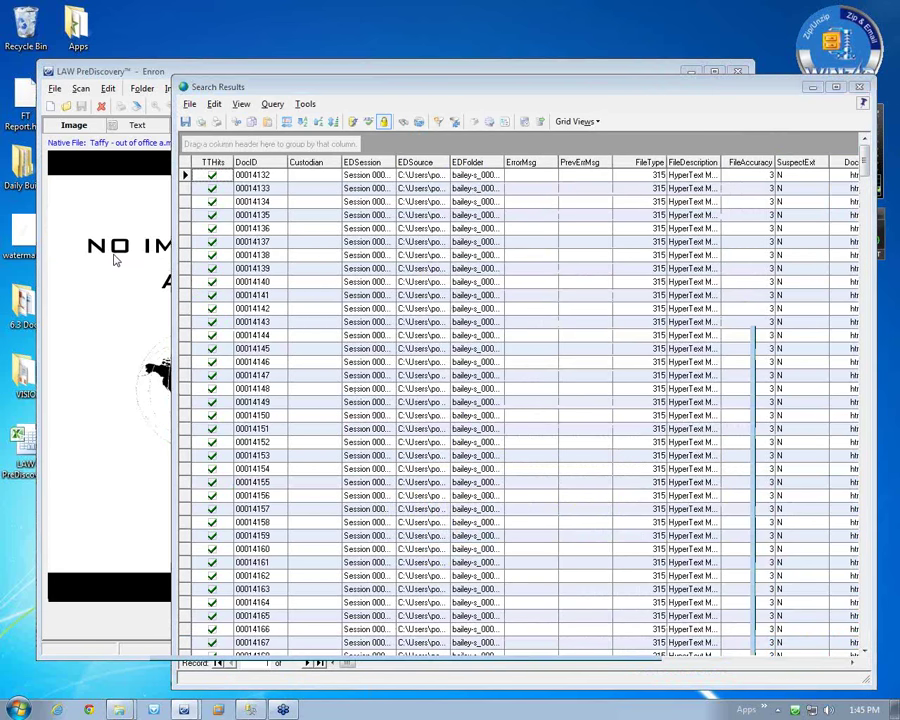
Step: Bring the main case window forward and browse Tools > Run Command, closing it unused
left_click(114, 254)
left_click(264, 89)
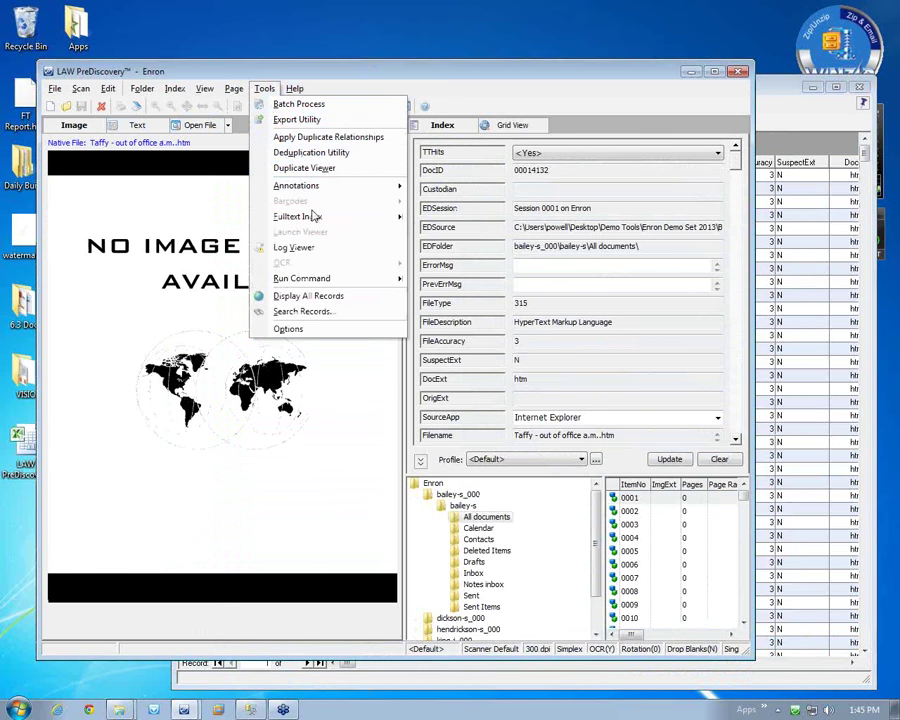
mouse_move(290, 278)
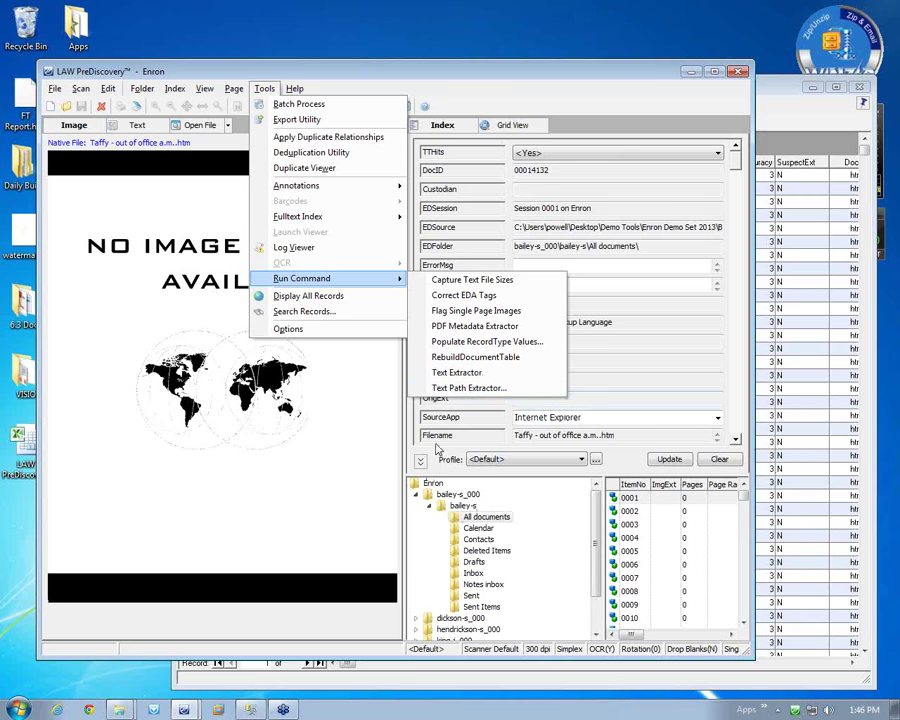
left_click(416, 352)
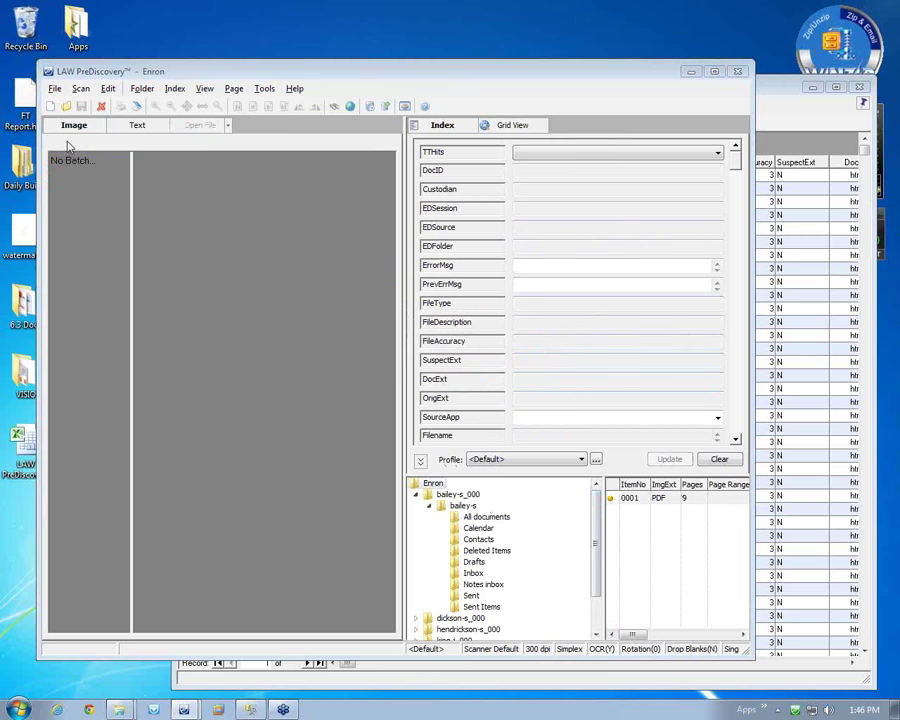
Step: Create a SQL Server case named 'PDF Extraction Test'
left_click(50, 106)
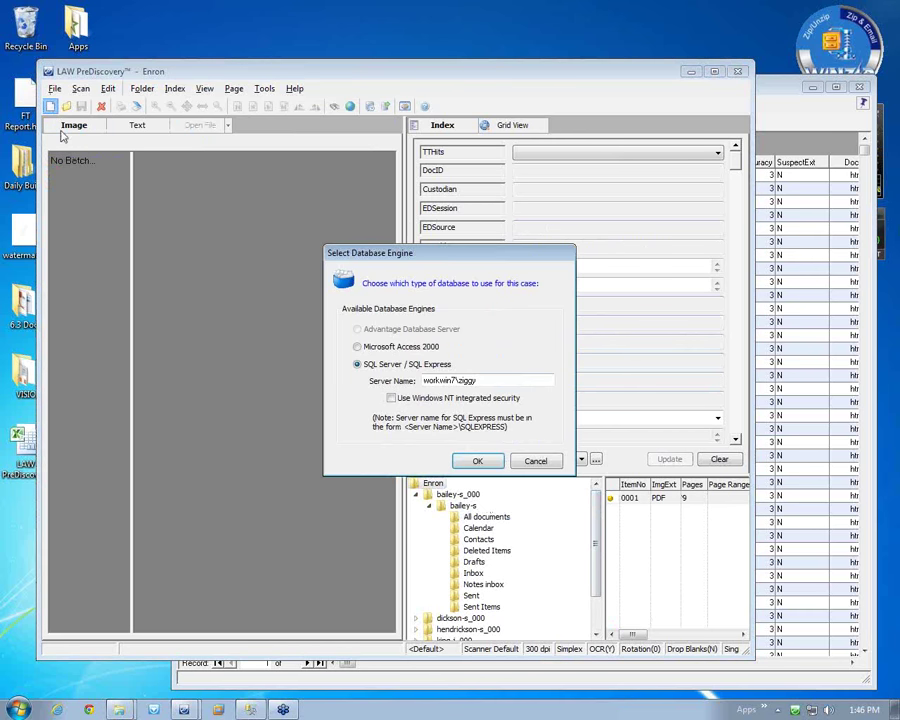
left_click(477, 462)
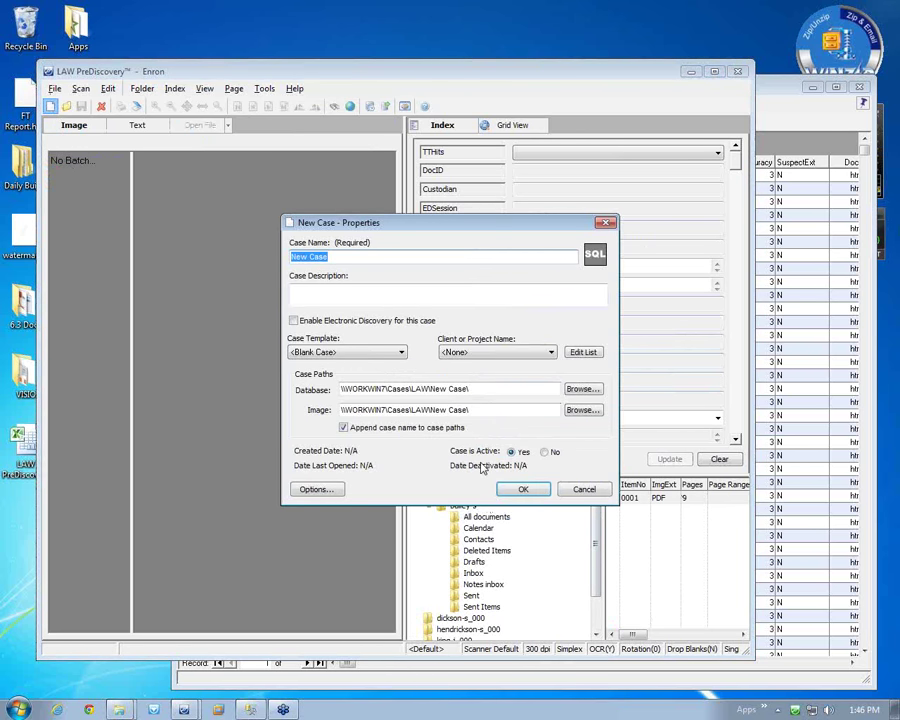
type("PDF Extrace")
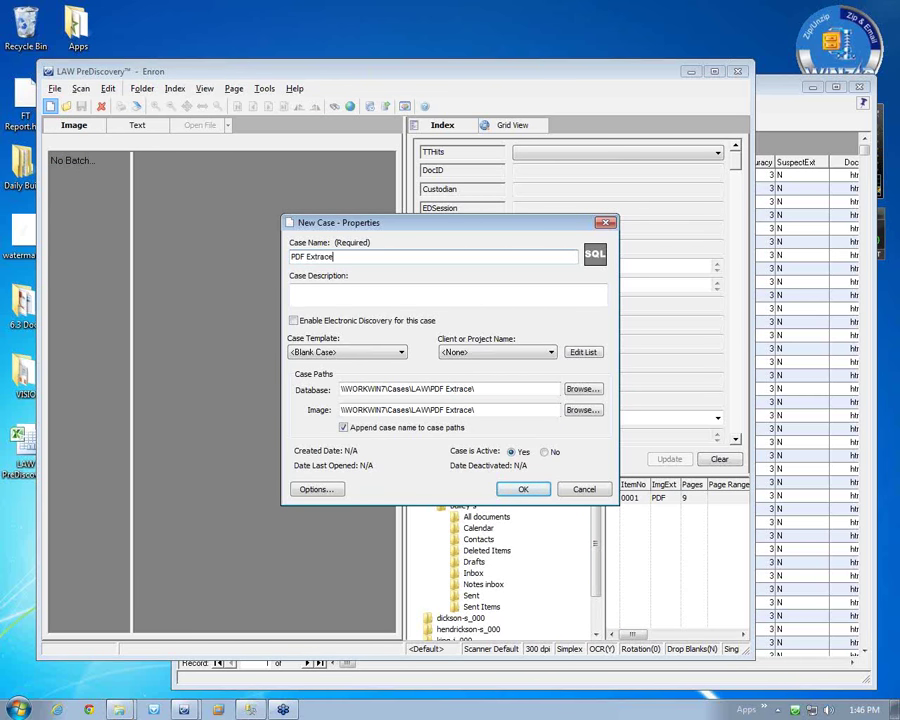
key("BackSpace")
type("to")
key("BackSpace")
type("ion Test")
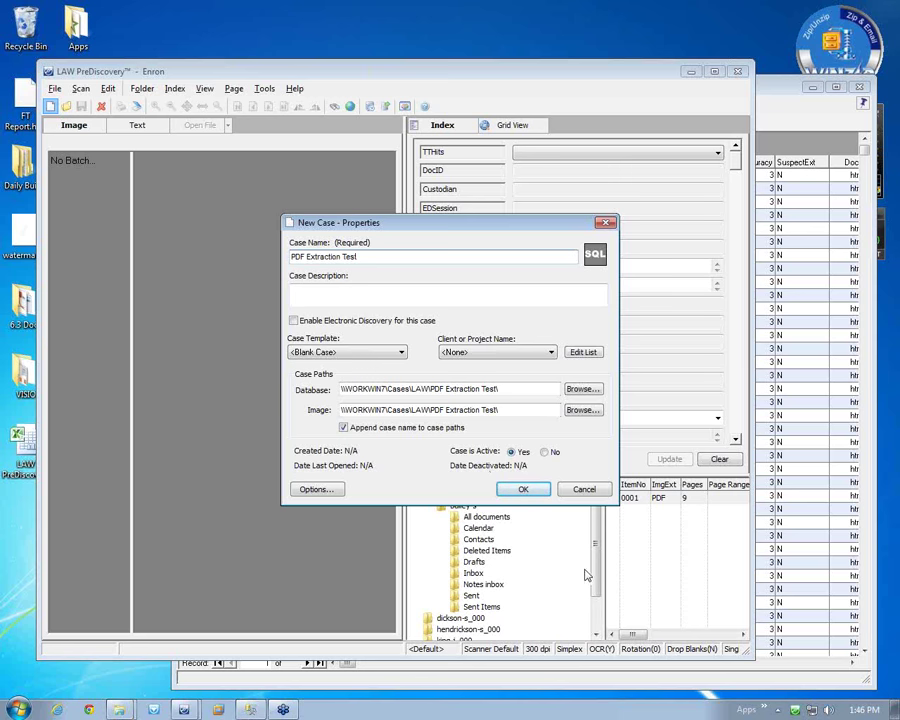
left_click(516, 489)
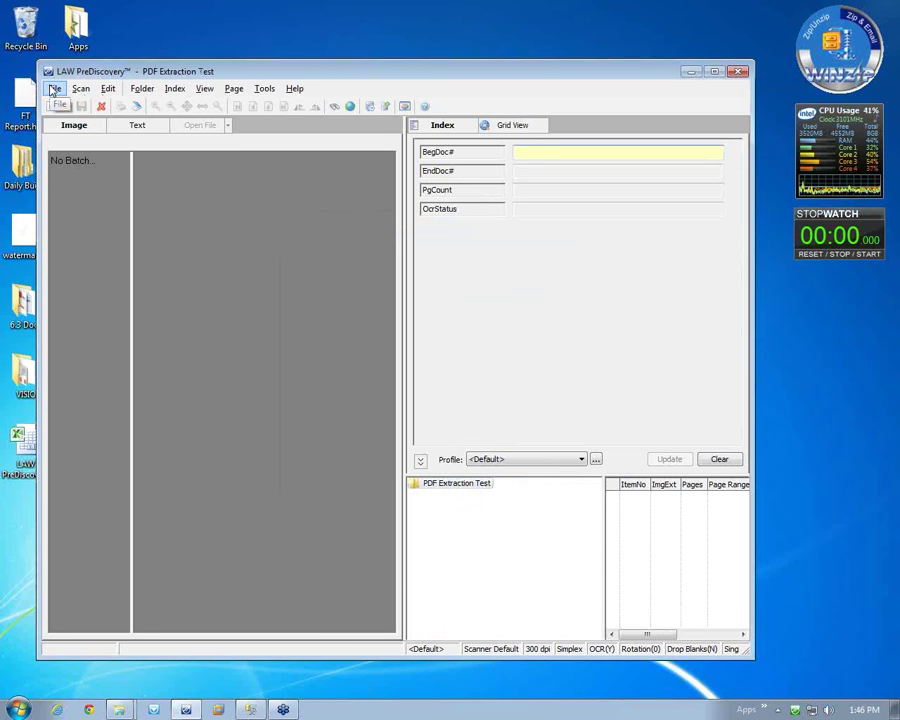
Step: Review the PDF Extraction Test case properties from the case list without changes
left_click(54, 89)
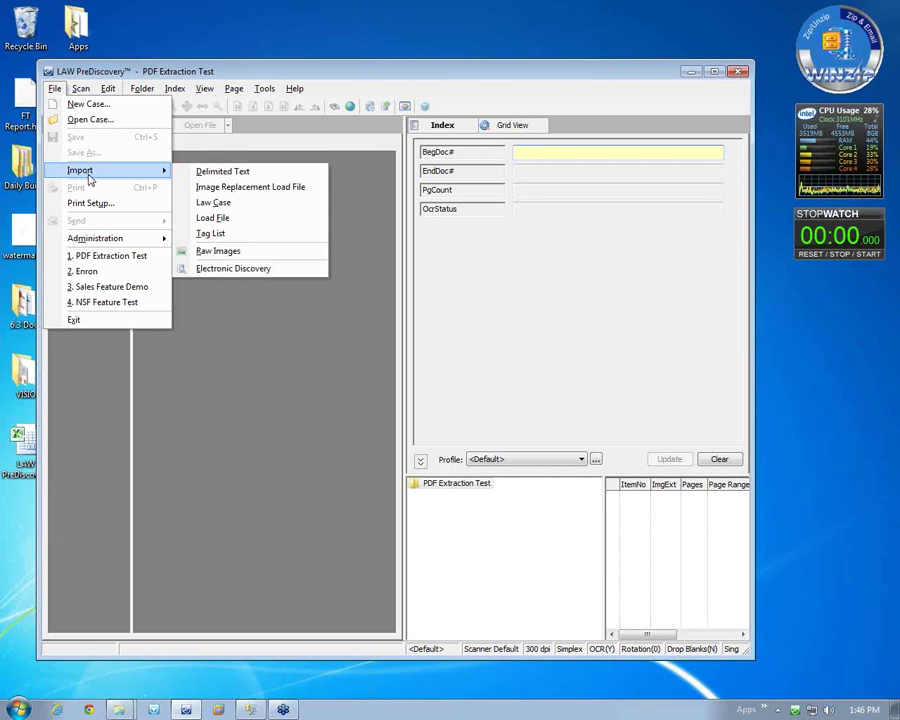
left_click(70, 120)
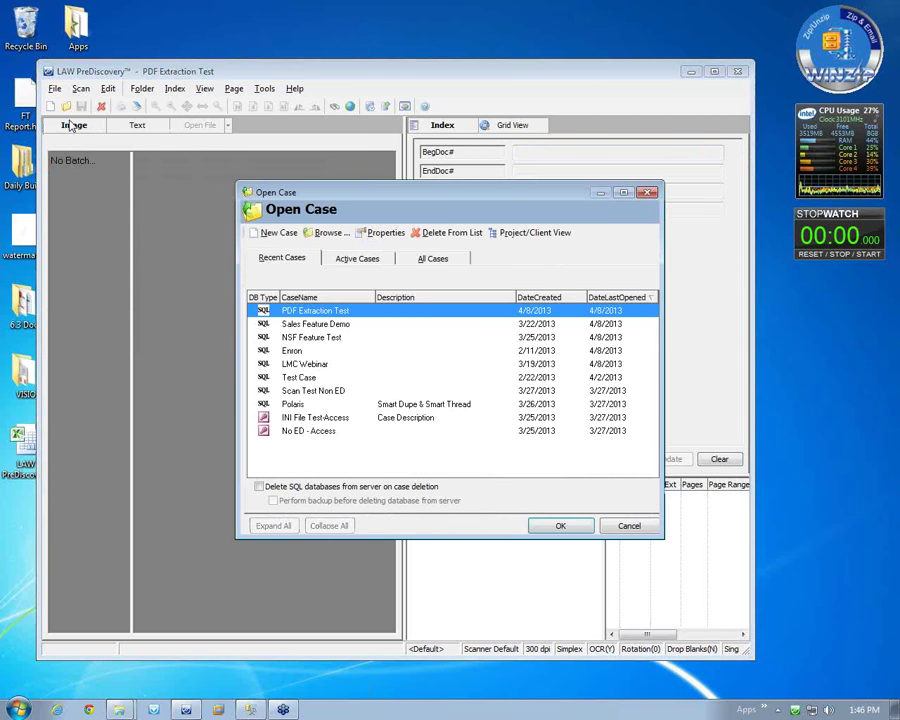
right_click(333, 312)
left_click(343, 335)
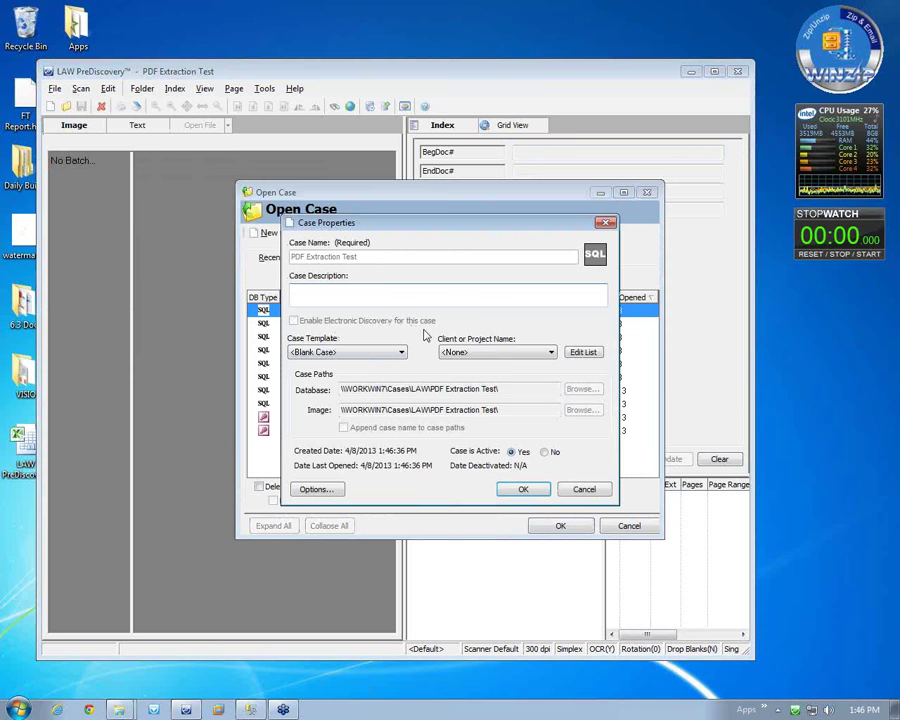
left_click(590, 490)
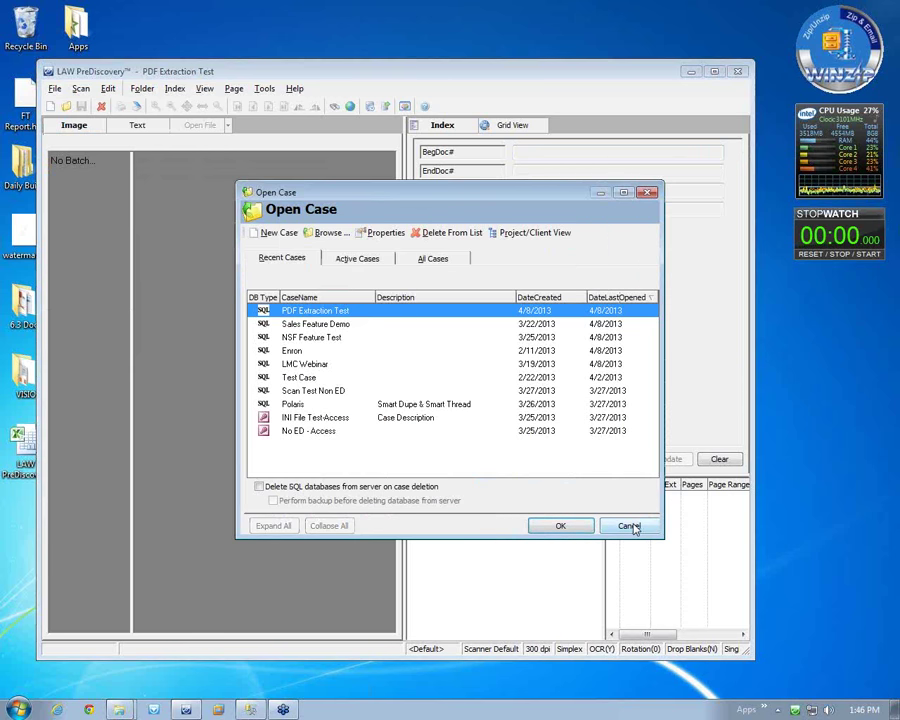
Step: Create a second case named 'test test' with electronic discovery enabled
left_click(274, 232)
left_click(478, 461)
type("test")
type(".test")
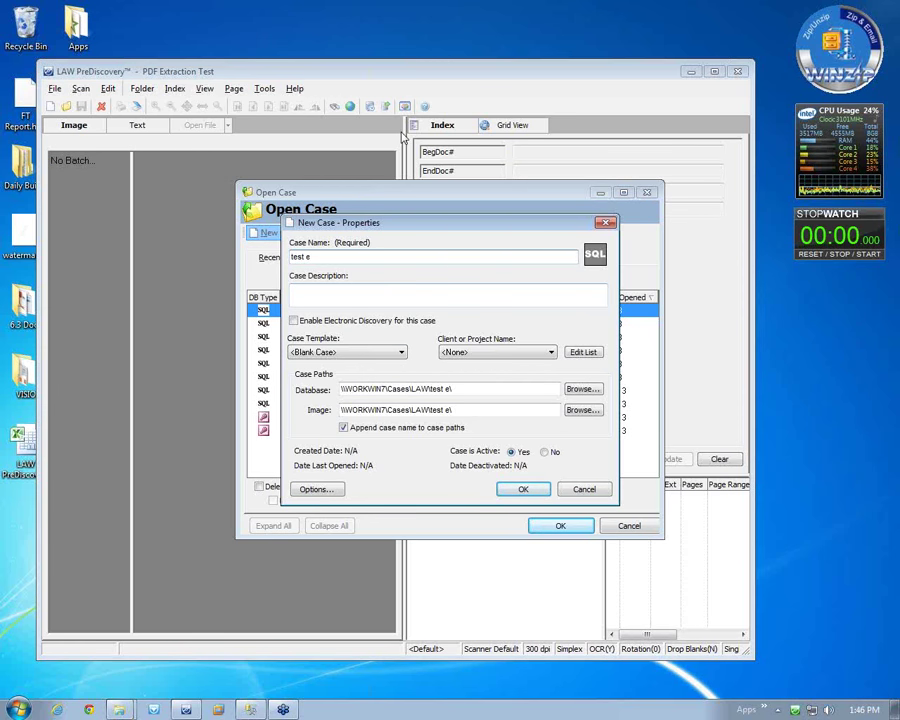
left_click(380, 321)
left_click(510, 489)
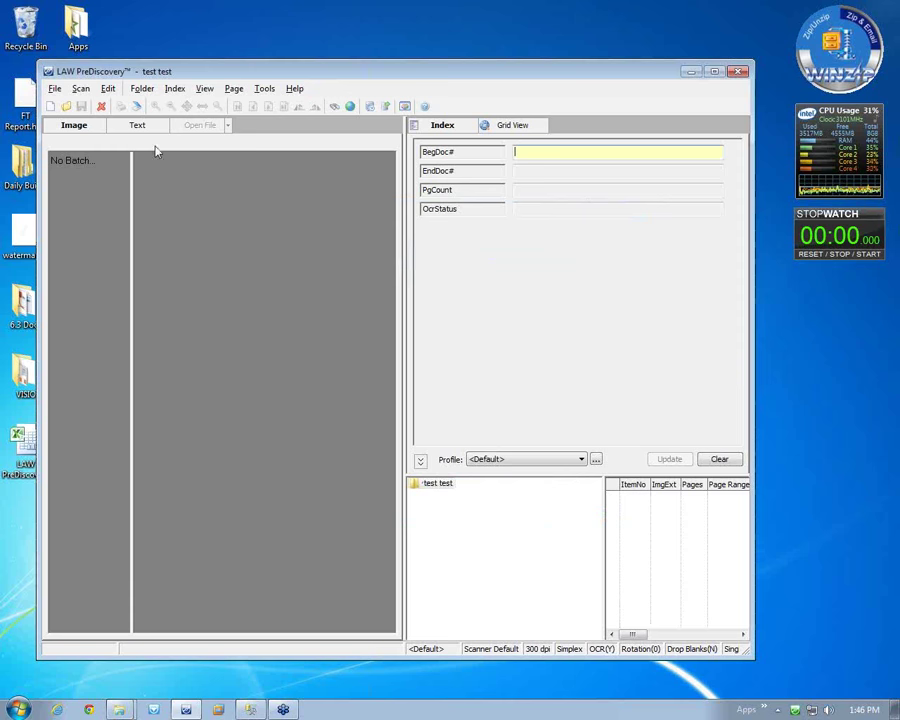
Step: Import the 526 KB tech document PDF from 6.3 Docs as a raw image
left_click(54, 88)
mouse_move(130, 171)
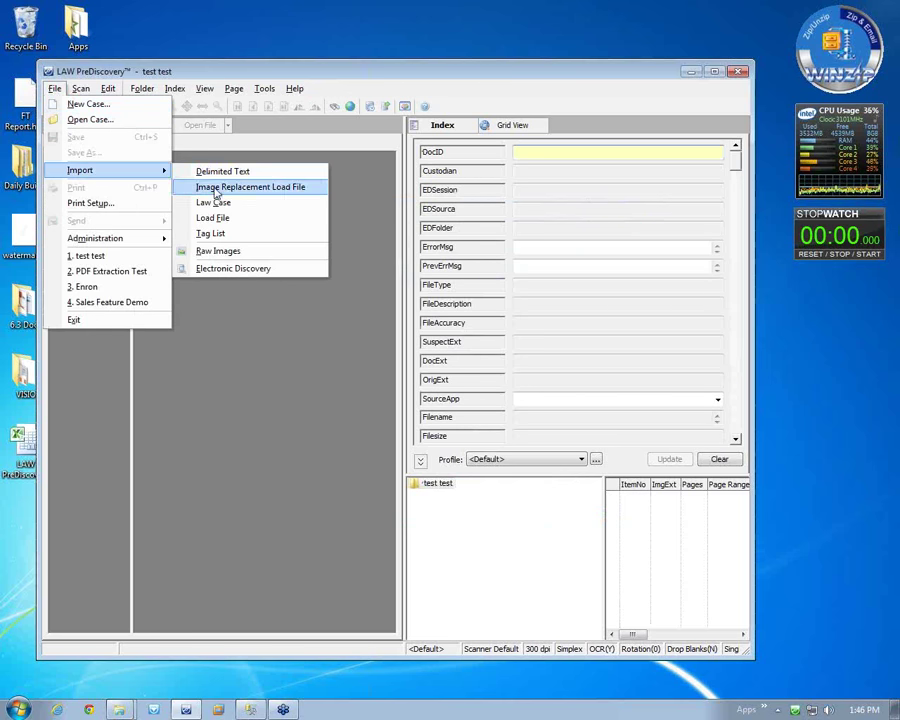
left_click(230, 258)
left_click(182, 295)
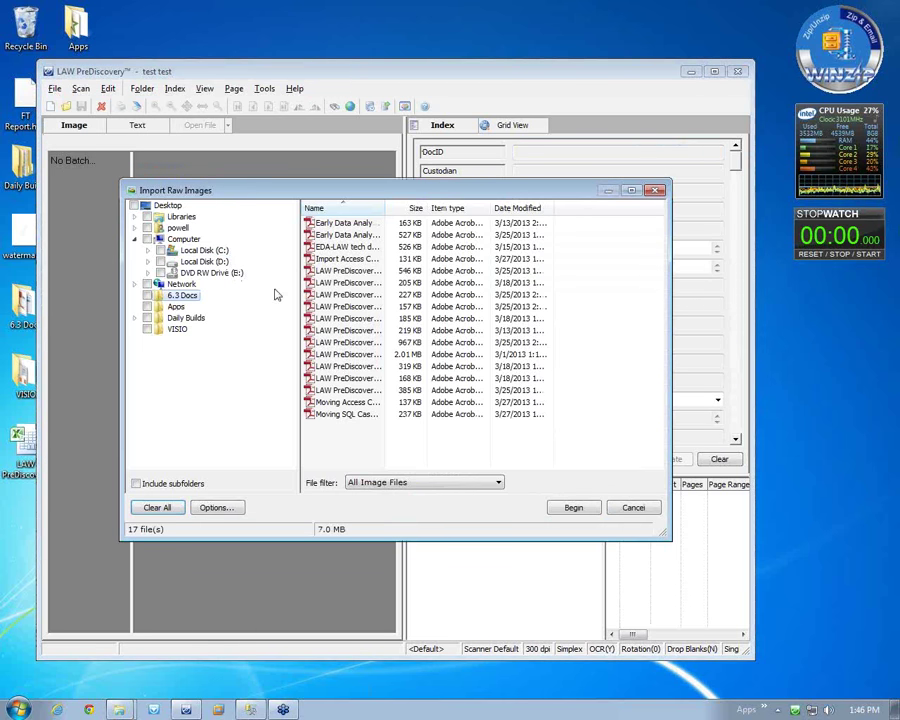
left_click(345, 258)
left_click(345, 247)
left_click(566, 508)
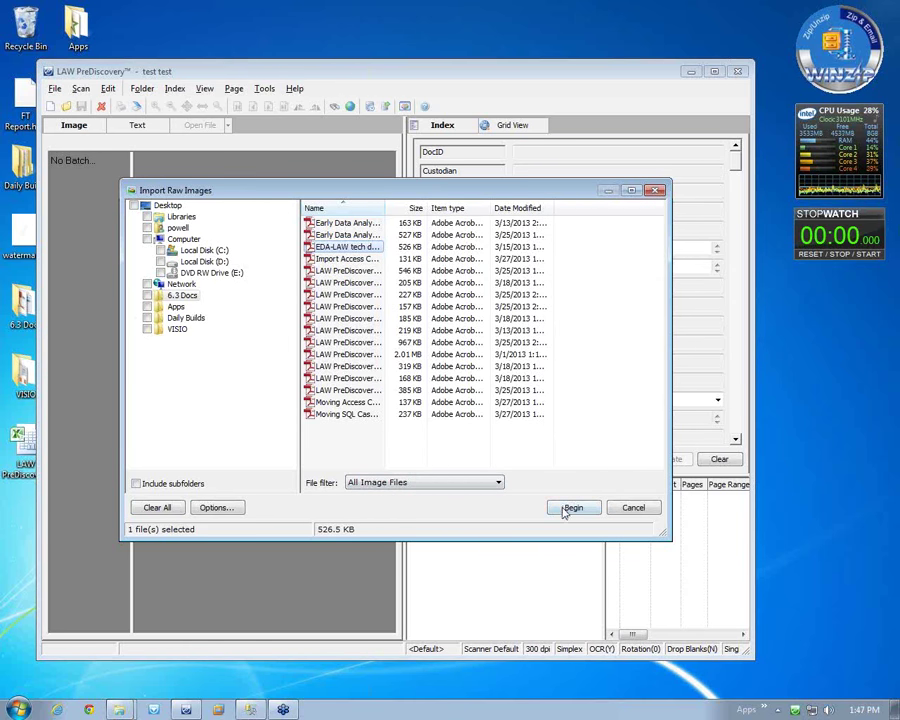
left_click(539, 419)
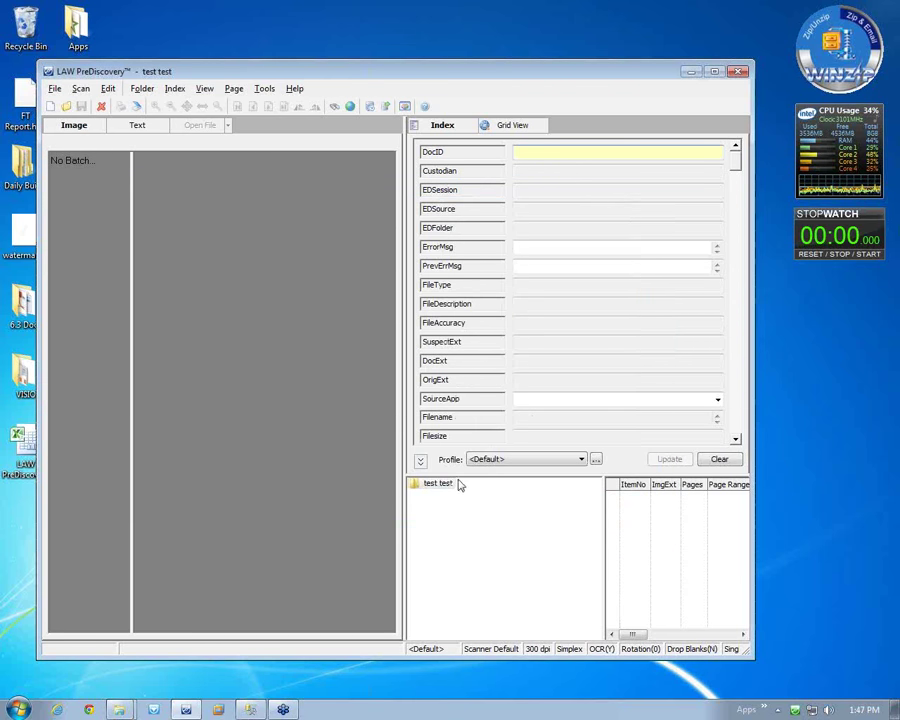
Step: Run Text Extractor on item 0001 with no tag filter and dismiss the no-records message
left_click(608, 498)
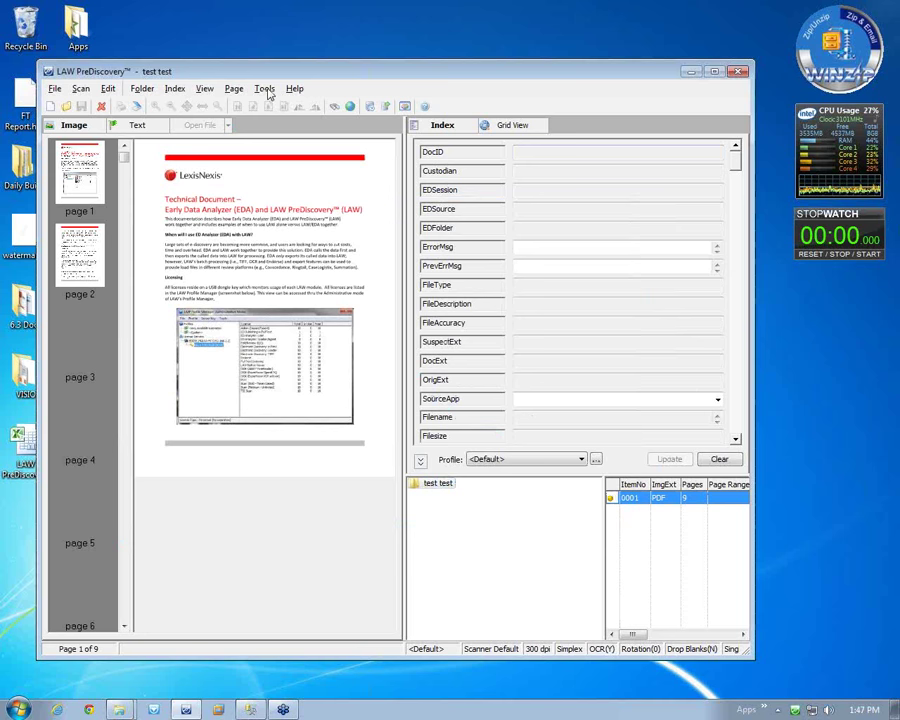
left_click(264, 89)
mouse_move(330, 278)
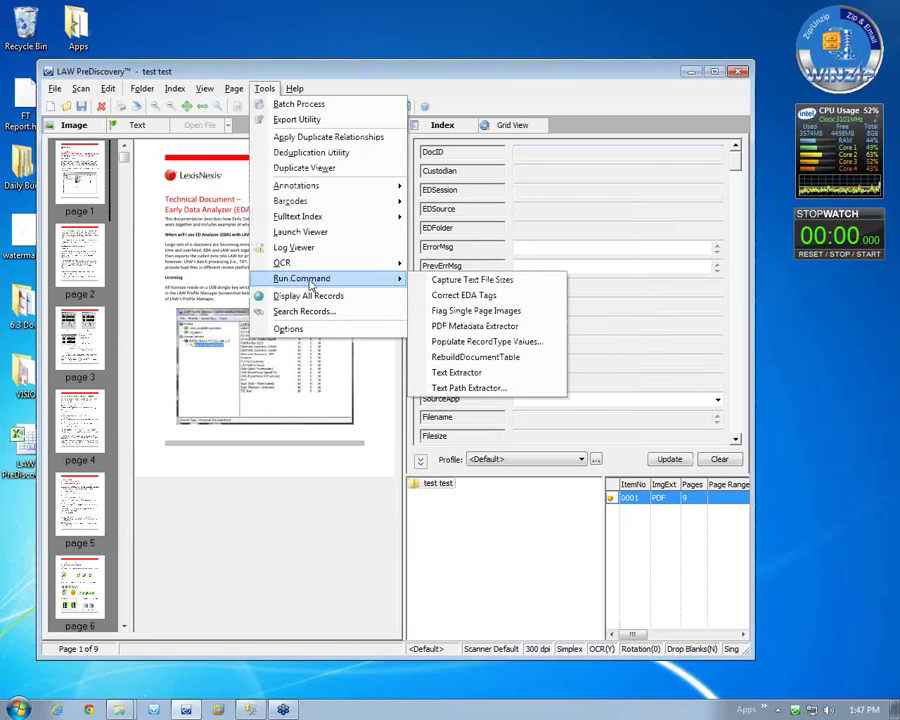
left_click(495, 377)
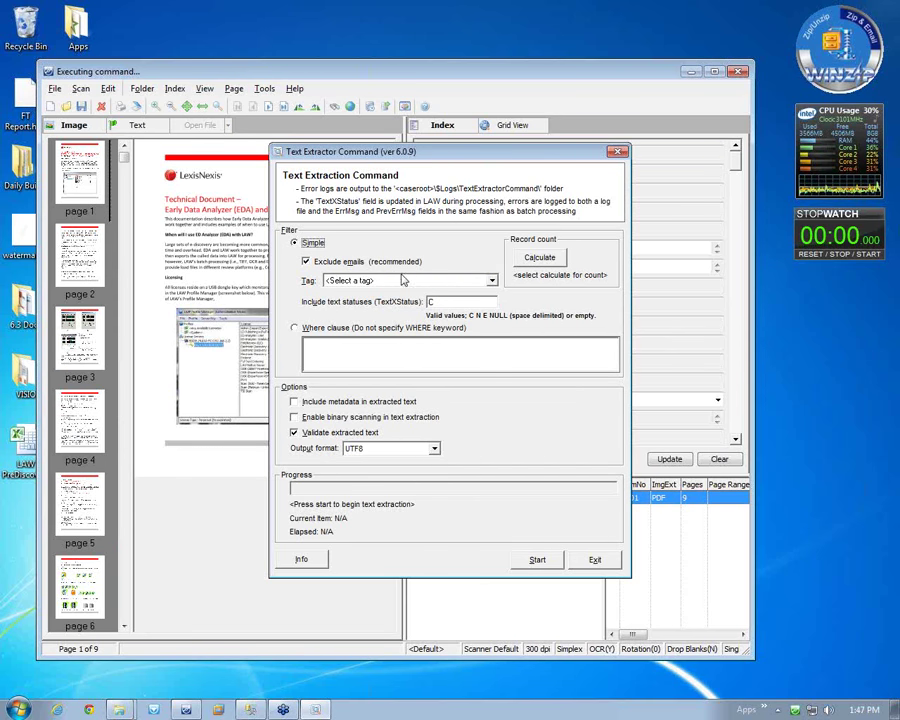
left_click(482, 281)
left_click(481, 289)
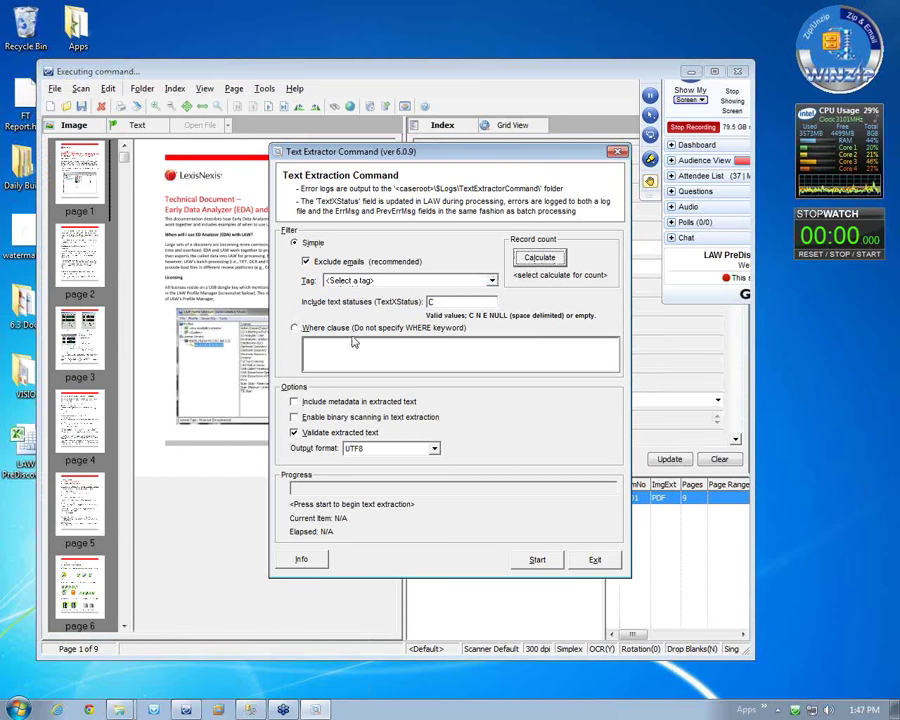
left_click(540, 561)
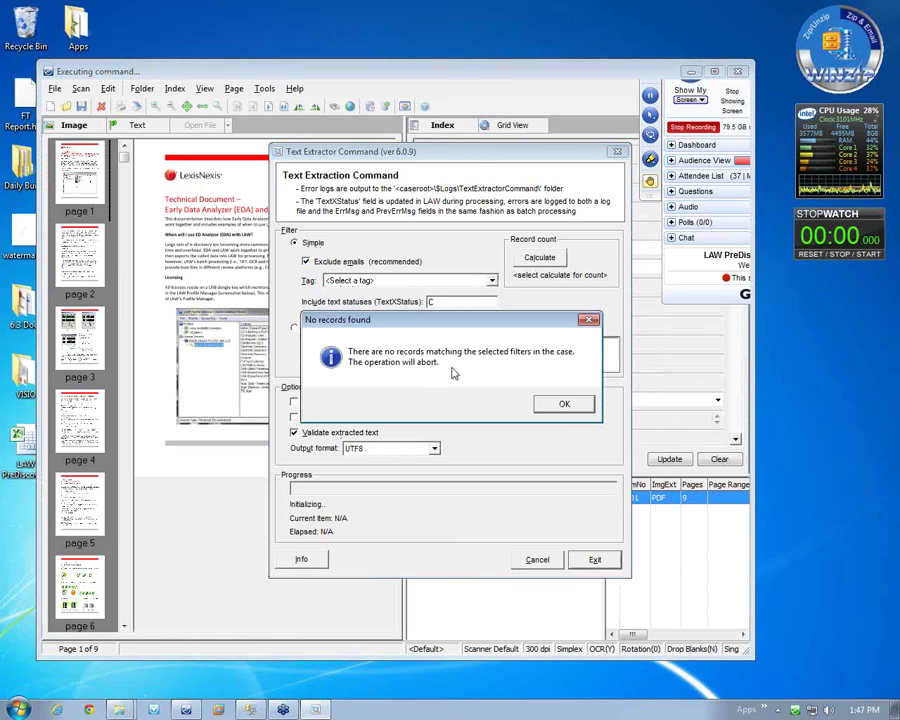
left_click(560, 402)
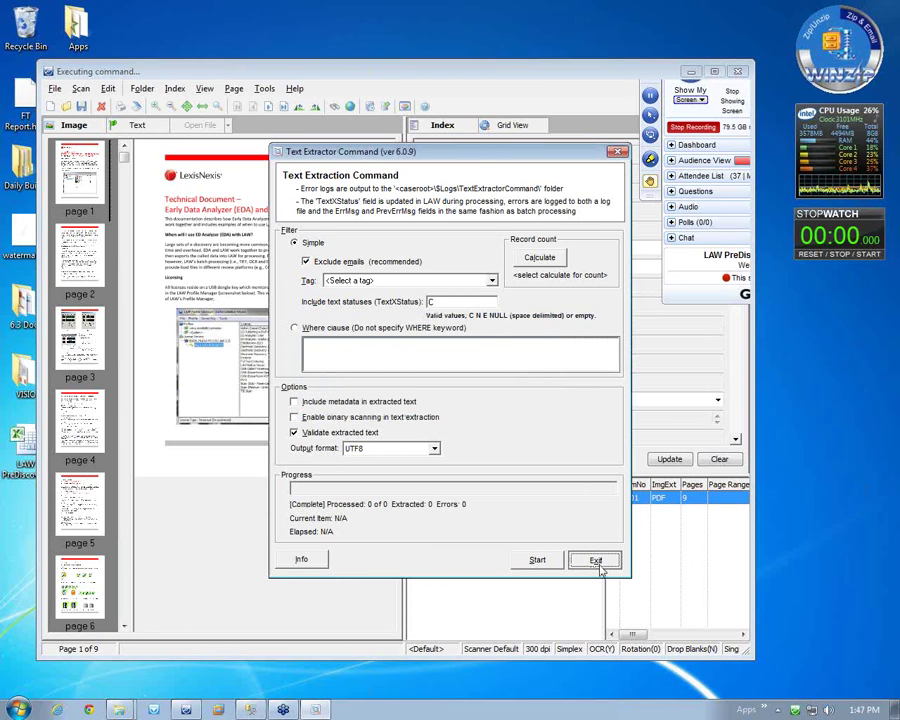
Step: Inspect the extraction's SQL filter condition TextXStatus='C', then exit the Text Extractor
left_click(301, 559)
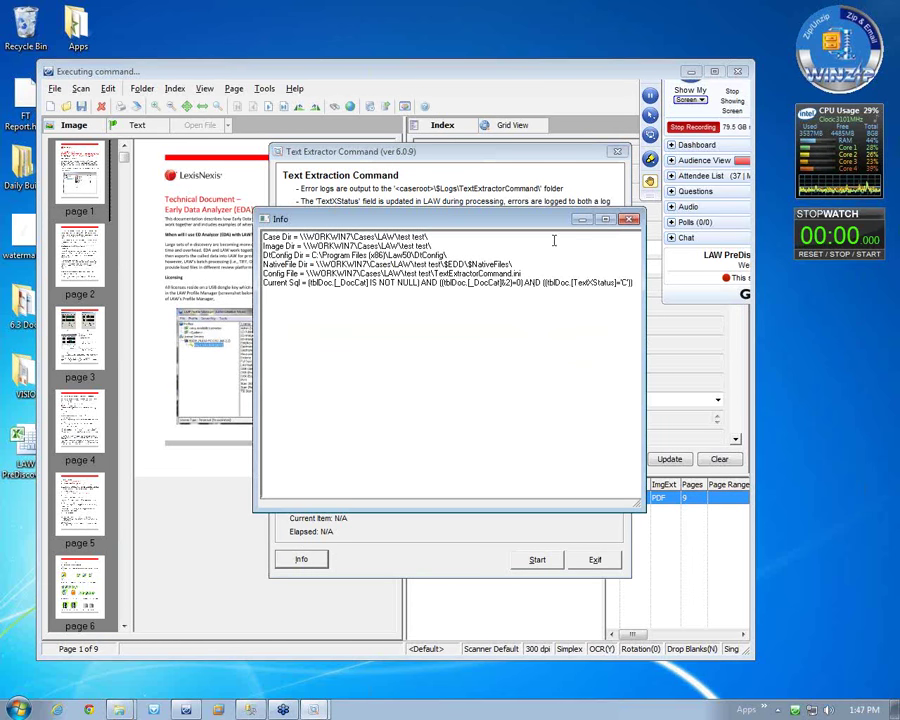
left_click(628, 219)
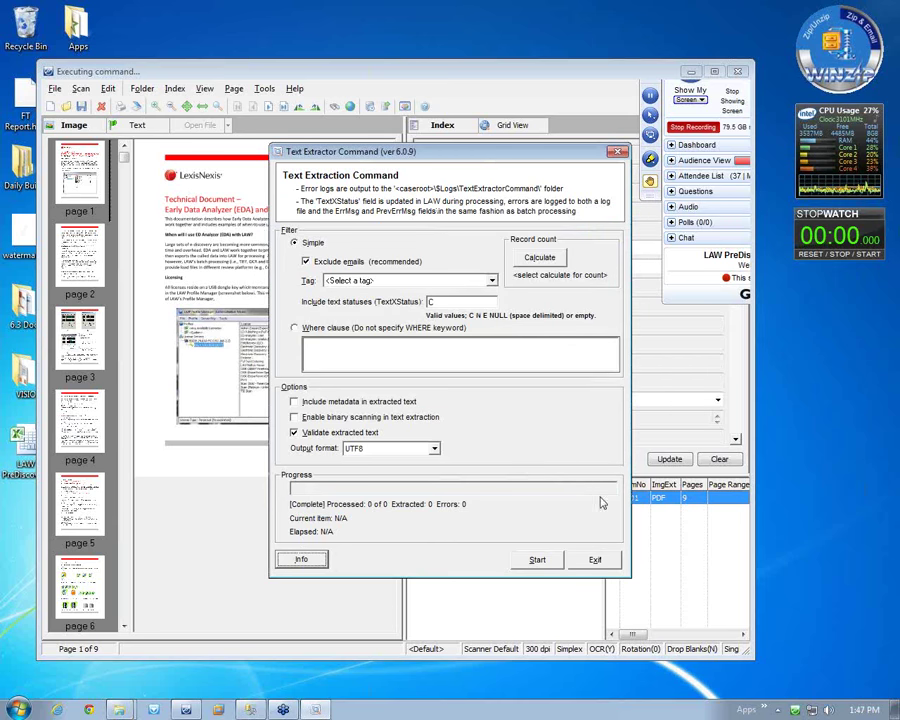
left_click(301, 558)
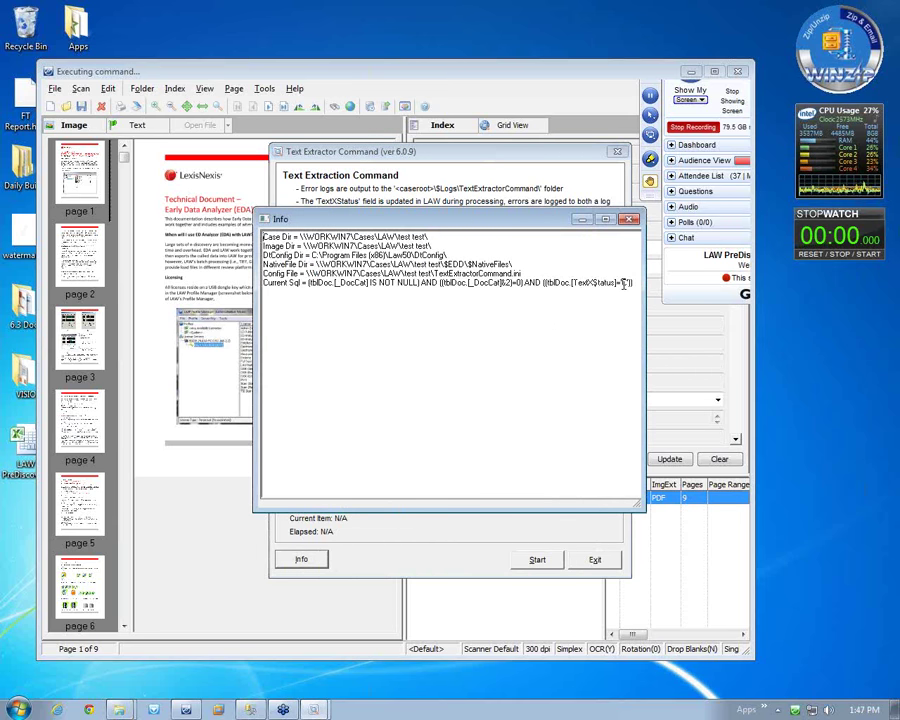
left_click_drag(625, 282, 543, 283)
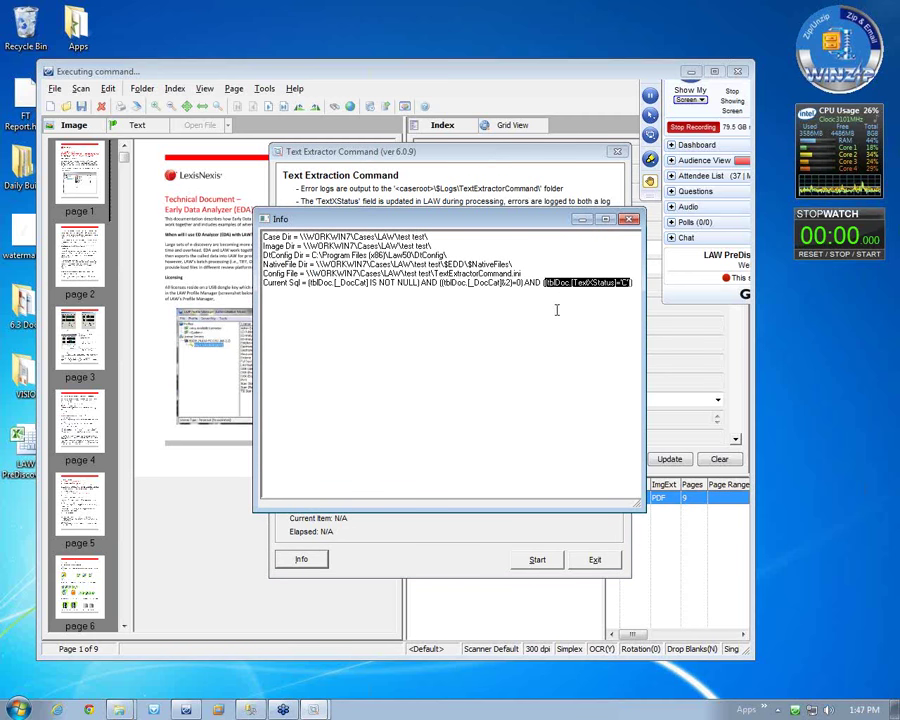
left_click(577, 481)
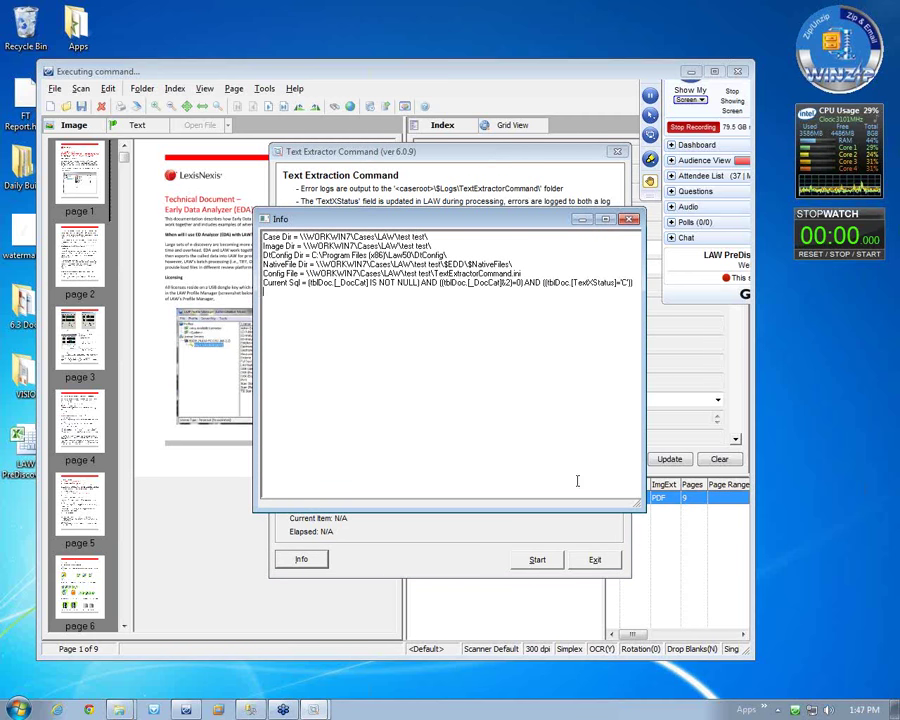
left_click(629, 219)
left_click(595, 558)
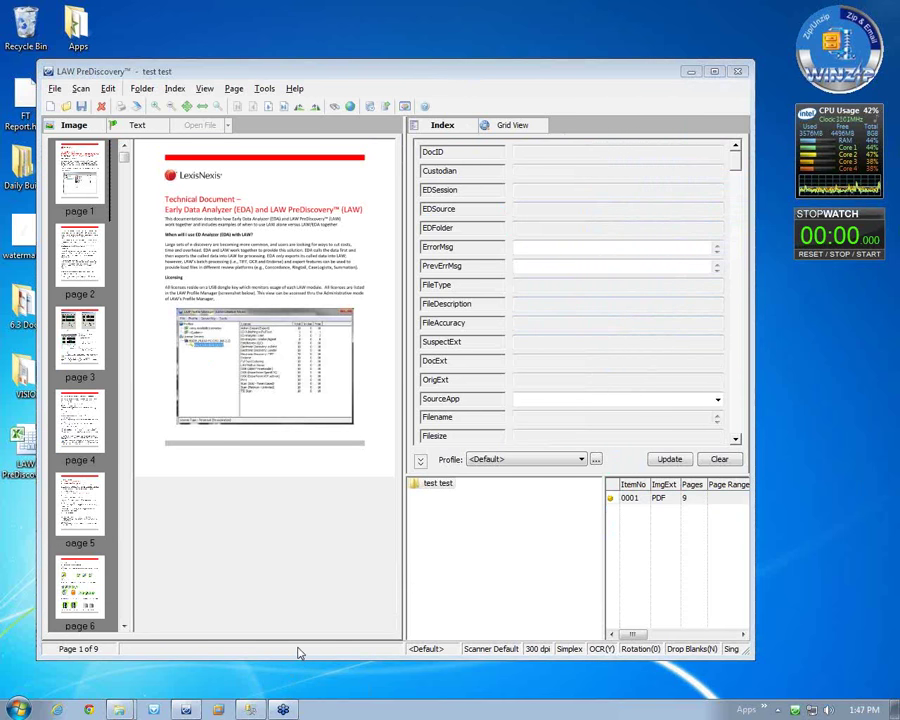
left_click(55, 88)
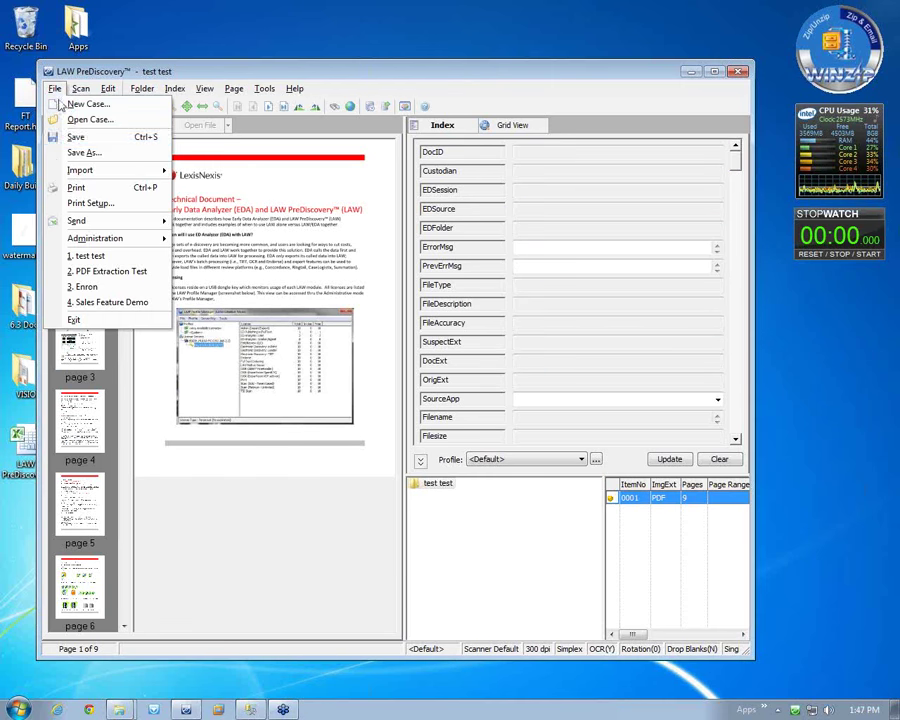
mouse_move(100, 170)
left_click(247, 254)
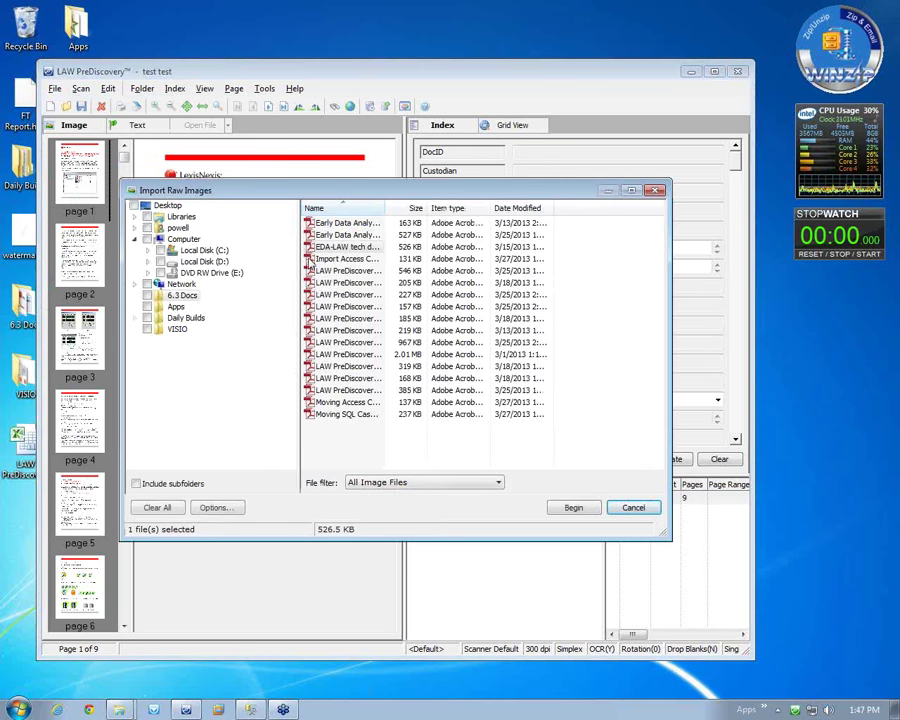
left_click(214, 508)
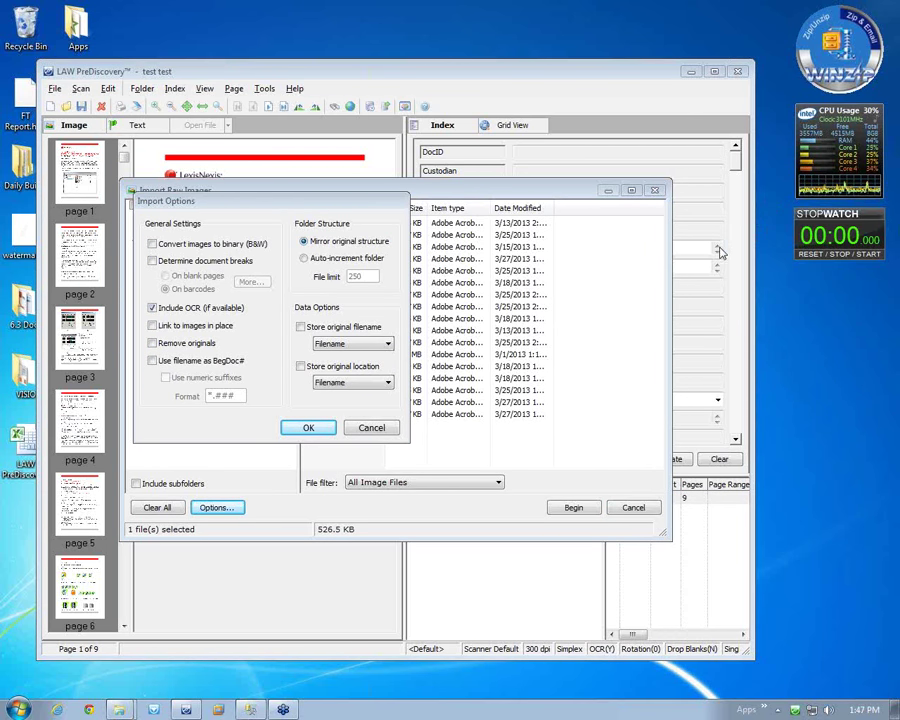
left_click(371, 428)
left_click(633, 510)
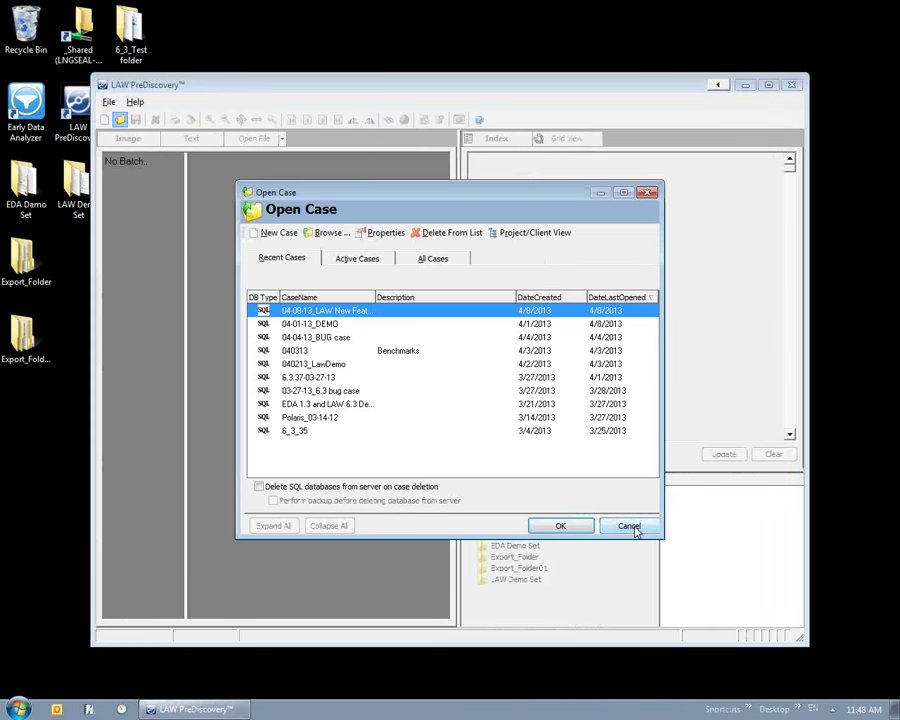
Step: Cancel the Open Case dialog and drag the PowerPoint presentation over the case window
left_click(633, 528)
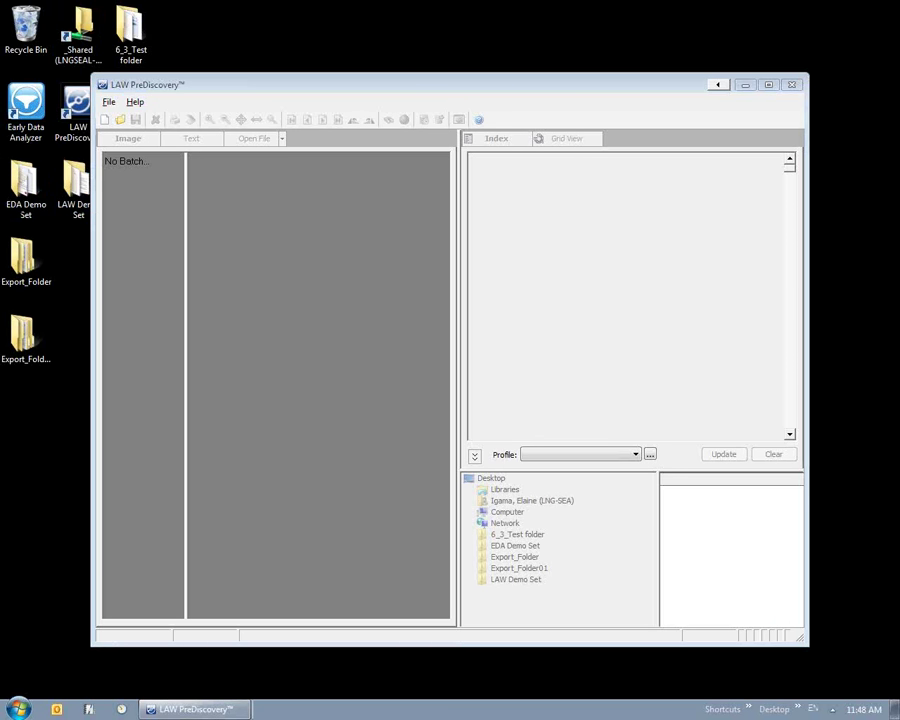
left_click_drag(0, 105, 511, 102)
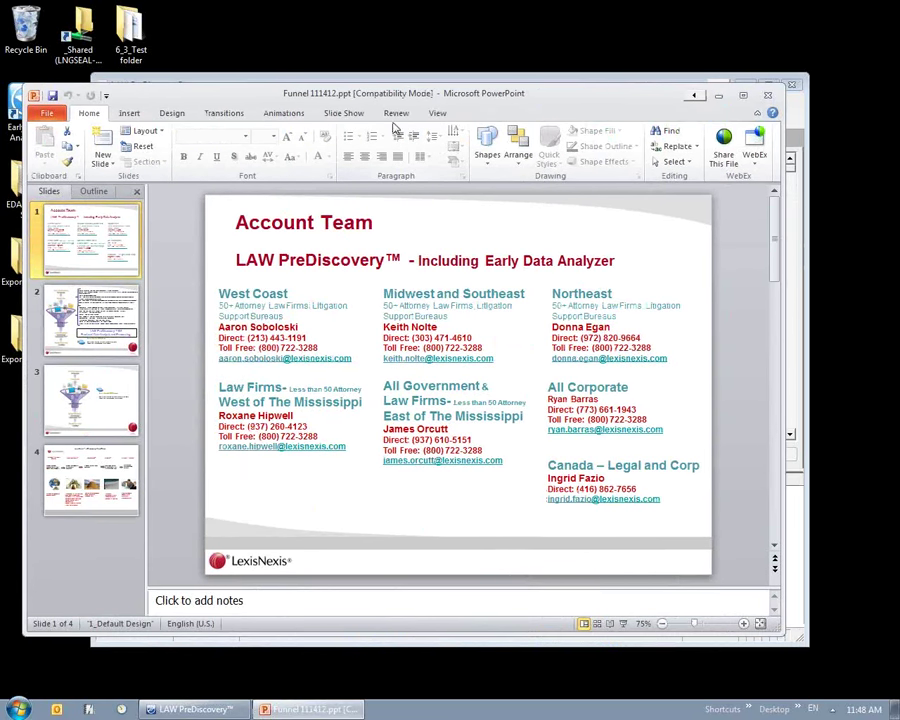
Step: Show the Slide Show ribbon commands for Funnel 111412.ppt
left_click(356, 116)
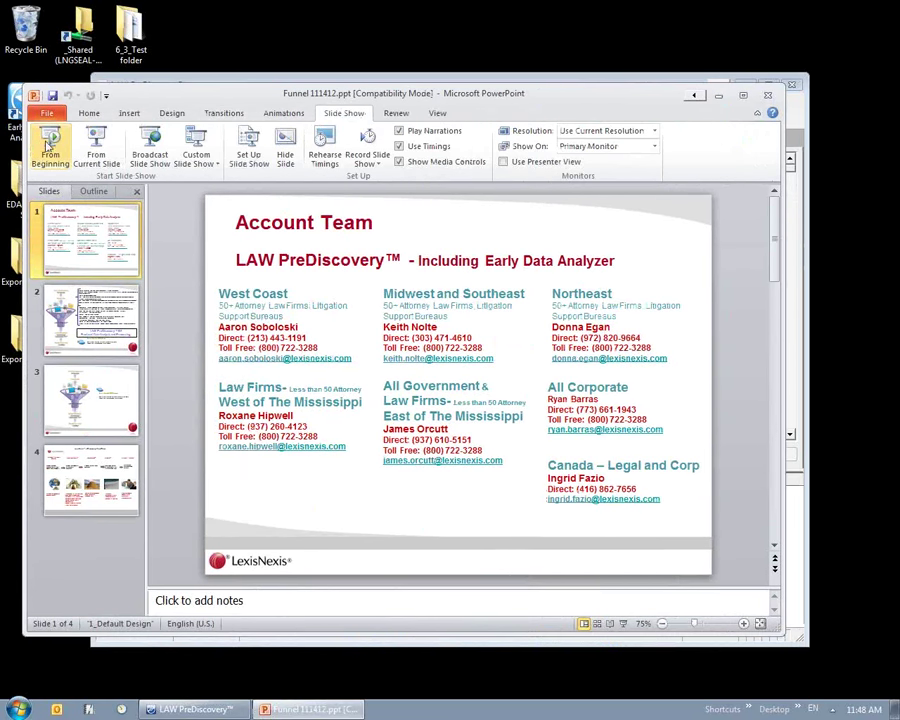